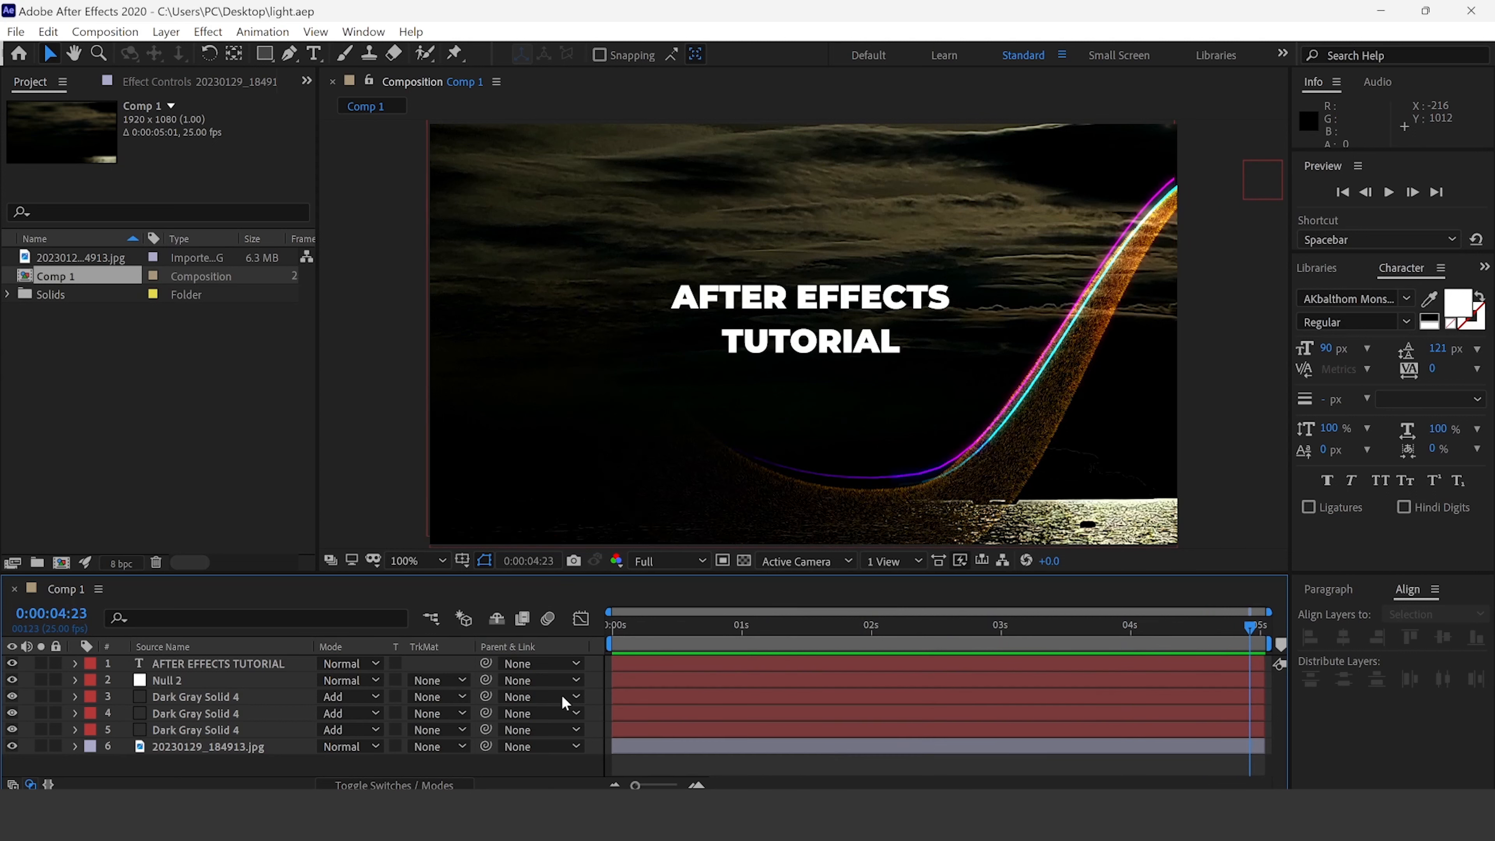
Delete all the existing layers from Comp 1, from the AFTER EFFECTS TUTORIAL text down to the background photo.
click(177, 664)
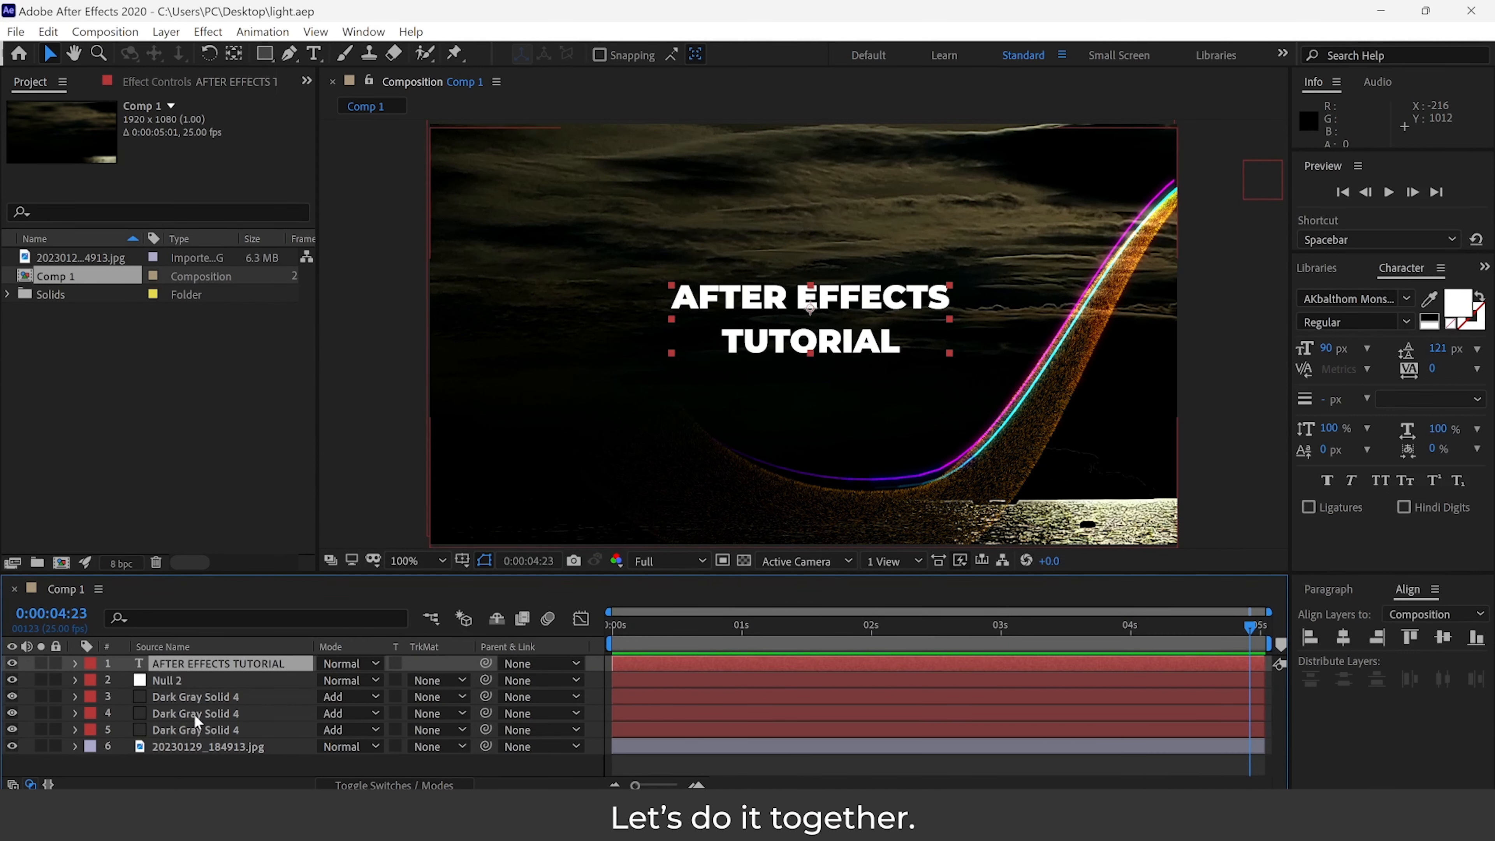
shift+click(201, 745)
key(Delete)
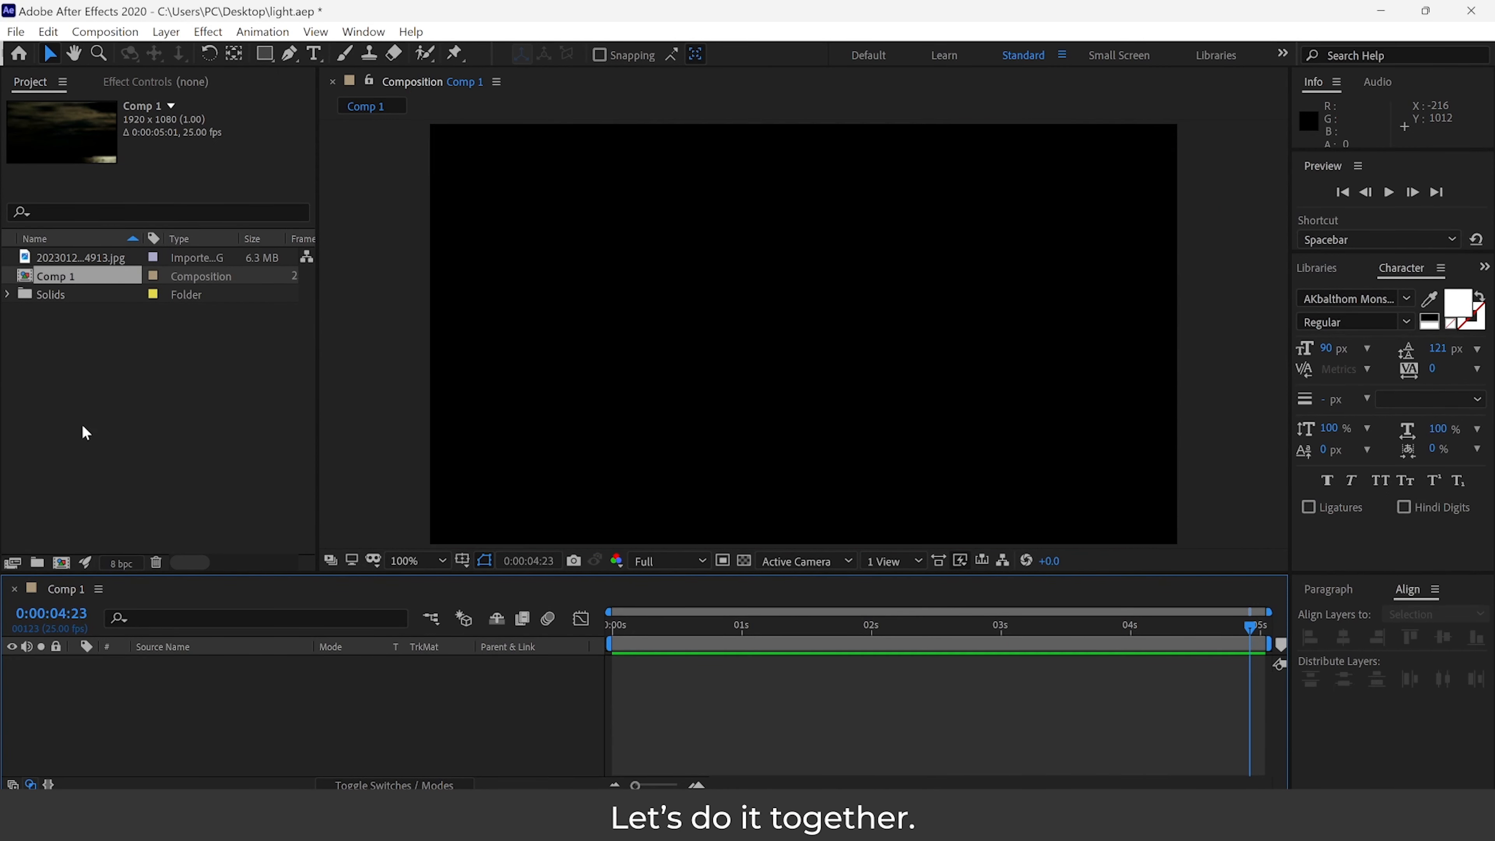
Add the 20230129_184913.jpg footage to the empty Comp 1 timeline as a layer.
click(87, 398)
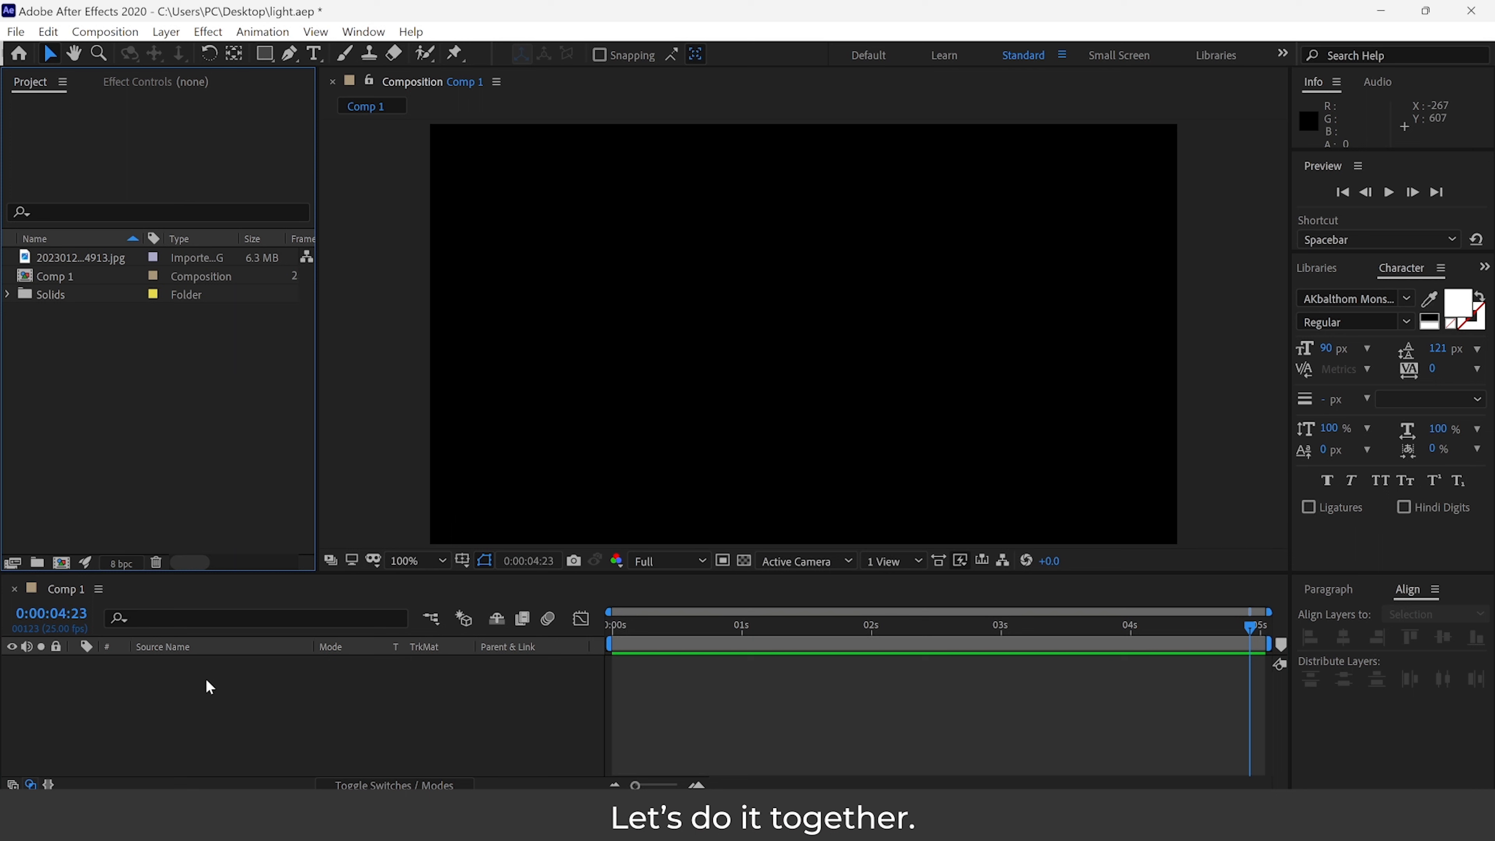
click(53, 258)
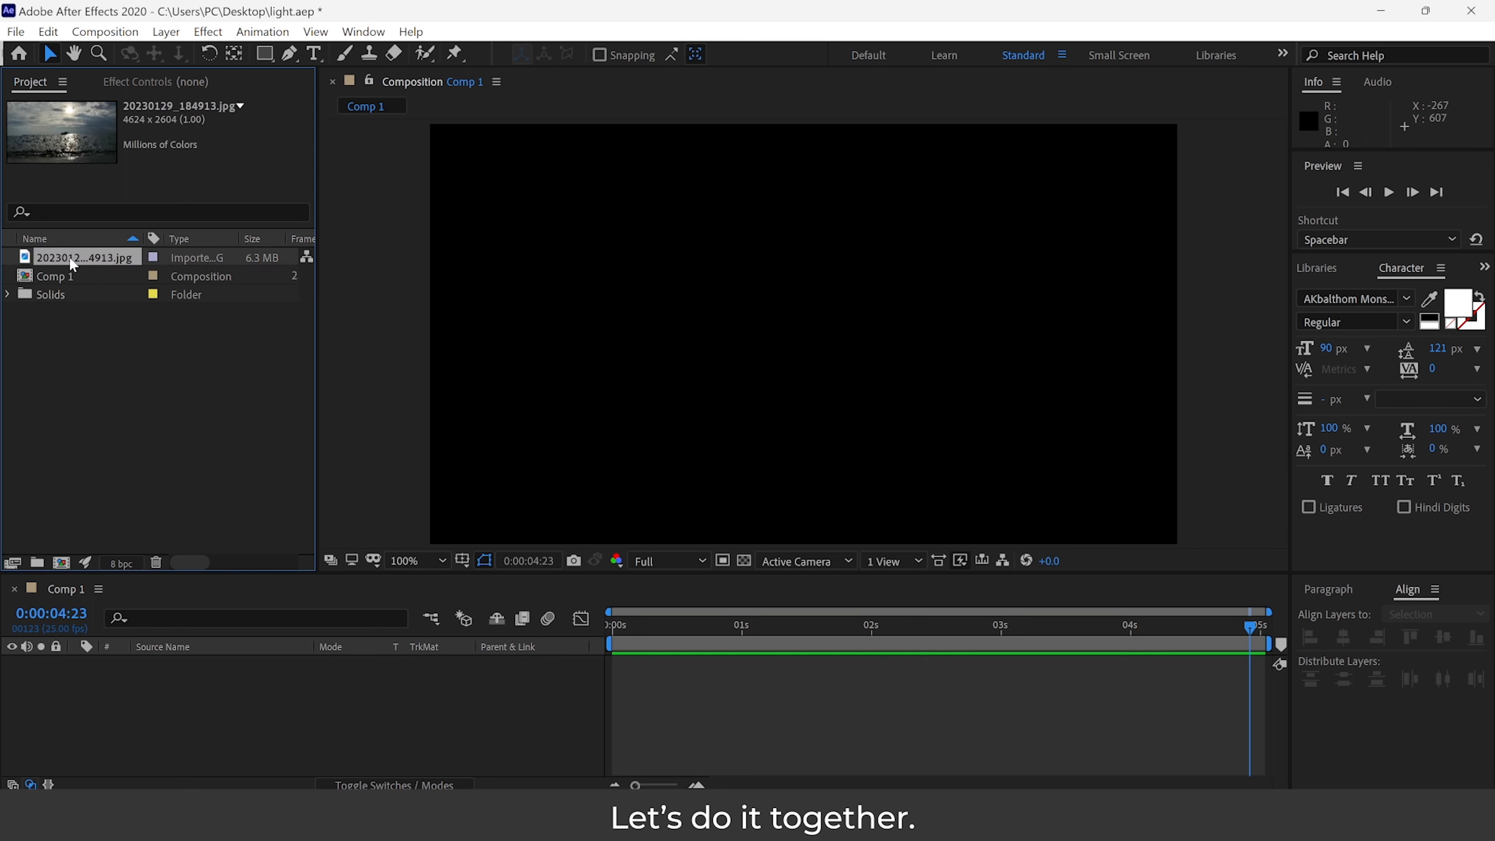
drag(179, 669, 178, 671)
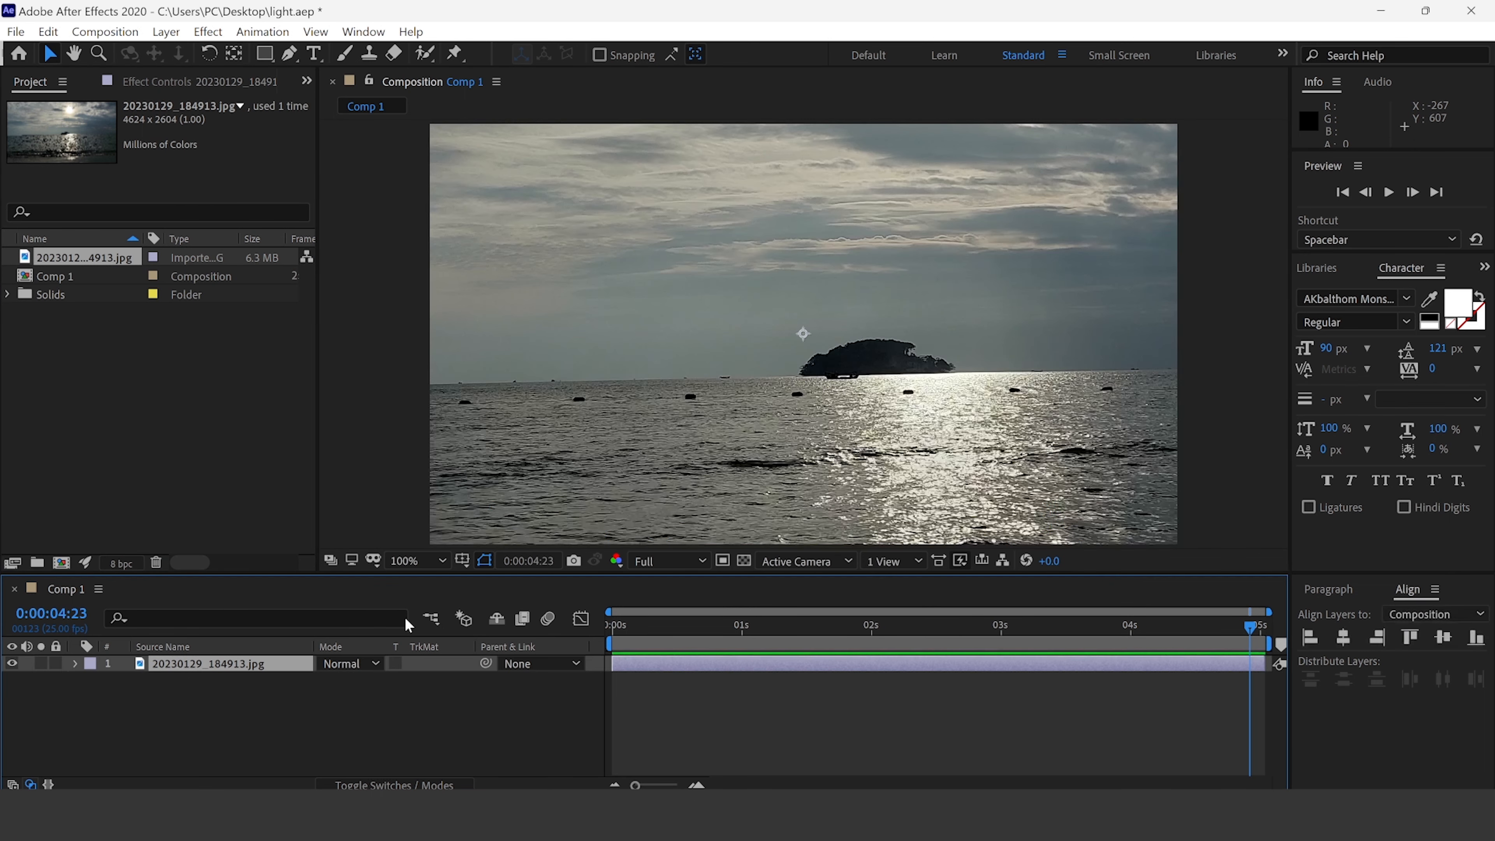
Scale the 20230129_184913.jpg layer to 85%.
key(s)
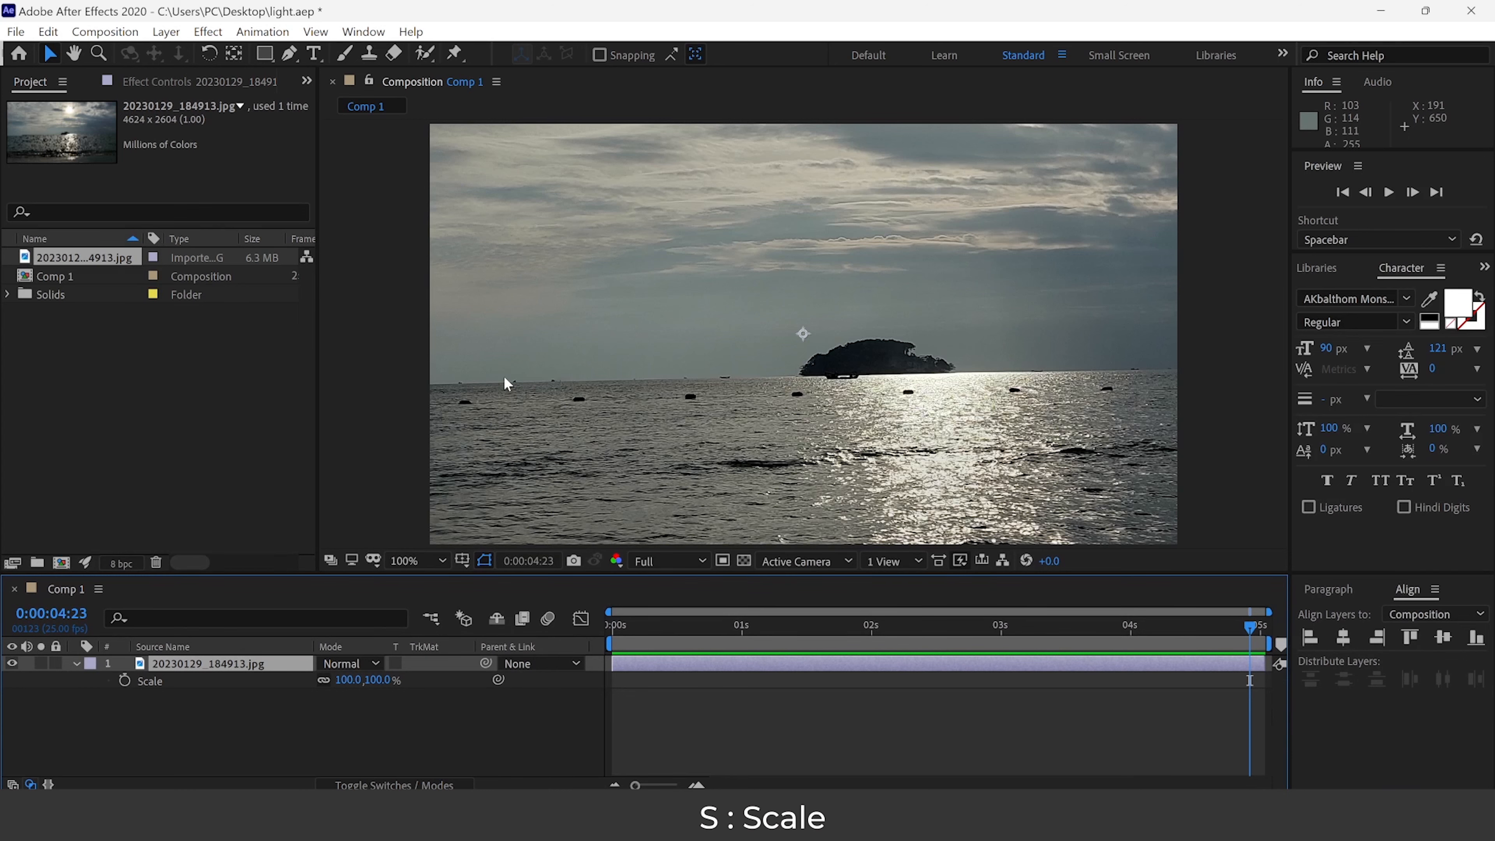
scroll(505, 384, down, 2)
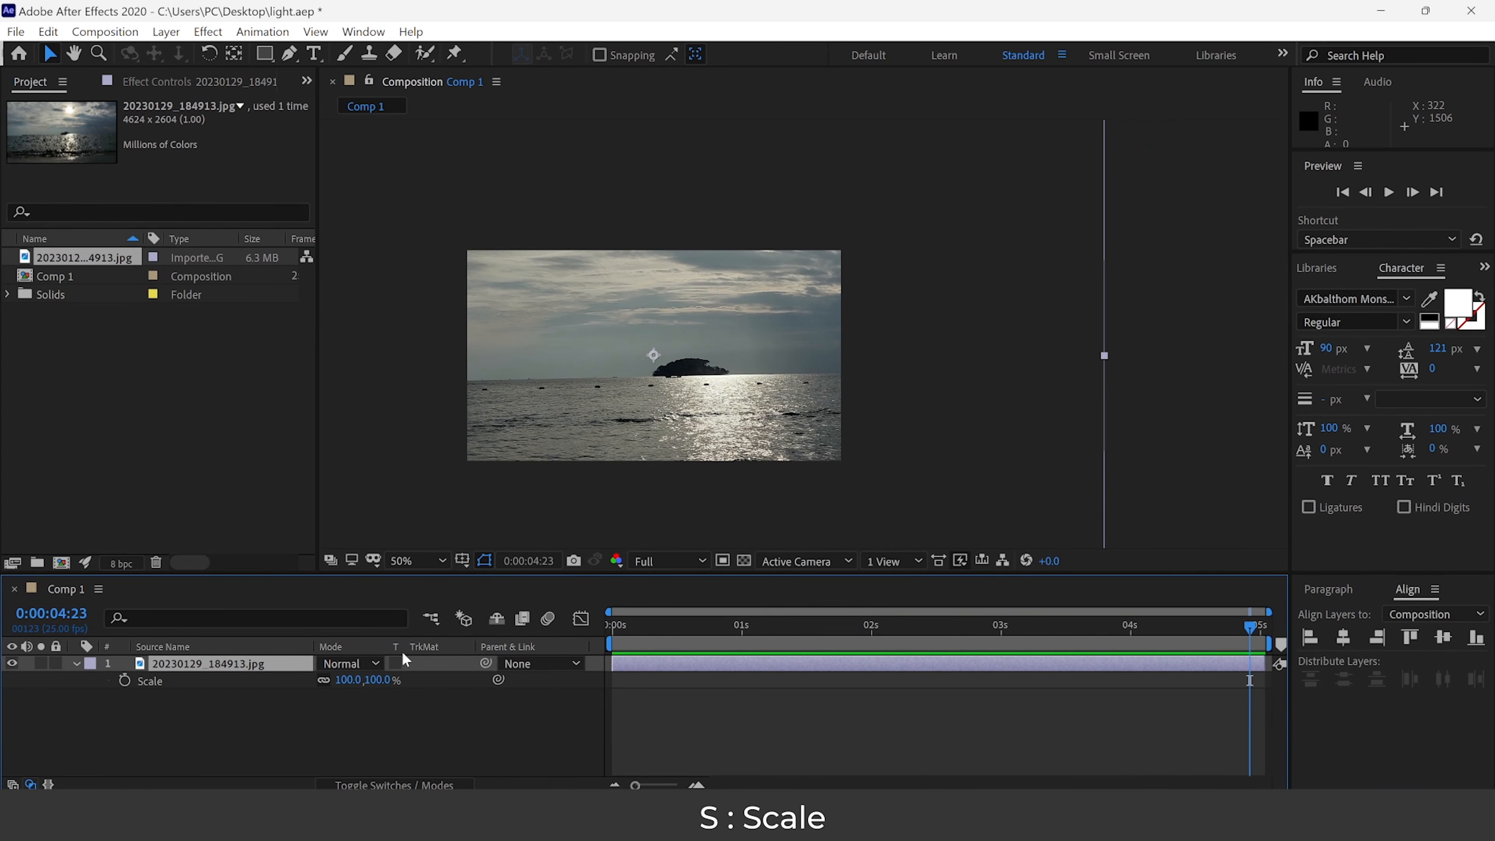
drag(349, 680, 303, 645)
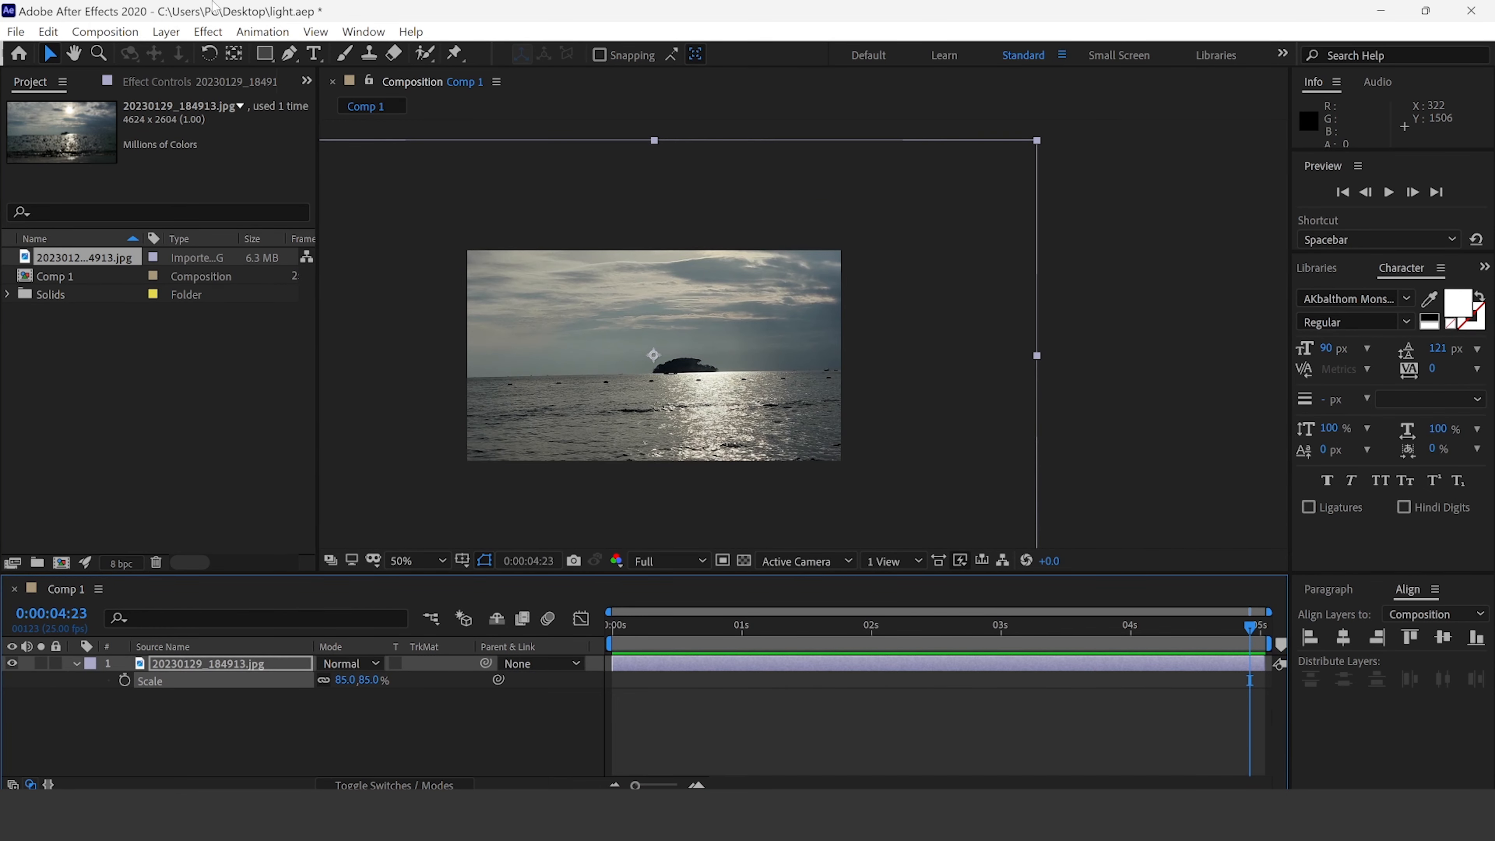
Rotate the photo slightly clockwise to level the horizon and move it so the island sits near the frame's right edge.
click(208, 54)
drag(928, 274, 961, 260)
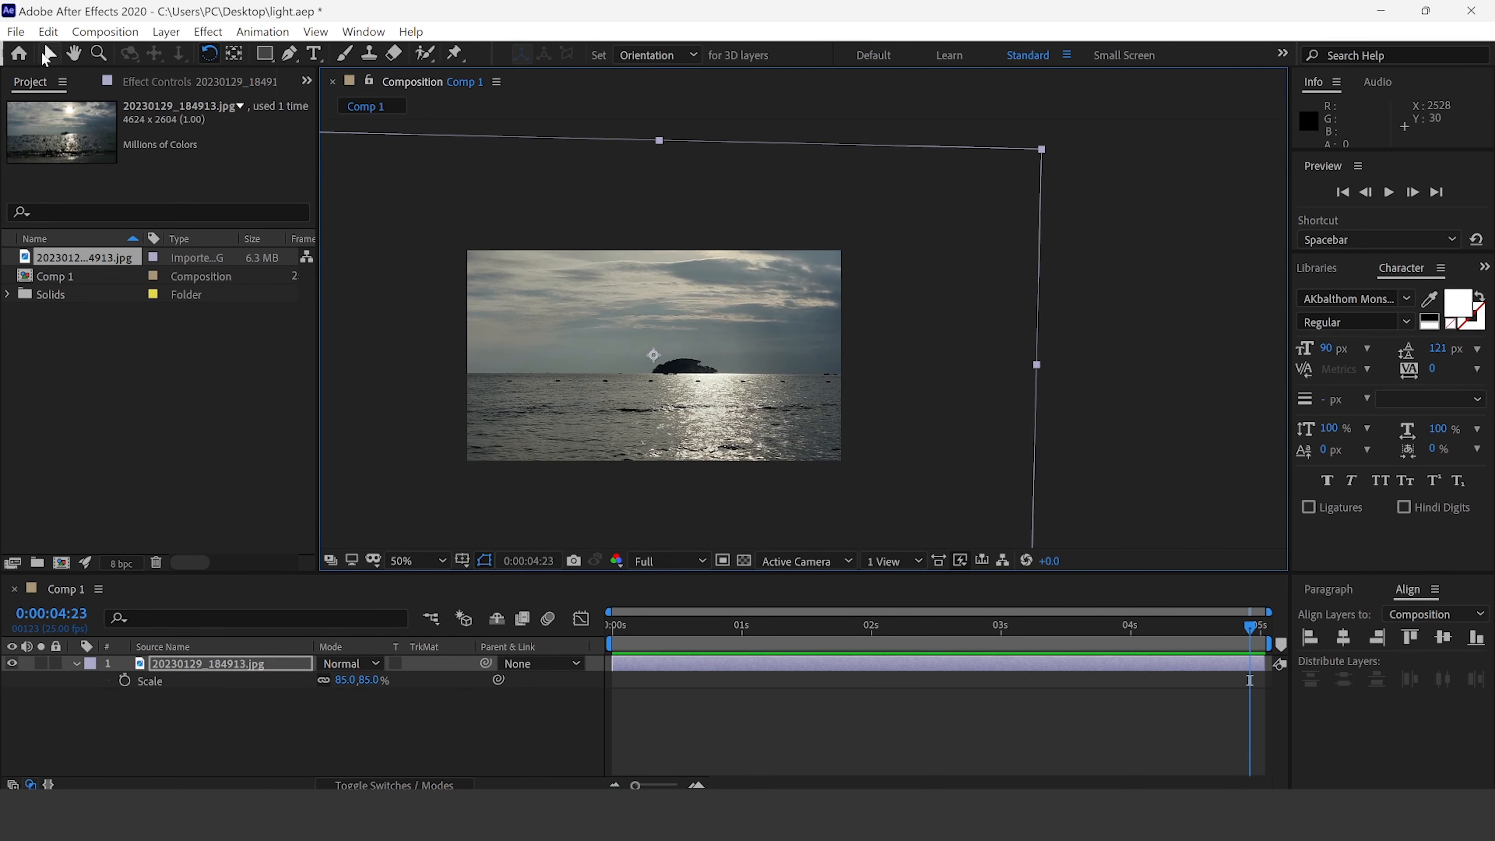
click(50, 54)
drag(601, 344, 722, 328)
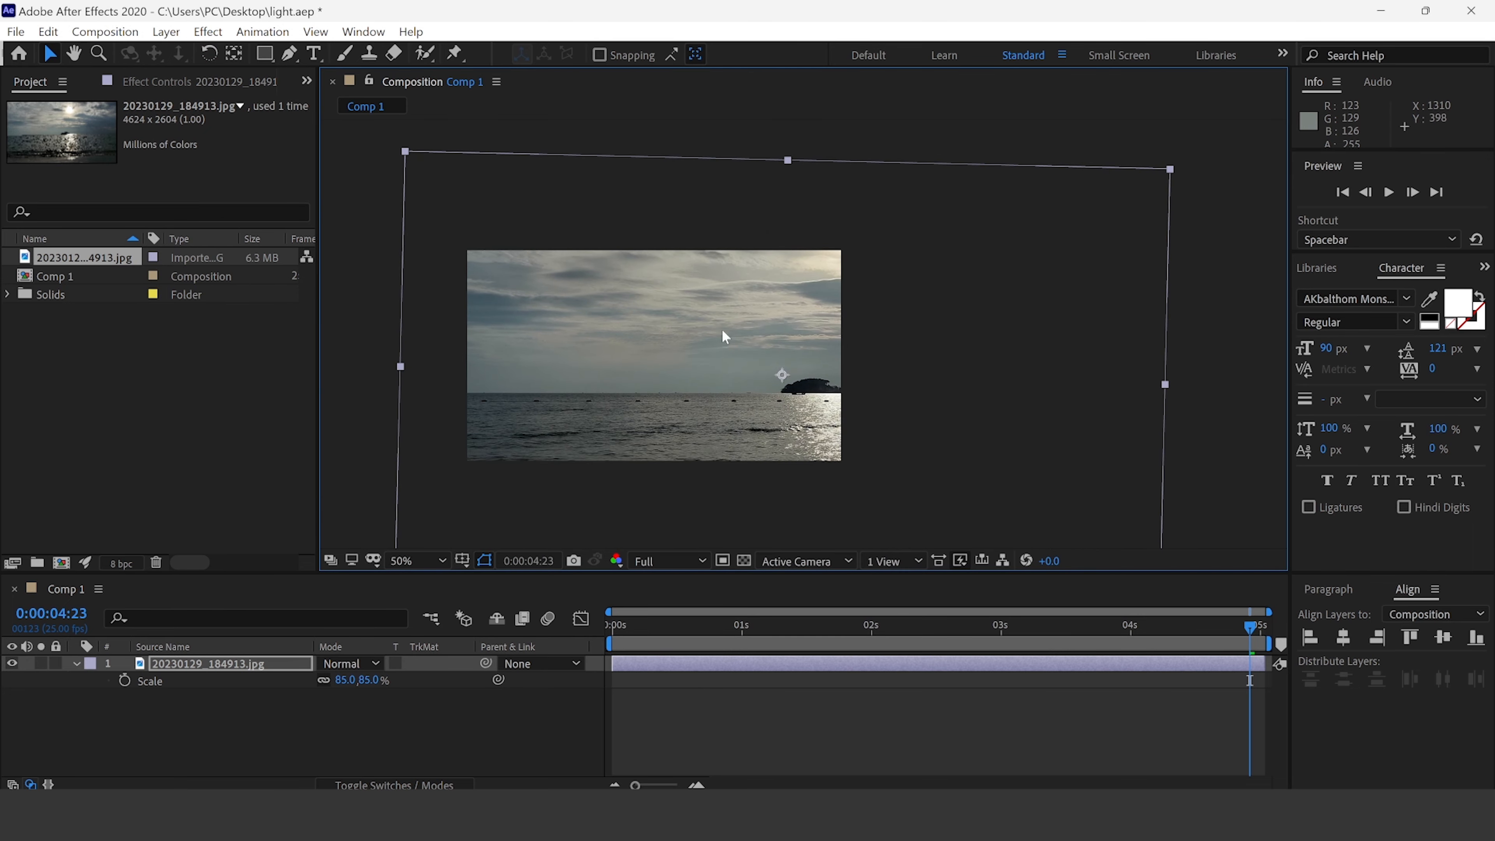
click(395, 563)
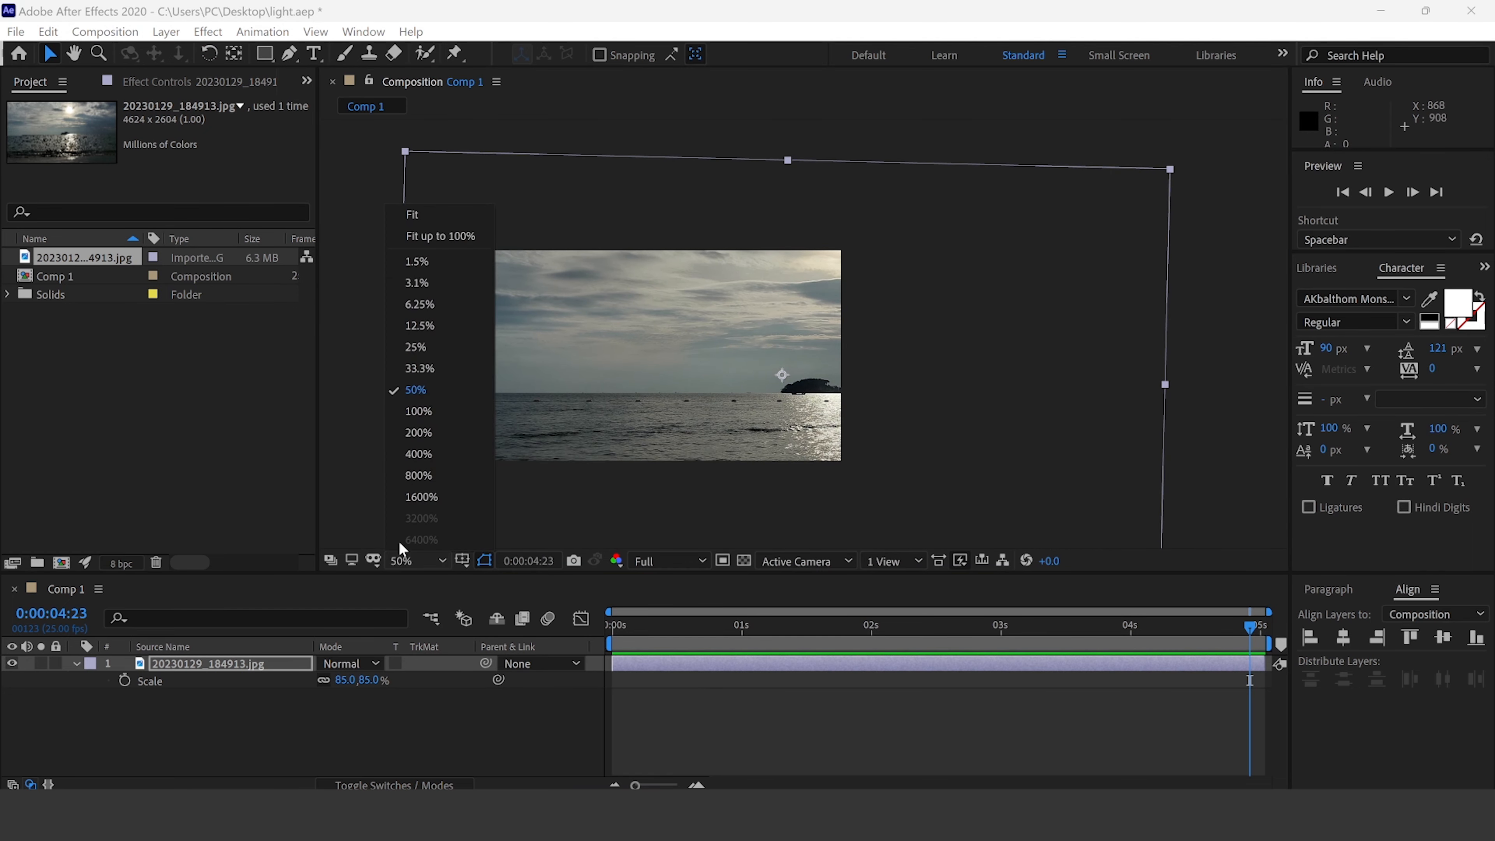
click(470, 226)
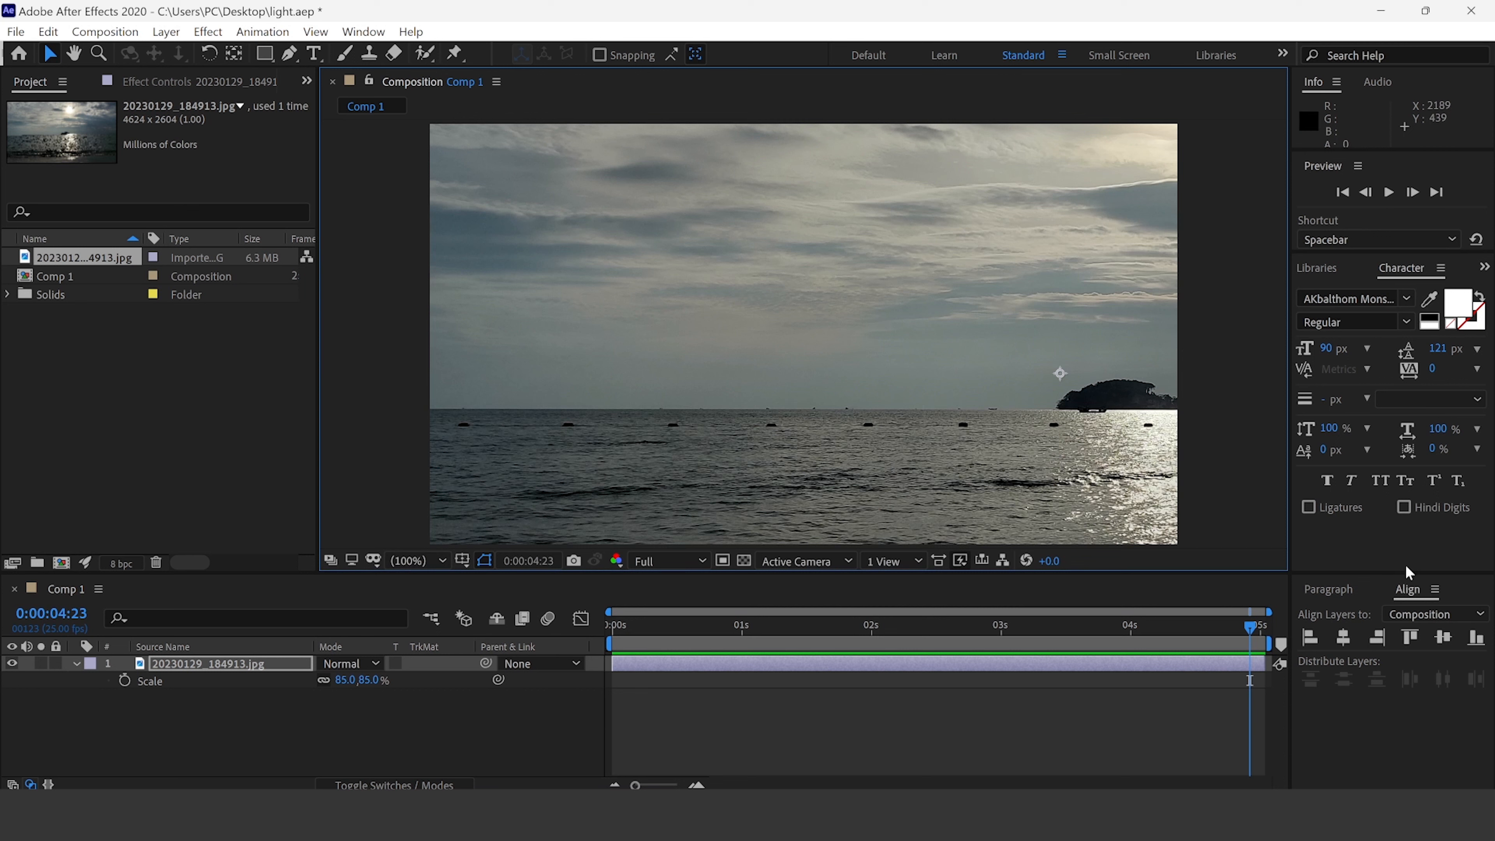
Apply the Curves effect to the photo and bend the middle of the RGB curve downward to darken the image strongly.
click(1487, 269)
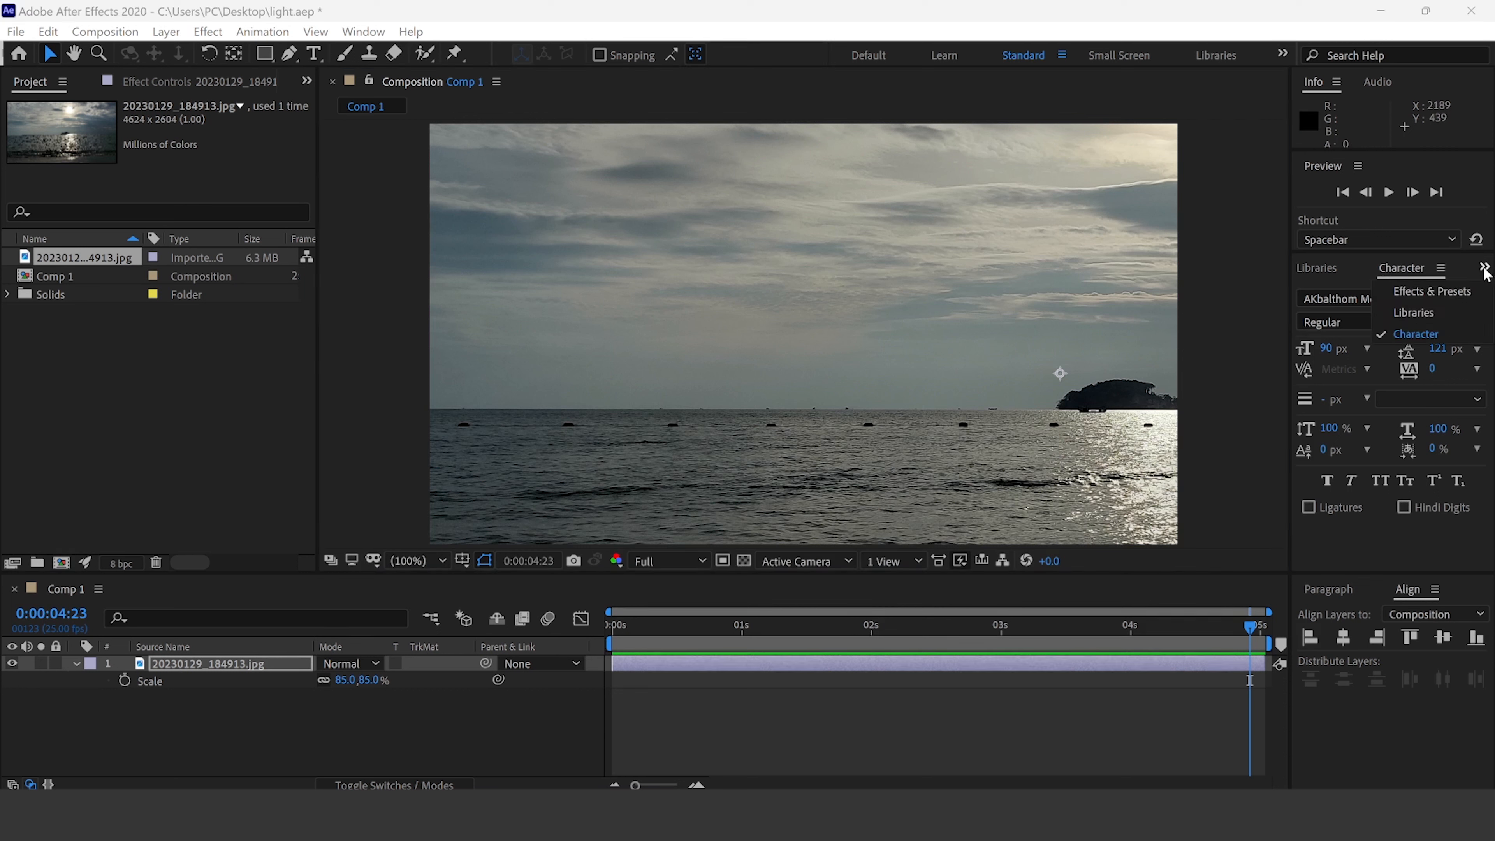
click(1416, 291)
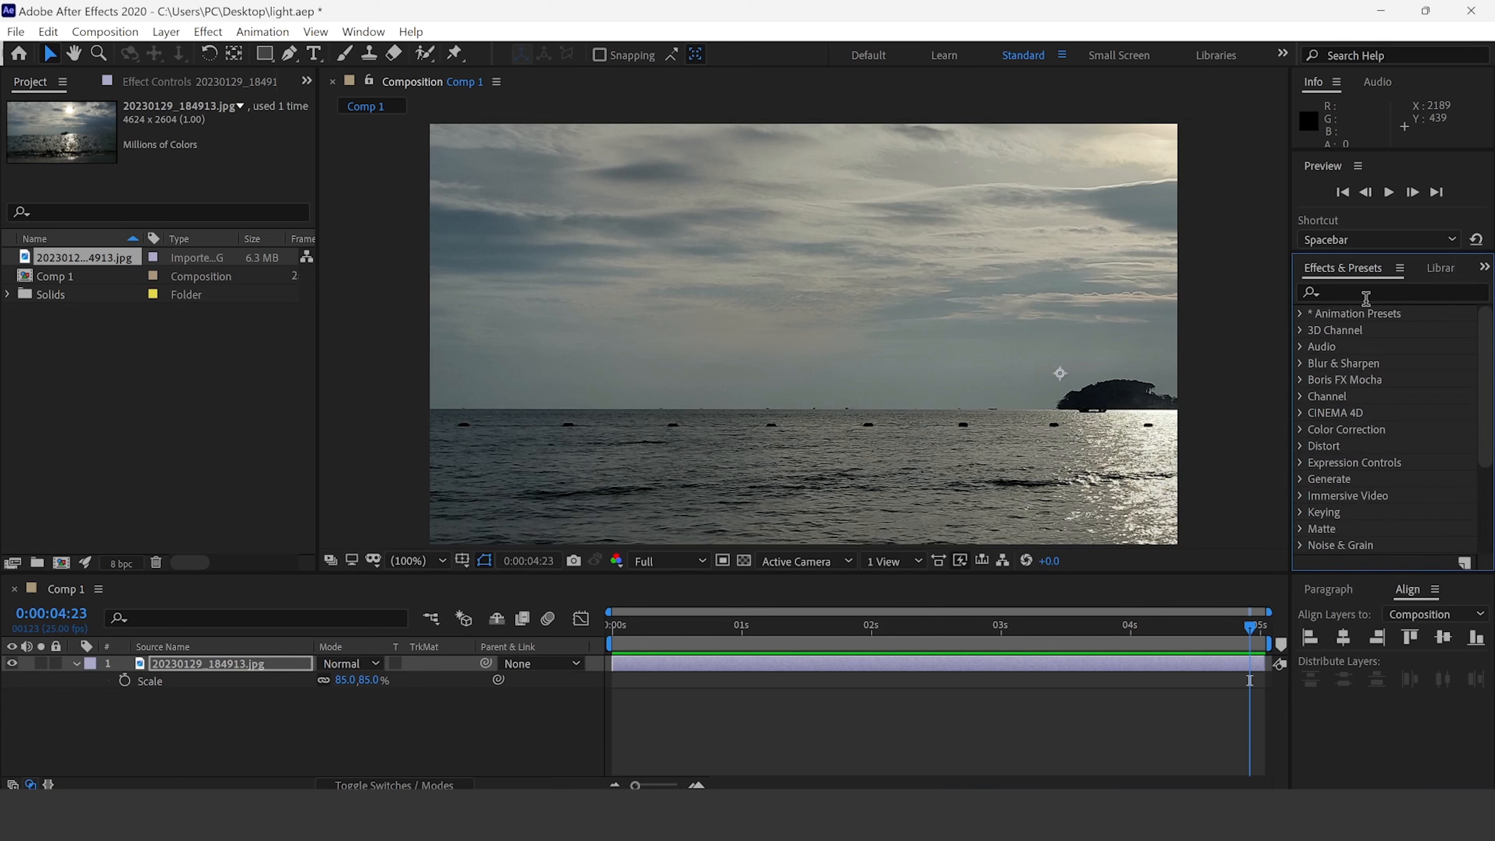
click(1339, 292)
text(curv)
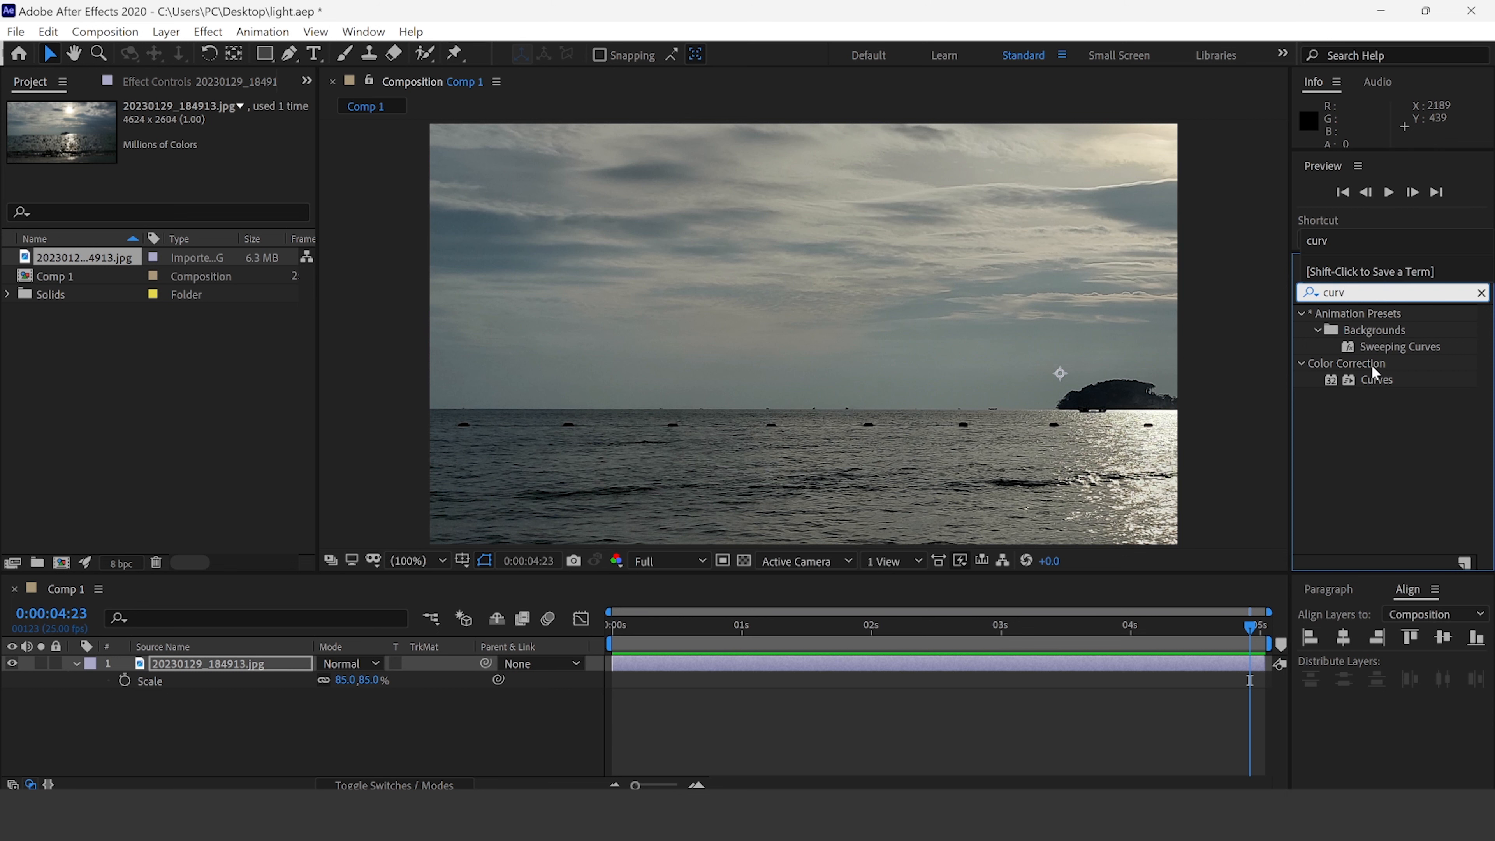
drag(1374, 377, 772, 367)
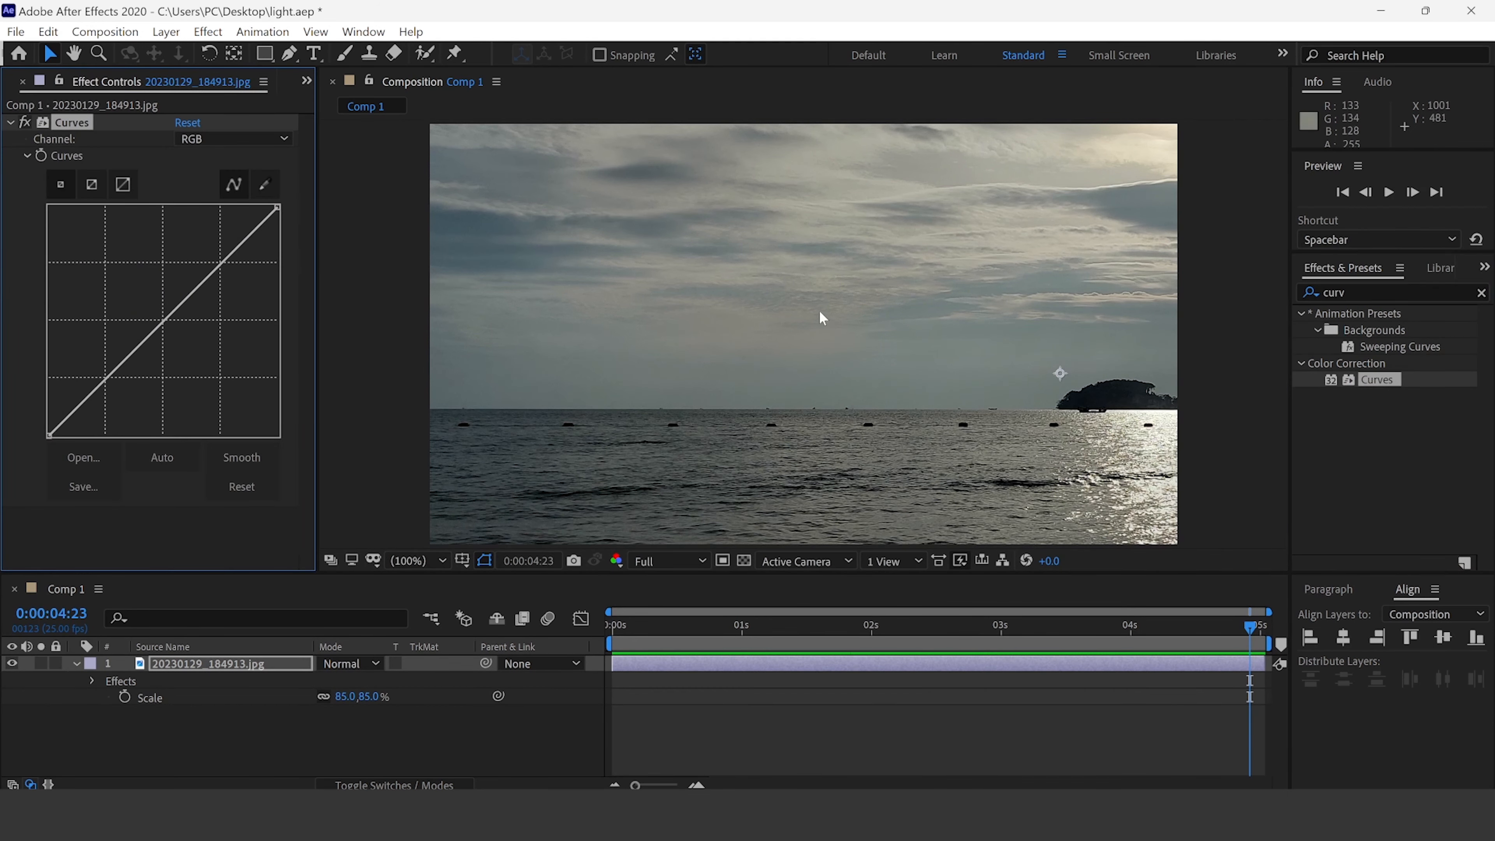
drag(165, 318, 210, 351)
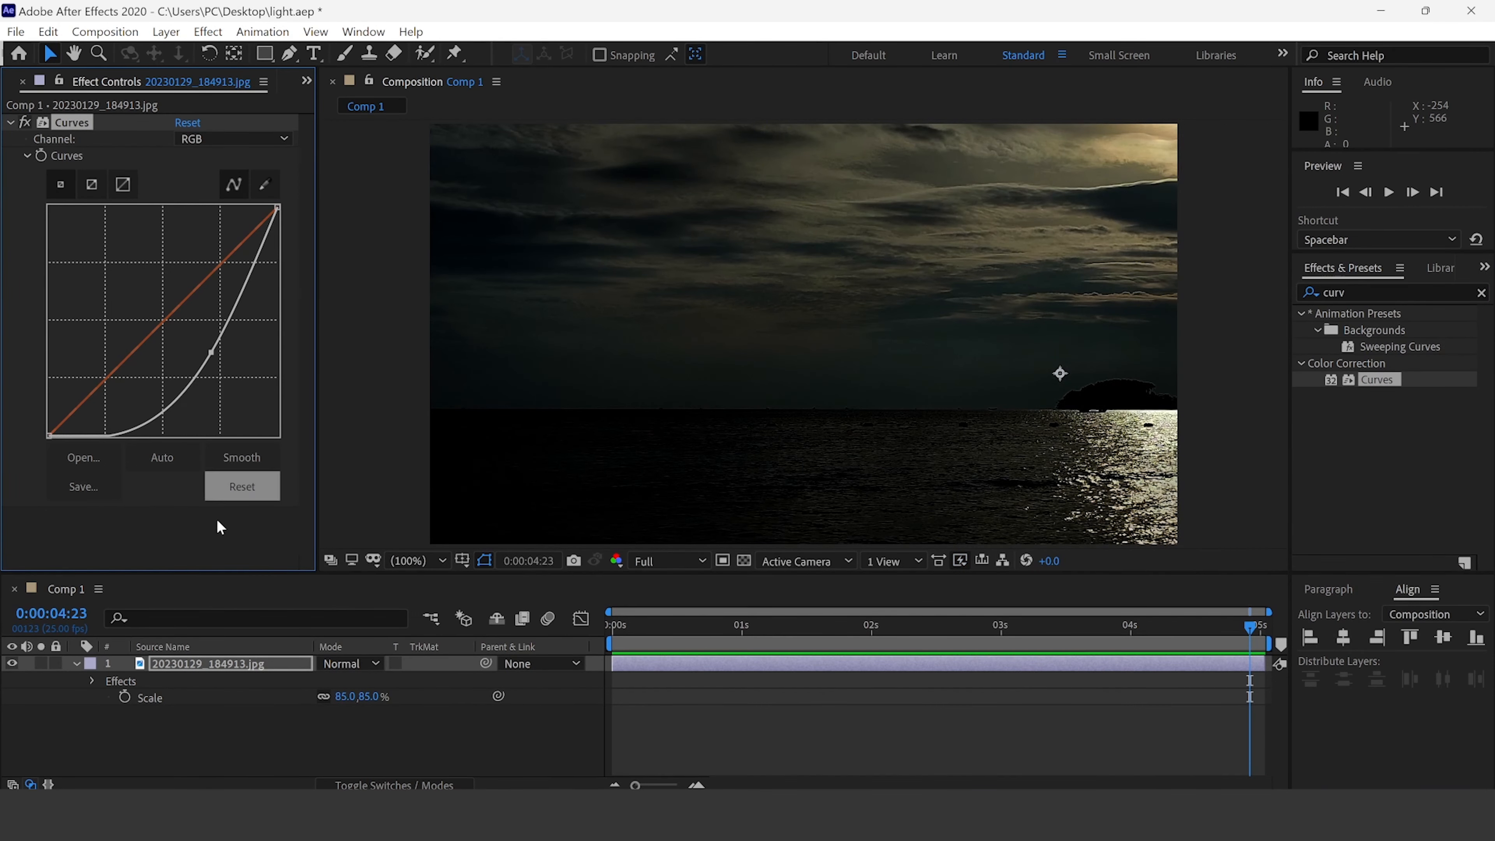
Create a new 1920 x 1080 px dark gray solid layer above the photo.
click(121, 694)
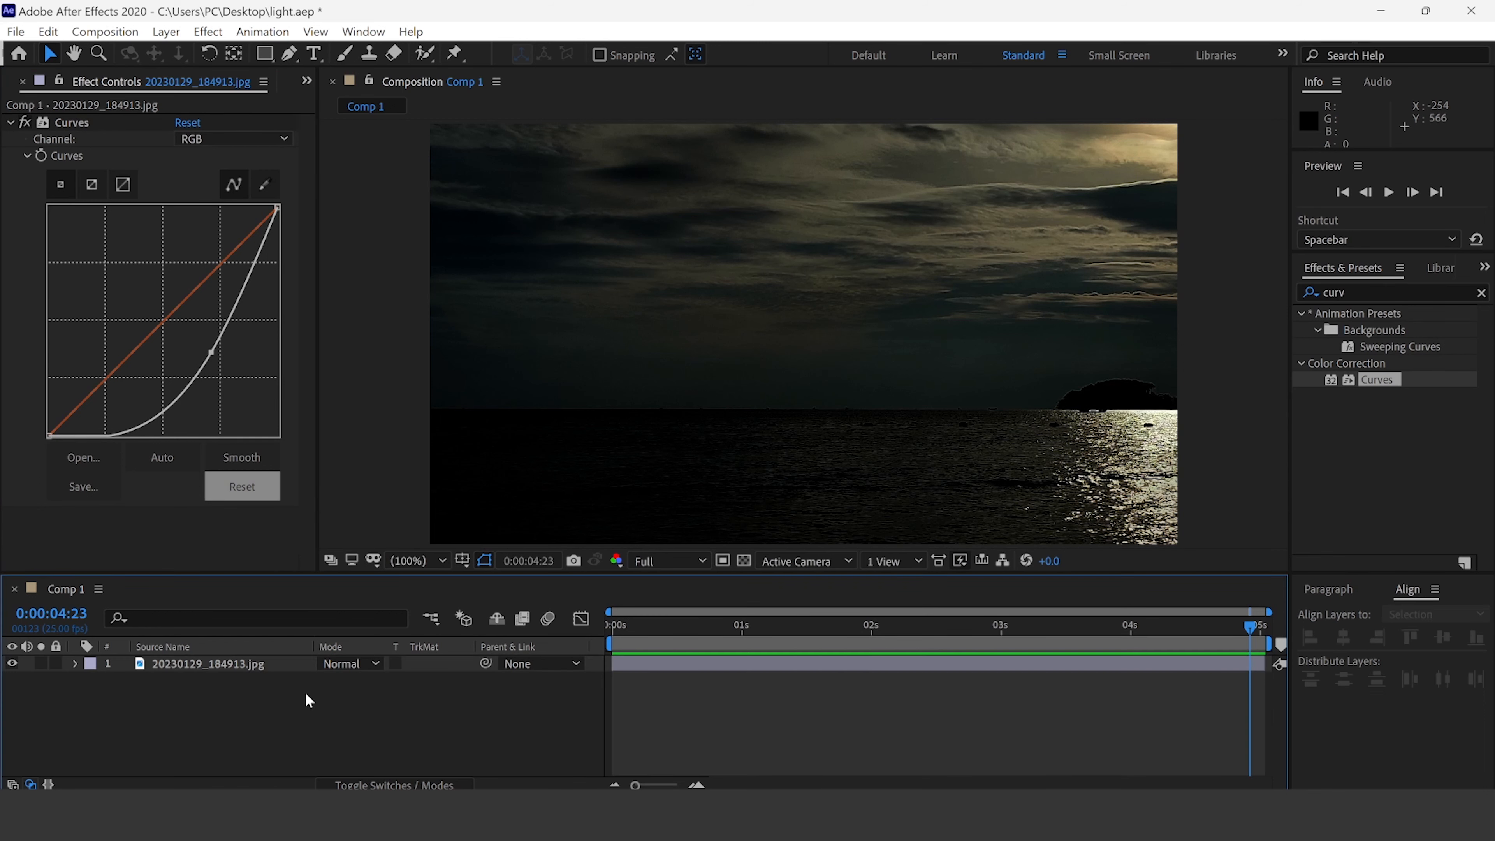
right_click(352, 710)
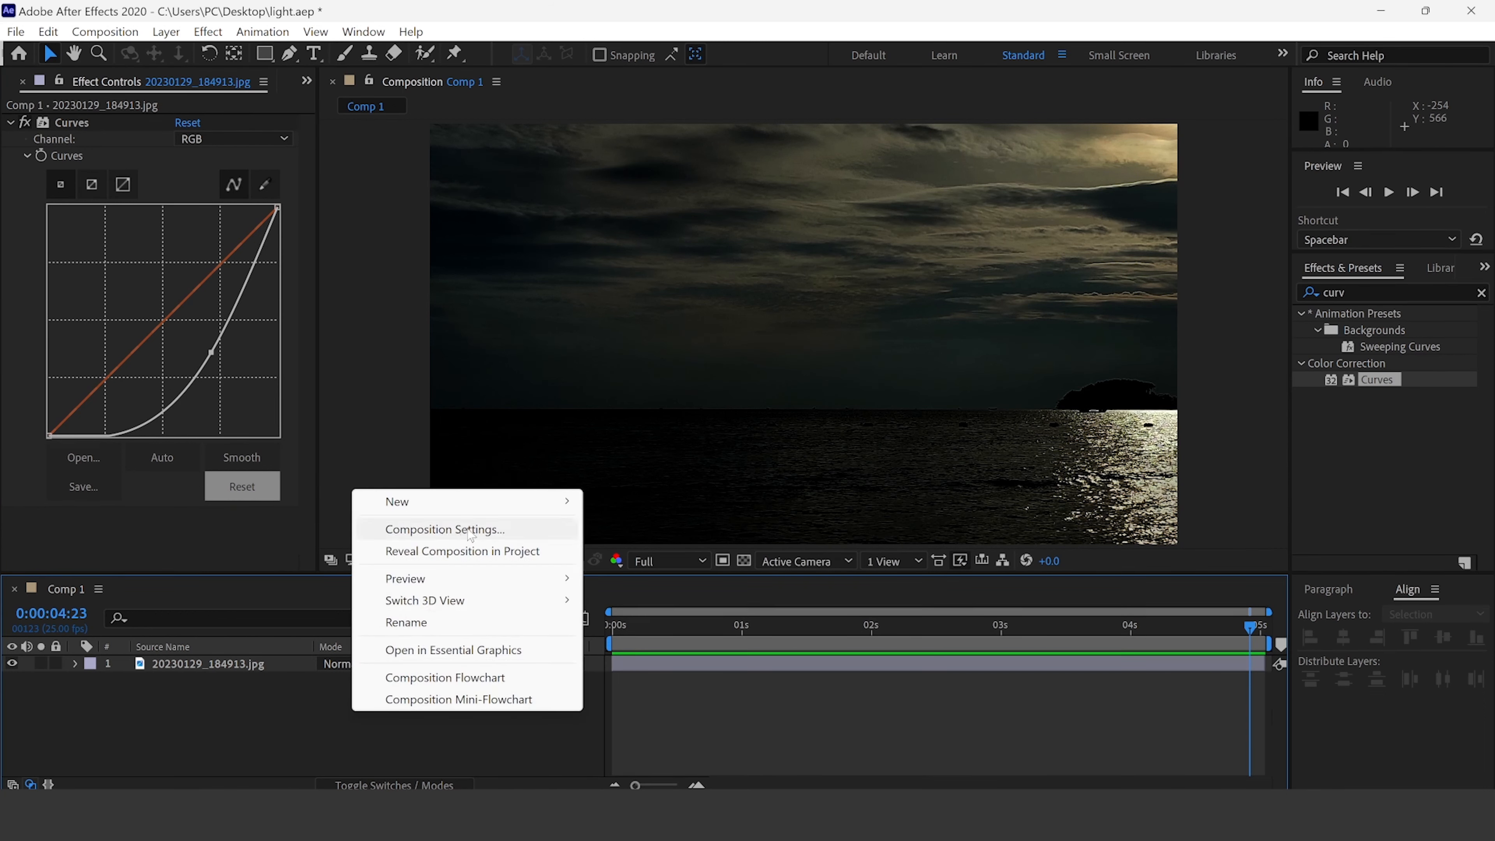
mouse_move(498, 500)
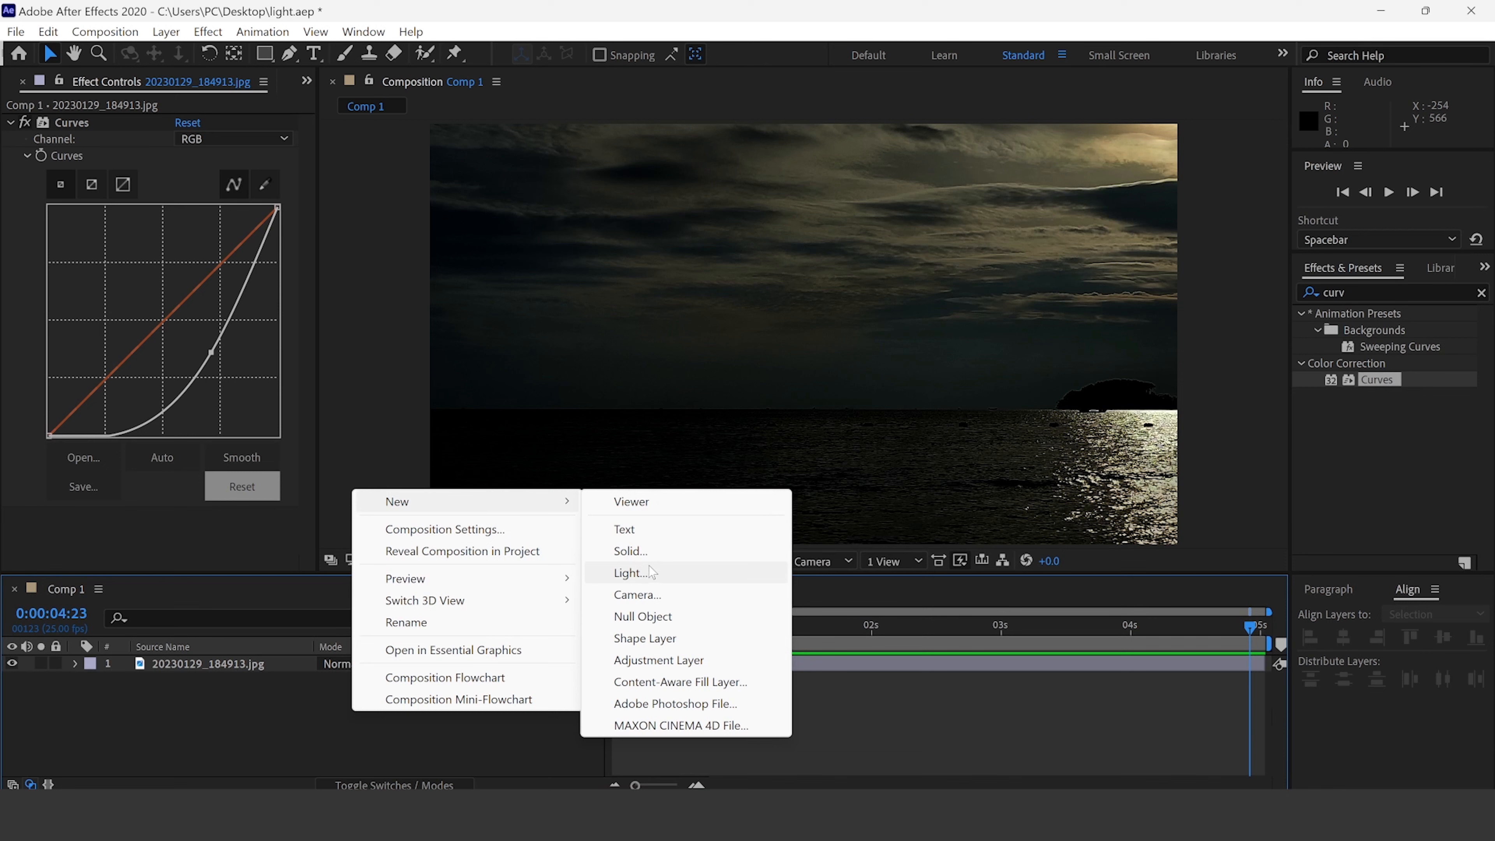
click(659, 553)
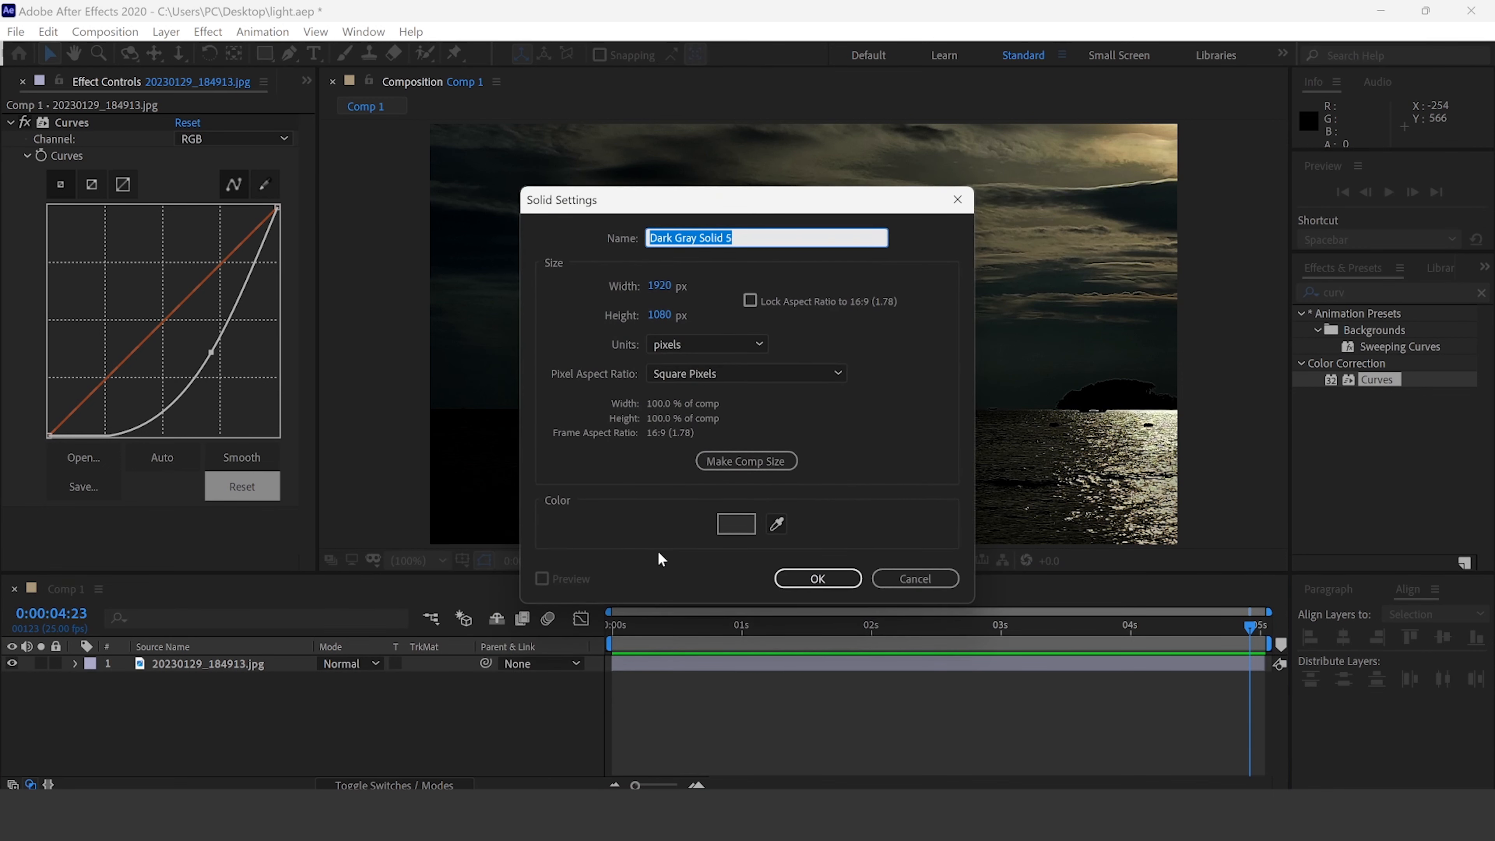
click(803, 577)
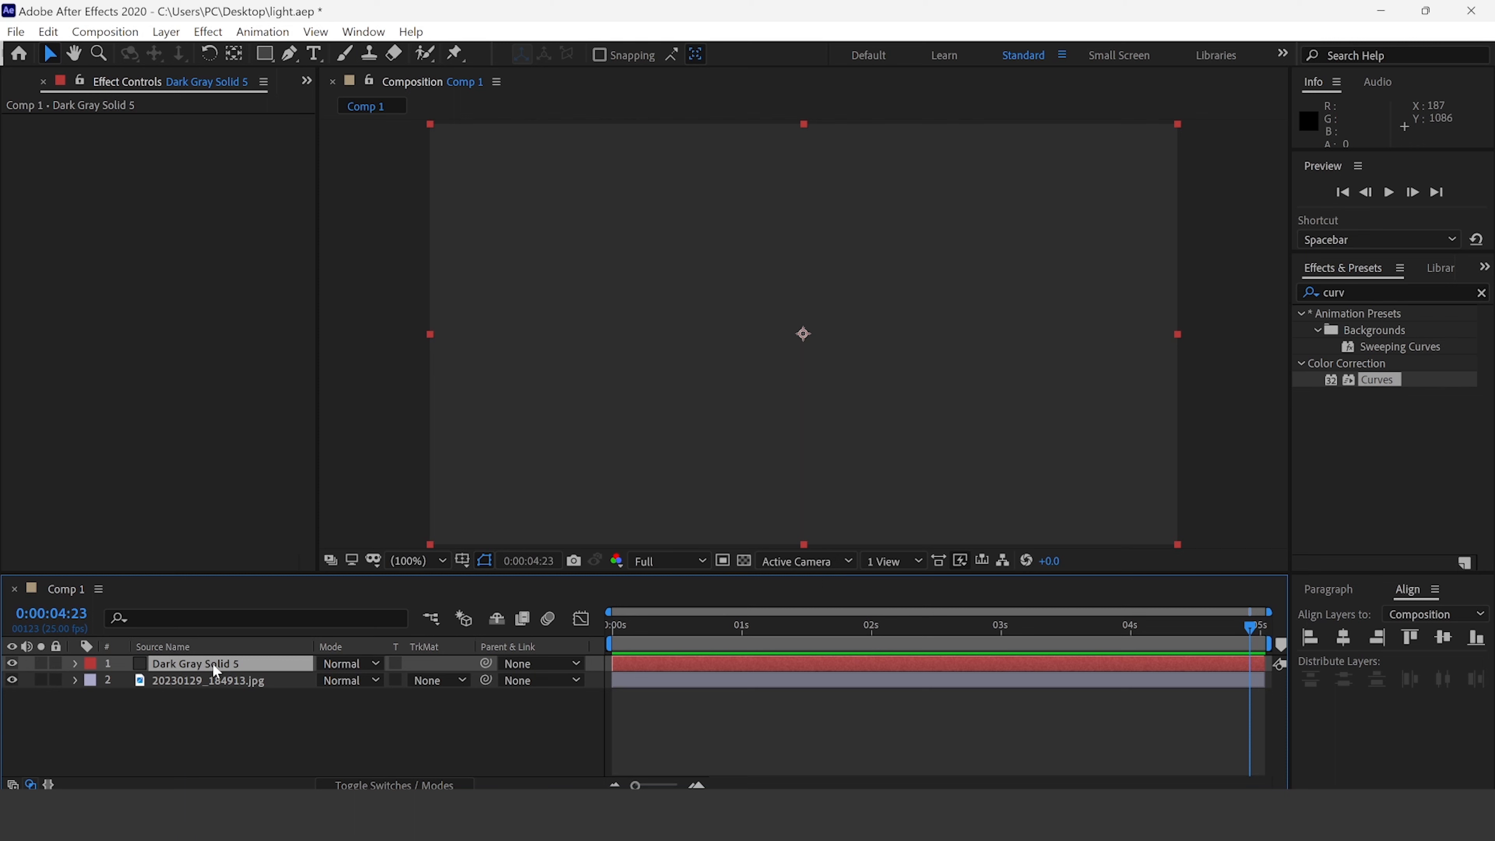
Rename the new solid layer as Particle light.
right_click(209, 670)
click(229, 654)
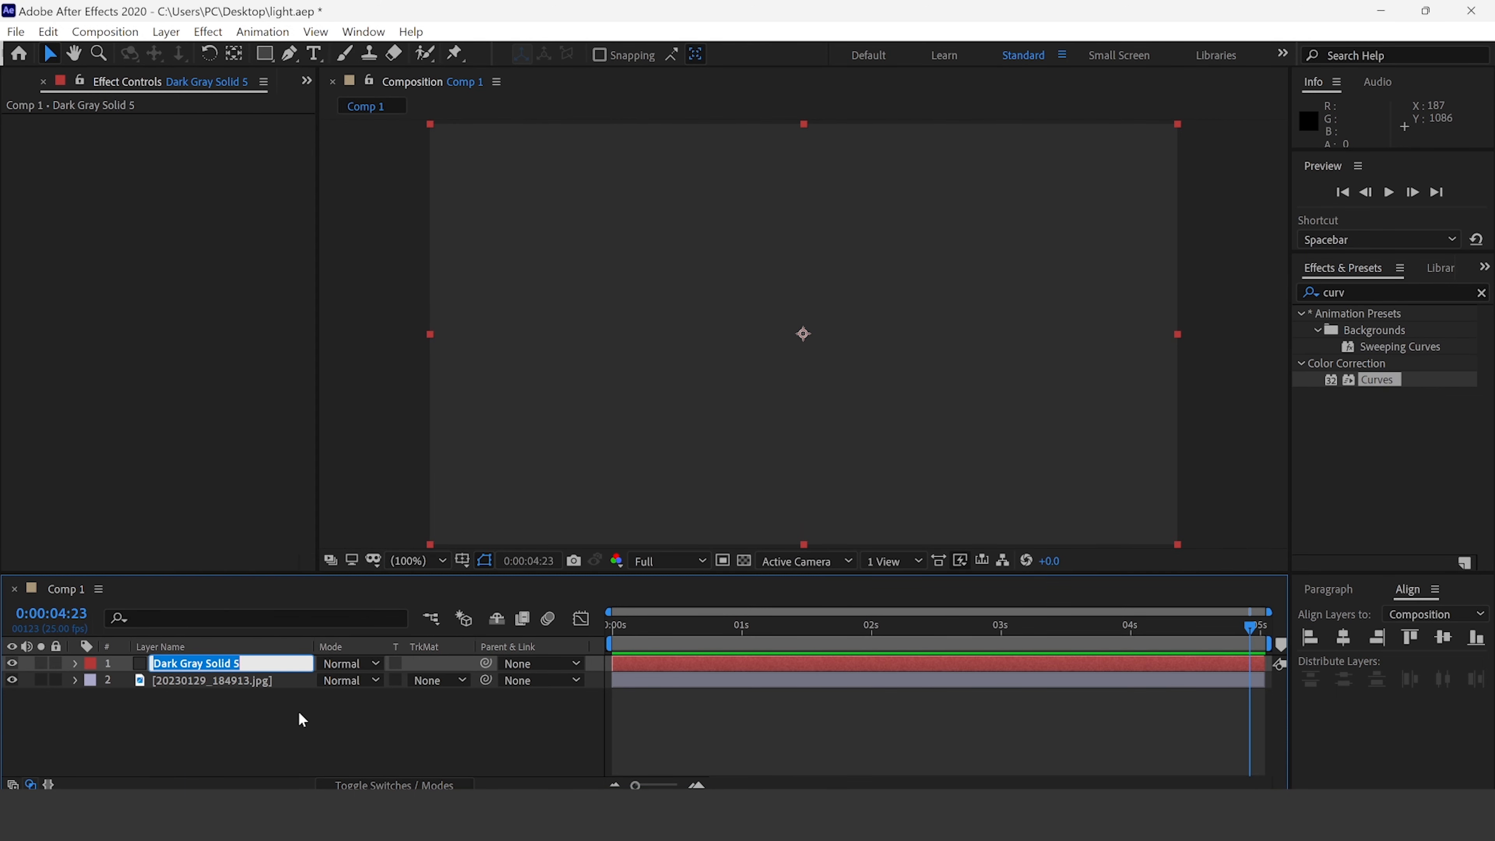
text(Particle light)
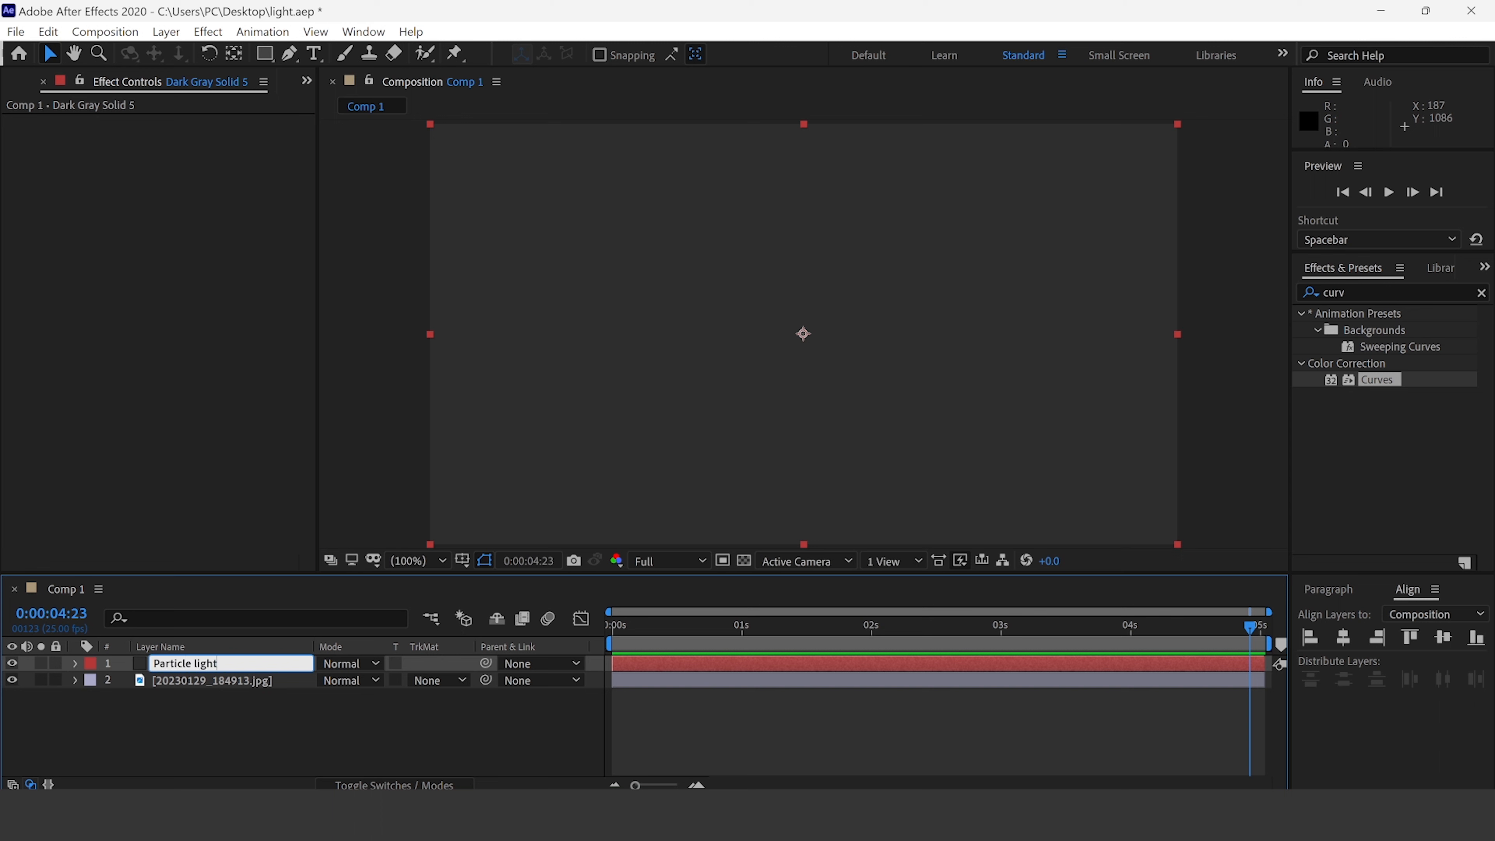
key(Return)
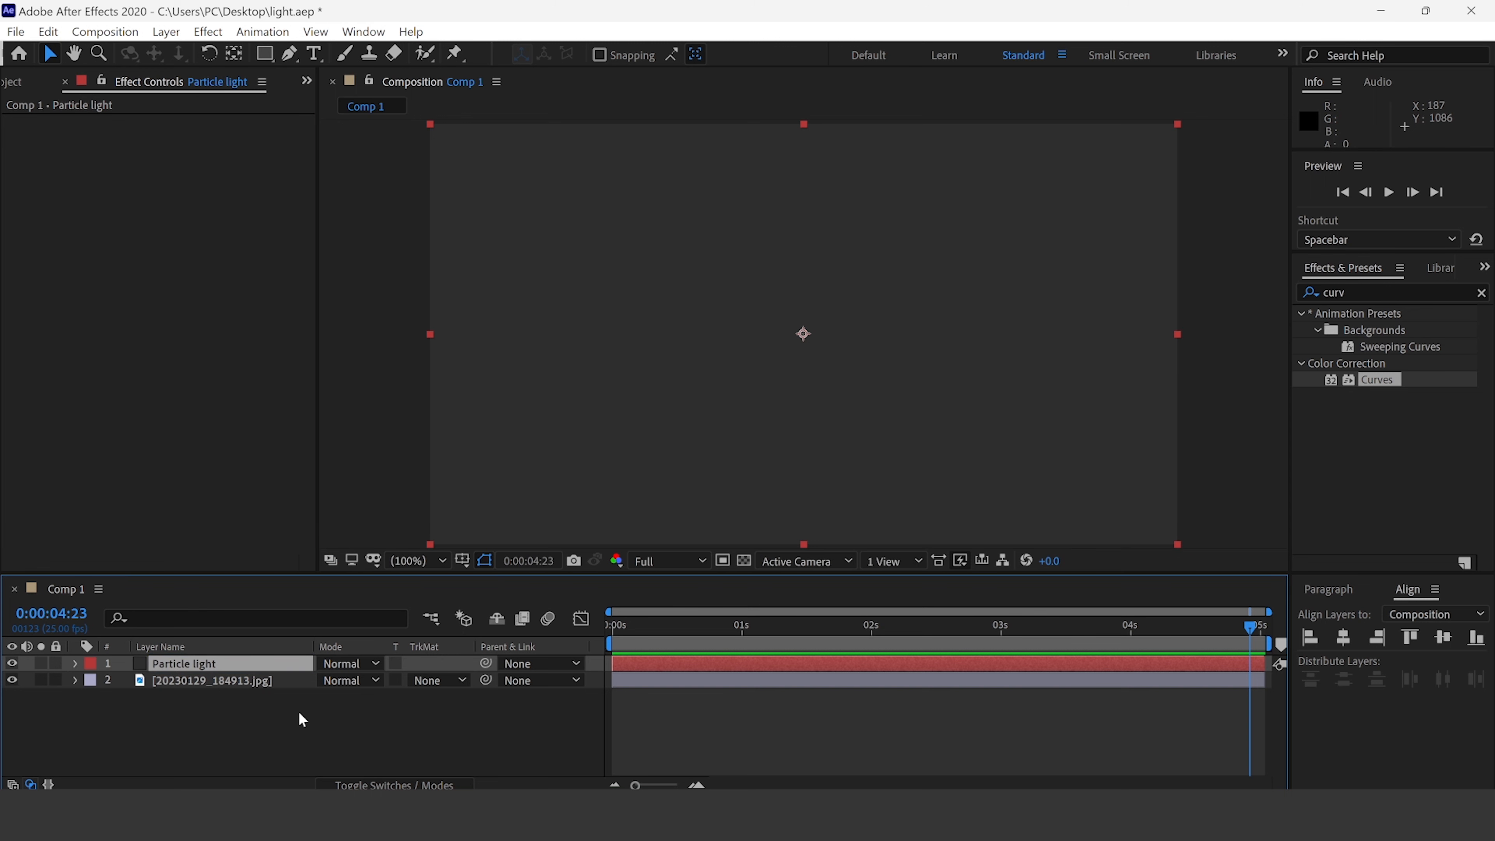
Apply the CC Particle Systems II simulation effect to the Particle light layer and scrub through the timeline to preview it.
click(208, 31)
mouse_move(300, 474)
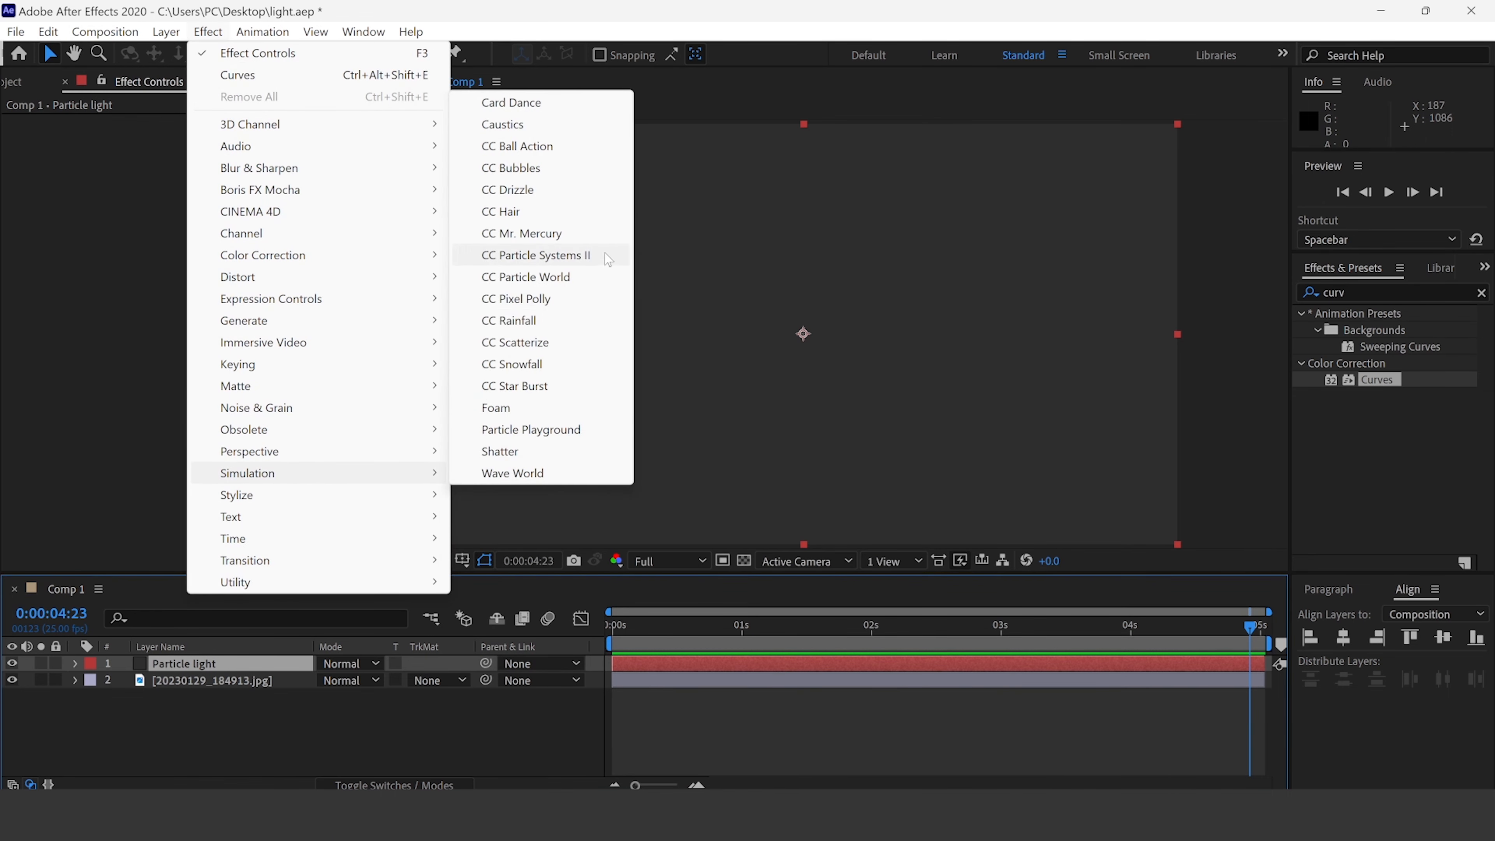
click(585, 256)
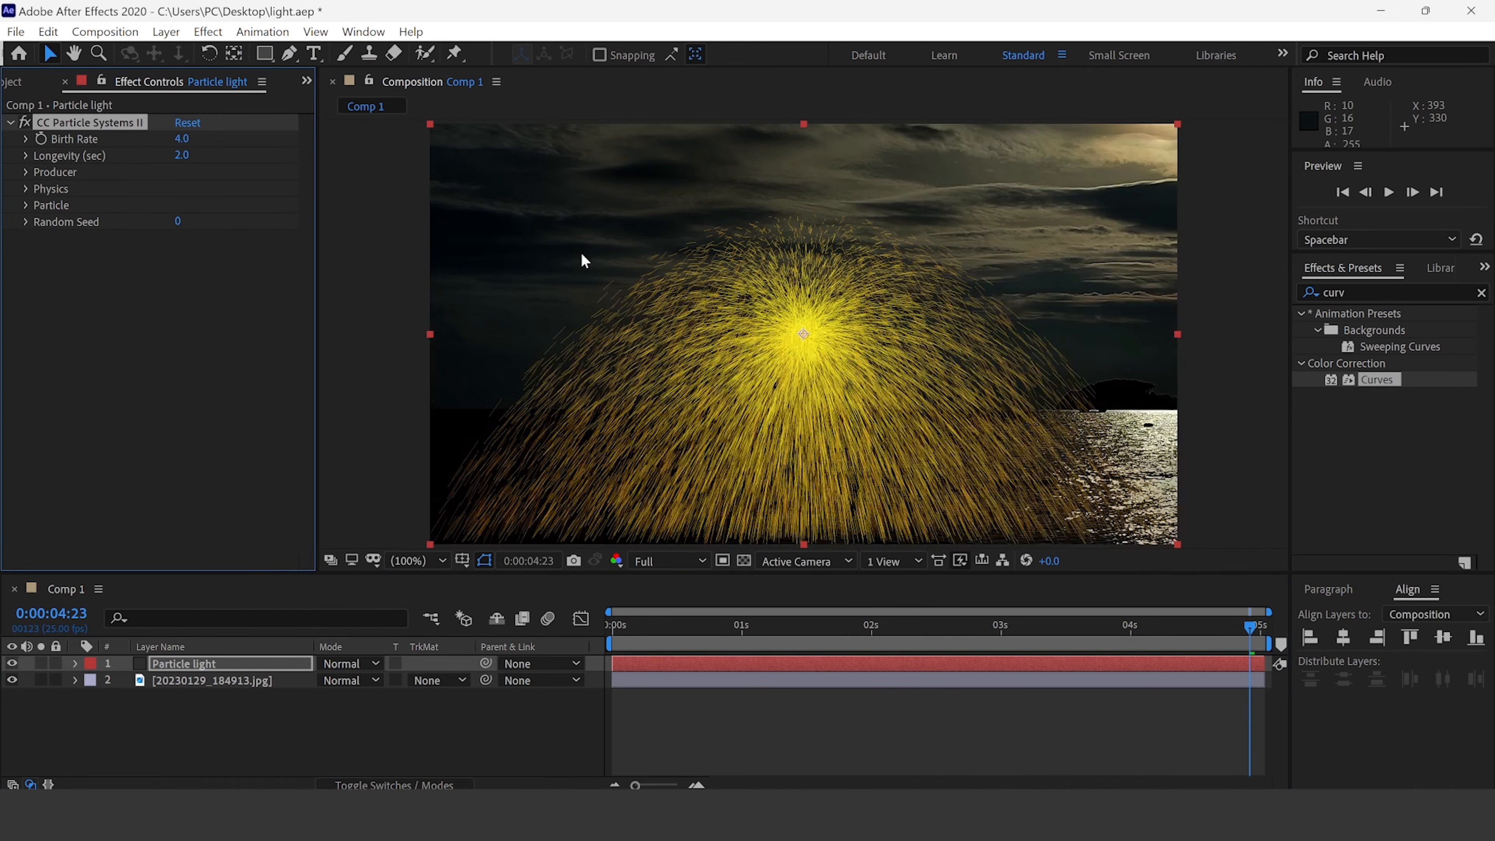
click(616, 624)
click(789, 624)
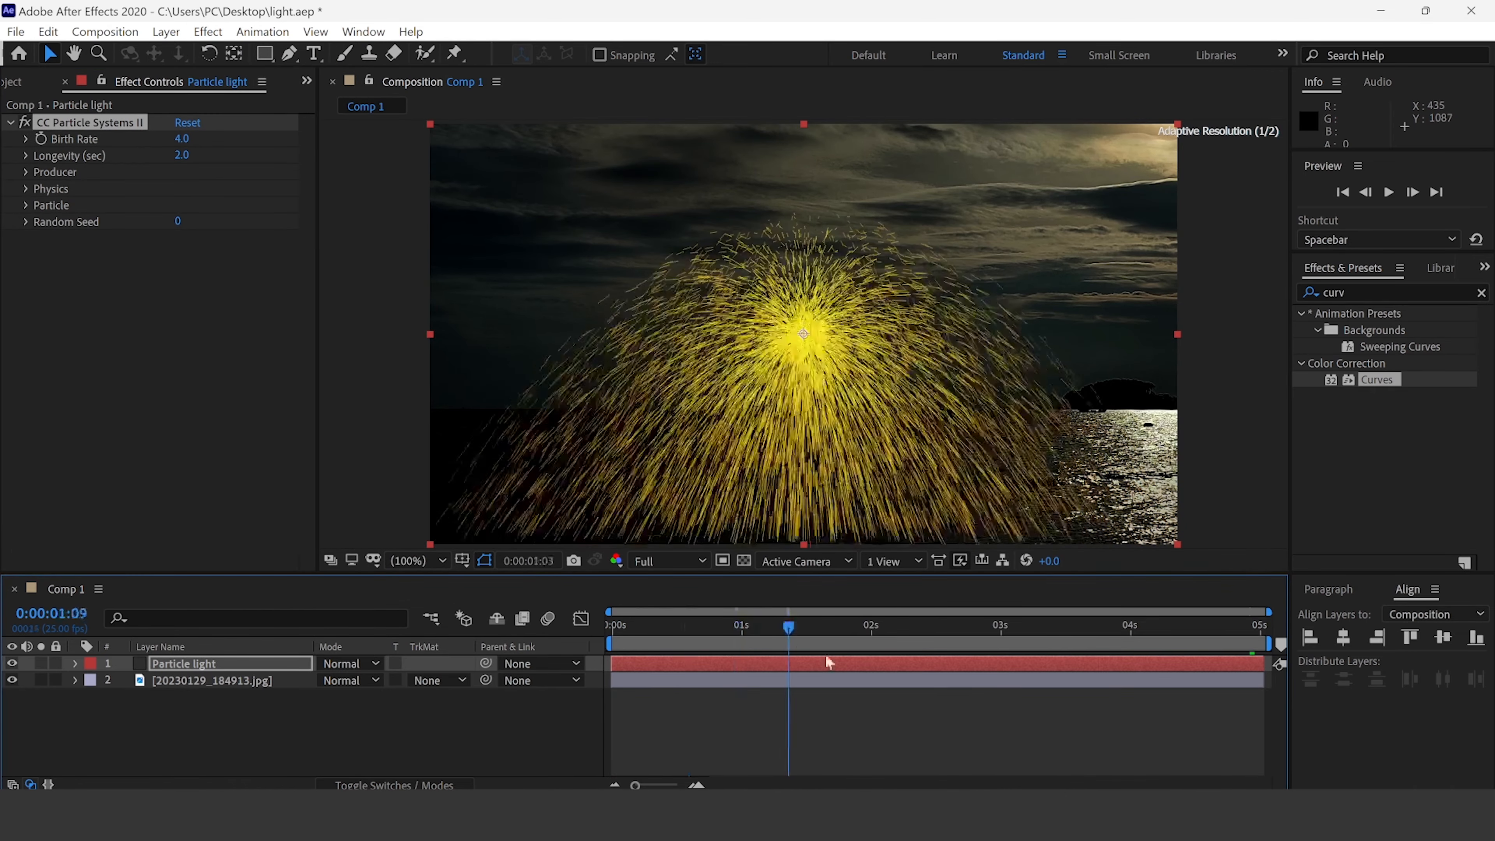
drag(824, 653, 648, 624)
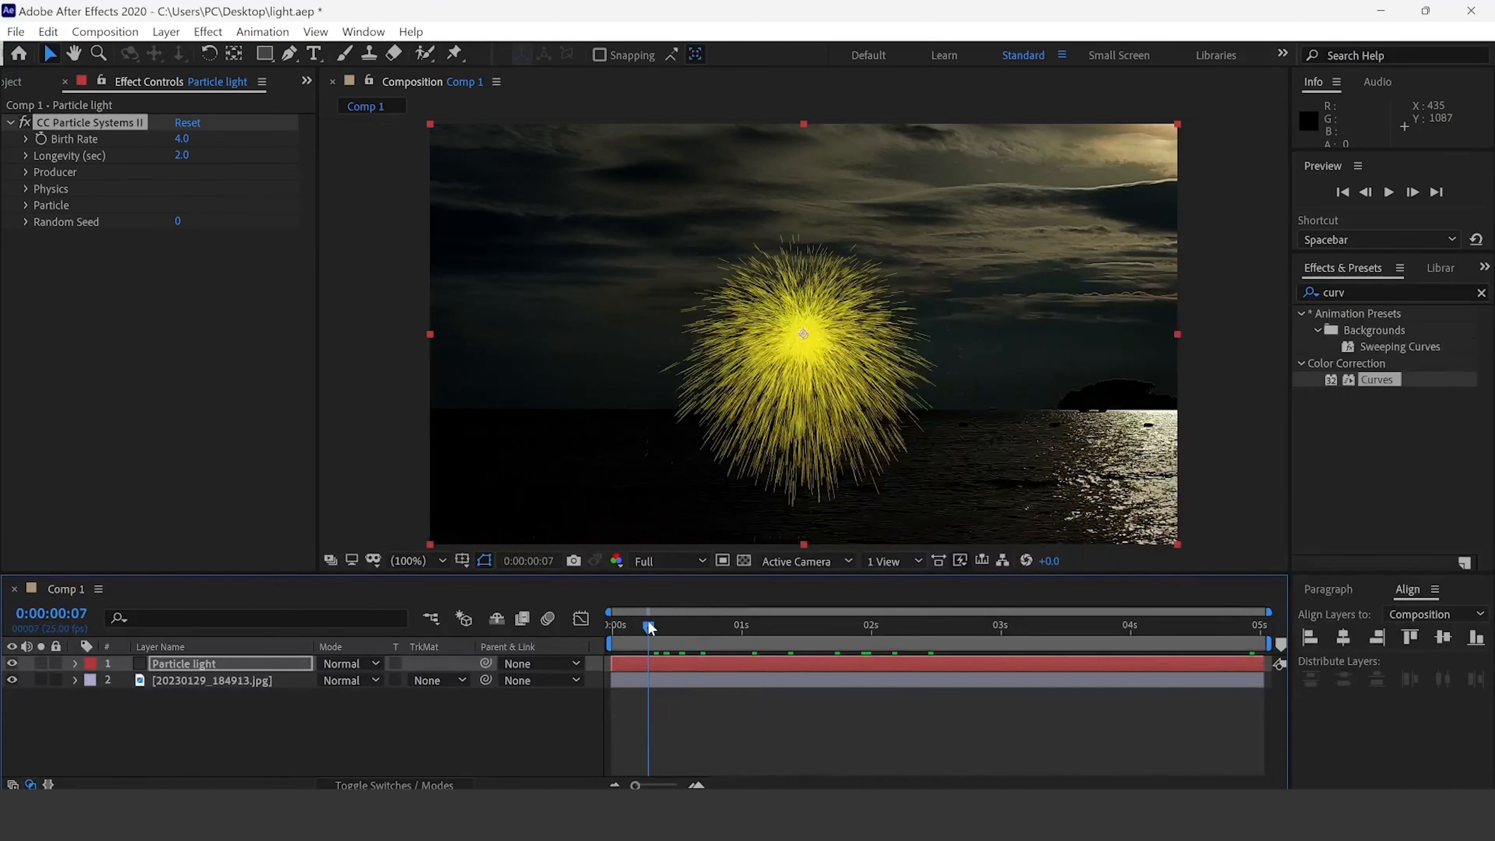
Create a new null object above the other layers and rename it Position.
click(344, 715)
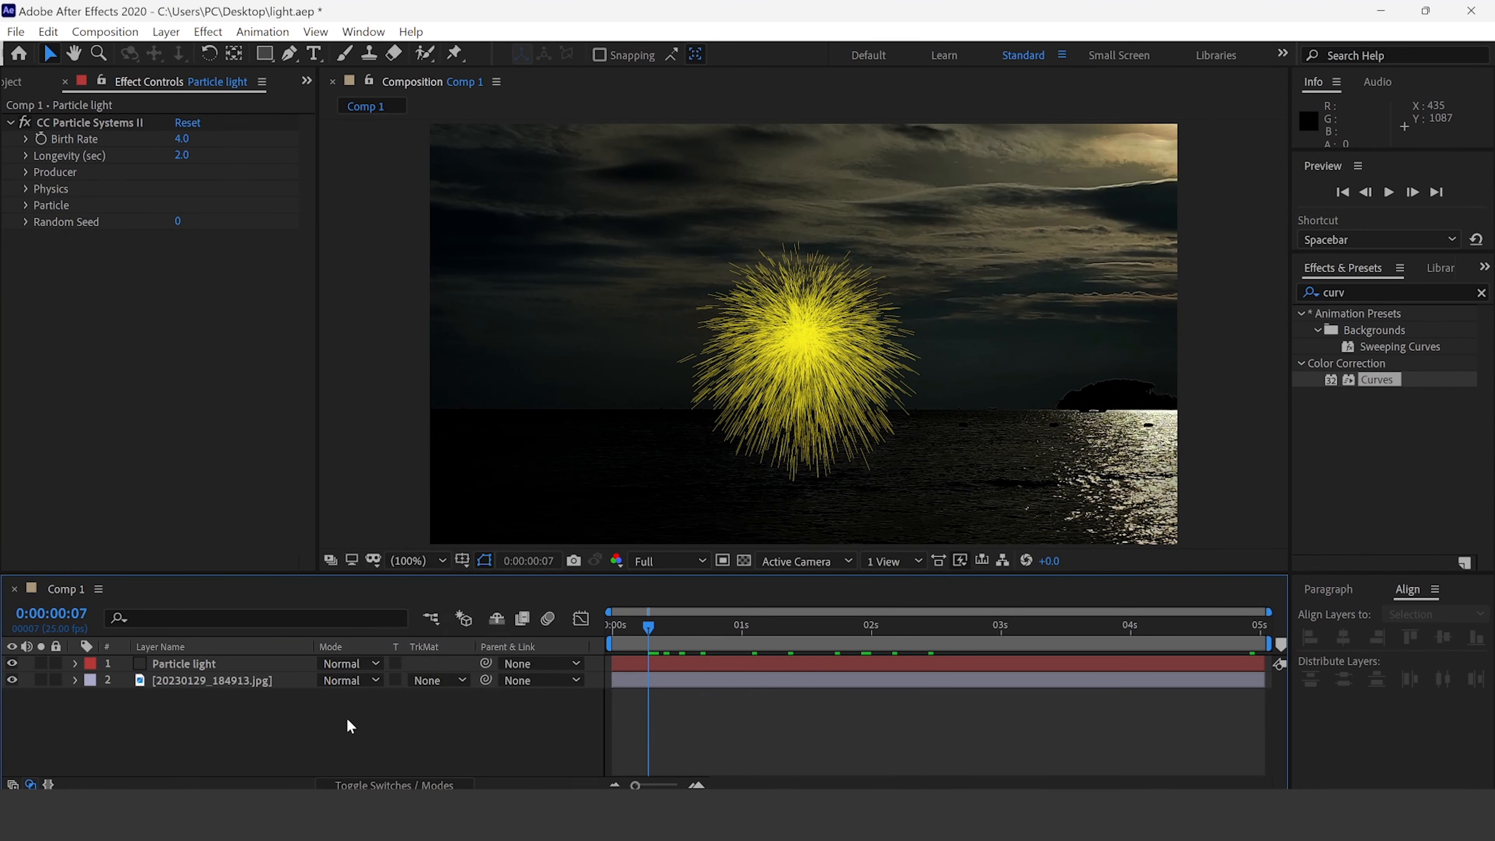
right_click(345, 716)
mouse_move(524, 507)
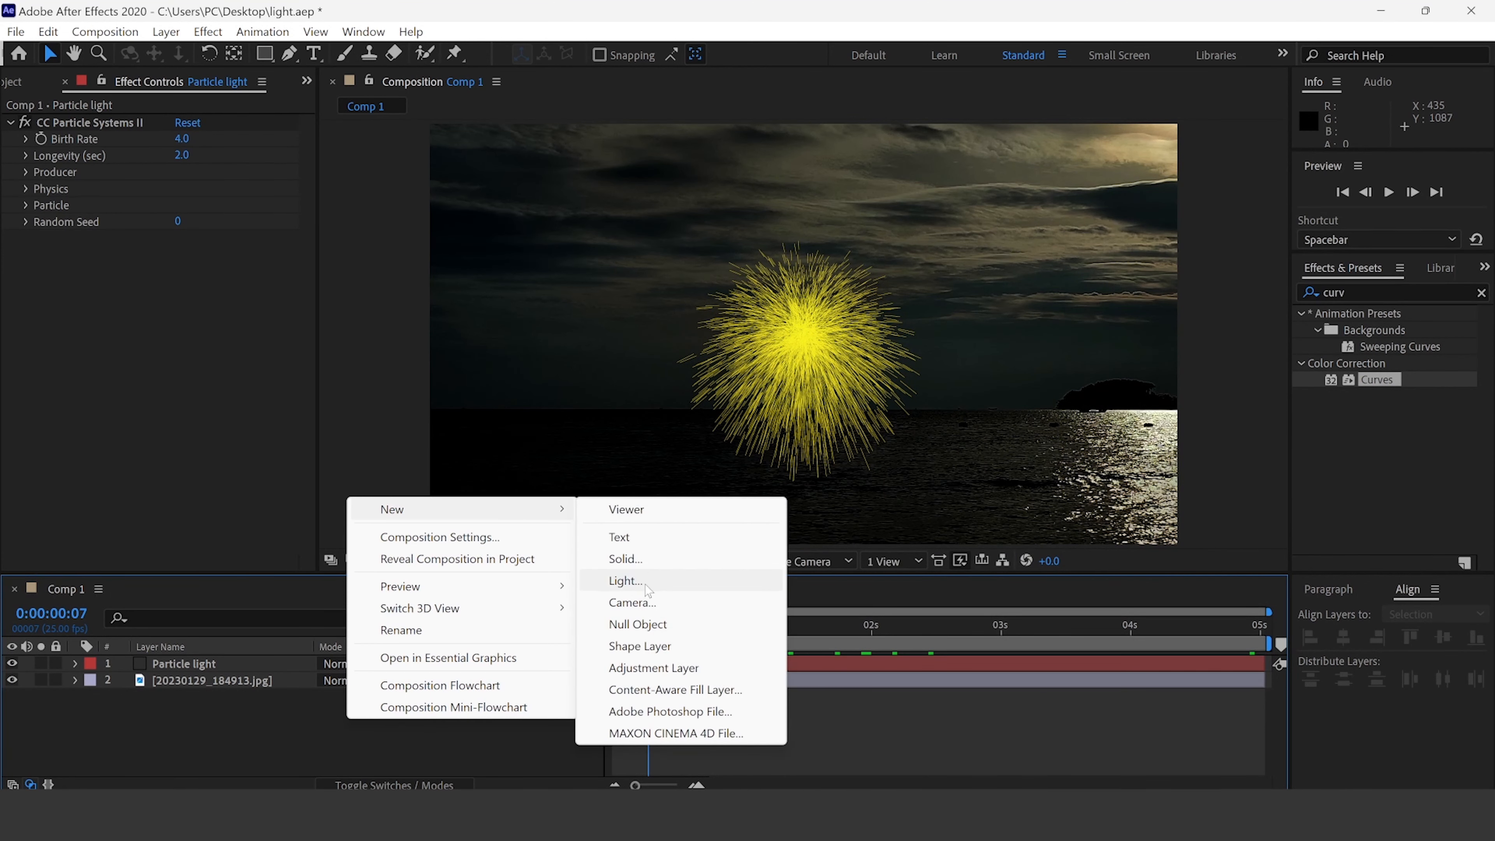
click(647, 631)
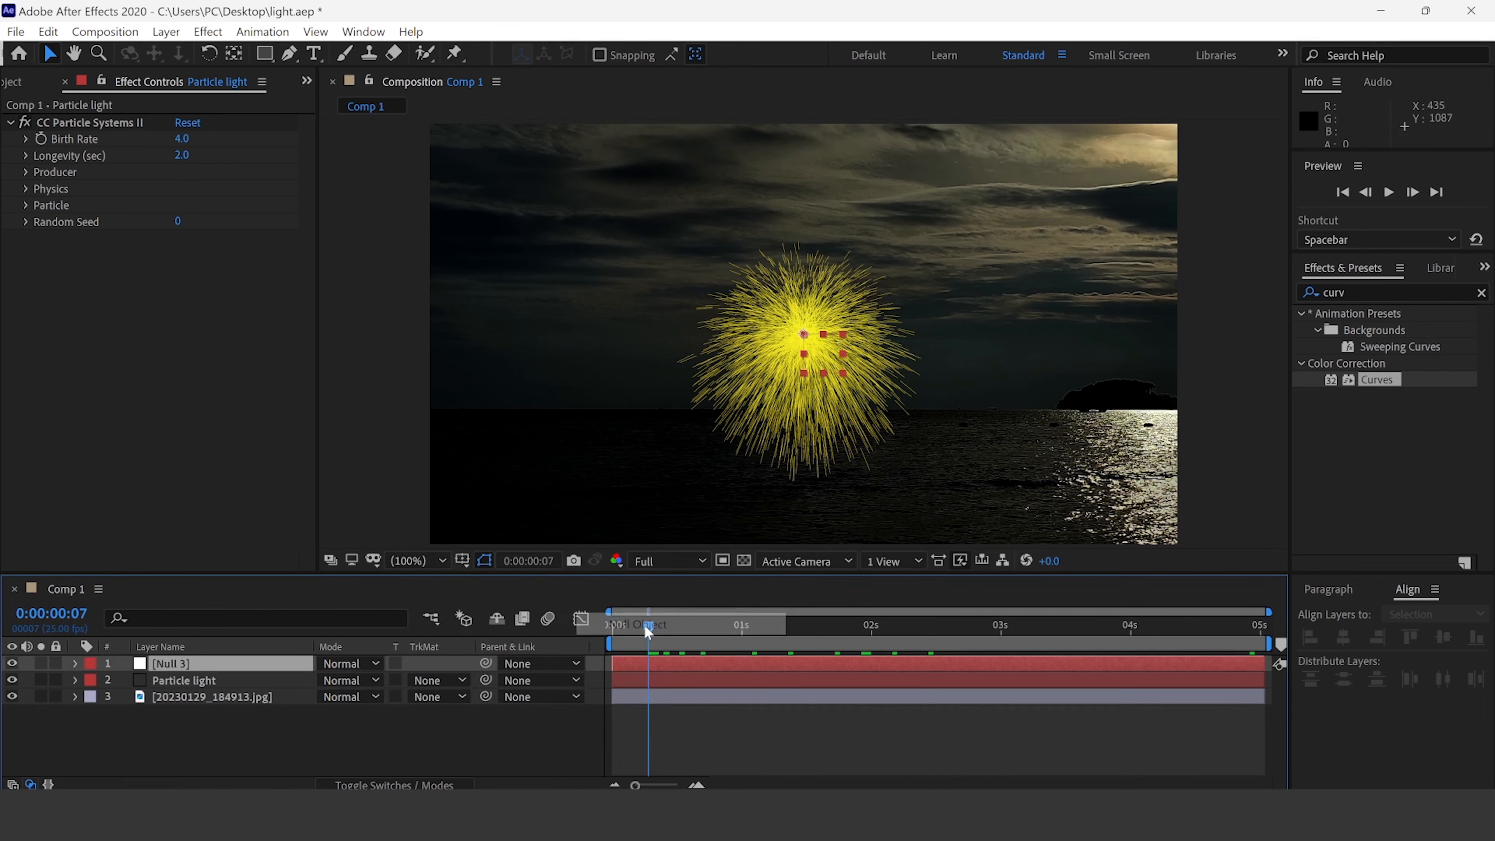
right_click(168, 662)
click(195, 661)
text(Position)
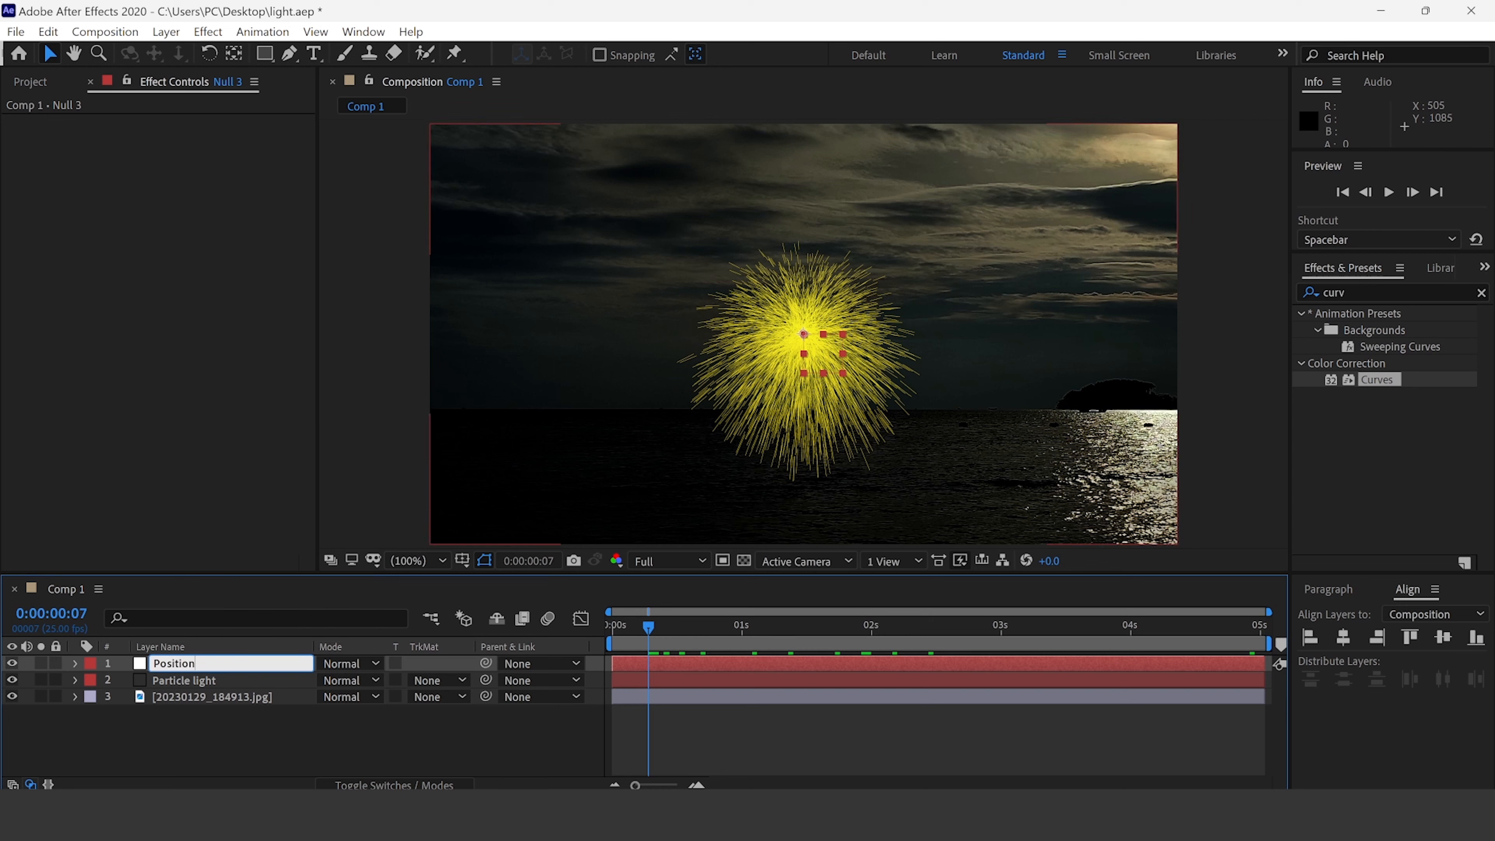
key(Return)
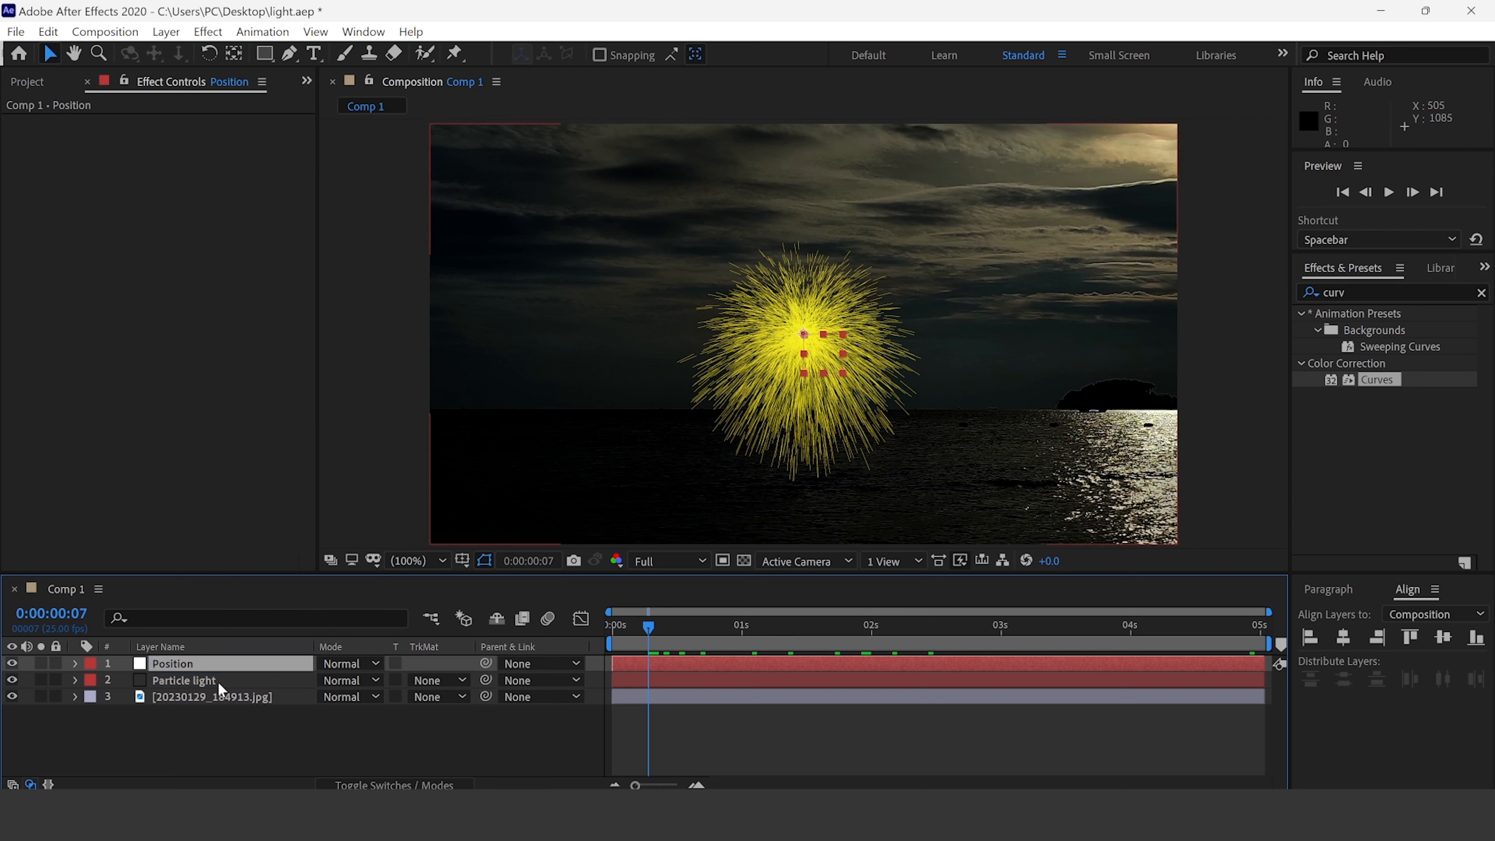
Place the Position null at about (-199, 172), outside the frame's left edge, keyframe its position at 0 seconds, and set the current time to 1 second.
drag(648, 627, 564, 613)
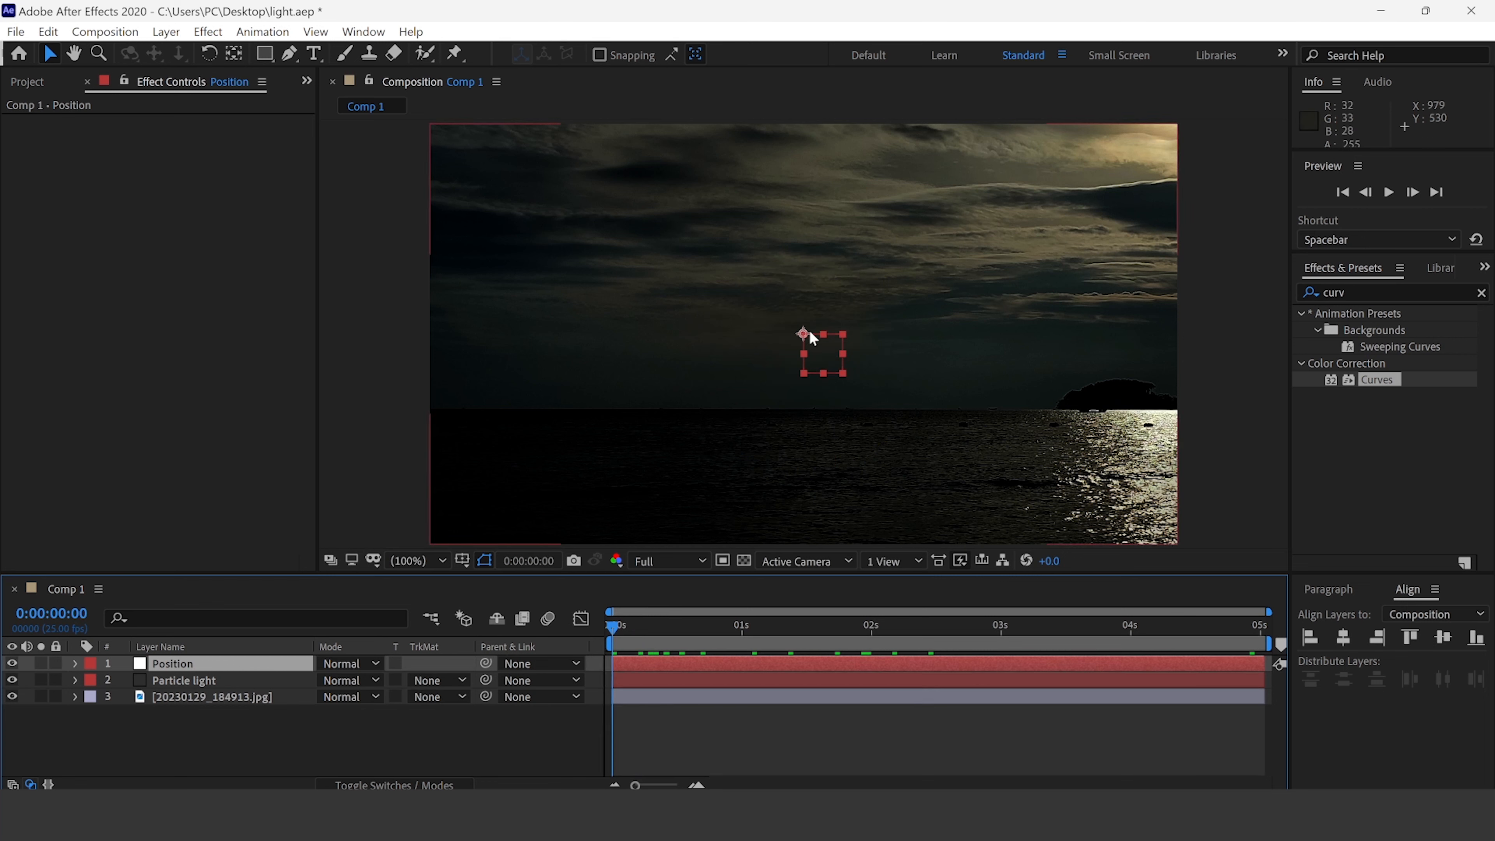
click(74, 663)
click(91, 680)
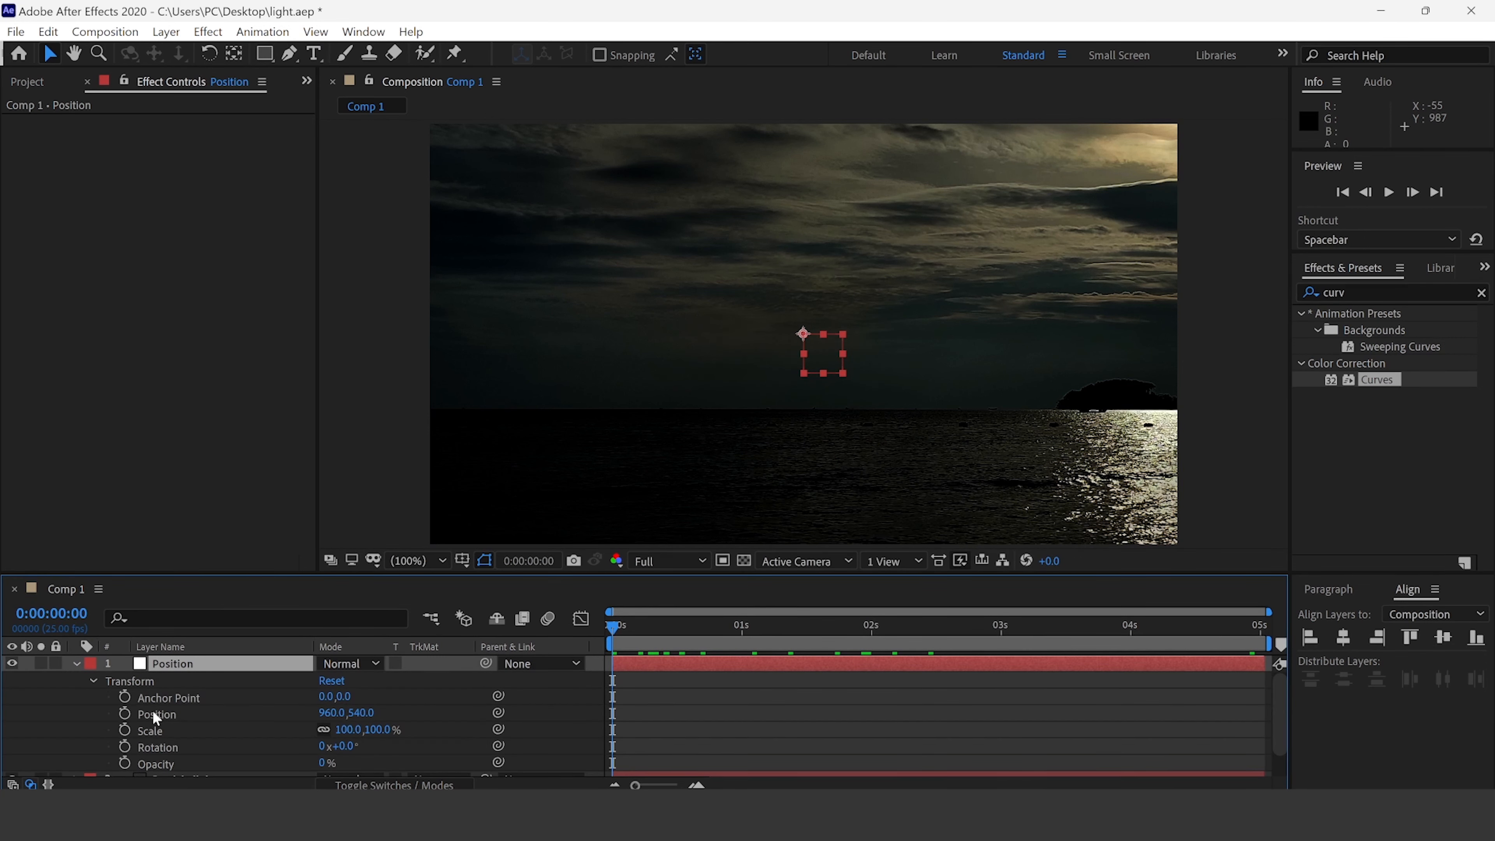
click(127, 716)
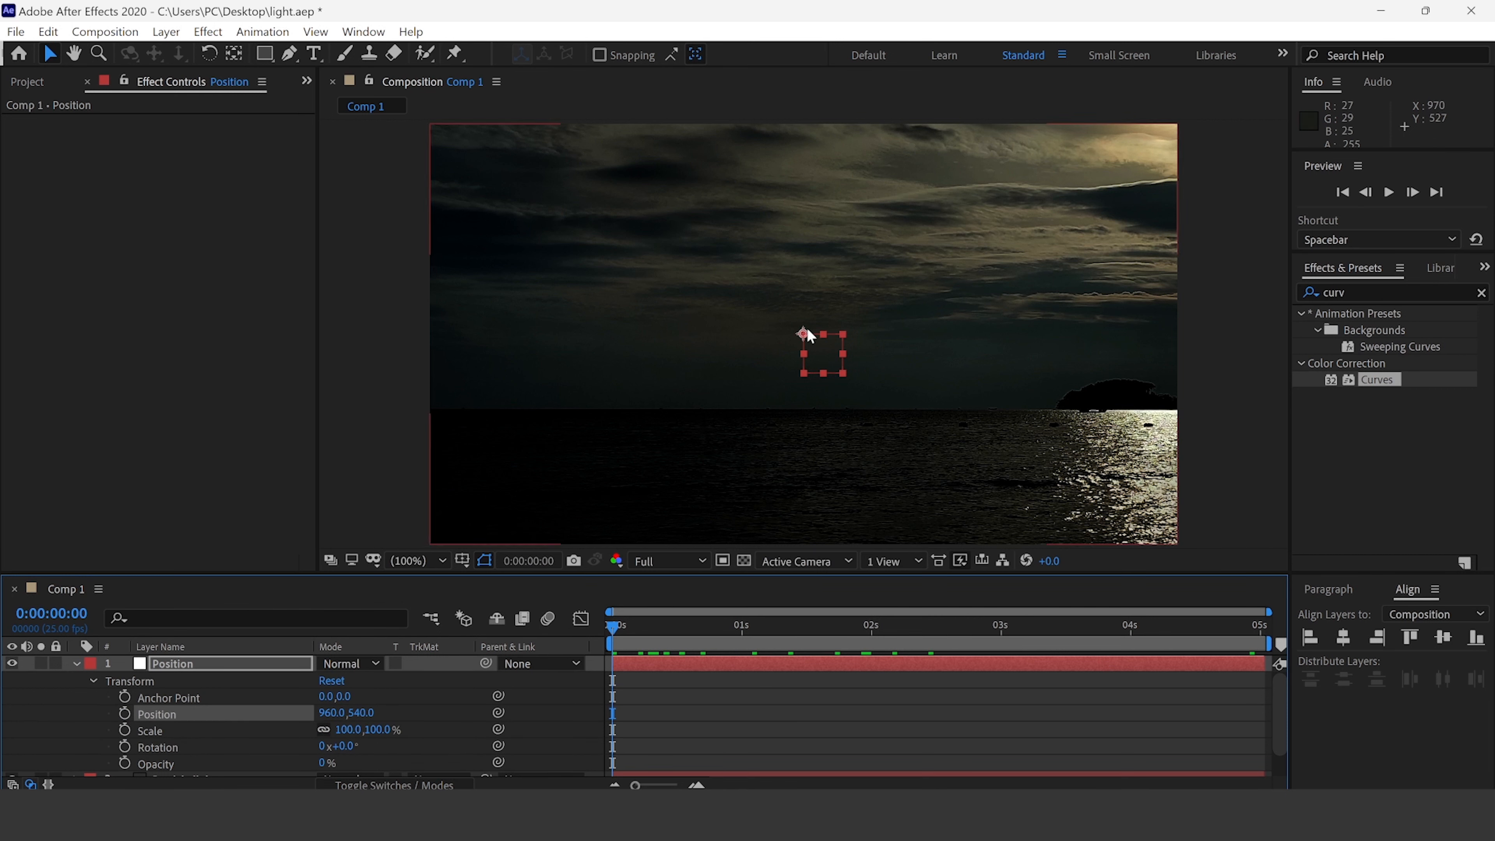
drag(804, 335, 361, 227)
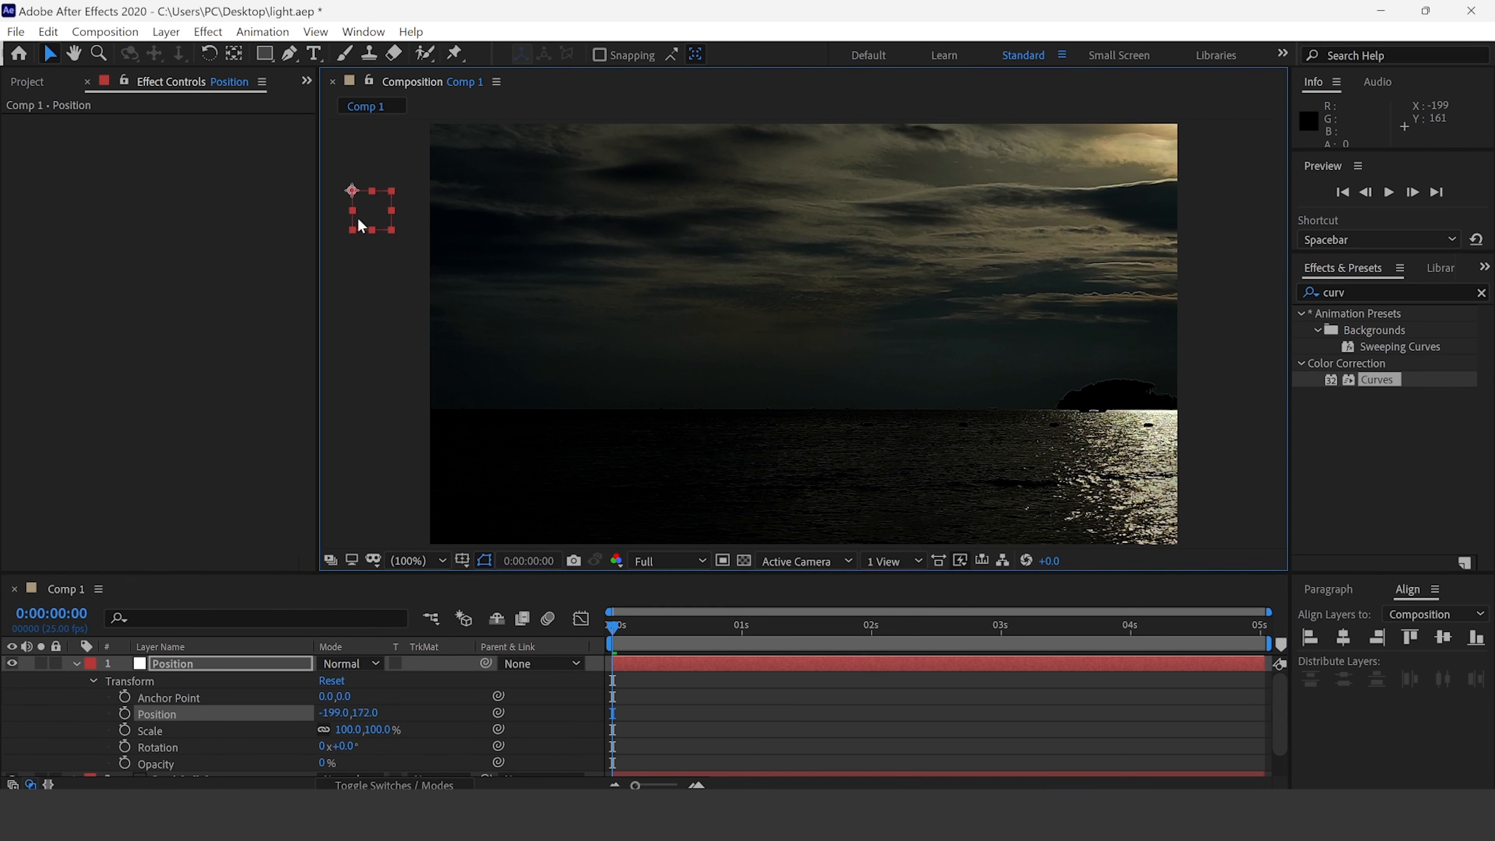
click(125, 714)
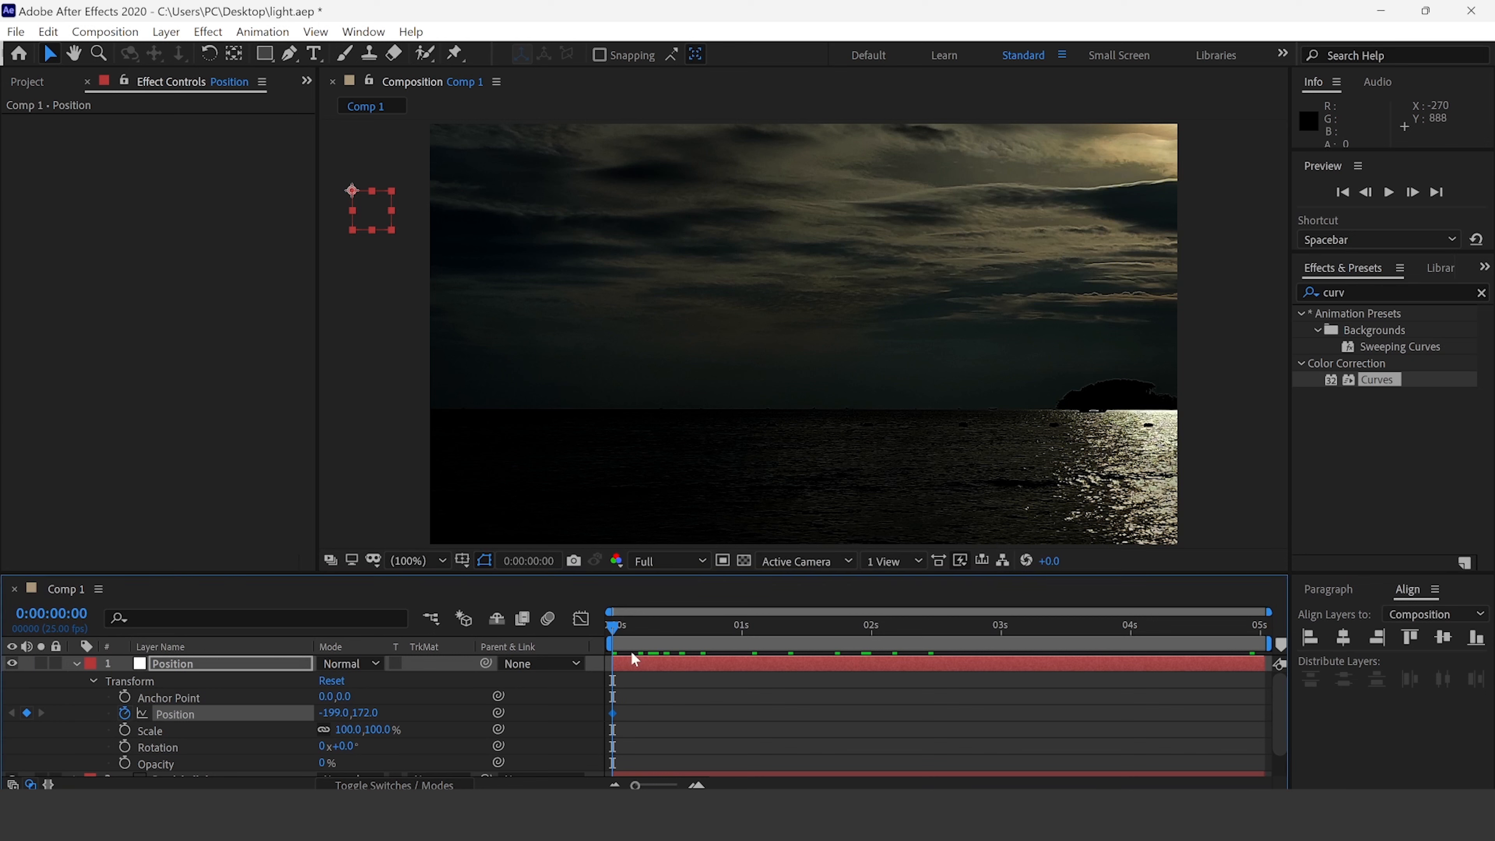
drag(619, 632, 744, 643)
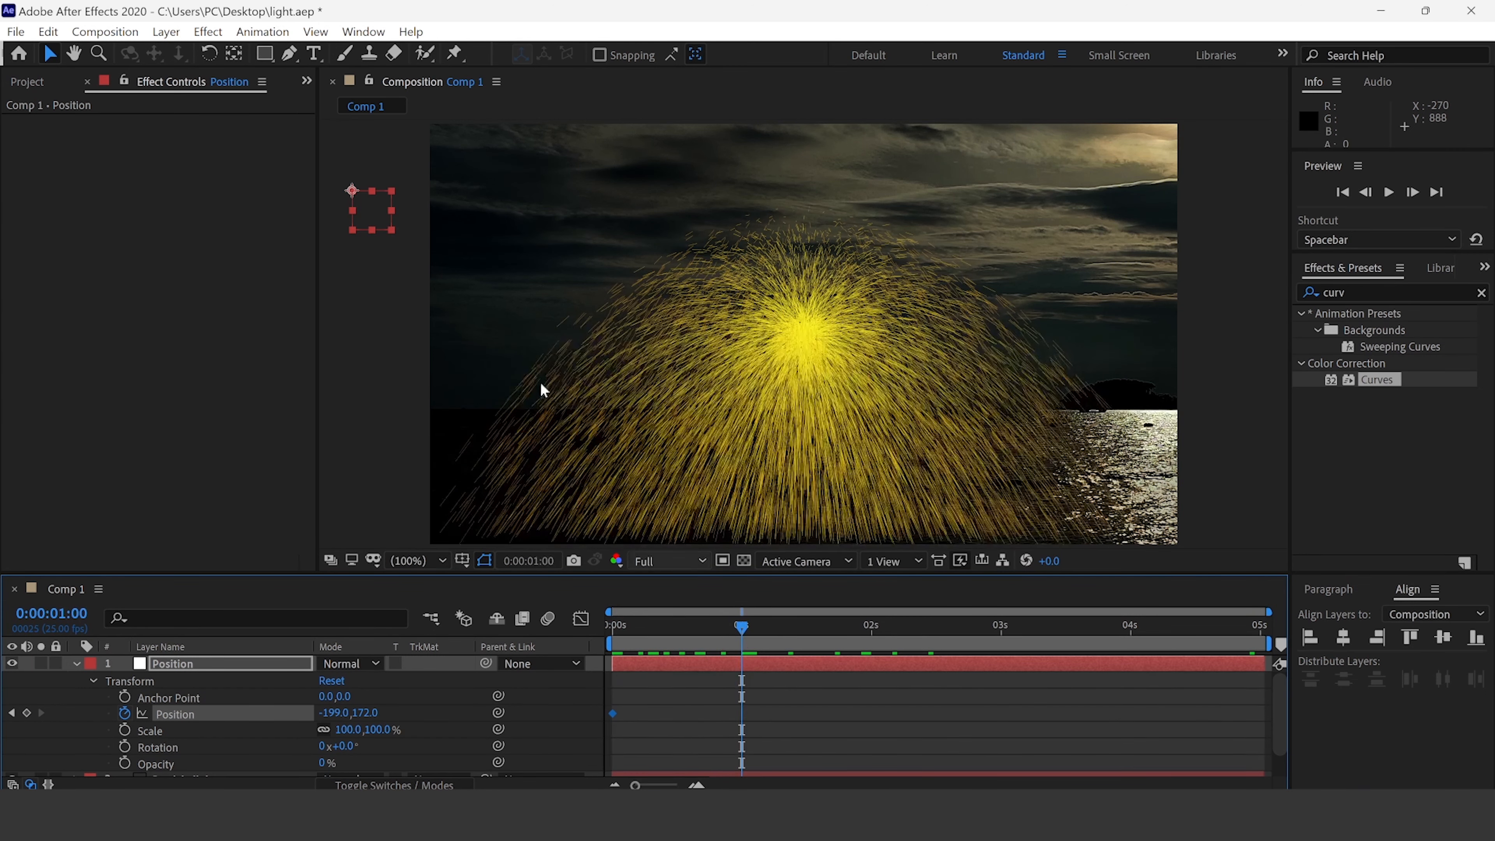
click(348, 191)
drag(437, 432, 583, 437)
key(ctrl+z)
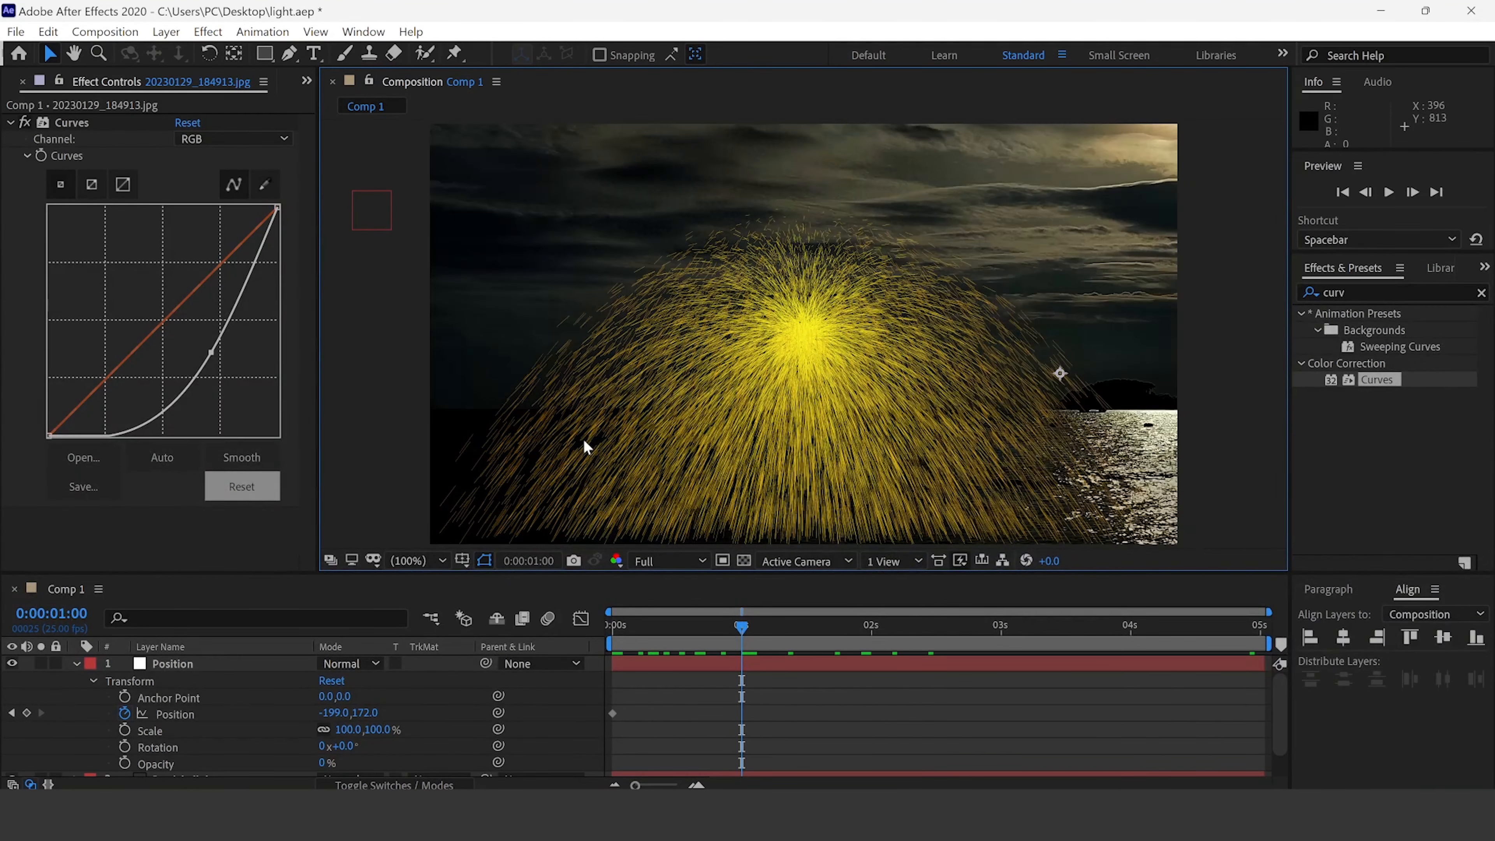
Keyframe the Position null at about (753, 838) at 1 second and about (1321, 362) at 2 seconds.
click(669, 671)
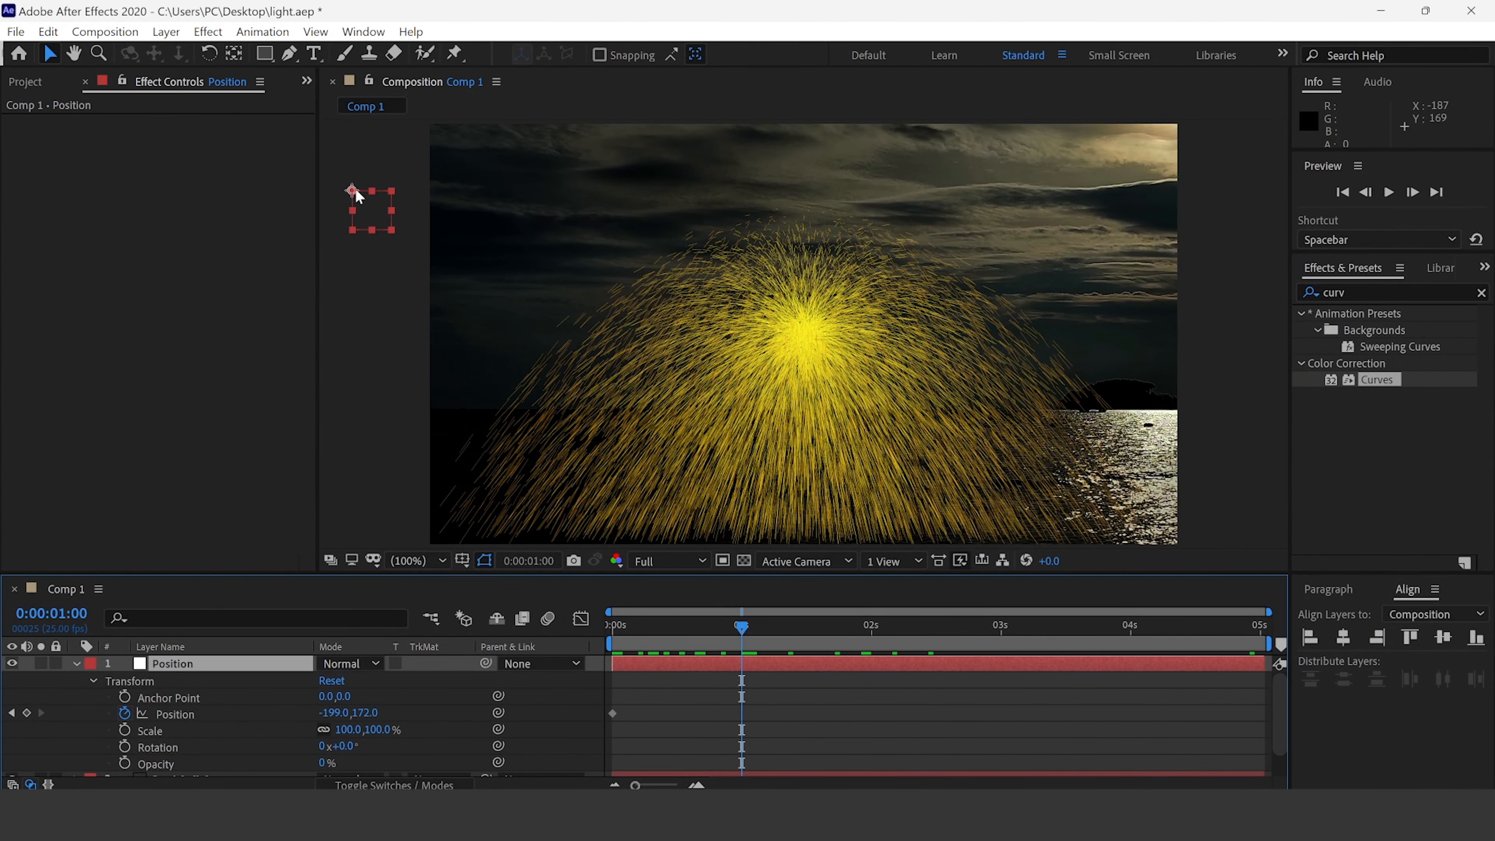
drag(350, 194, 724, 473)
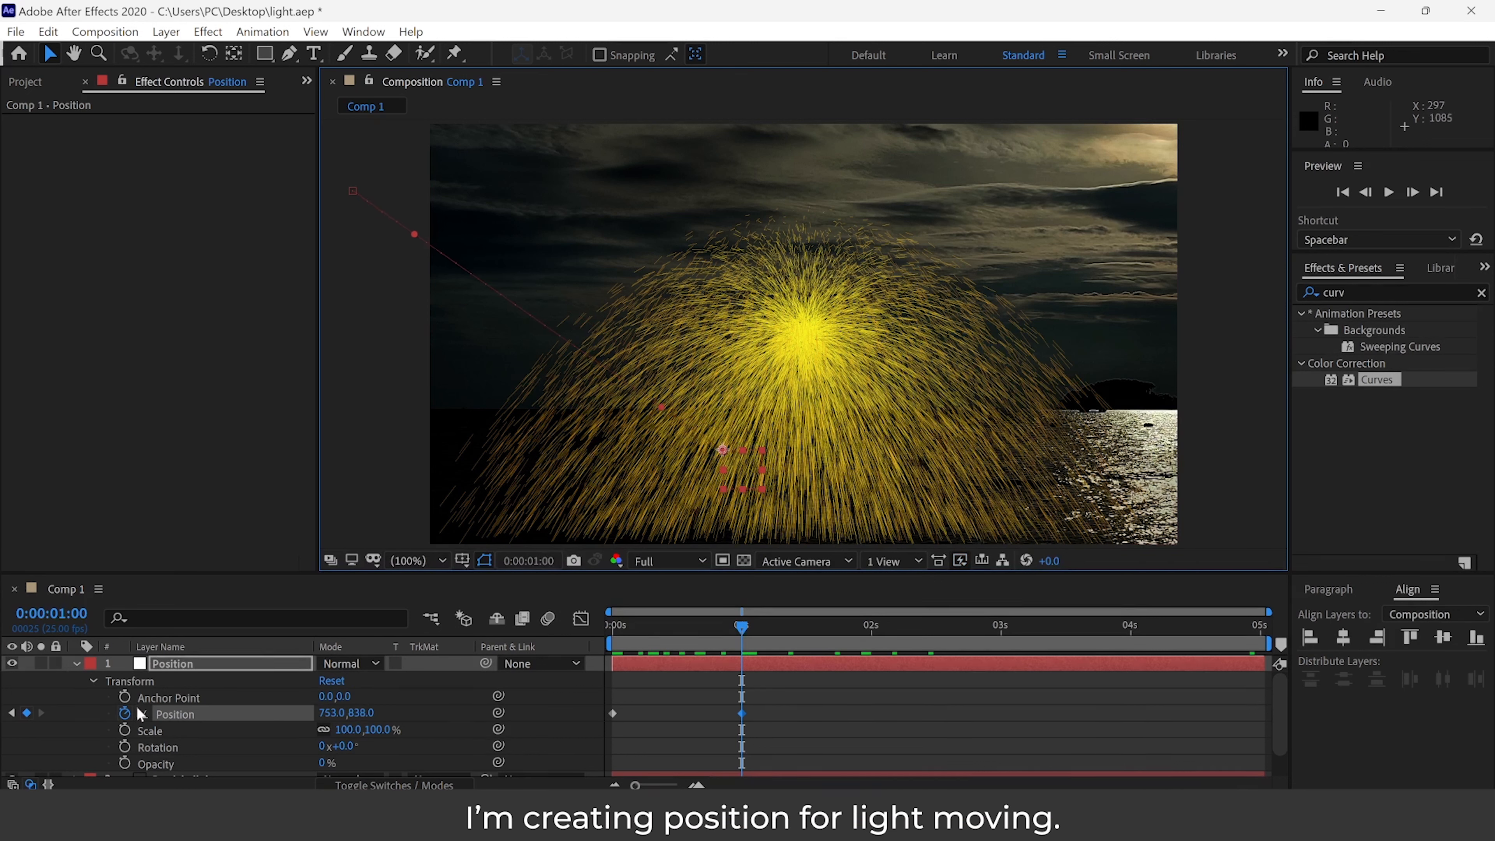
drag(748, 627, 872, 636)
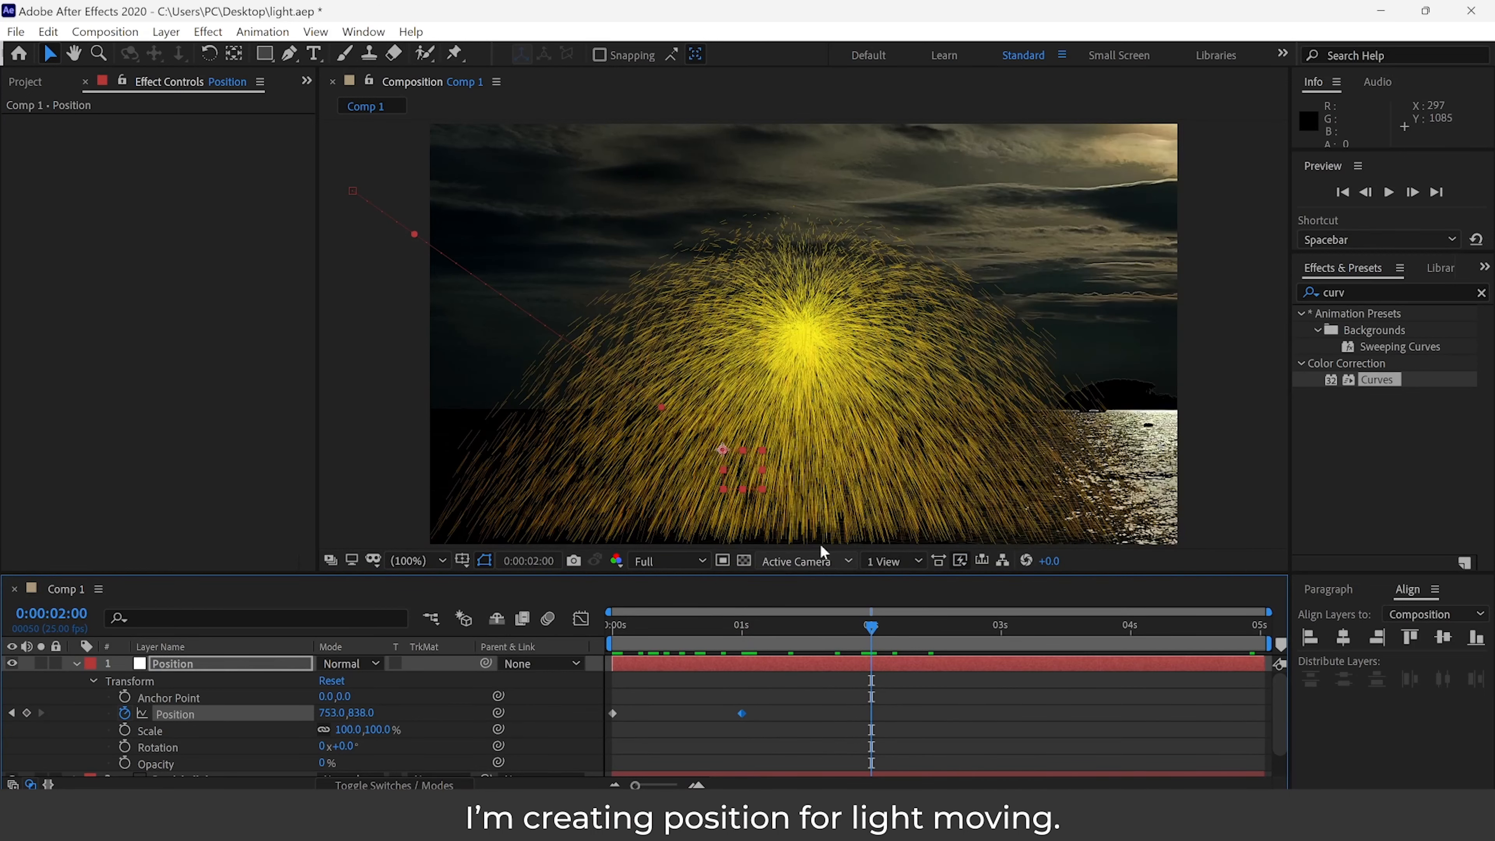
drag(728, 455, 736, 454)
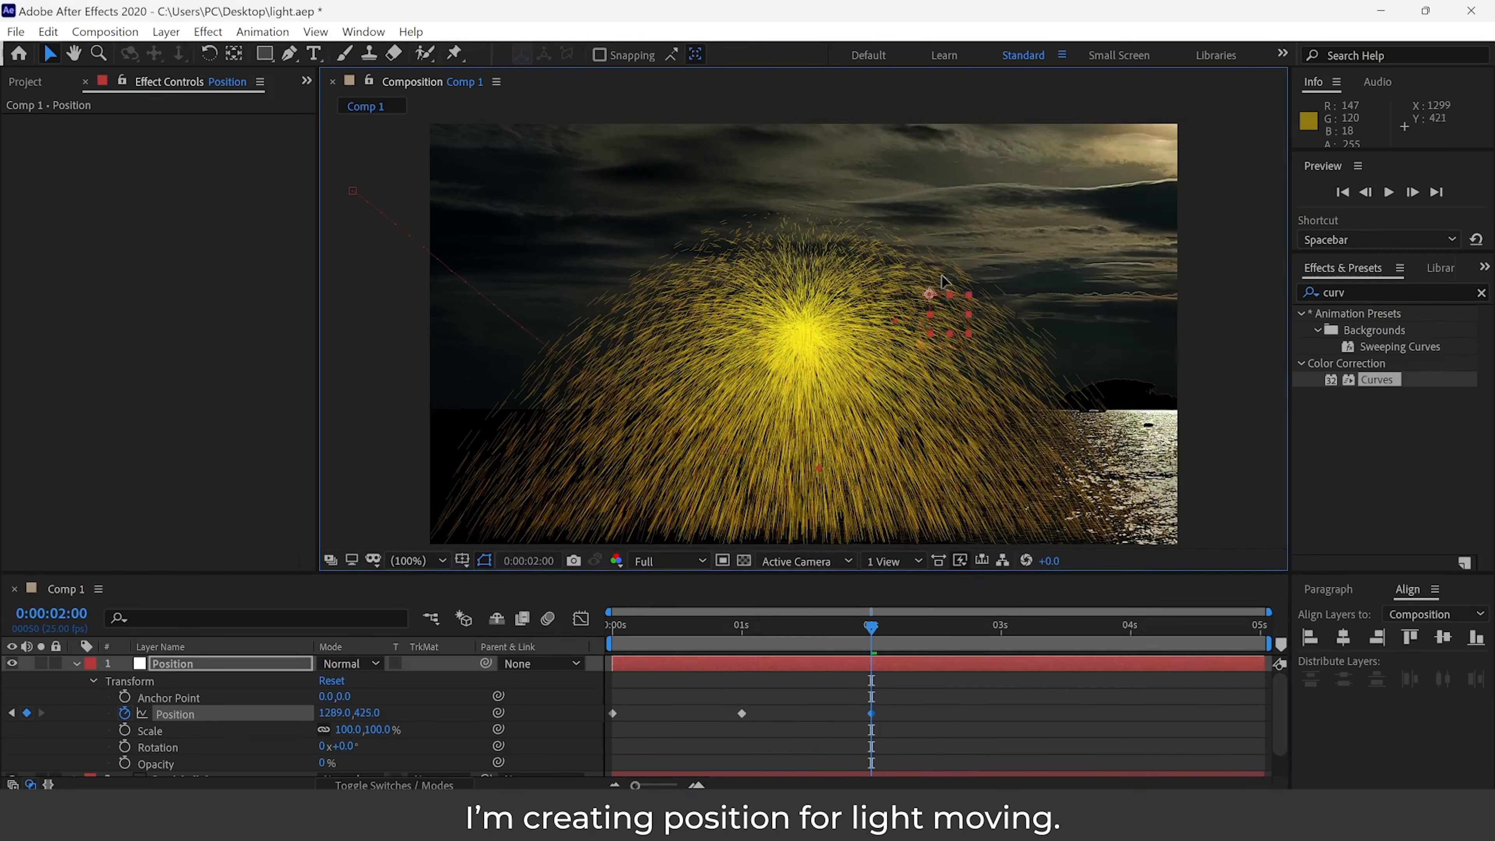
Keyframe the Position null at about (823, 107) at 3 seconds and advance the current time to 4 seconds.
drag(871, 629, 1001, 627)
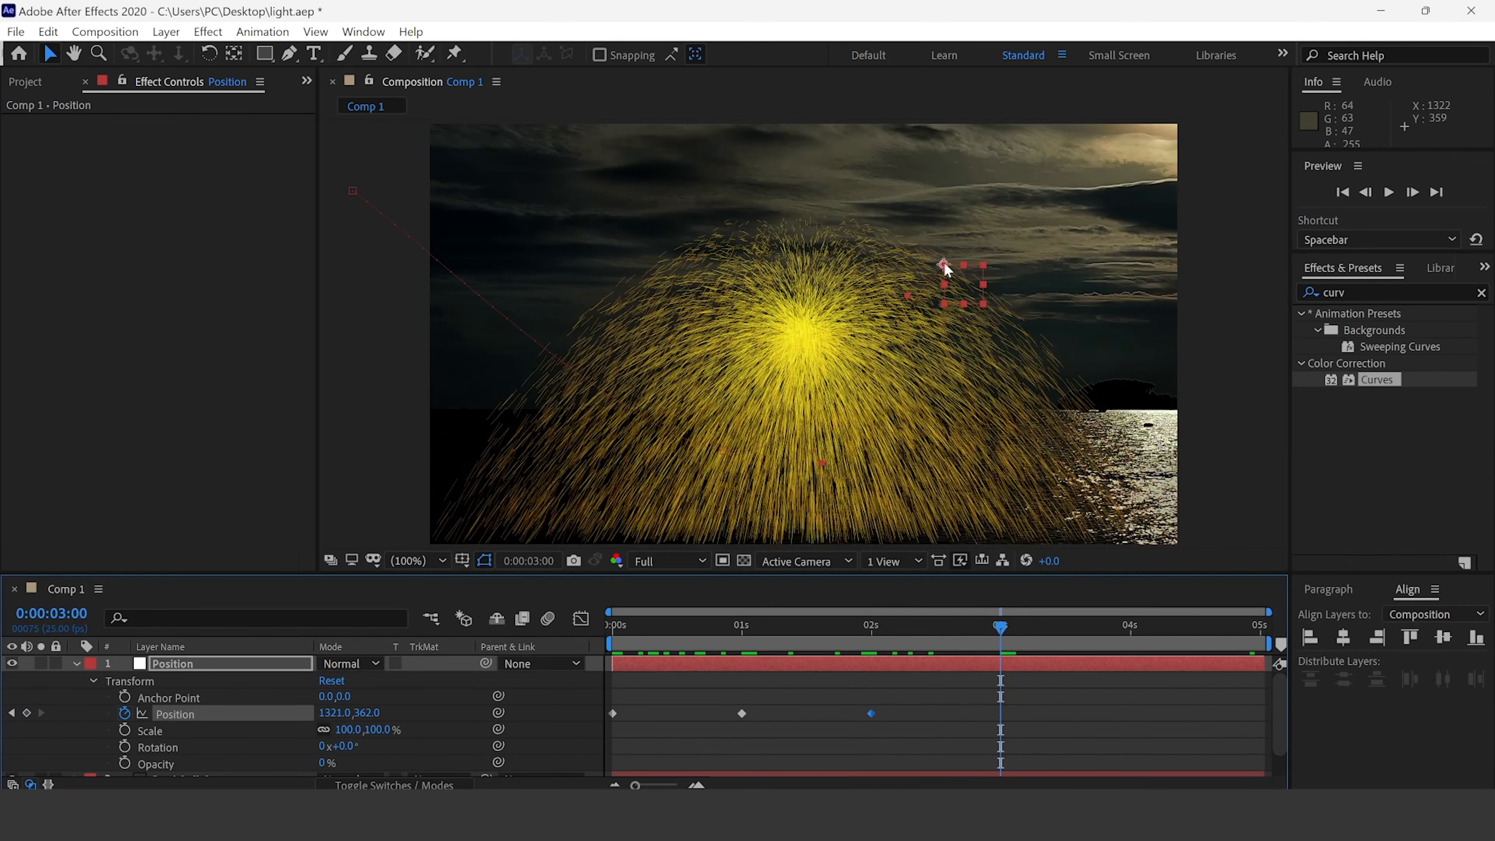
drag(939, 260, 748, 165)
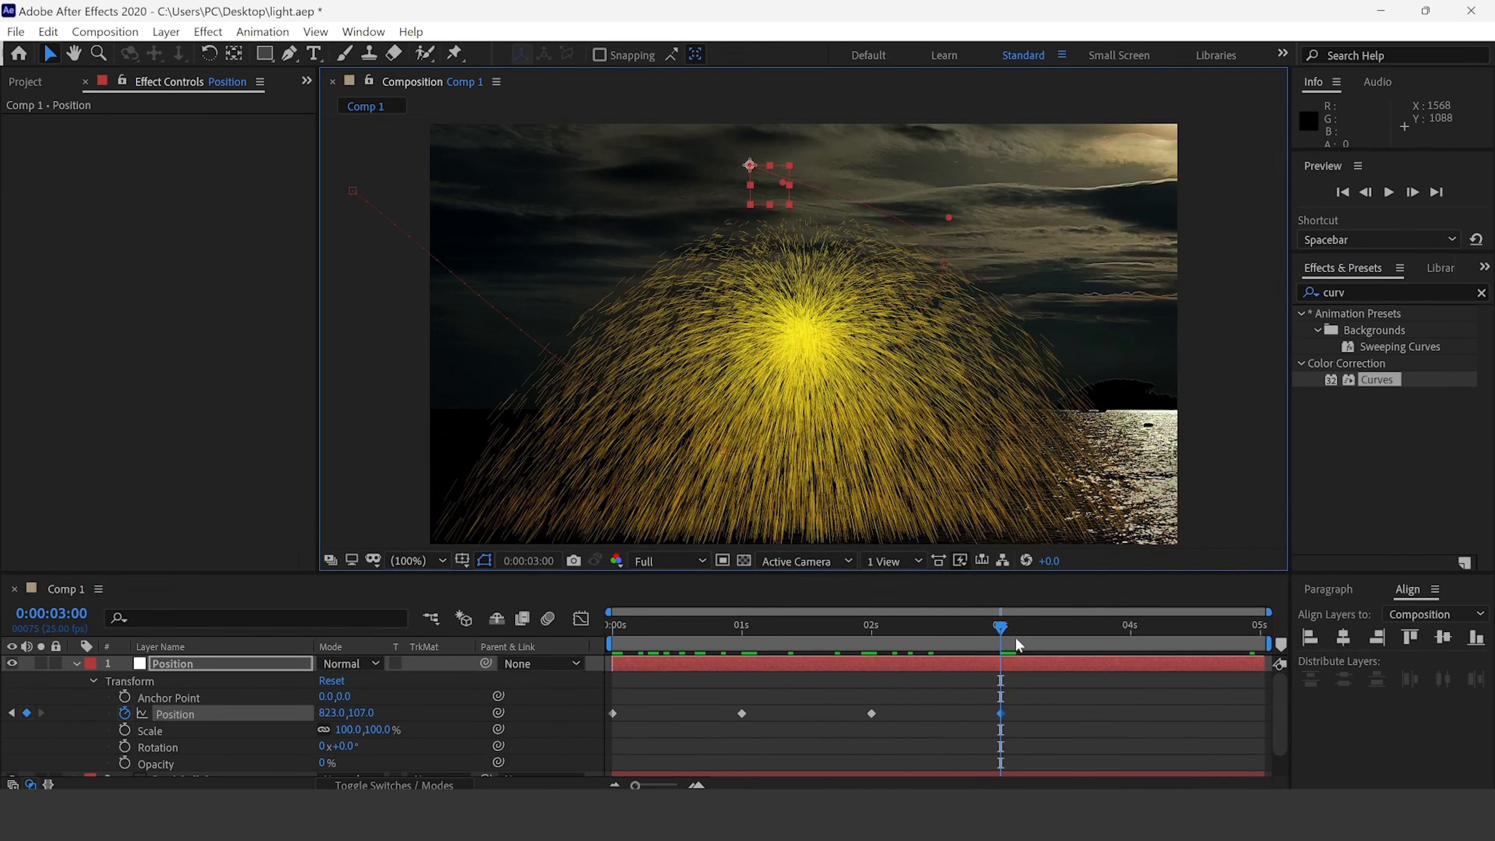
key(space)
key(space)
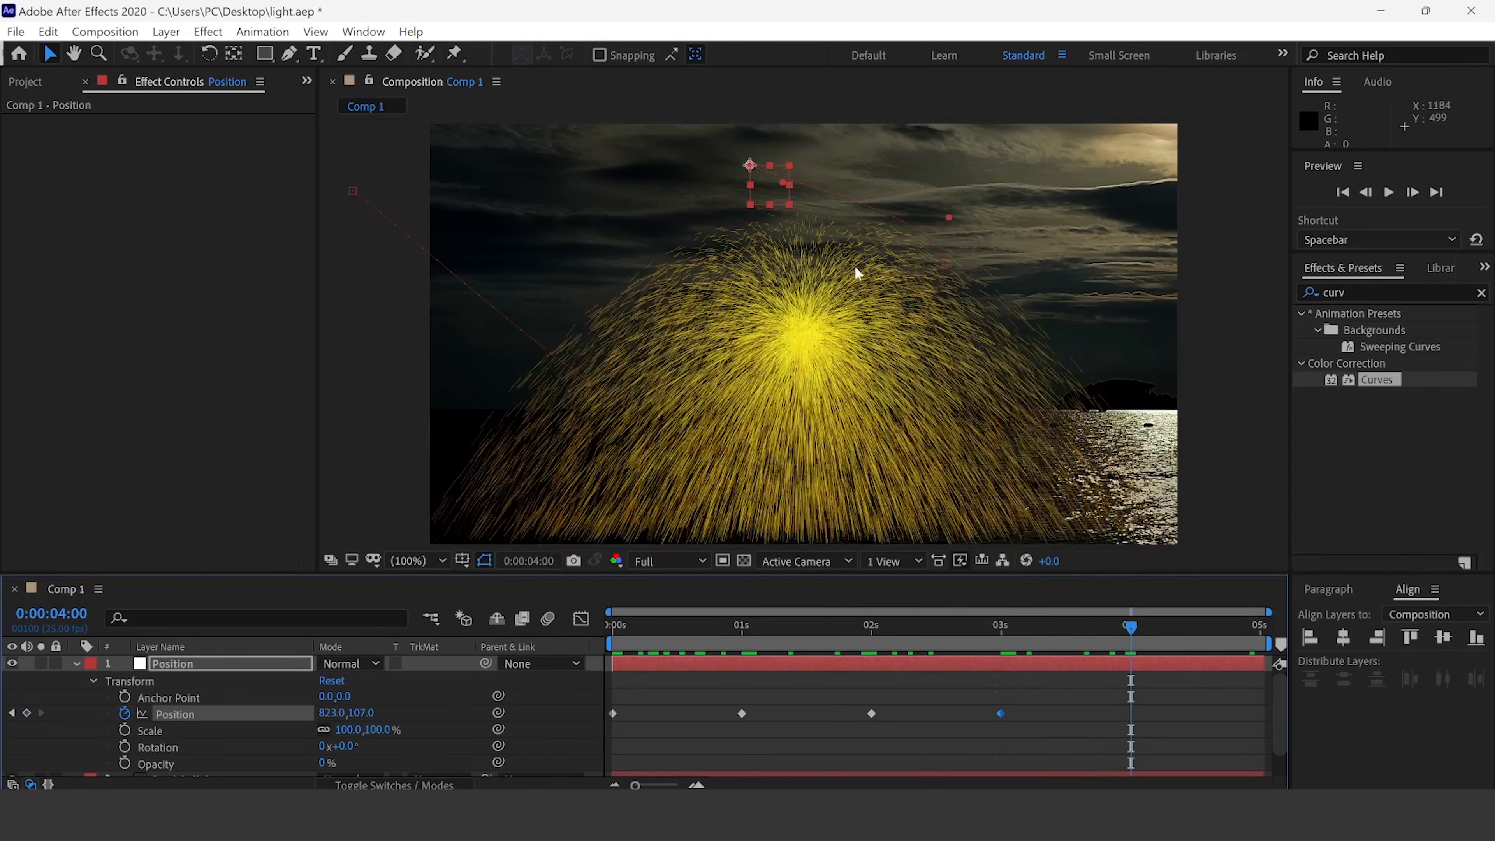
click(684, 232)
drag(684, 232, 657, 280)
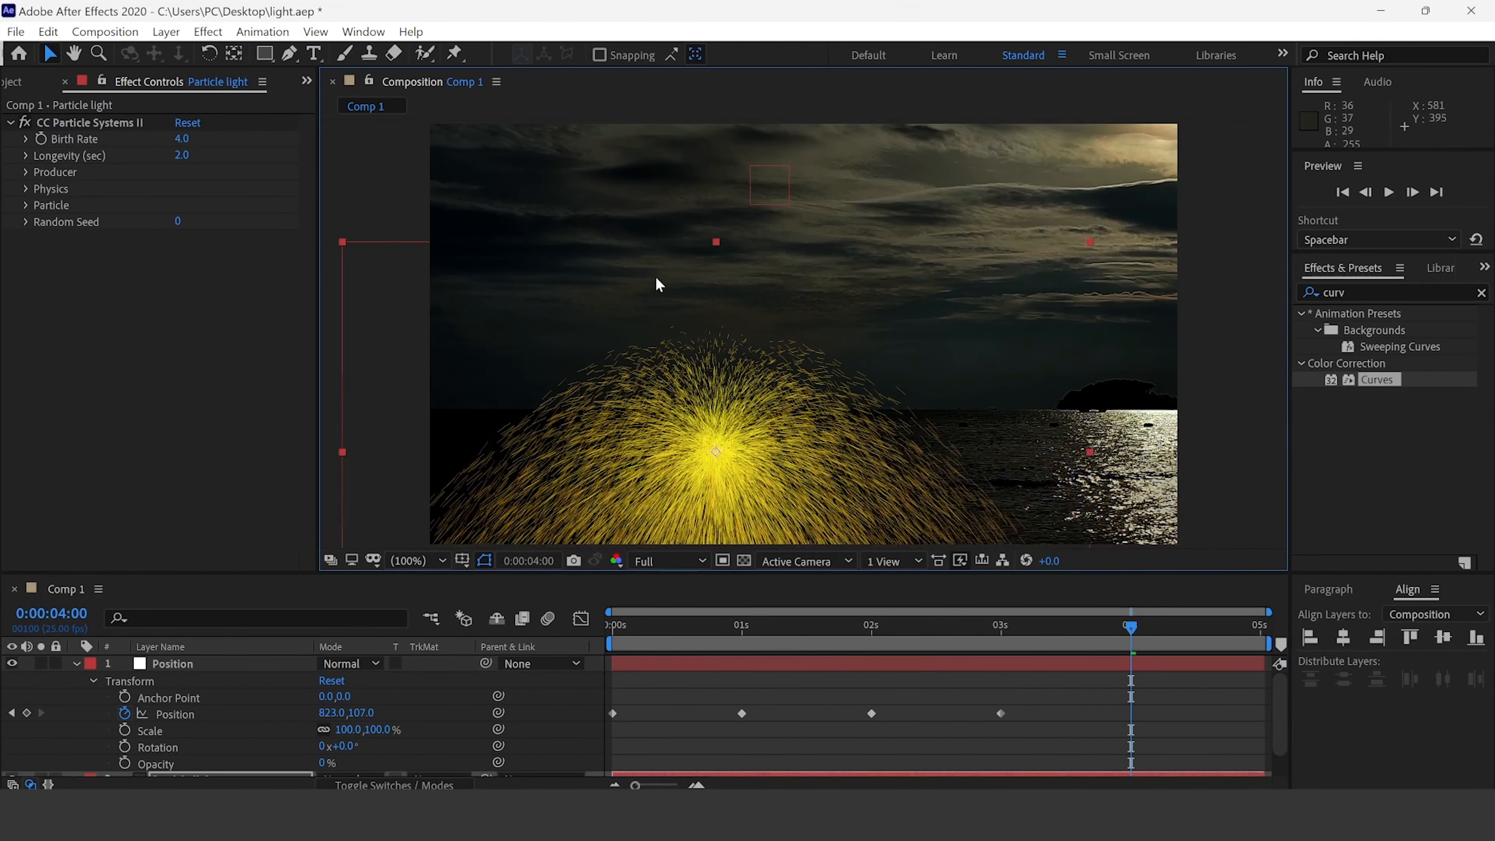
key(ctrl+z)
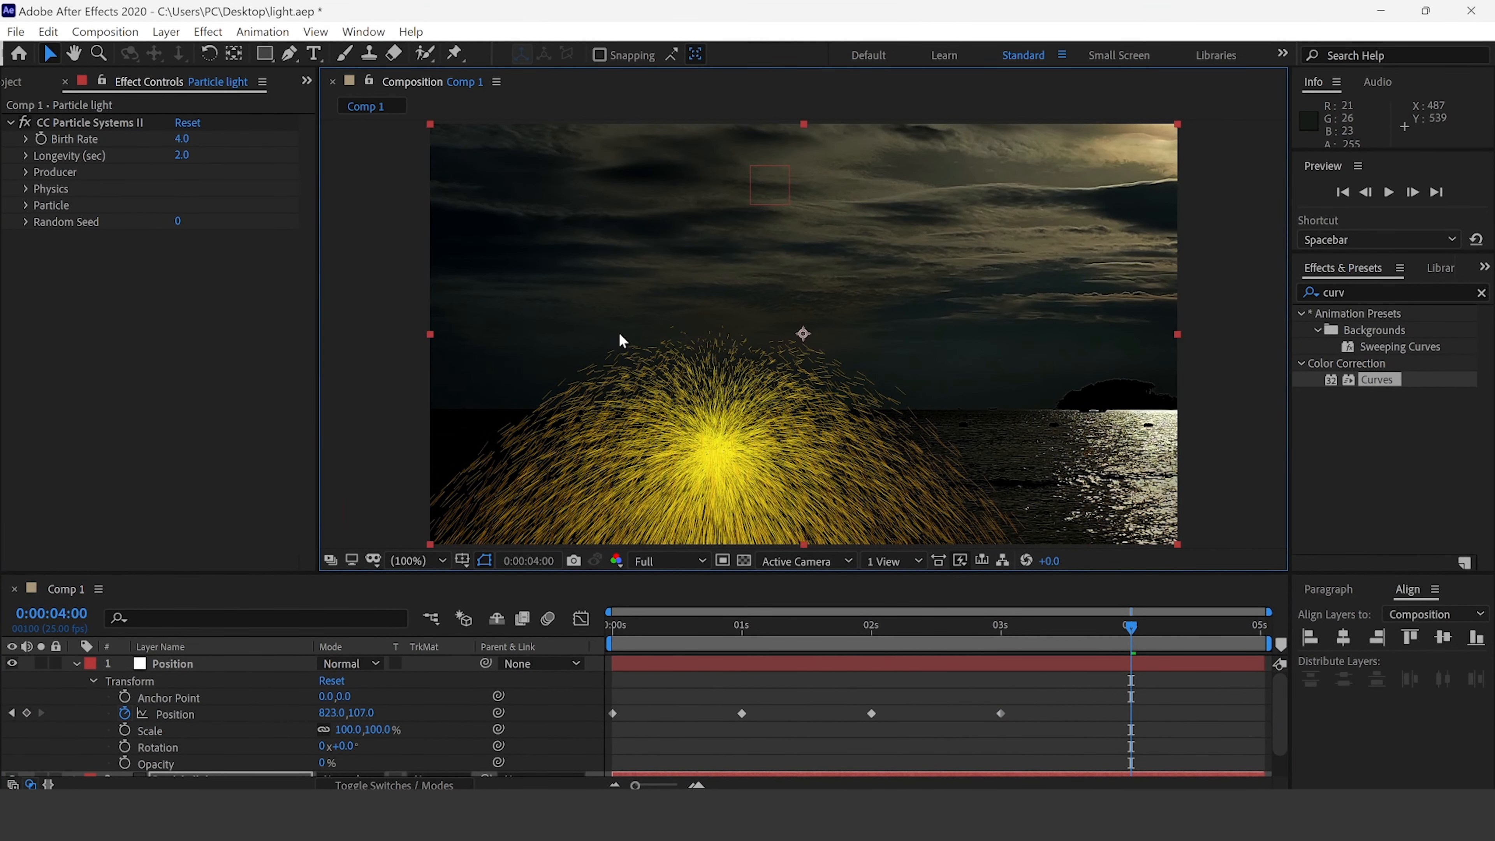
Keyframe the Position null at about (973, 901) at 4 seconds and about (2025, 368) at 5 seconds, beyond the frame's right edge.
click(694, 664)
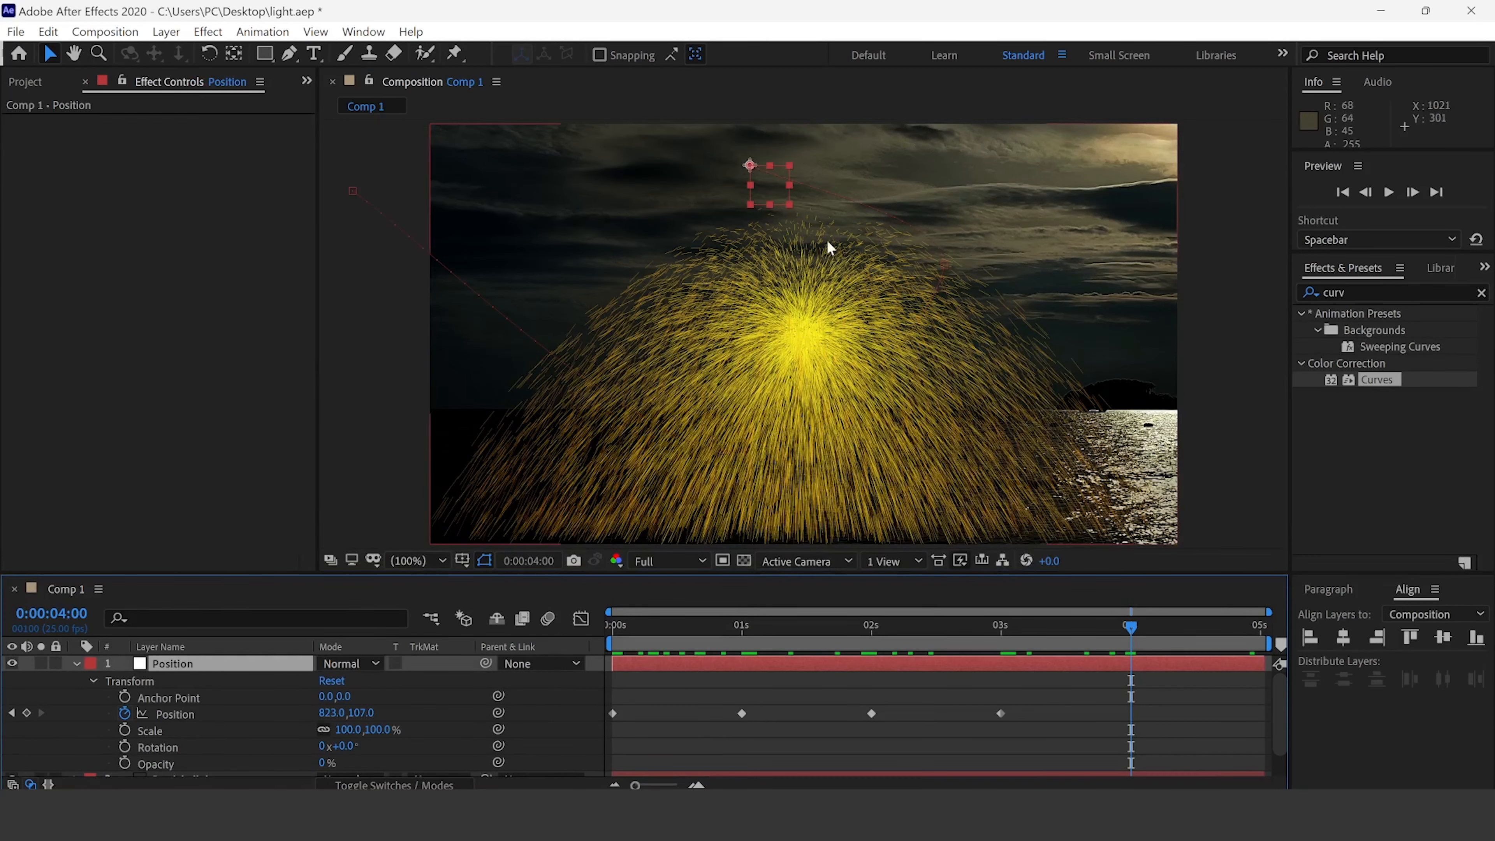
drag(760, 178, 810, 474)
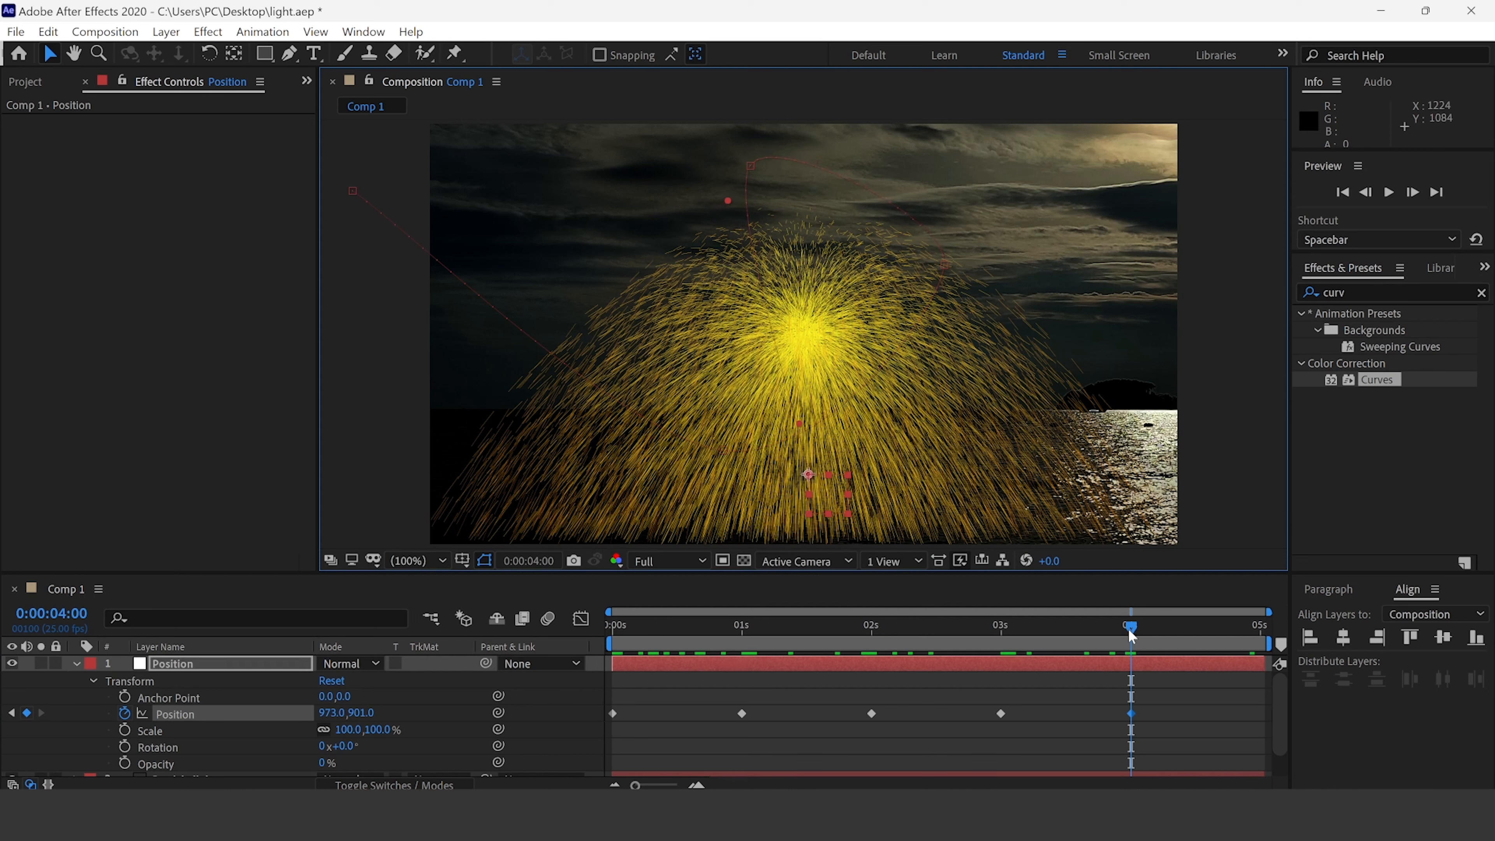
drag(1131, 632, 1259, 626)
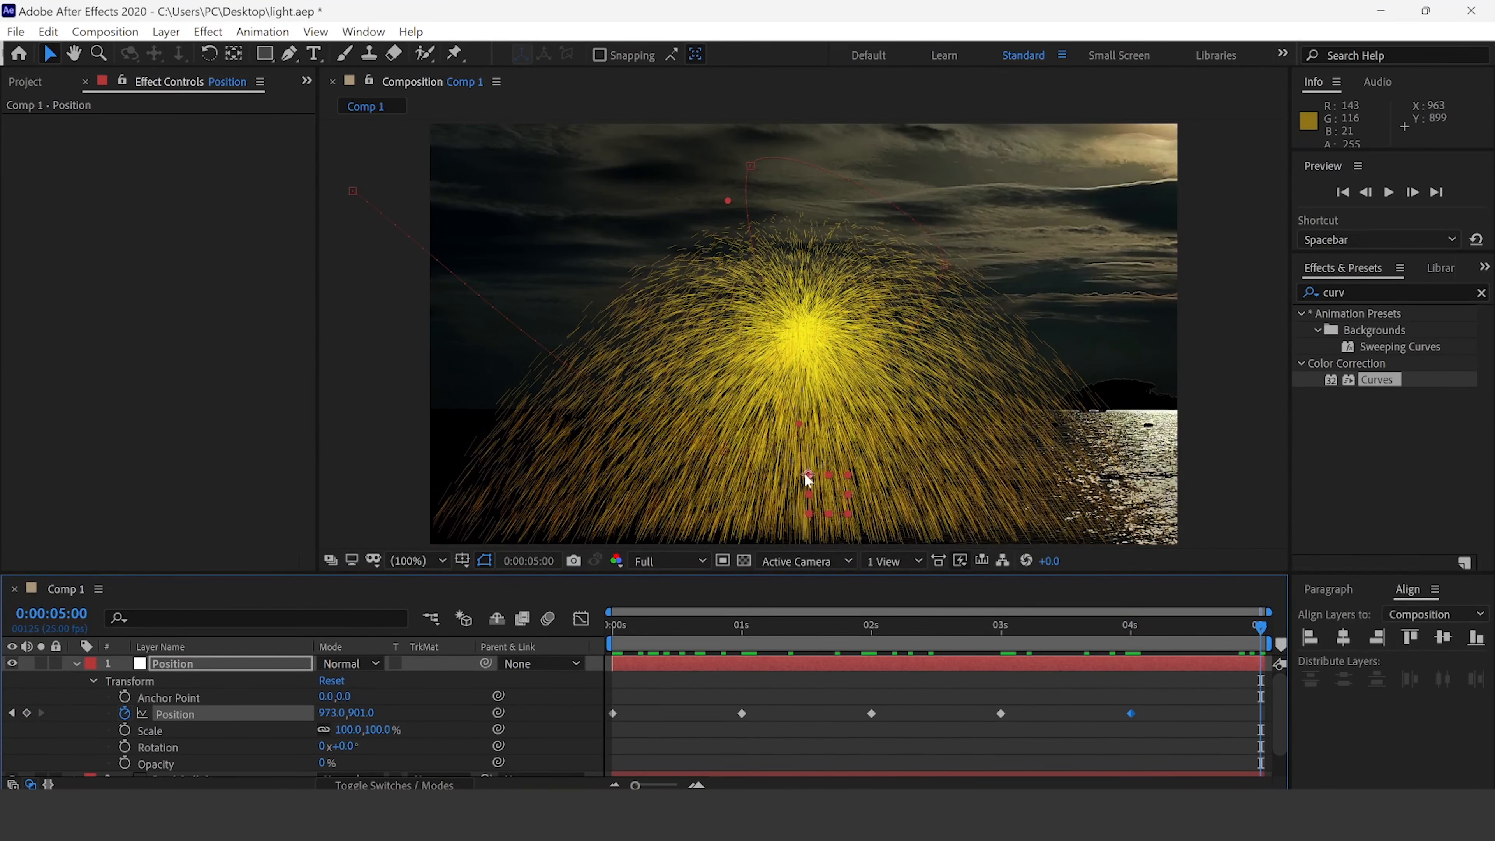
drag(808, 479, 1217, 268)
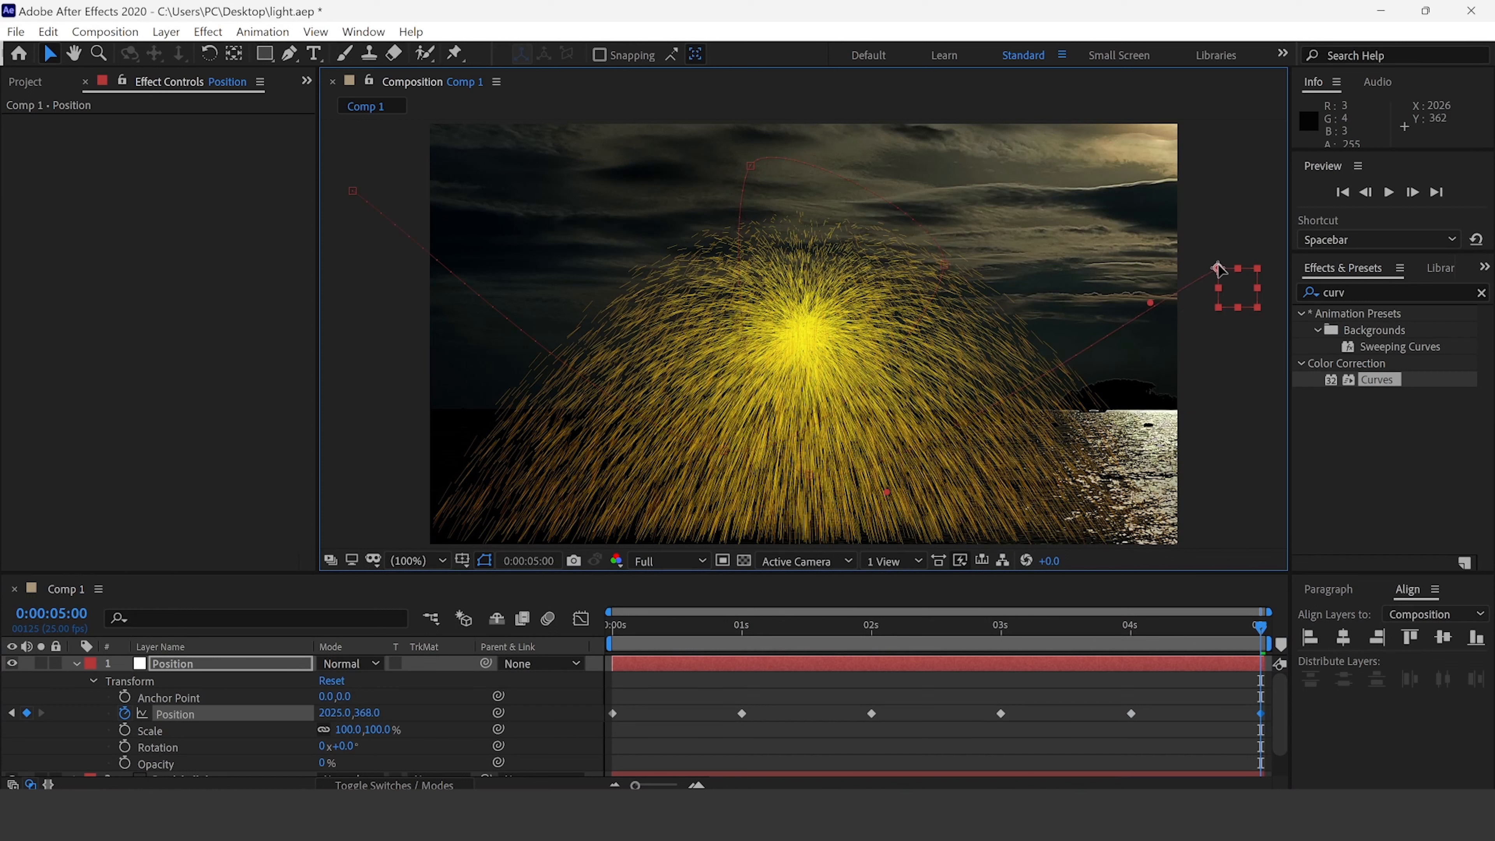
Hide the Particle light layer and bend the motion path's first segment into a deeper curve, nudging its starting point outward and slightly down.
click(78, 663)
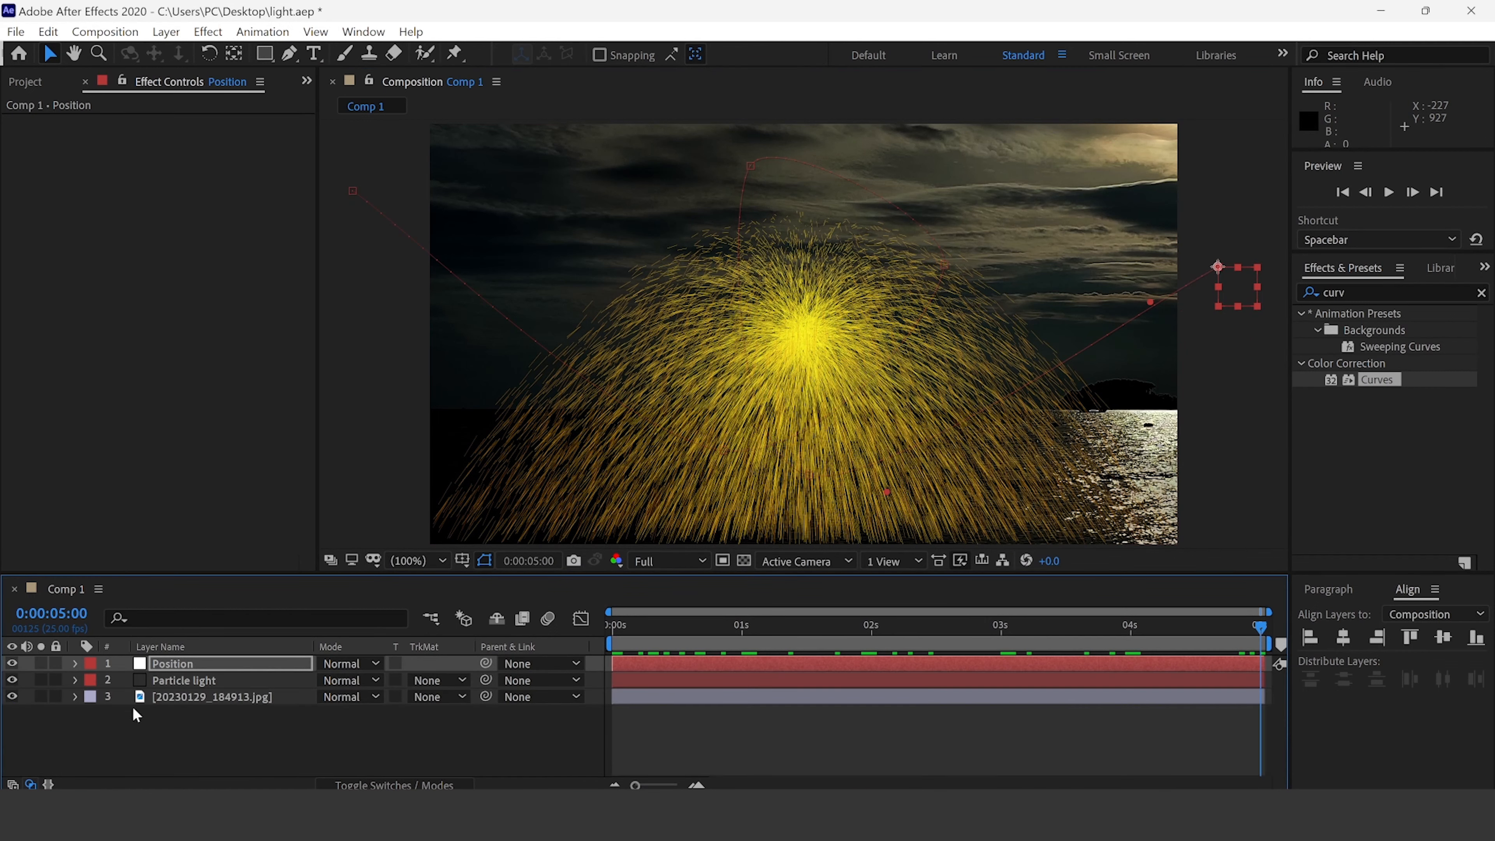
click(11, 680)
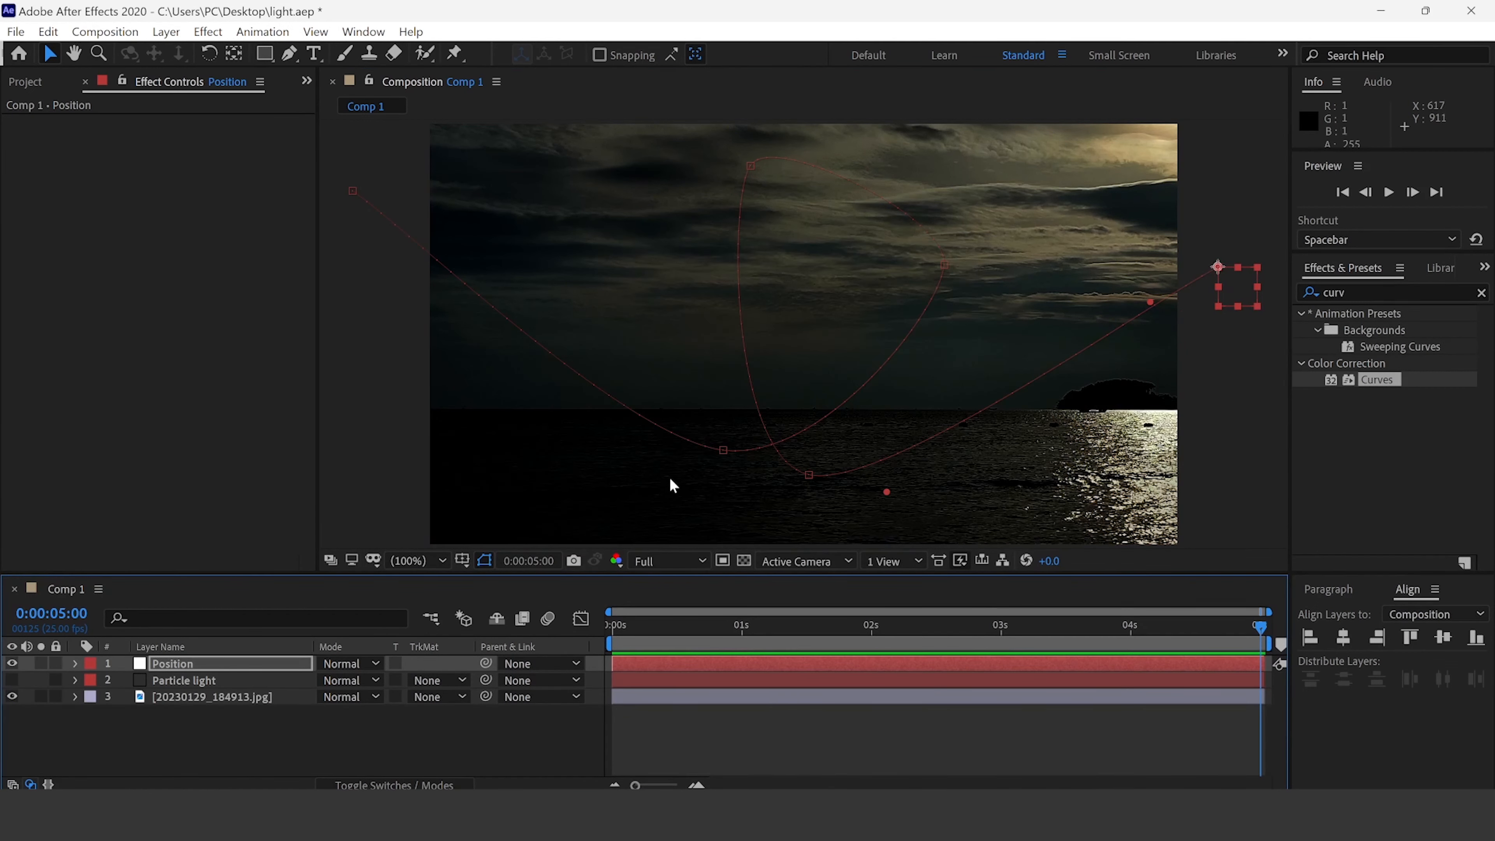
click(724, 450)
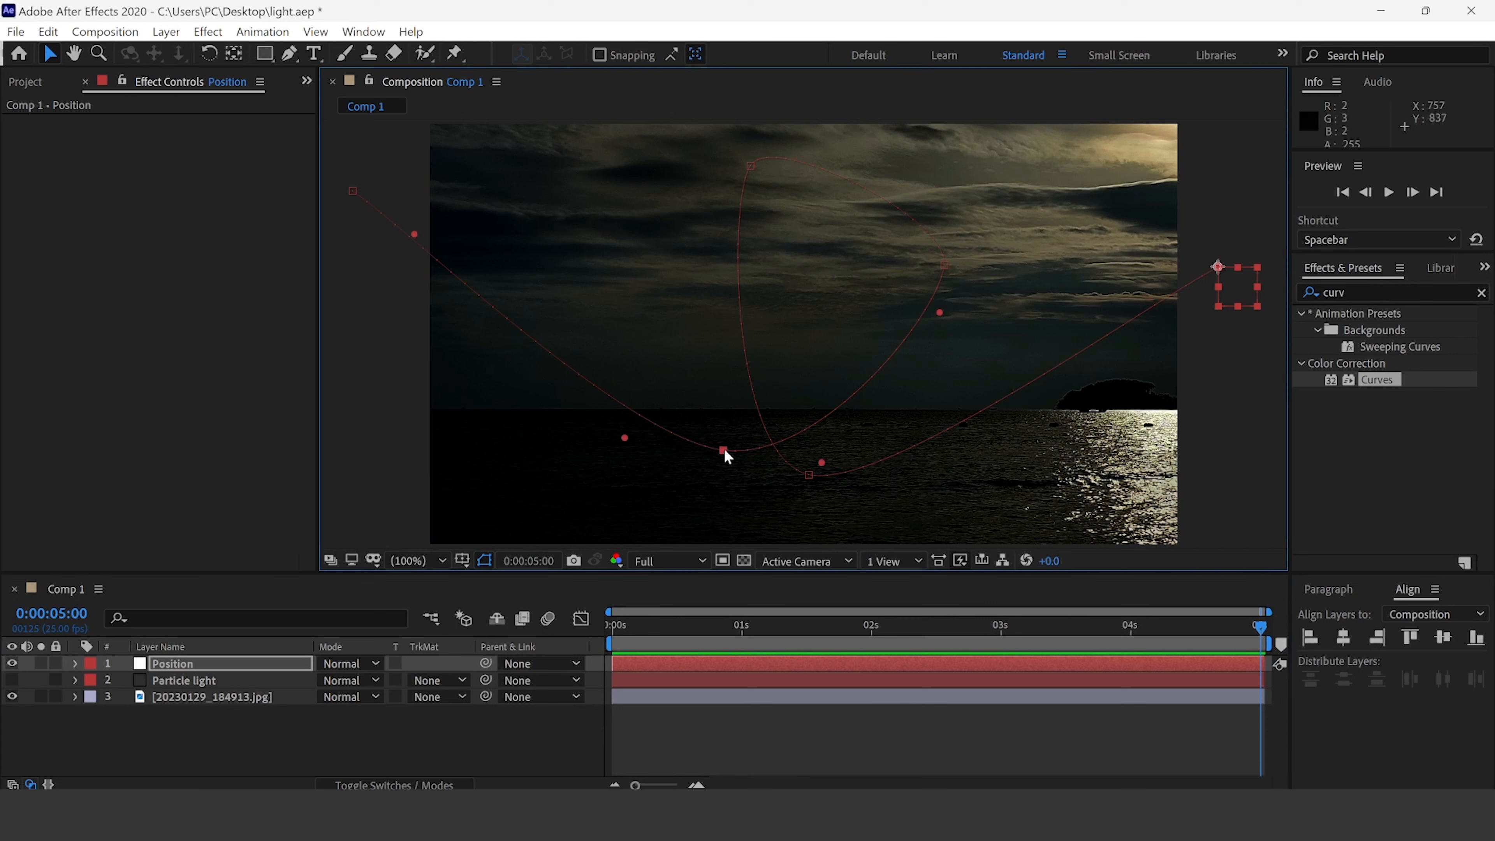
drag(622, 439, 457, 478)
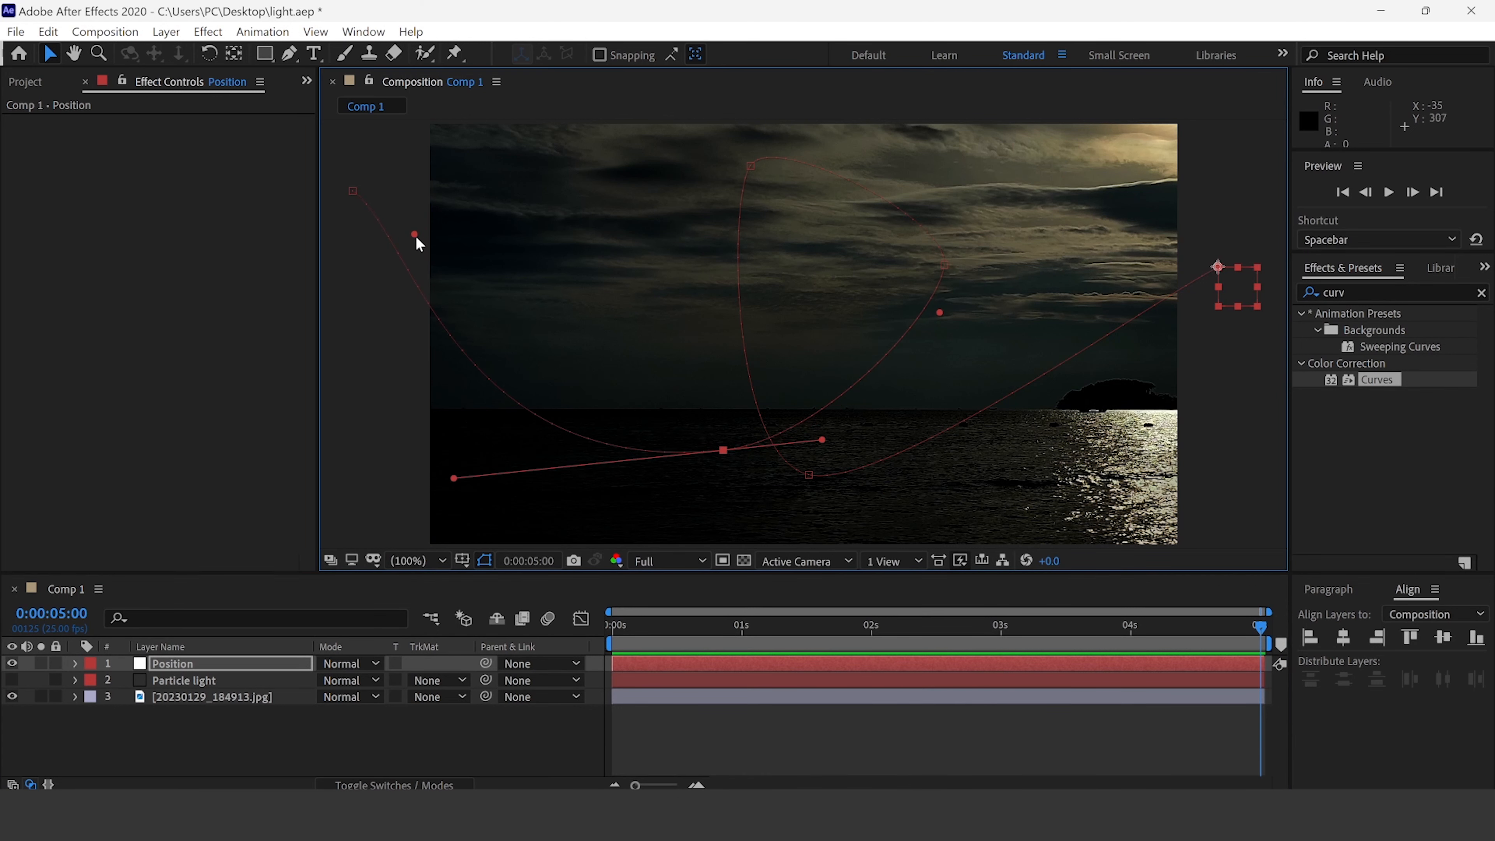
drag(414, 234, 438, 164)
drag(353, 191, 342, 200)
Move the path's 3-second point down and left, and lengthen the 2-second point's handles vertically to form a round loop.
drag(752, 166, 726, 121)
click(944, 265)
drag(953, 295, 975, 417)
drag(937, 236, 937, 173)
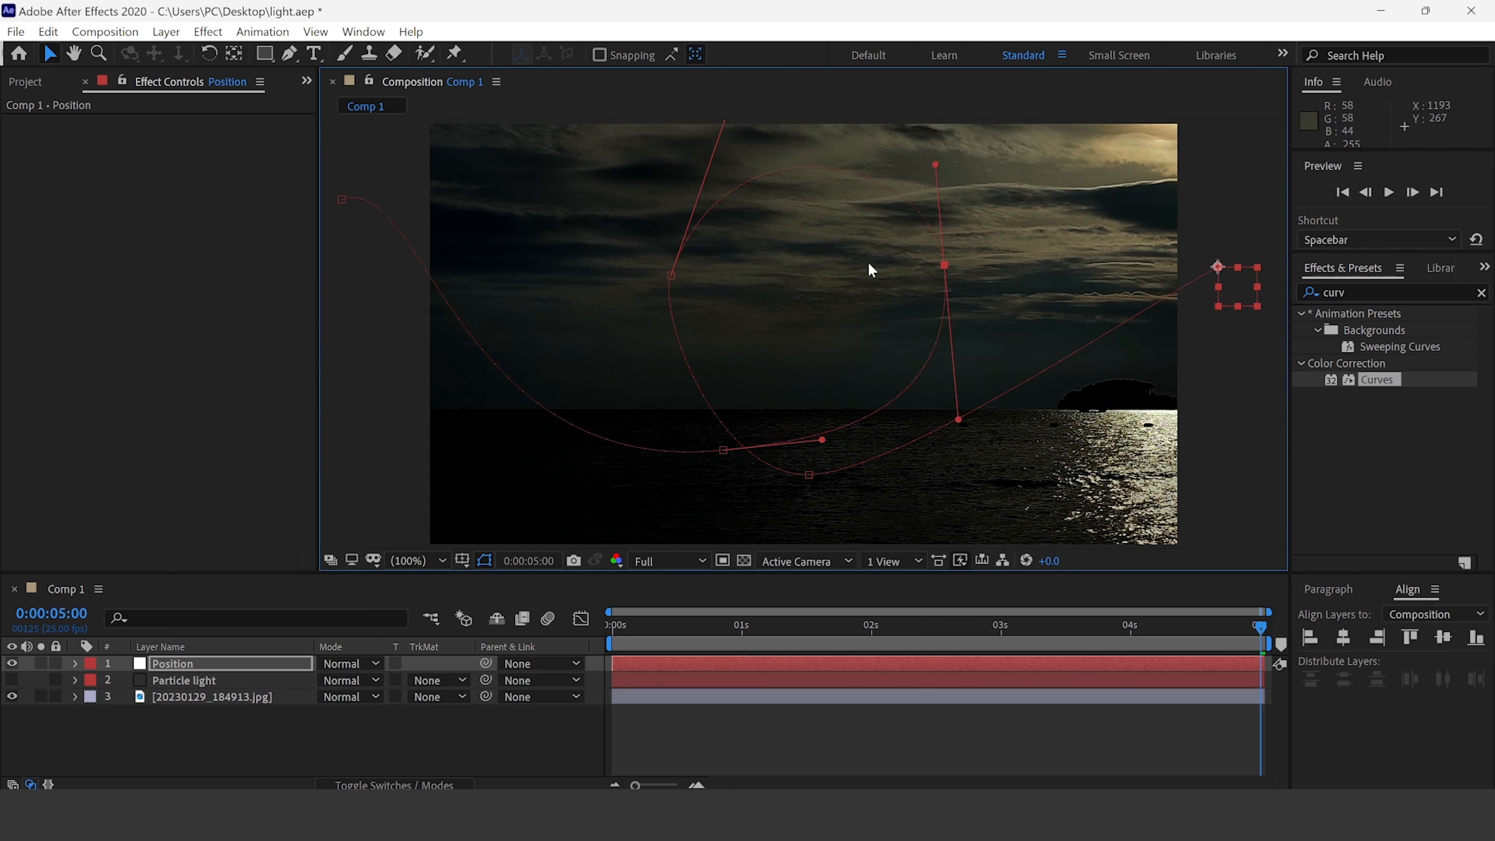
Lengthen the 4-second point's outgoing handle, lower the path's end point, and raise its handle to curve the final segment.
click(810, 474)
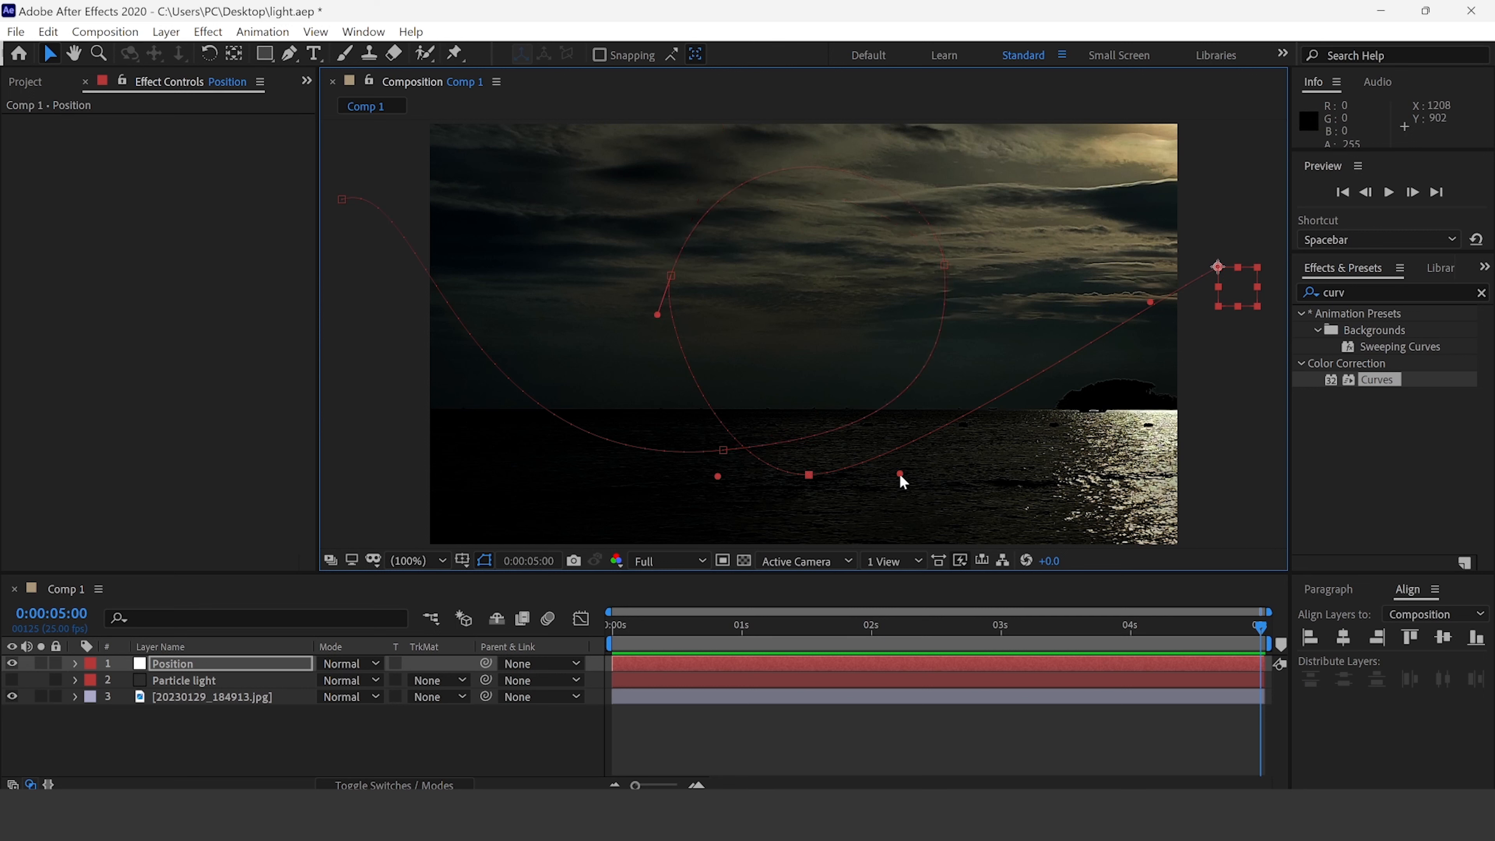
drag(900, 474, 955, 500)
drag(1218, 225, 1217, 172)
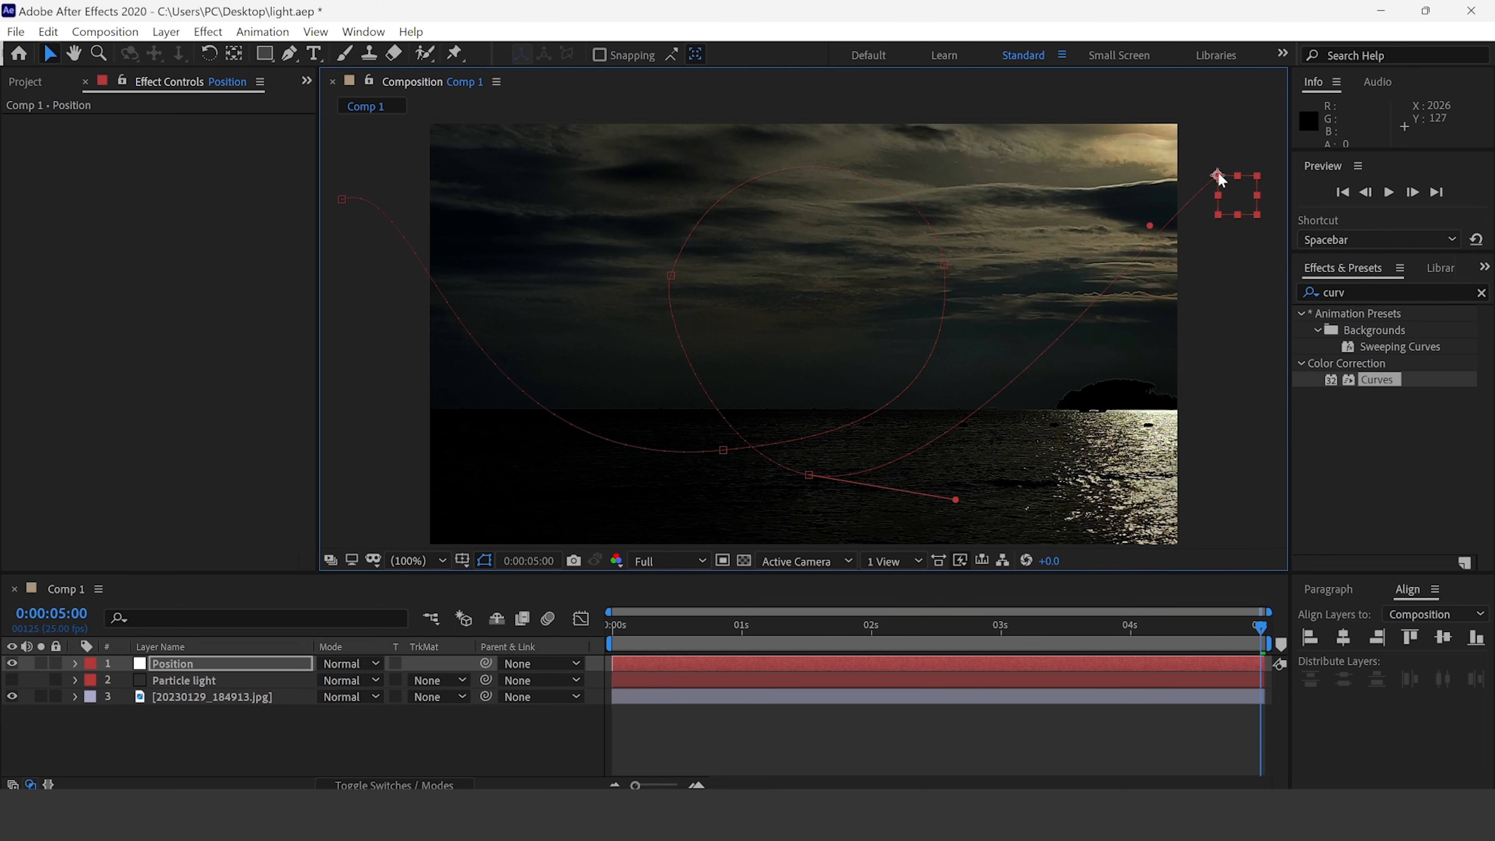
drag(1145, 224, 1060, 147)
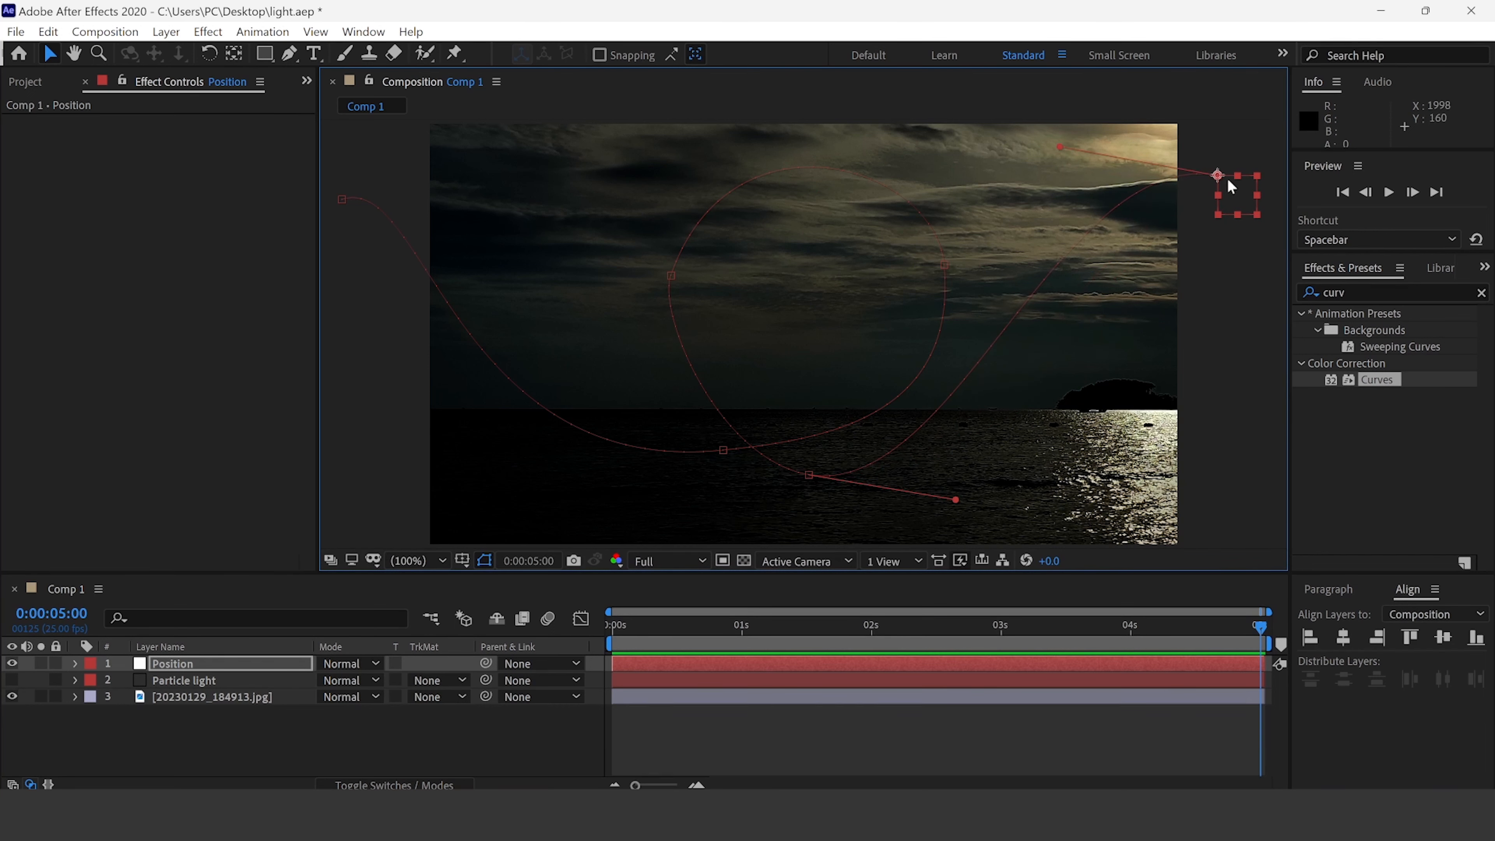
drag(1219, 176, 1221, 324)
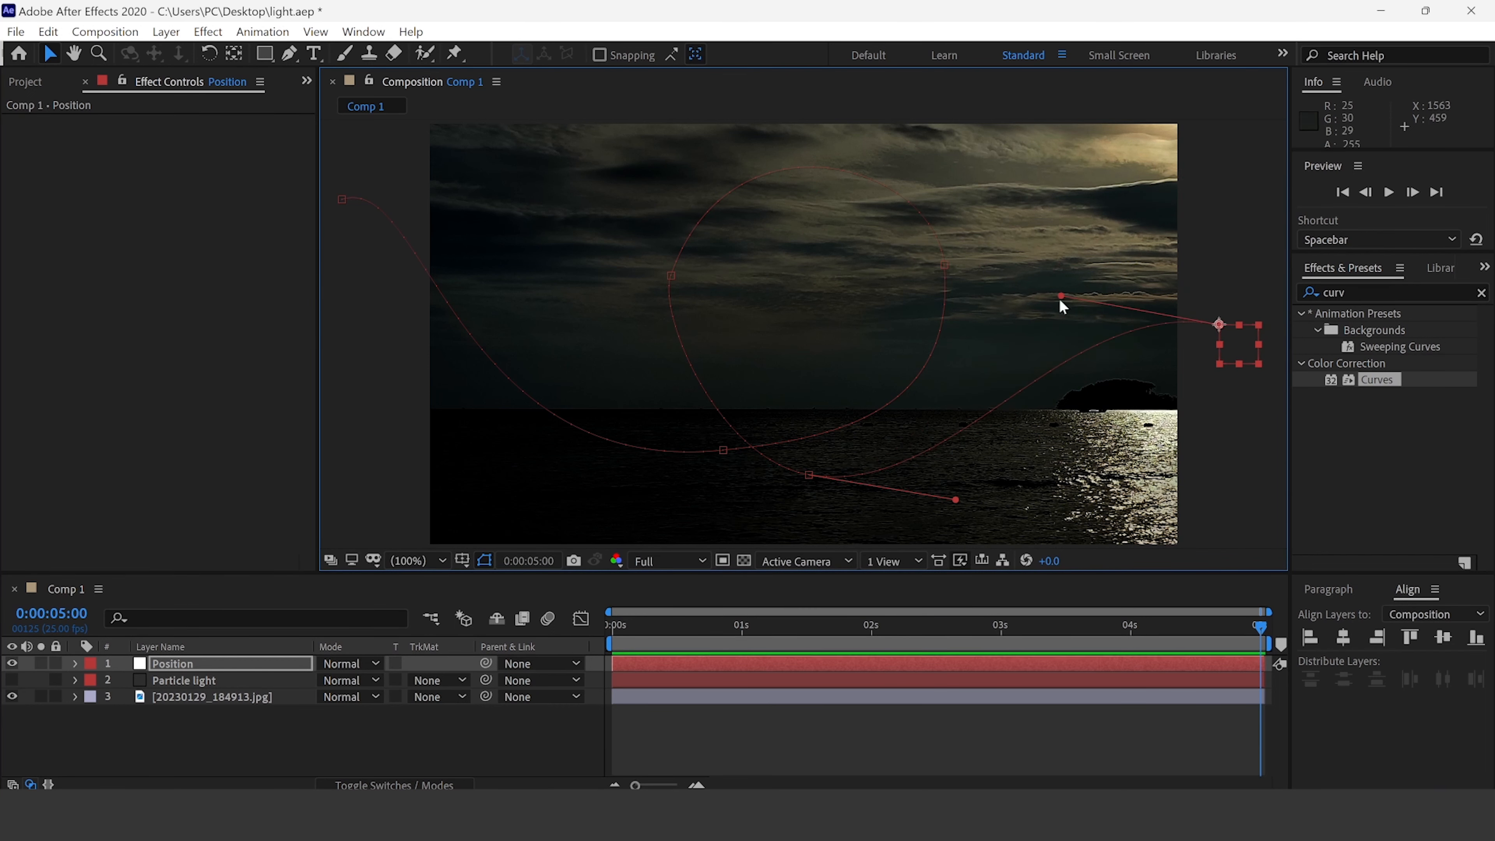
drag(1061, 296, 1080, 197)
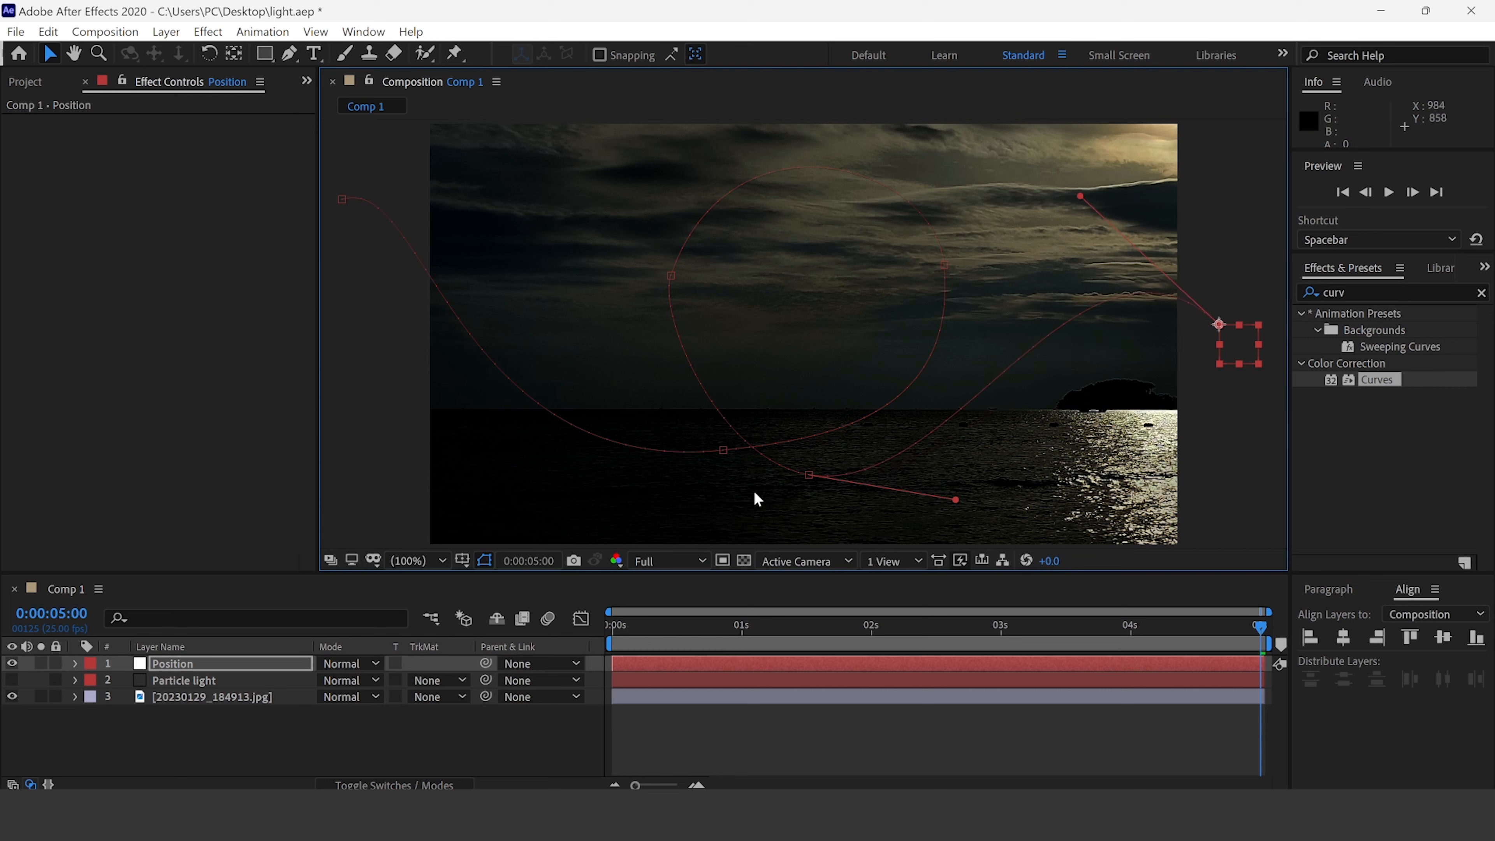
Widen the path's loop by lowering the 4-second point, lengthening the 3-second point's outgoing handle, and moving the 2-second point slightly down.
drag(809, 476, 835, 514)
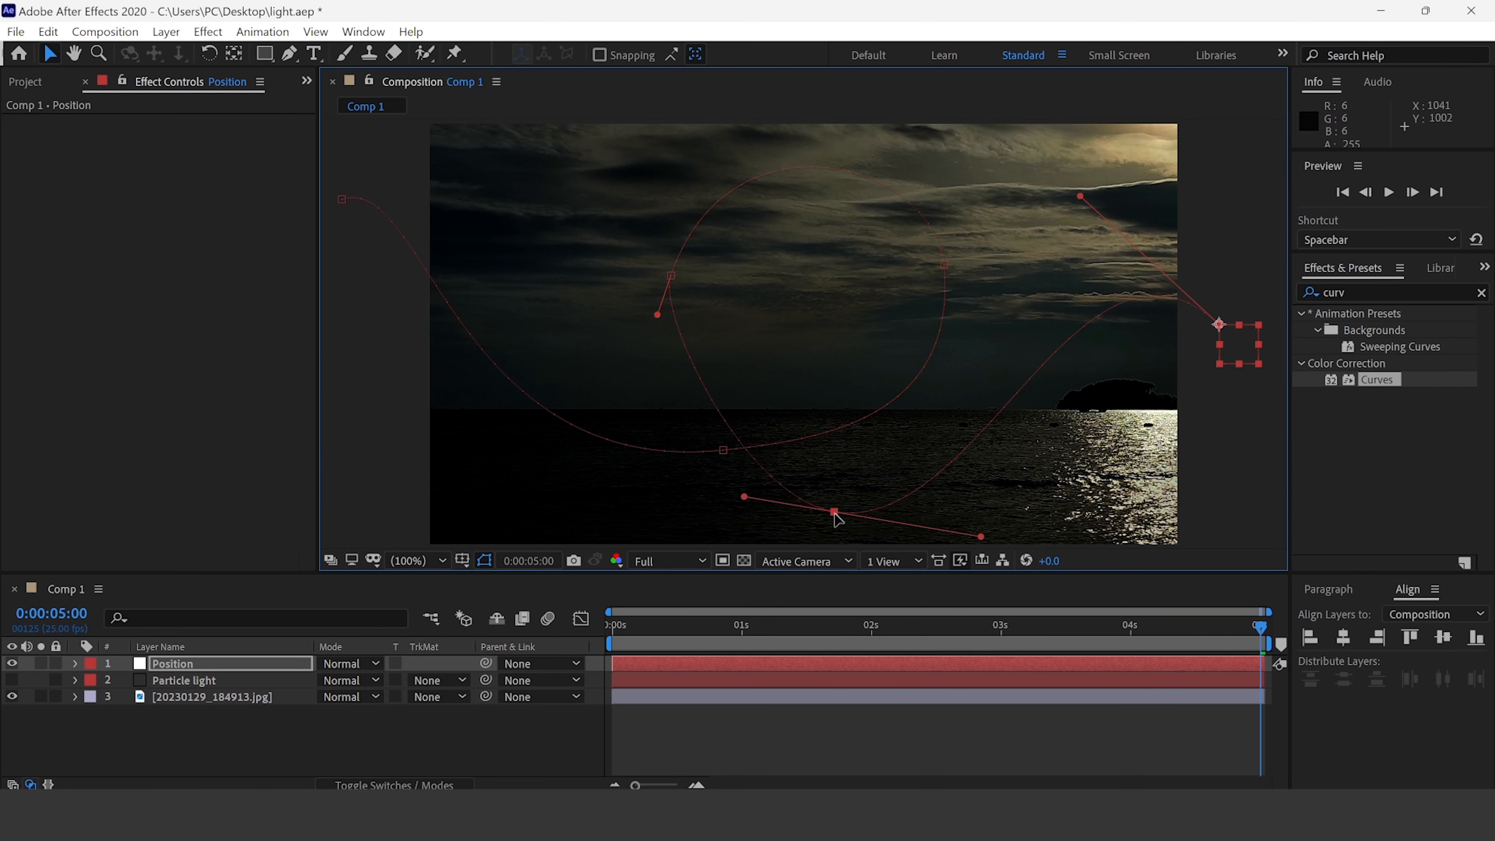
click(671, 277)
drag(657, 315, 639, 354)
drag(945, 266, 944, 281)
Shorten the 1-second point's outgoing handle, nudge that point down and right, and move the path's start point close to the frame's left edge.
drag(724, 450, 778, 455)
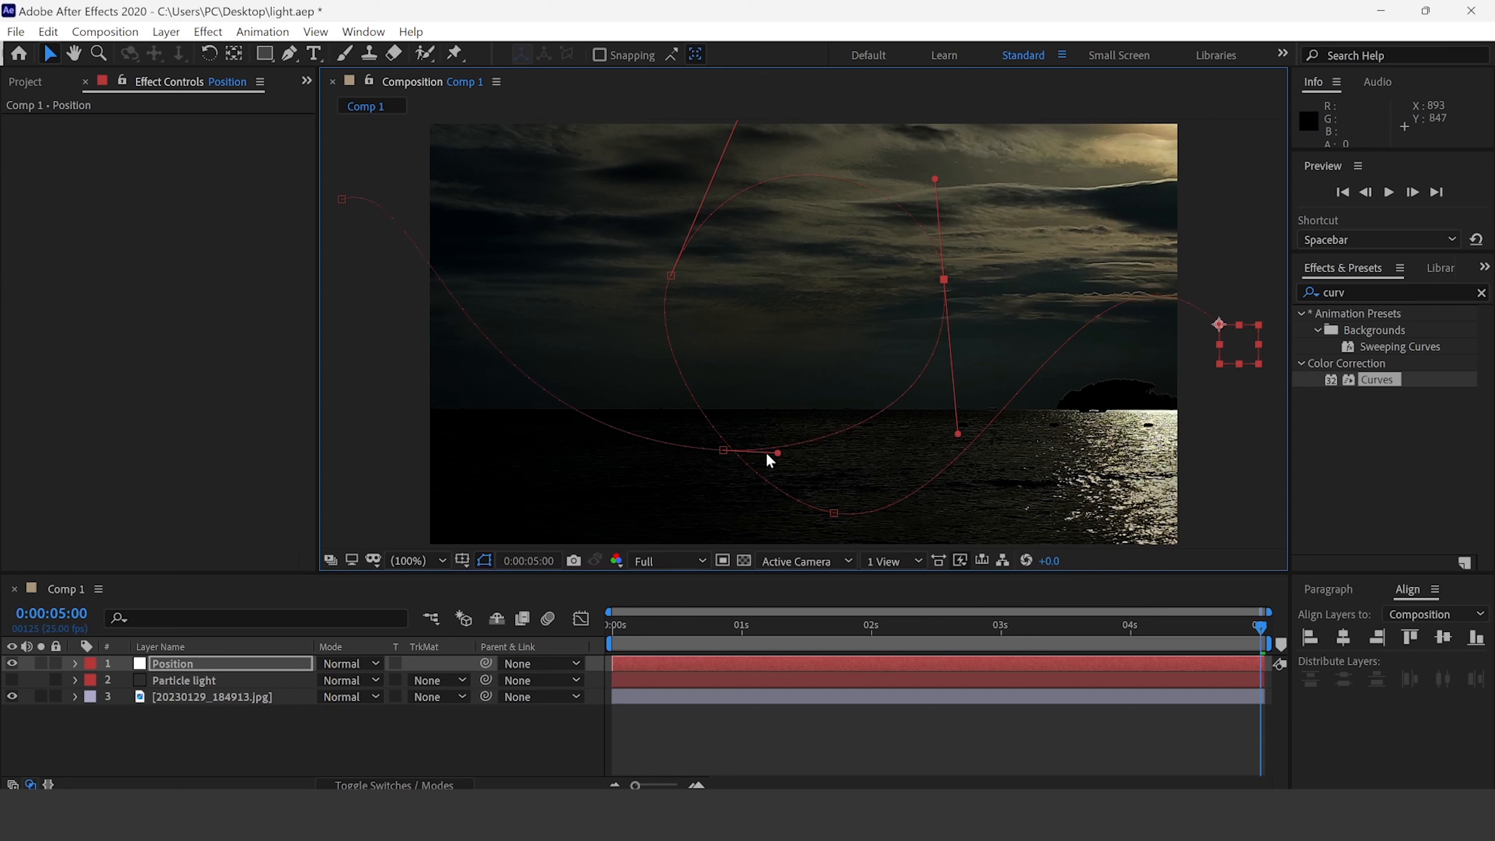
click(724, 450)
drag(740, 461, 740, 451)
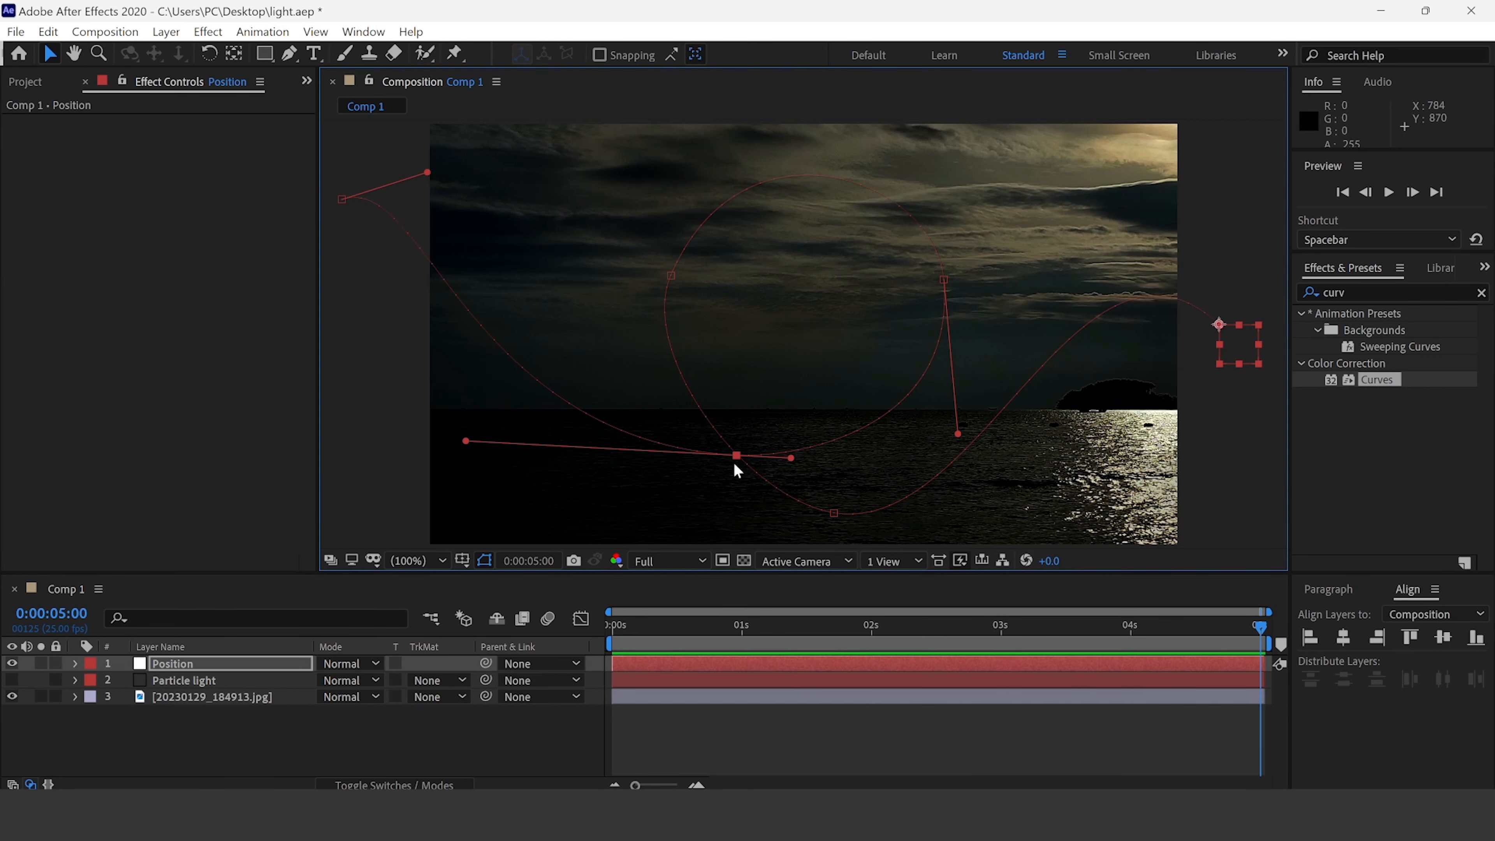
drag(350, 200, 412, 173)
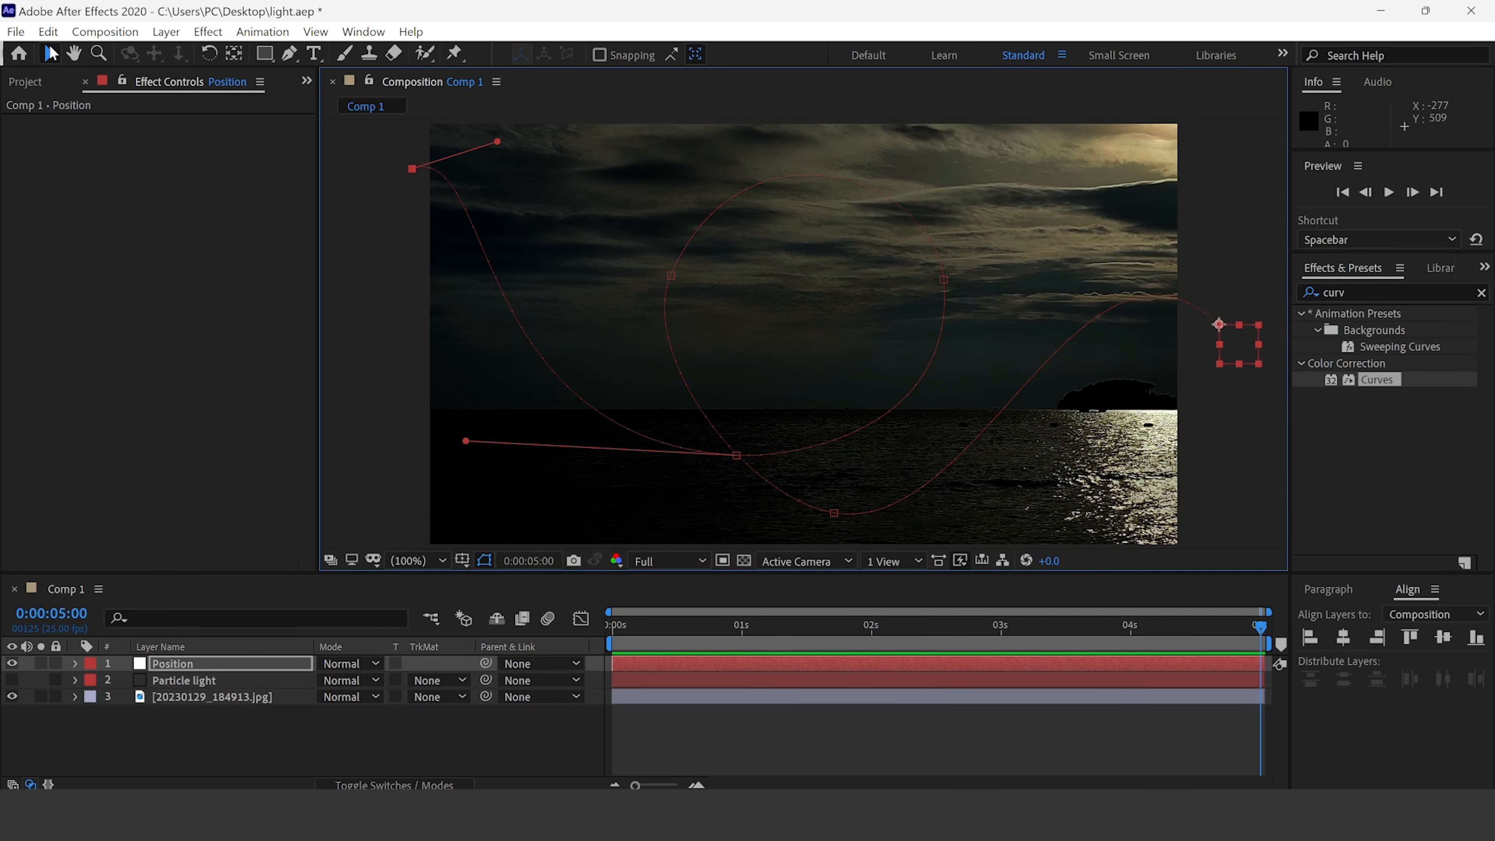
click(26, 81)
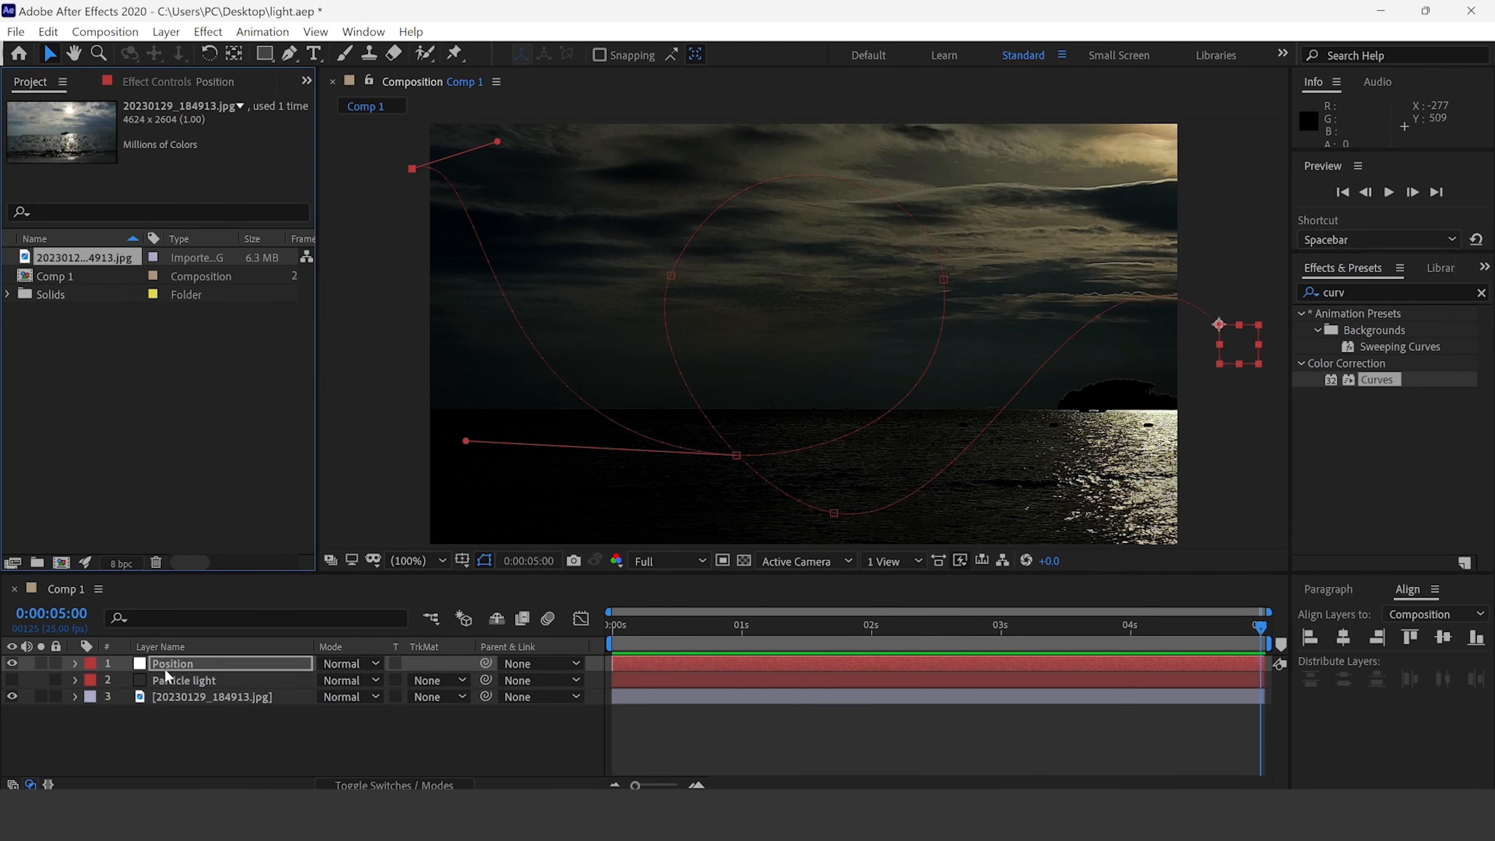
Link the Producer Position of Particle light's CC Particle Systems II to the Position null's position with a pick-whipped expression.
click(182, 680)
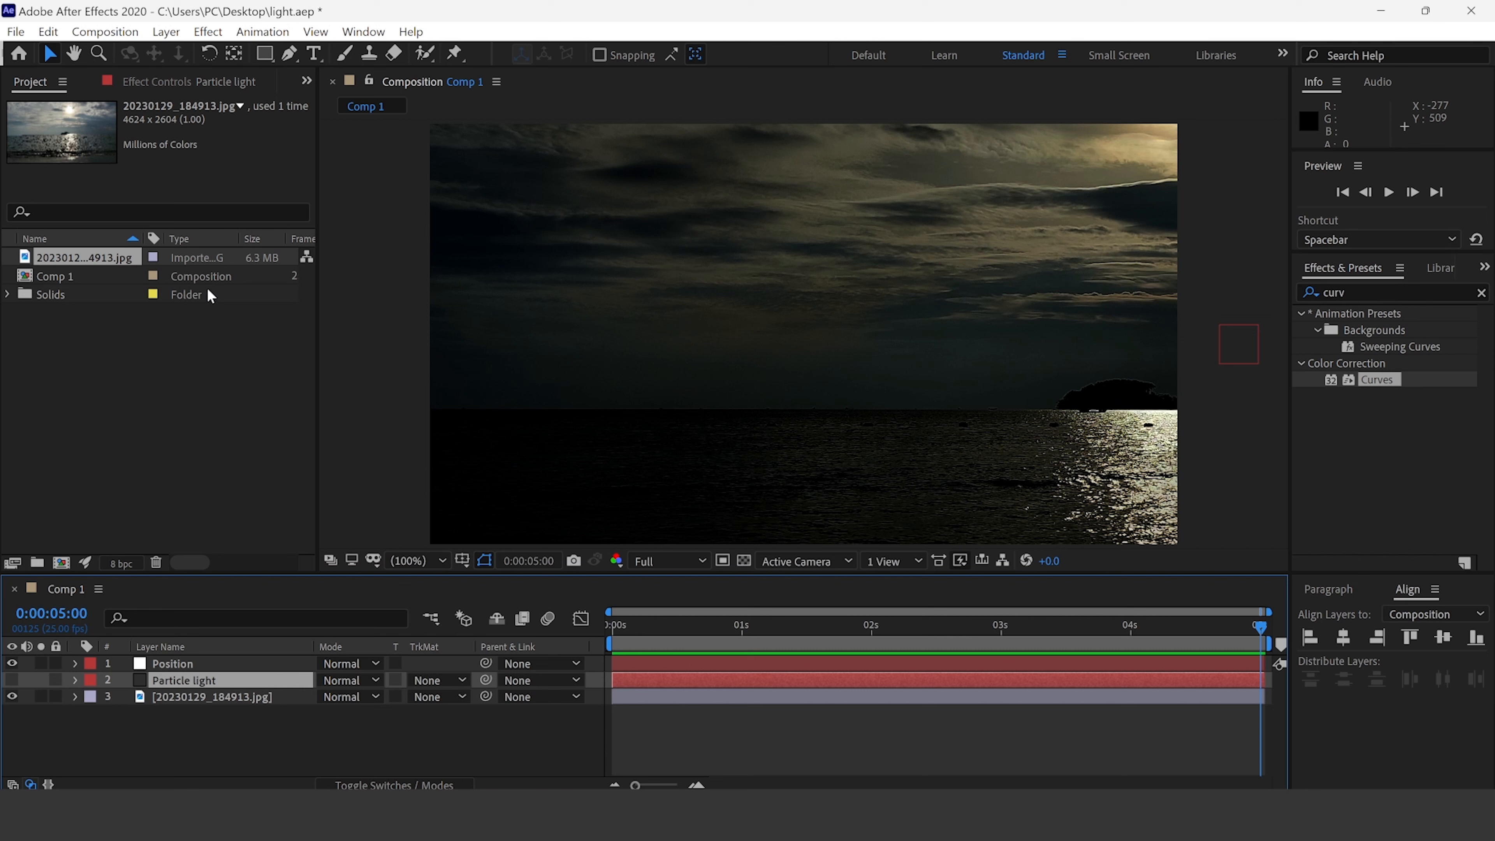
click(209, 82)
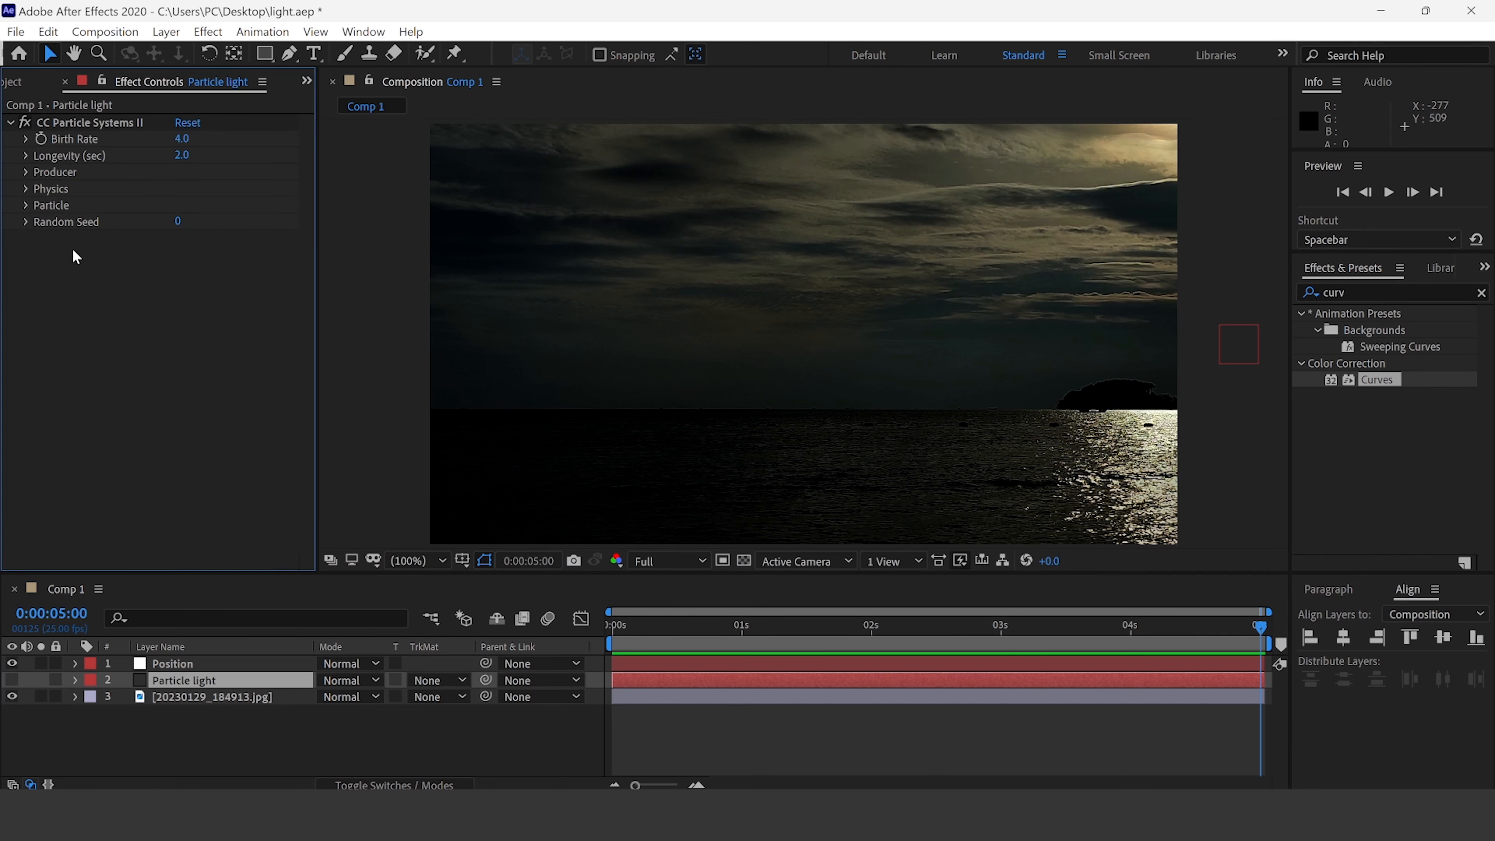
click(27, 171)
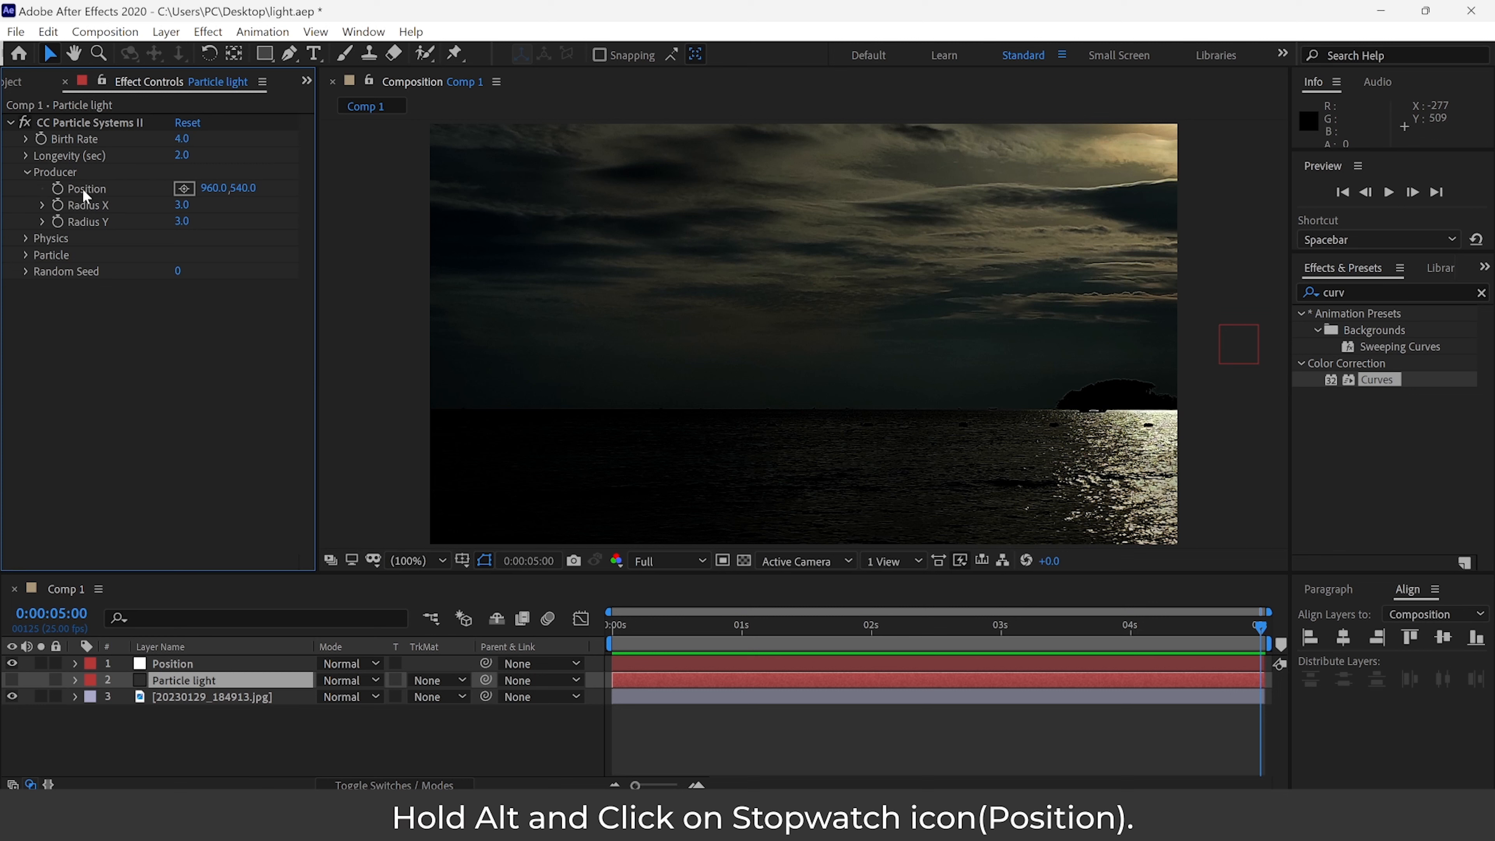
alt+click(58, 188)
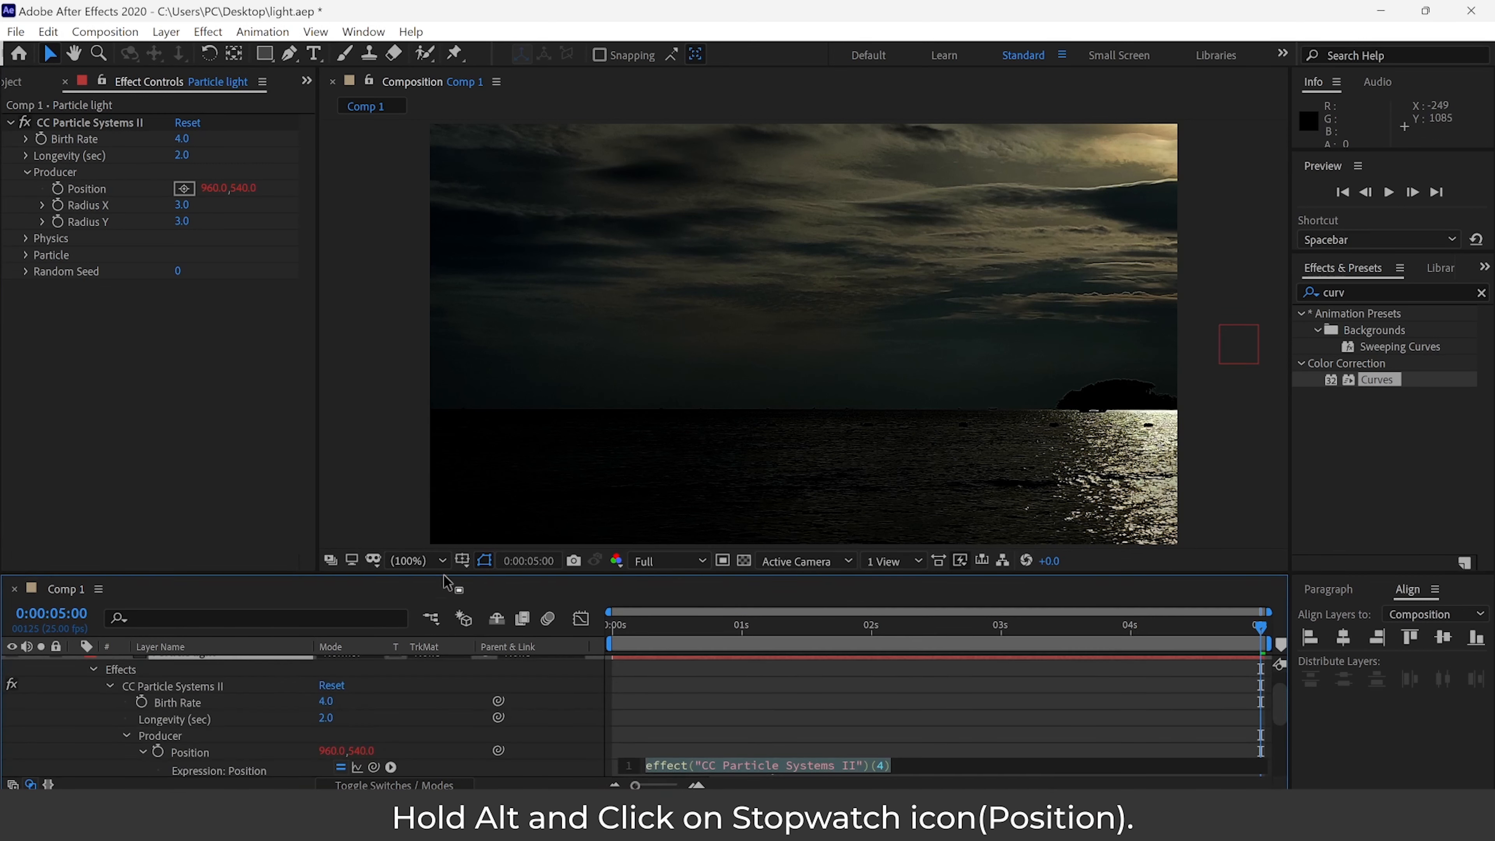
drag(459, 572, 459, 333)
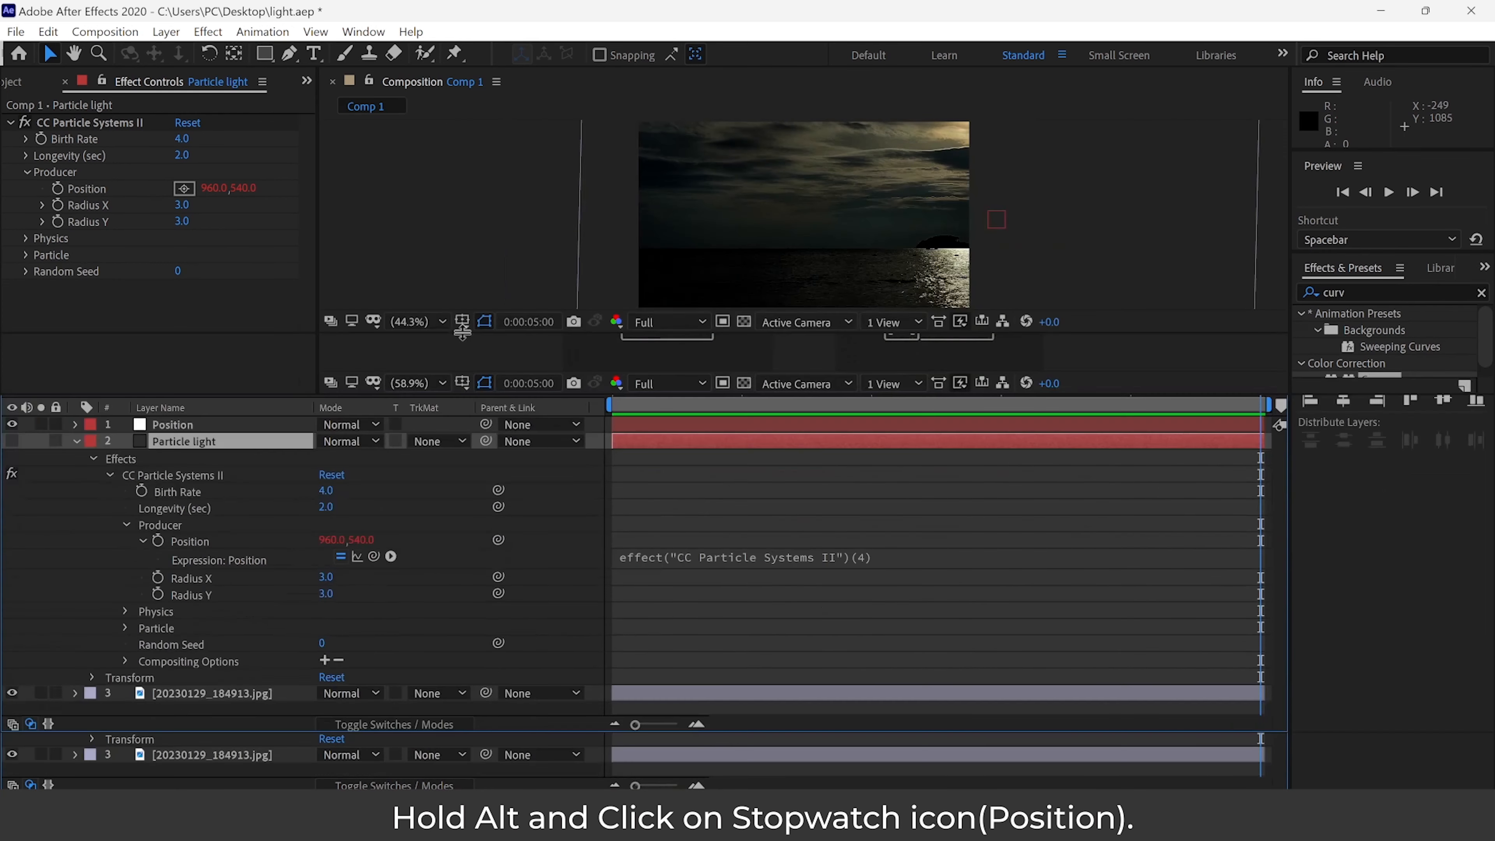
click(75, 423)
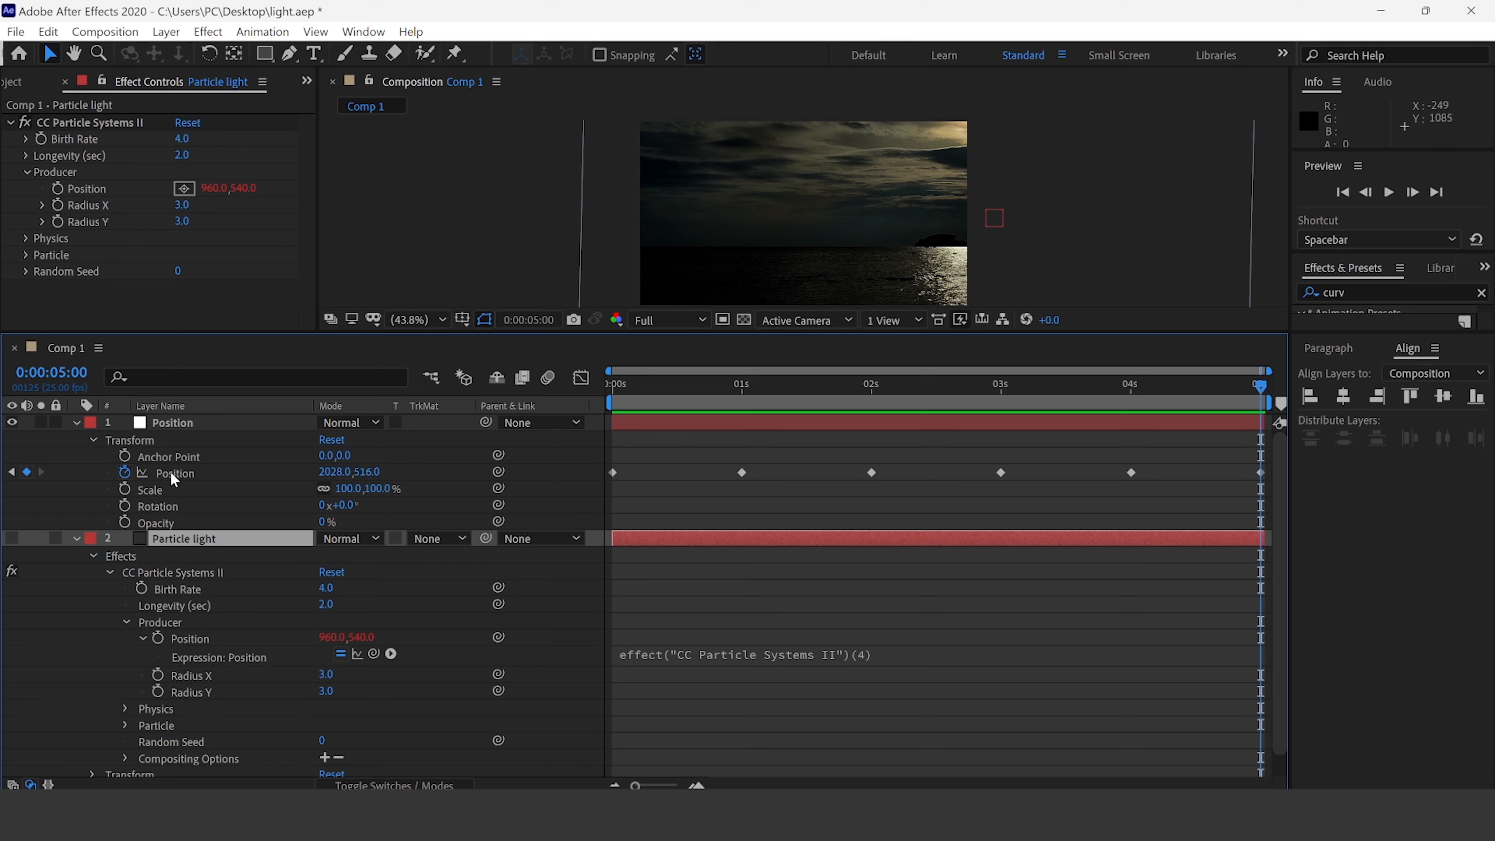
drag(374, 655, 126, 475)
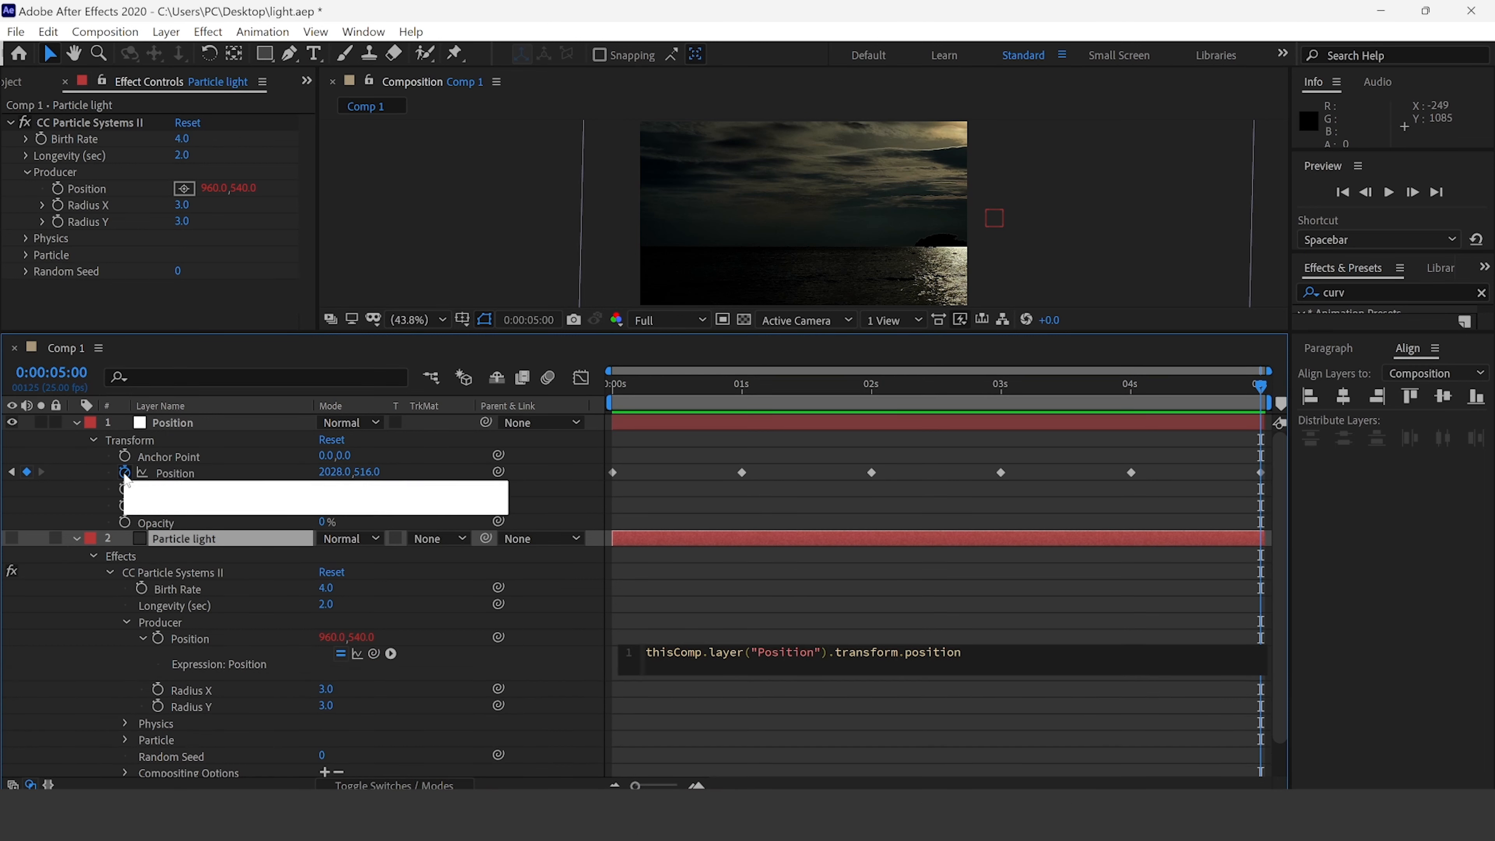
click(78, 423)
click(74, 439)
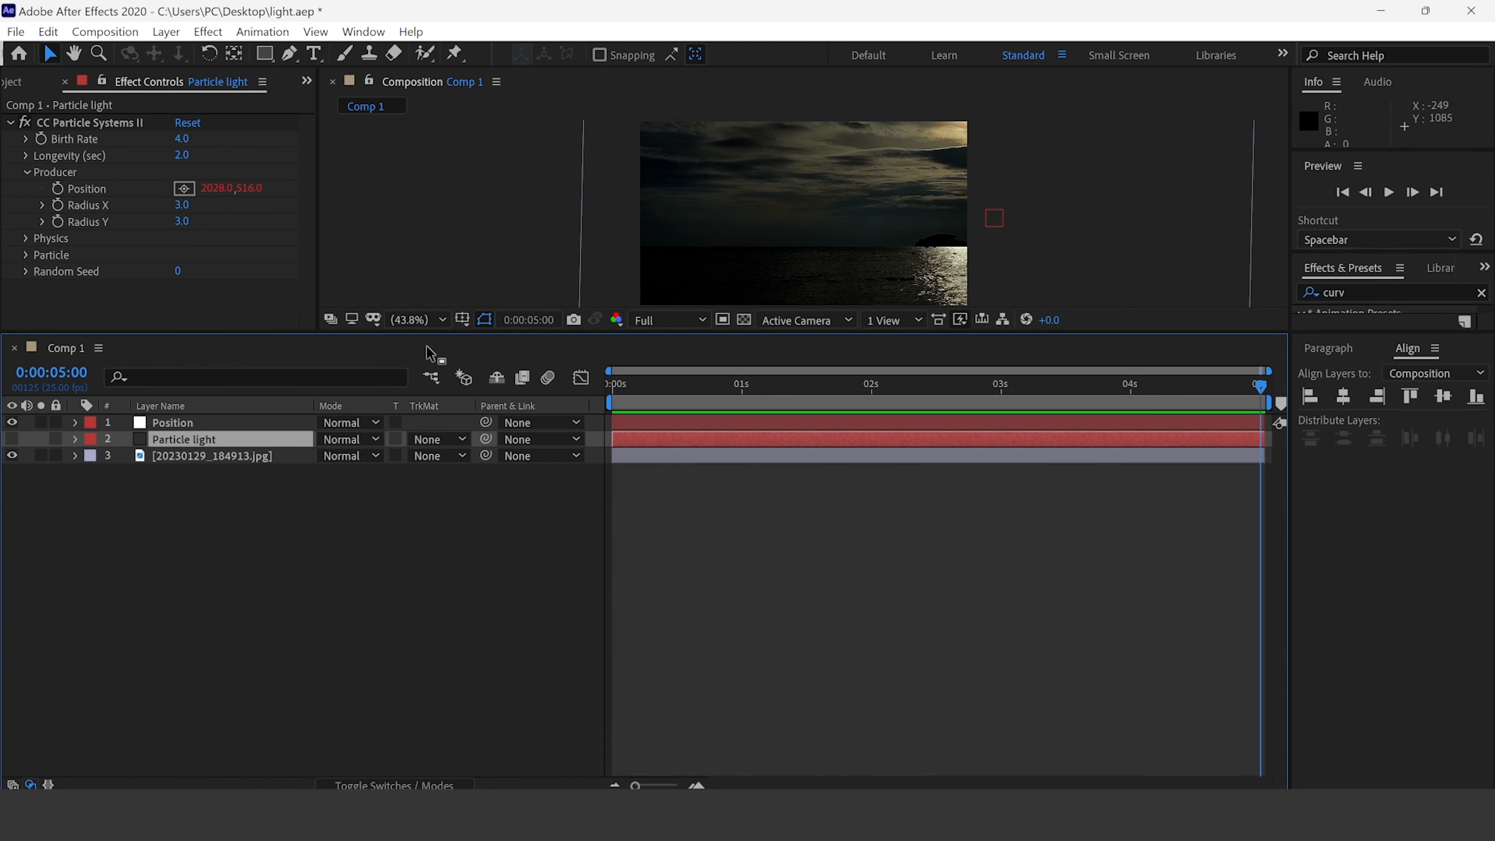
drag(428, 333, 429, 556)
Preview the null's motion from the first frame, make the Particle light layer visible, and preview the emission along the path.
drag(619, 607, 612, 607)
key(space)
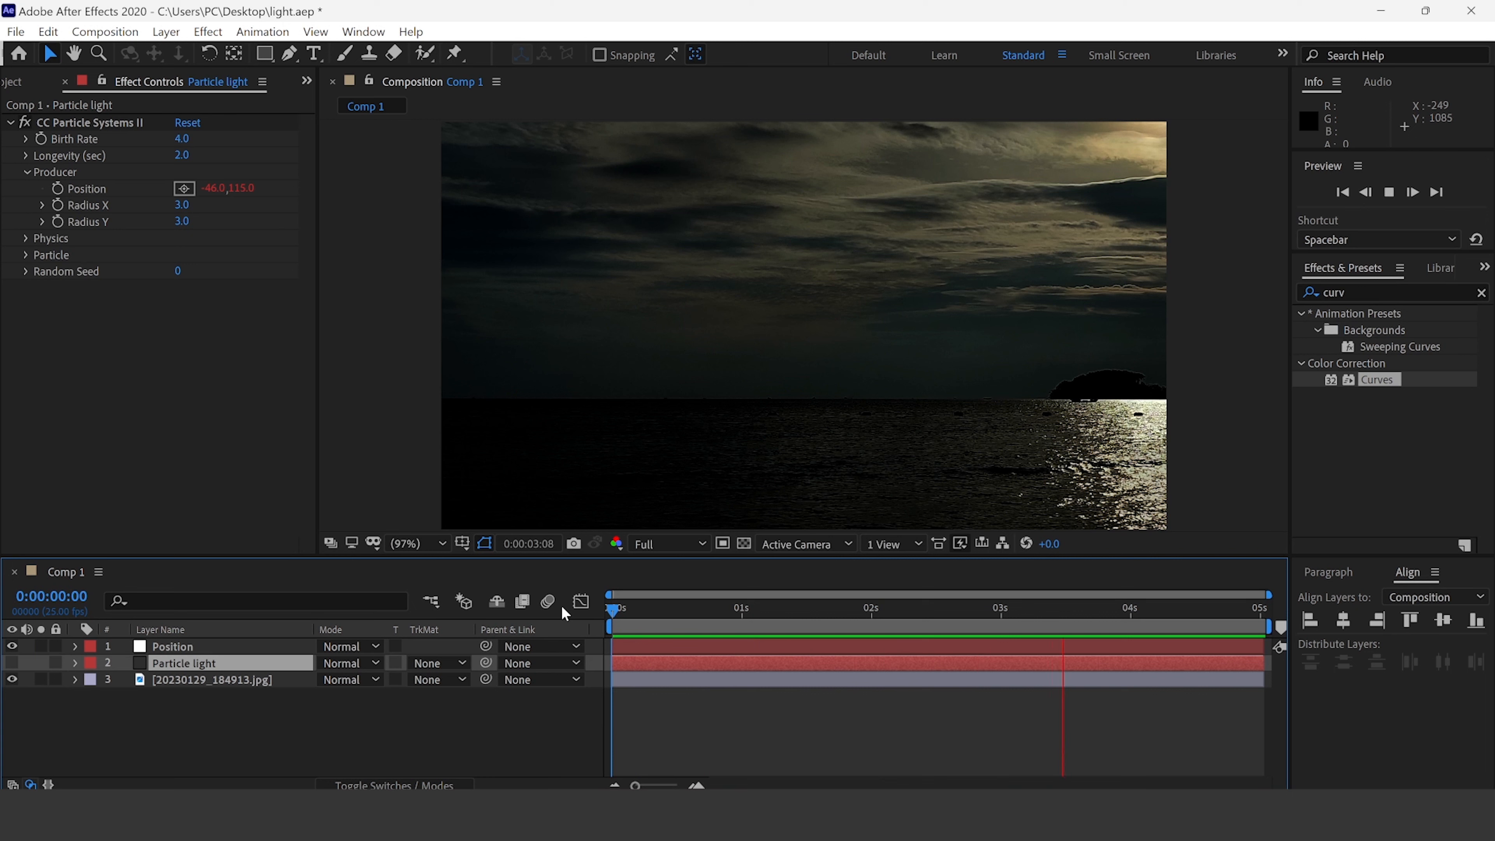
click(797, 718)
drag(666, 616, 566, 610)
key(space)
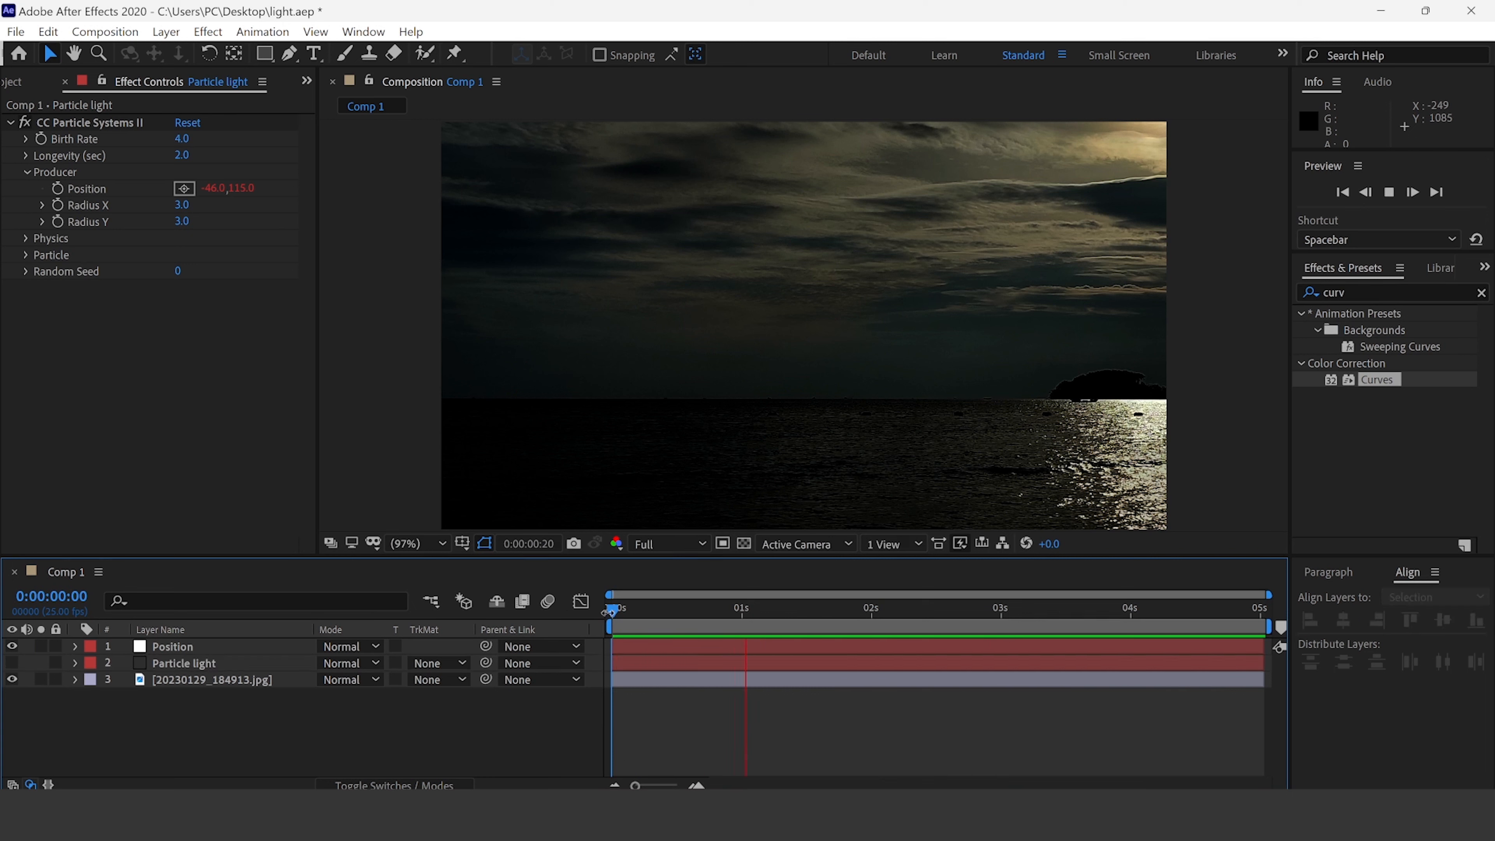
key(space)
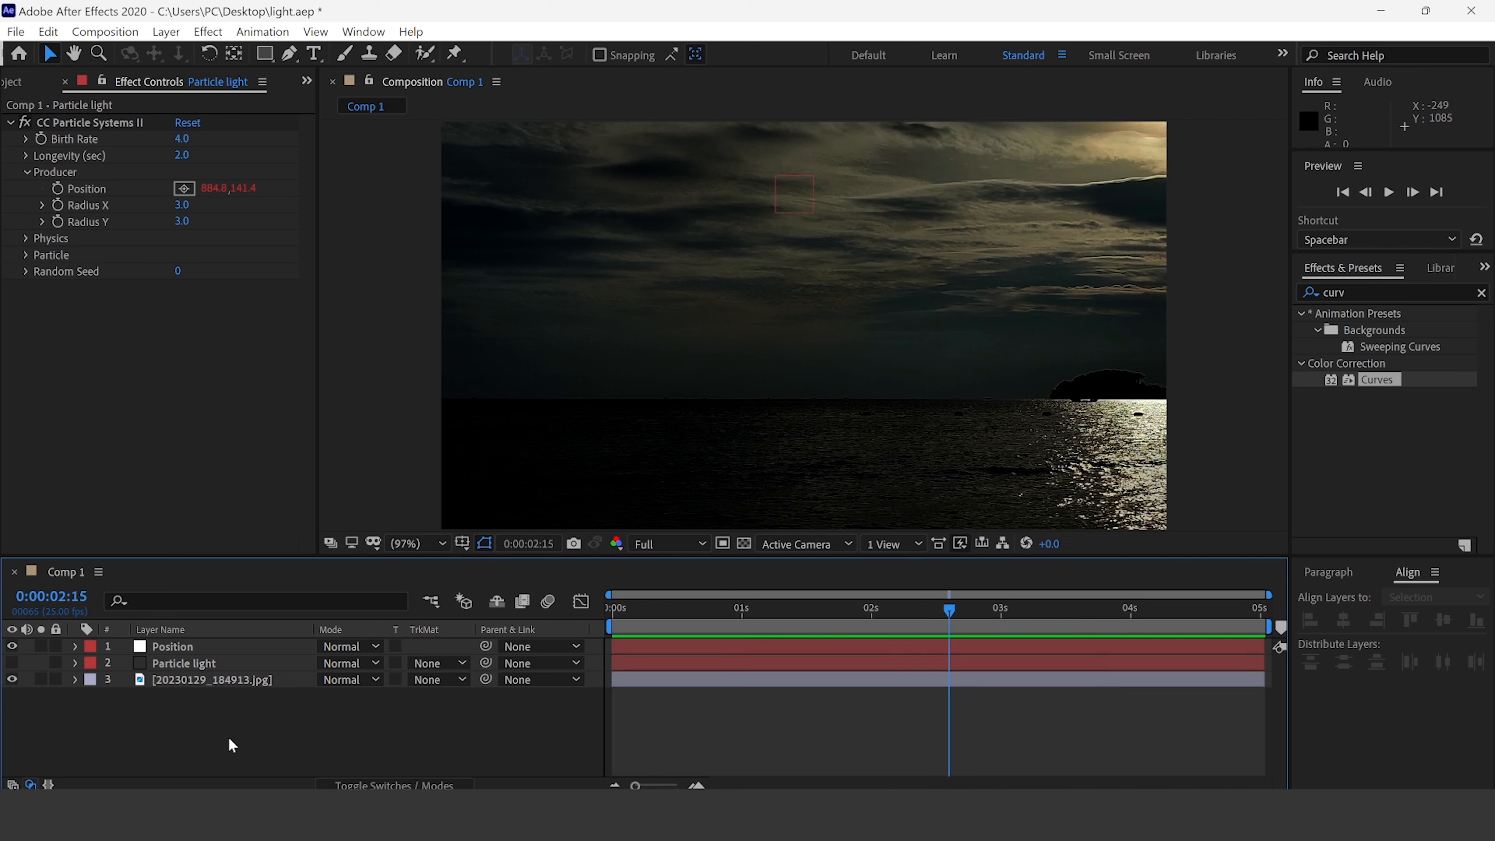
click(12, 662)
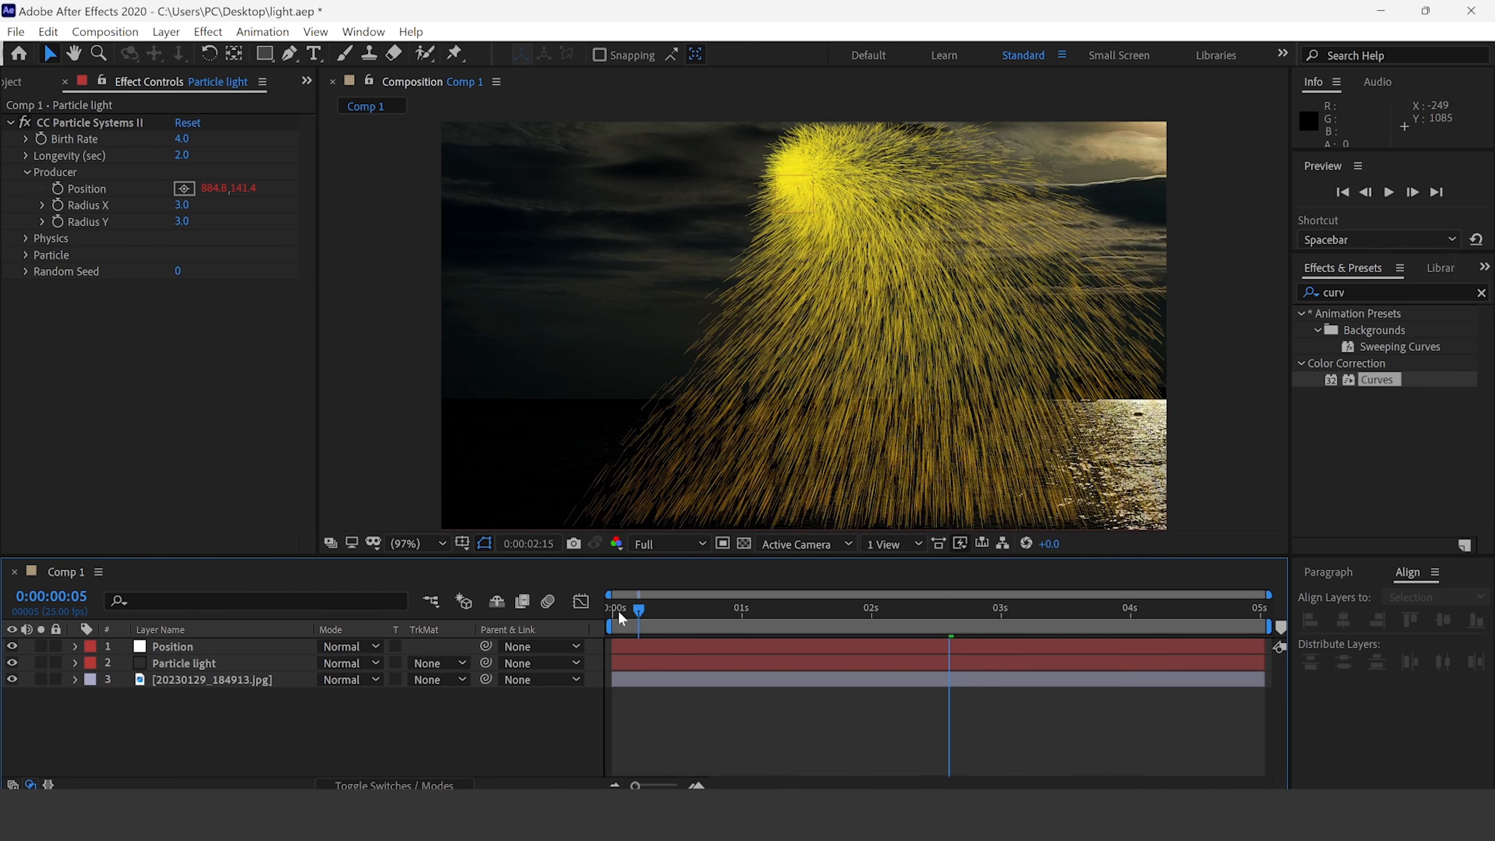
drag(620, 617, 612, 613)
key(space)
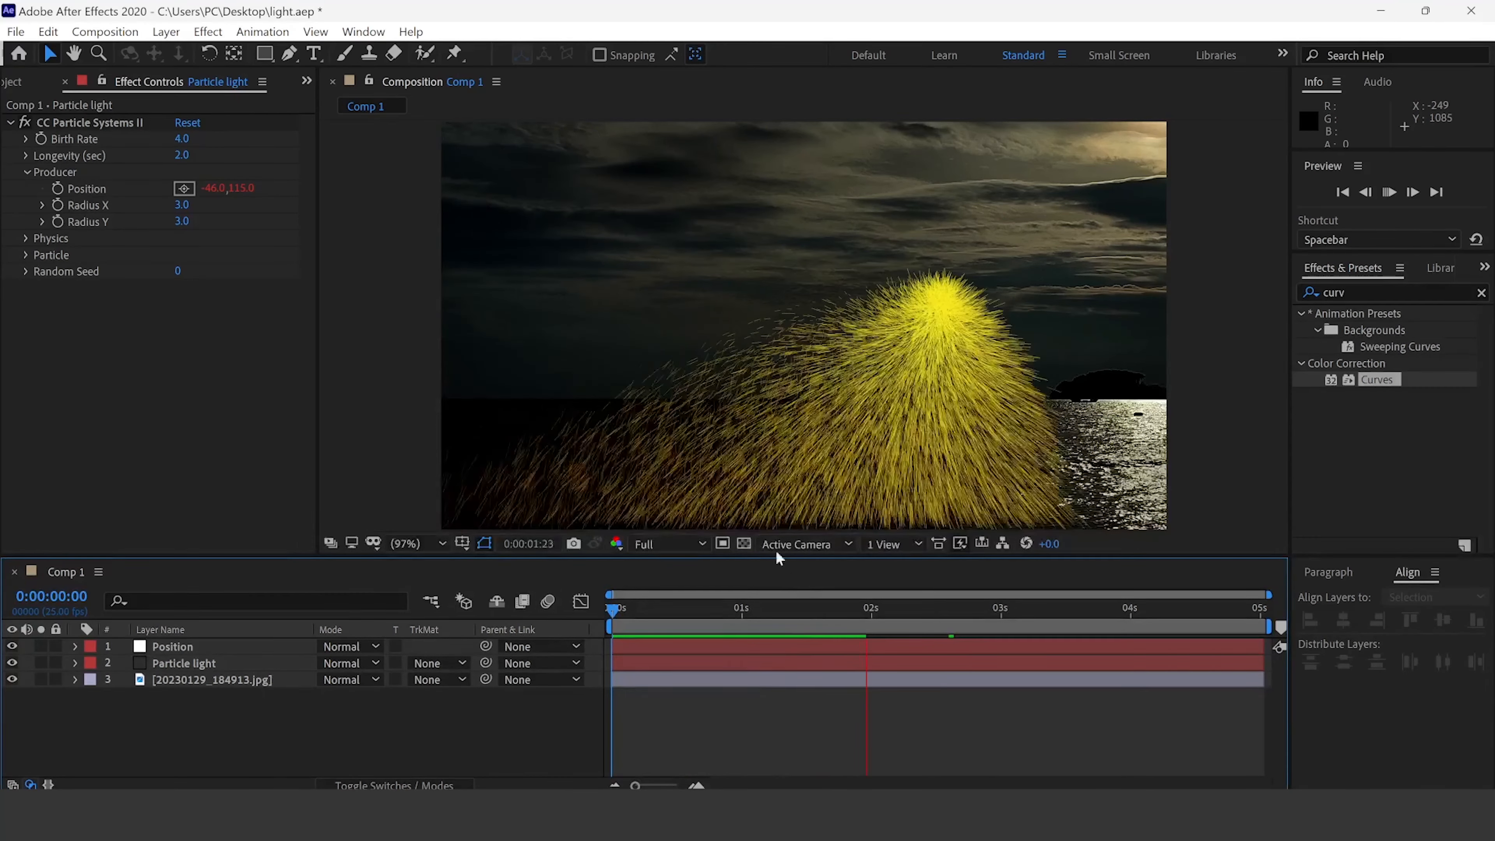
key(space)
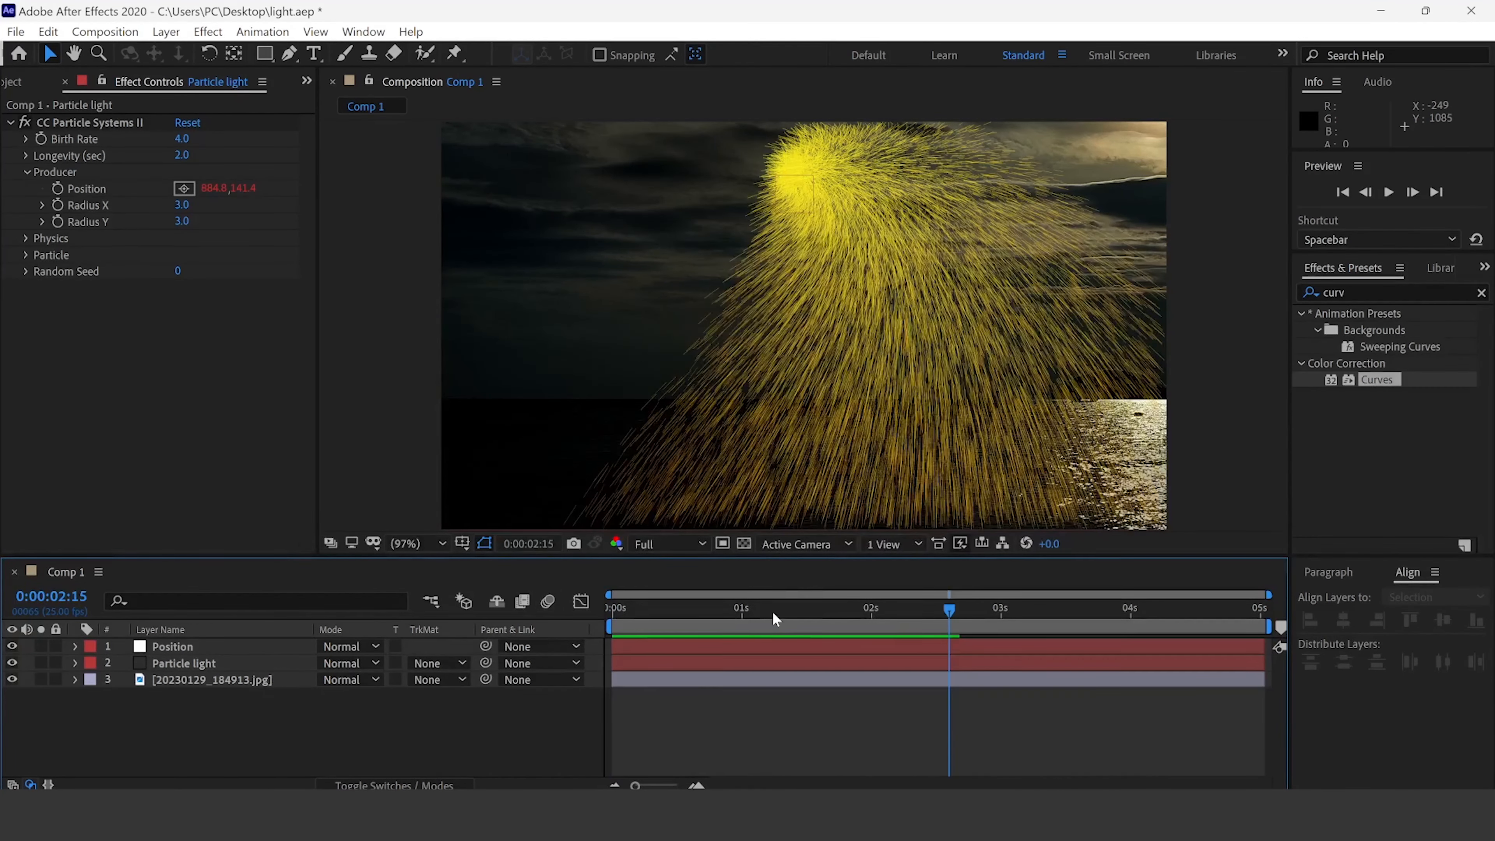
Set the particle producer's Radius X and Radius Y to 0.2 and preview the animation from the start.
click(772, 611)
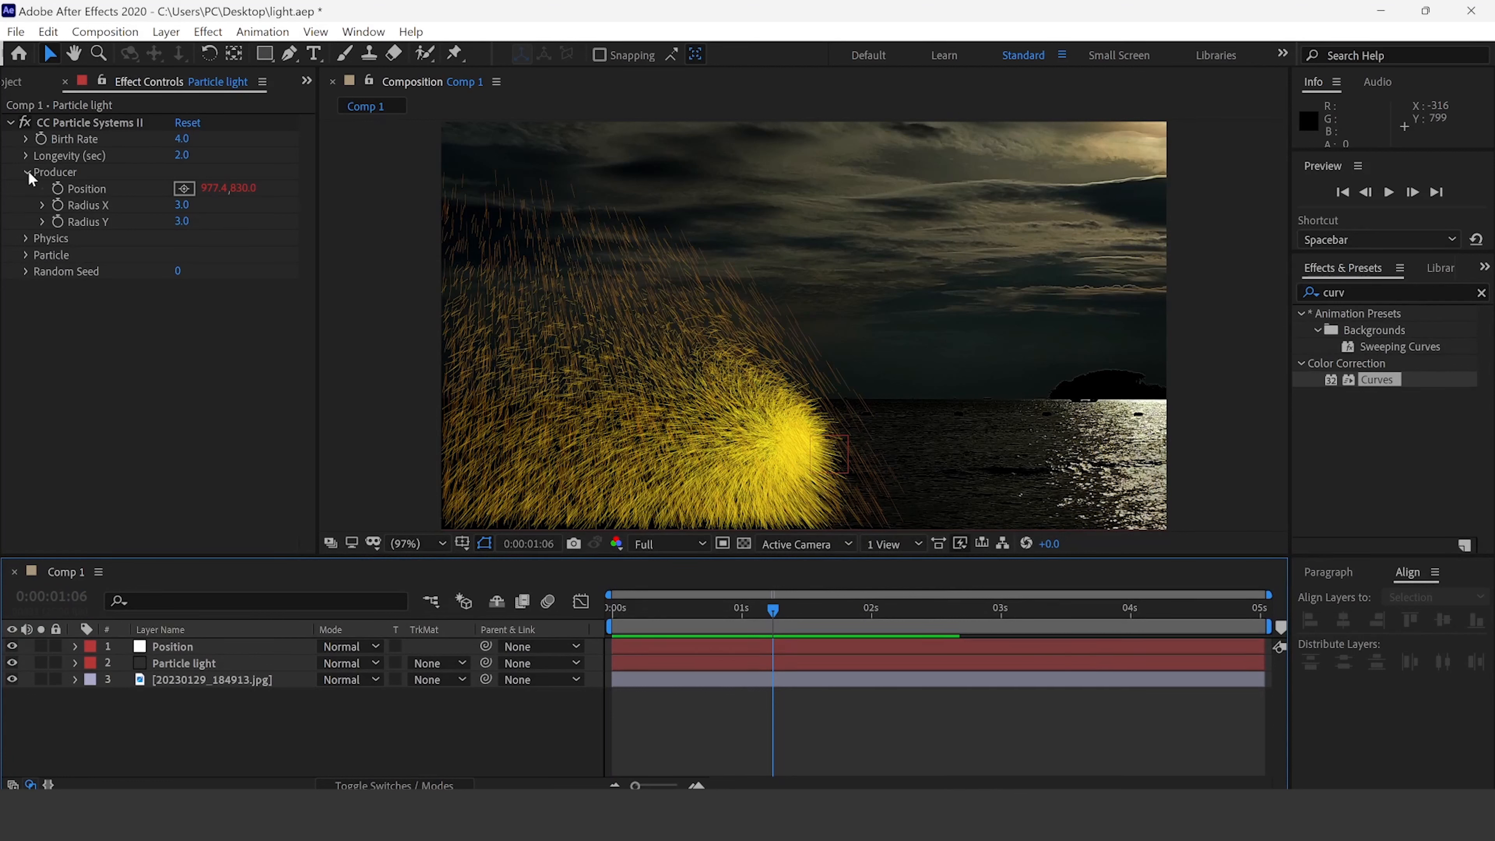
click(182, 206)
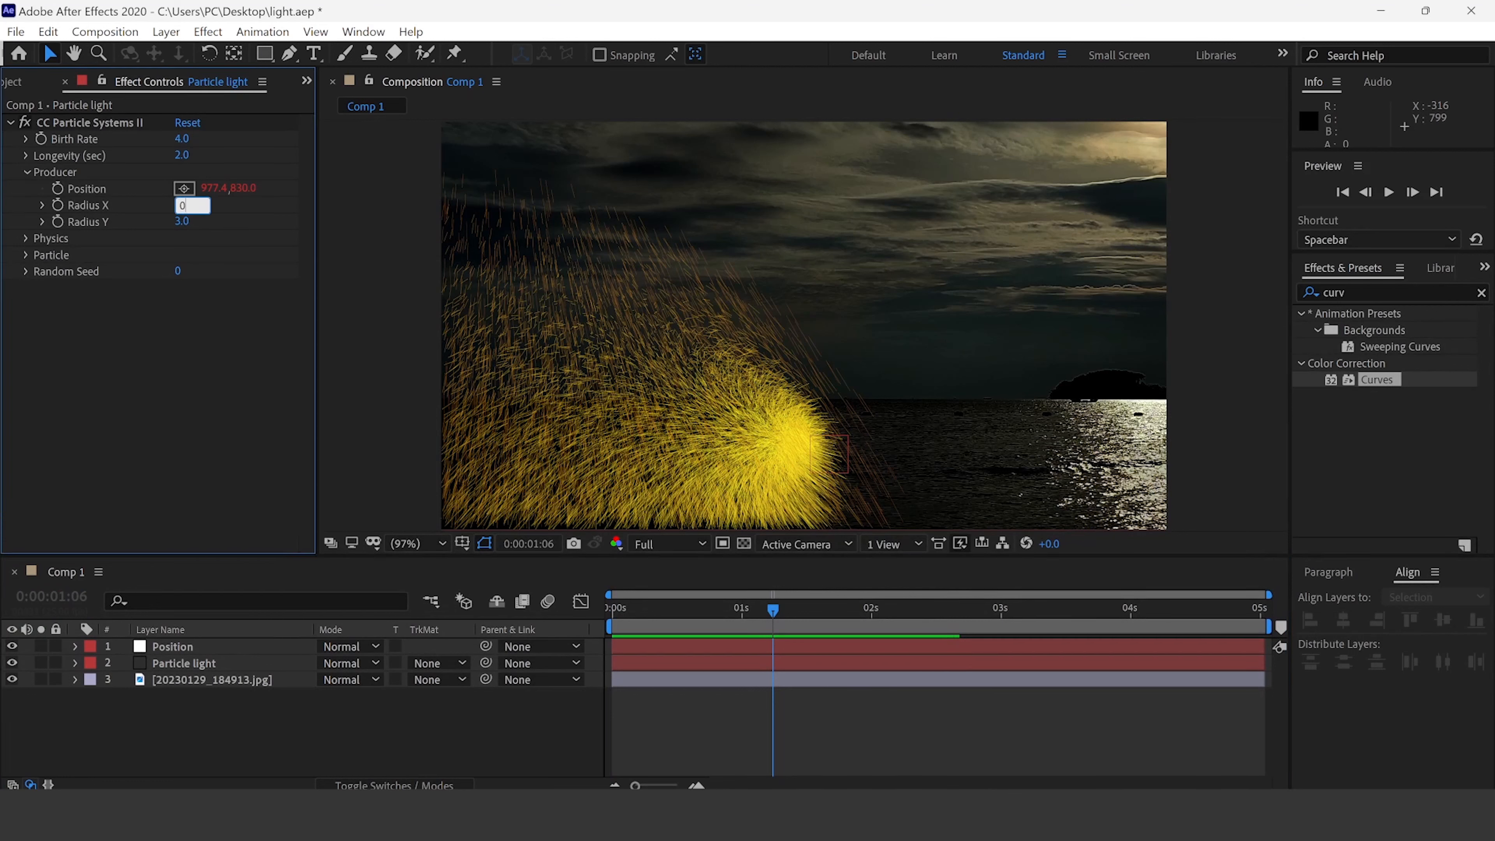
key(Tab)
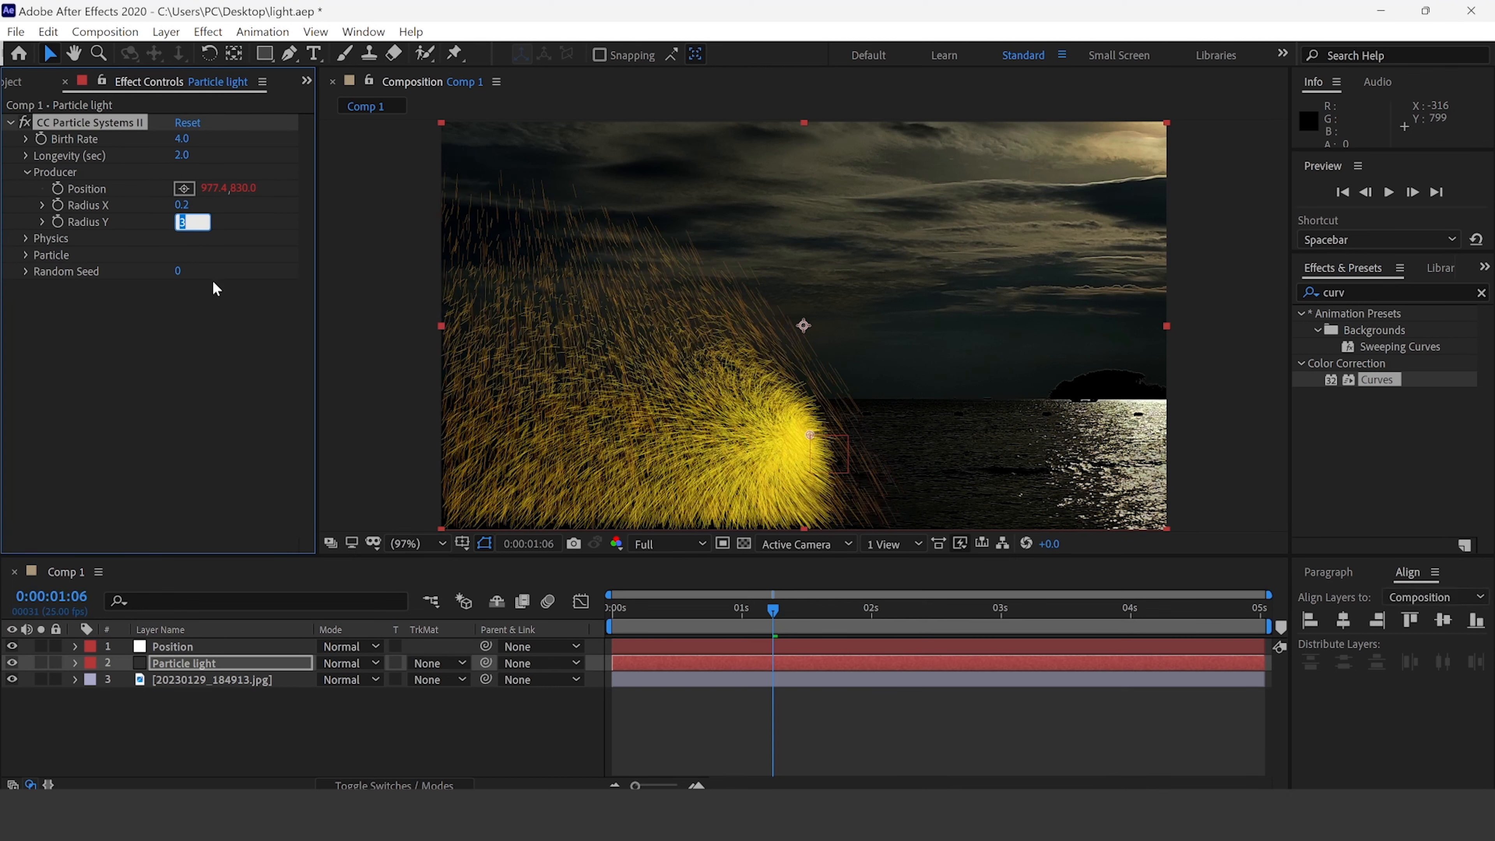
text(0.2)
click(556, 504)
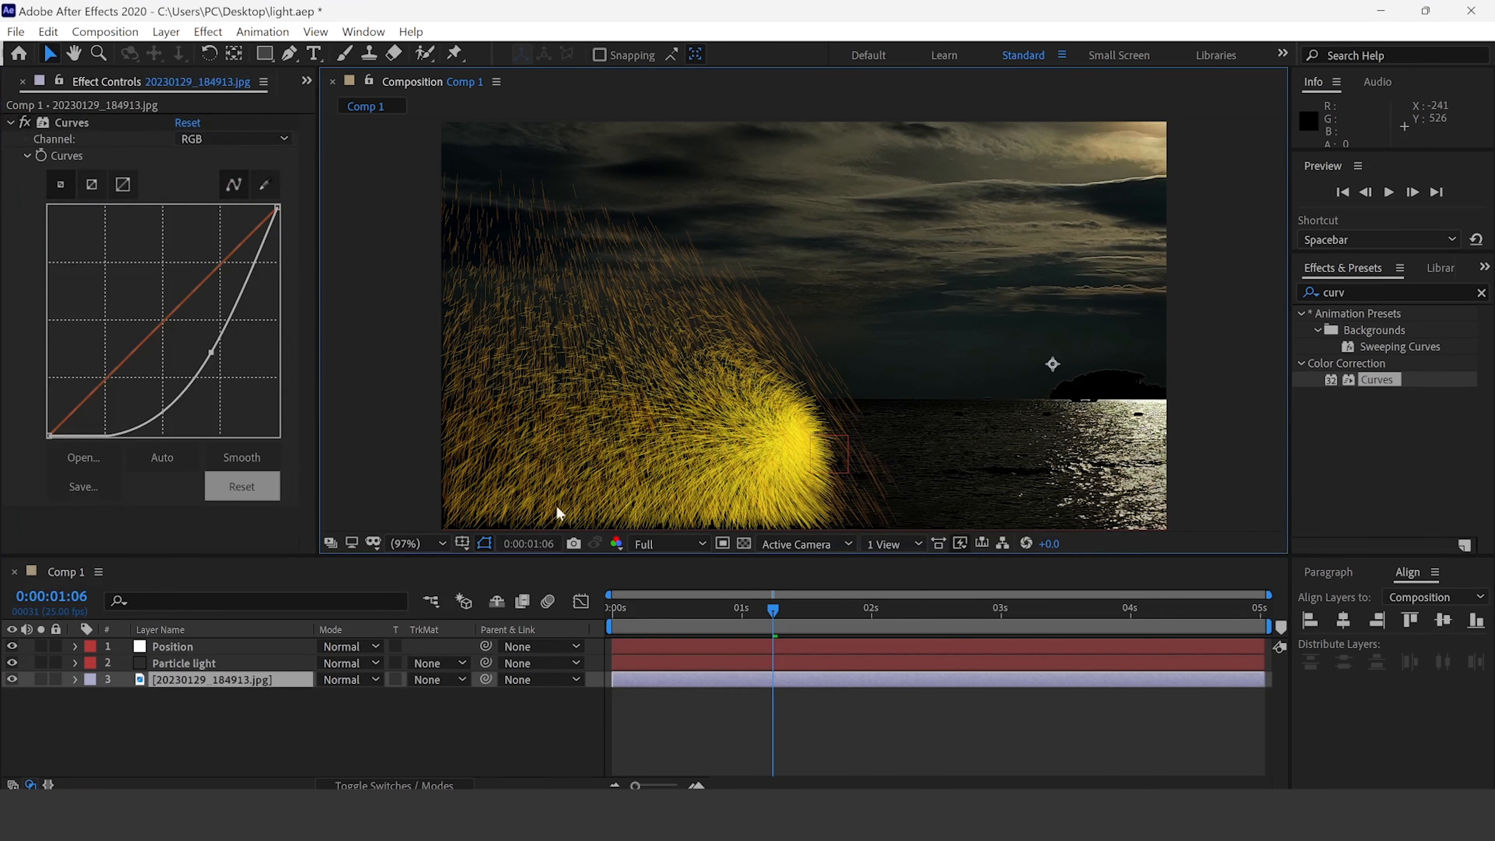
click(165, 661)
drag(678, 608, 573, 603)
key(space)
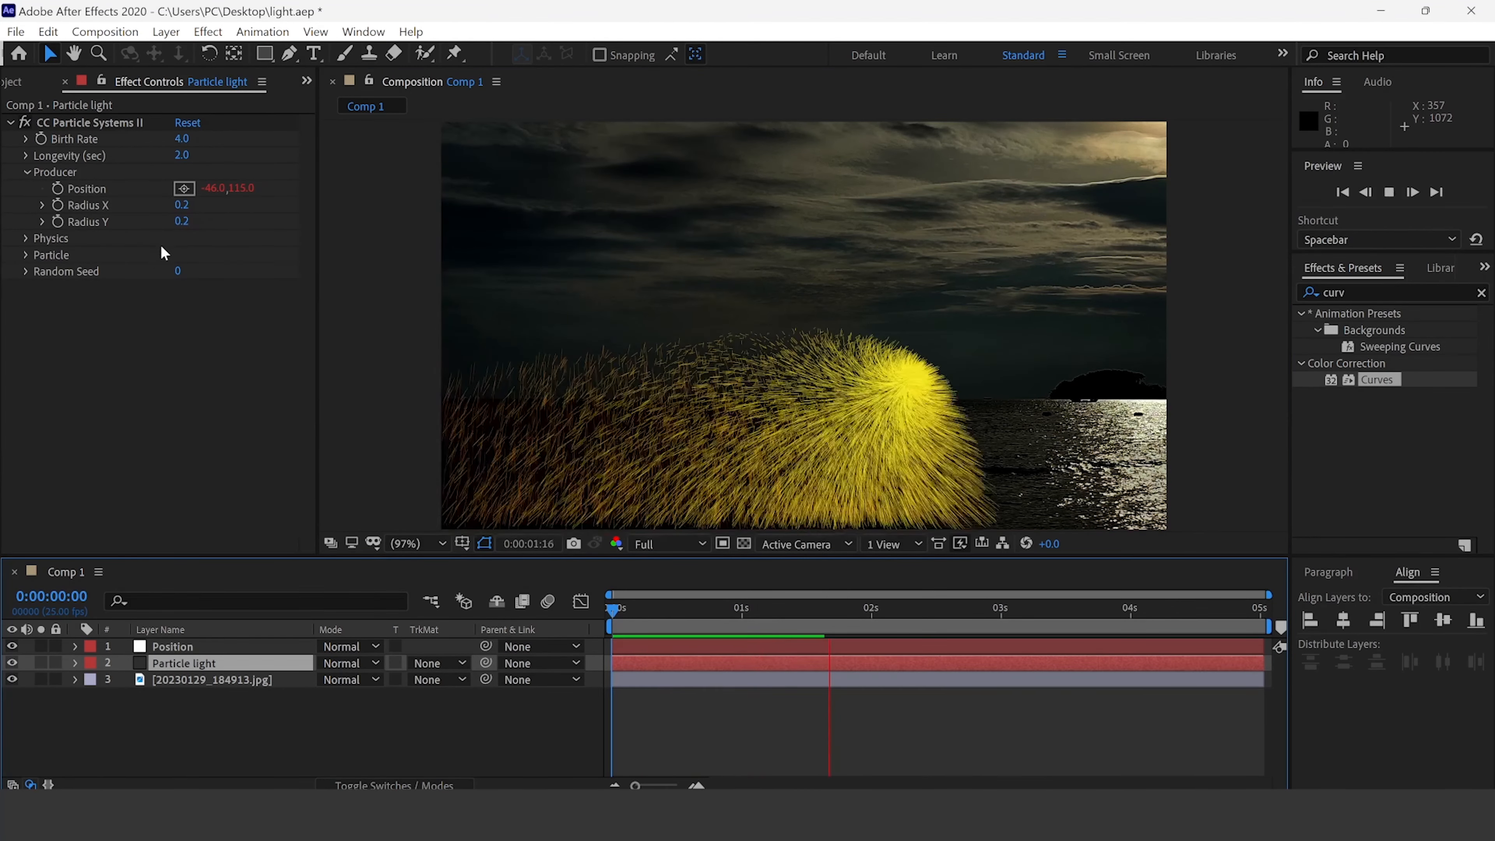
key(space)
Set the particle Physics animation type to Direction Normalized and preview the composition from the first frame.
click(27, 237)
click(27, 238)
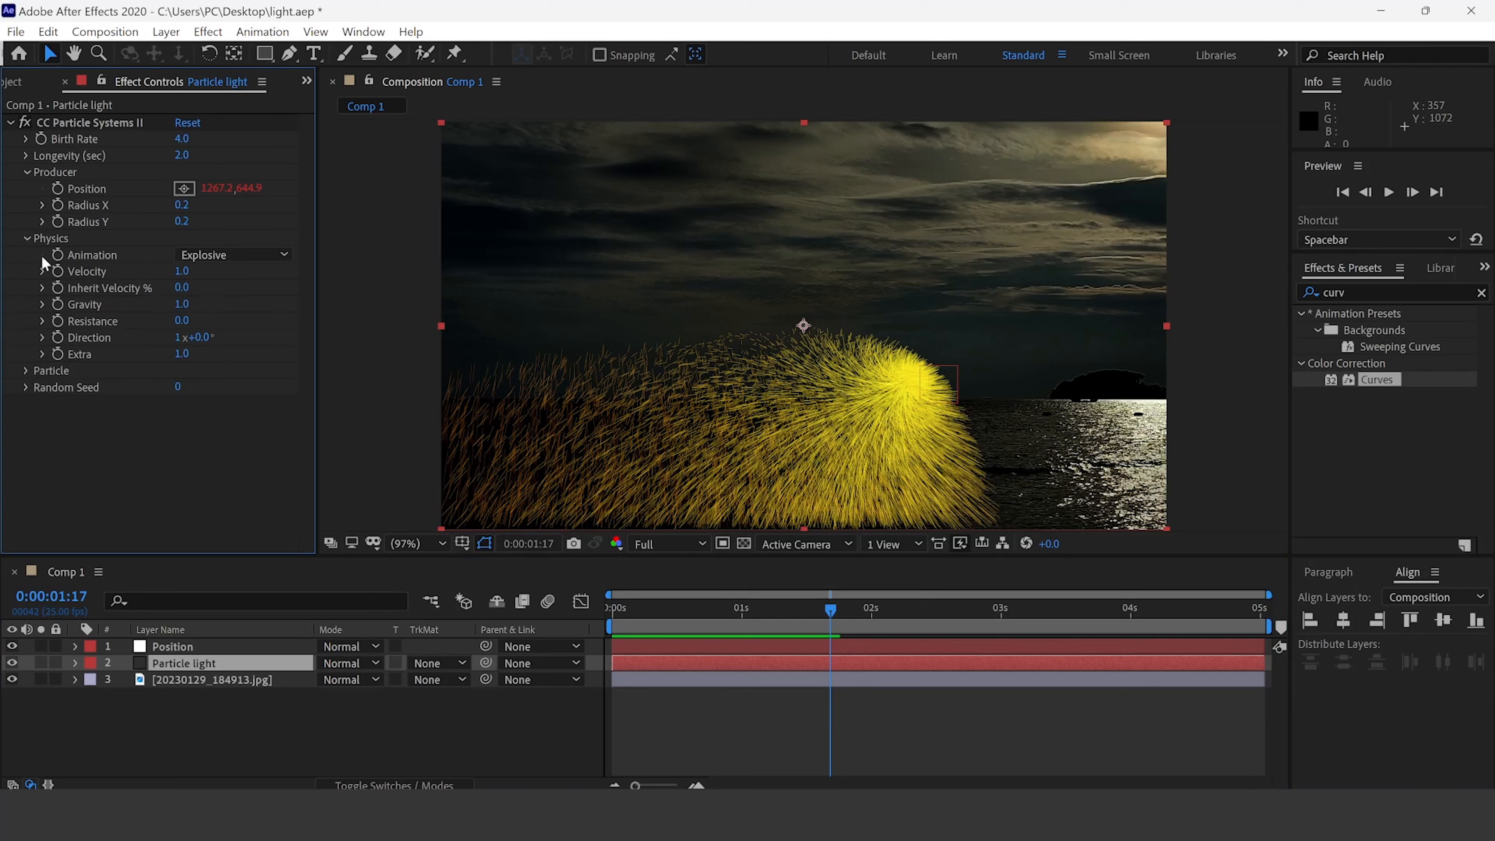
click(206, 260)
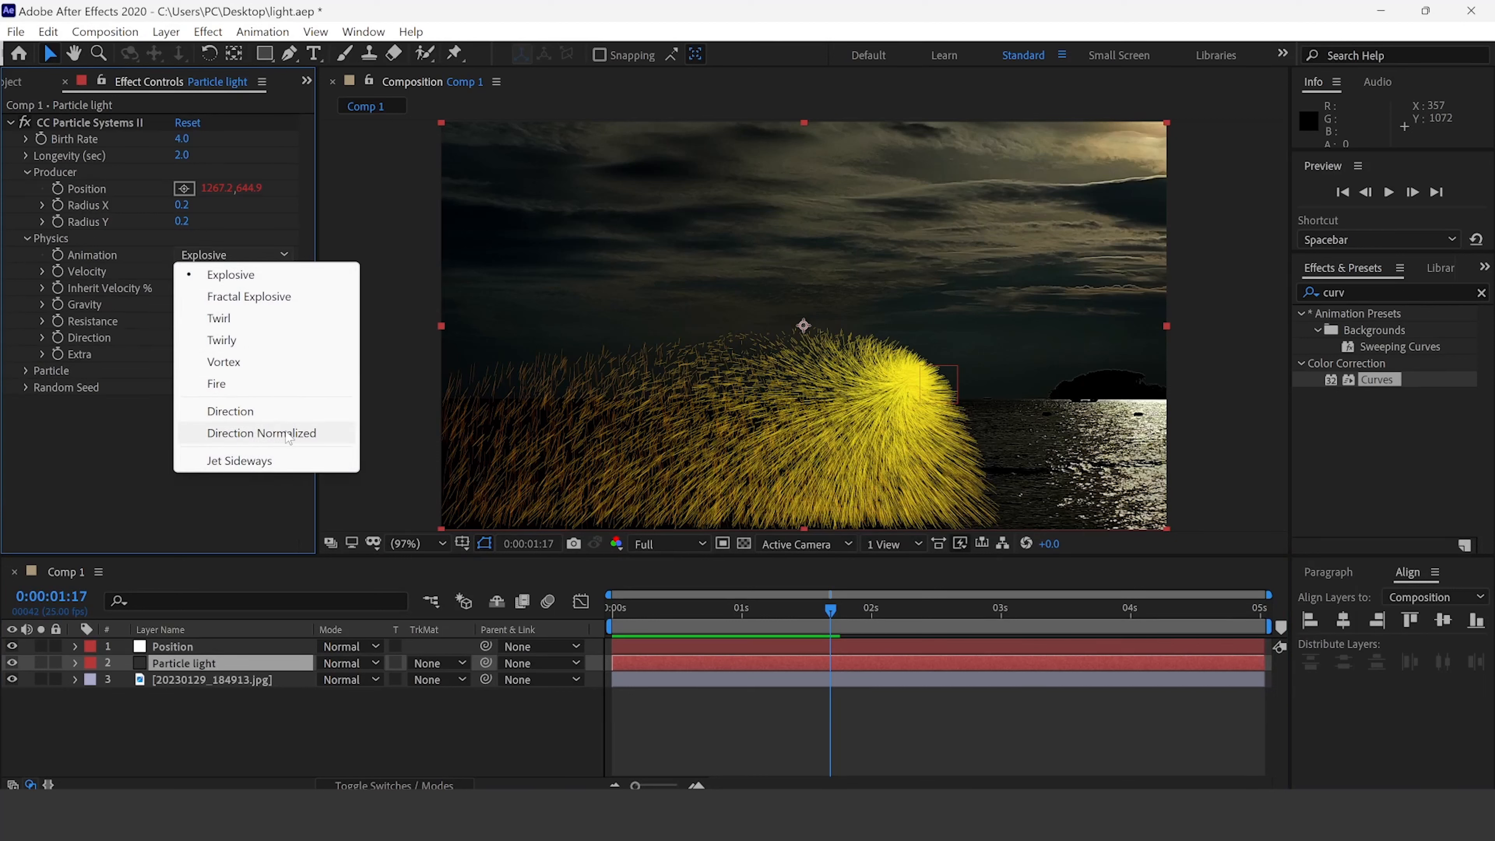
click(285, 432)
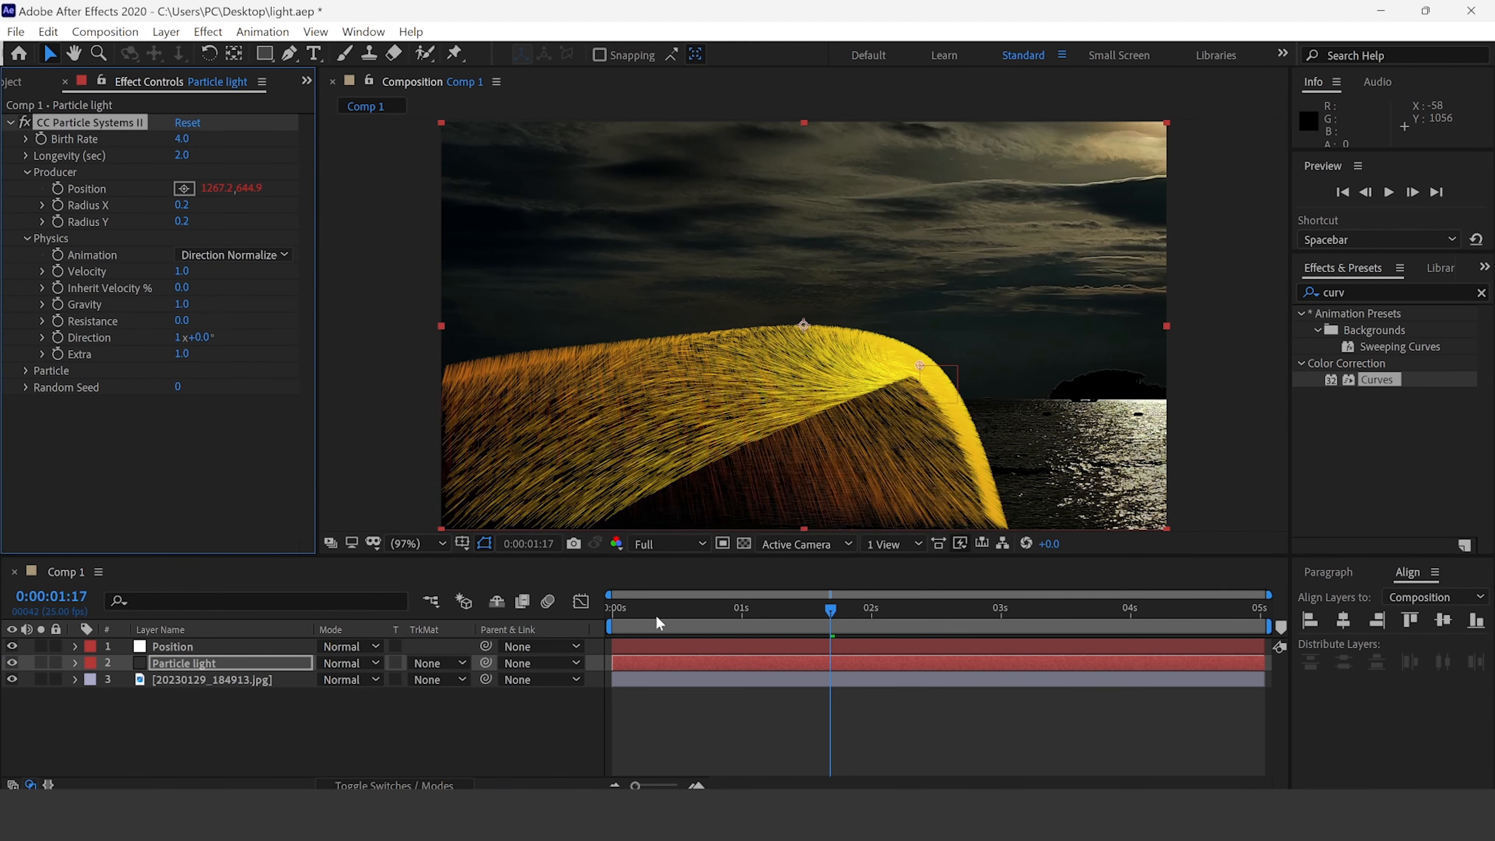
drag(659, 624, 597, 615)
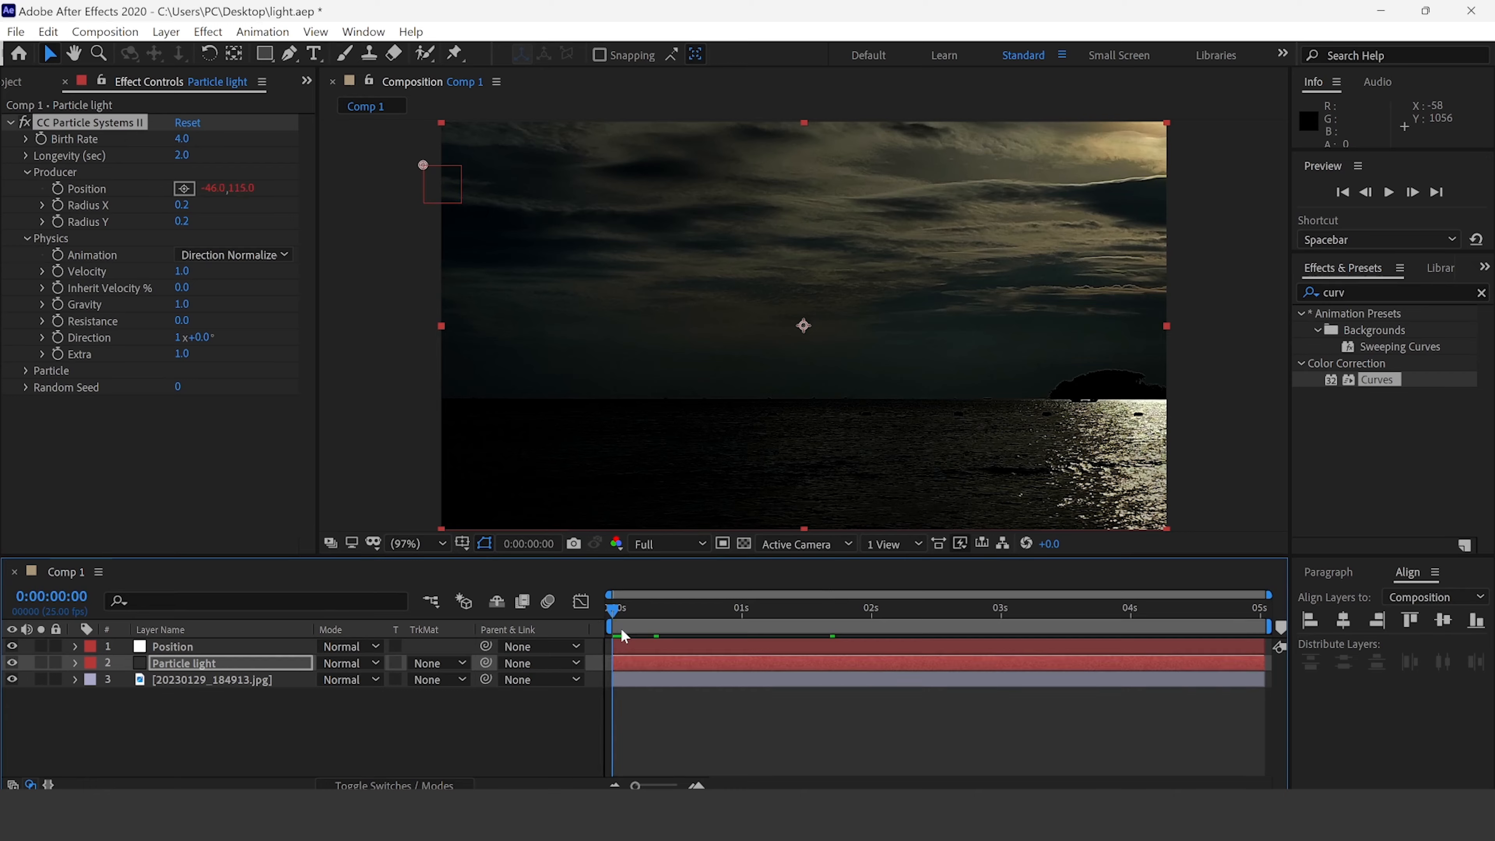
key(space)
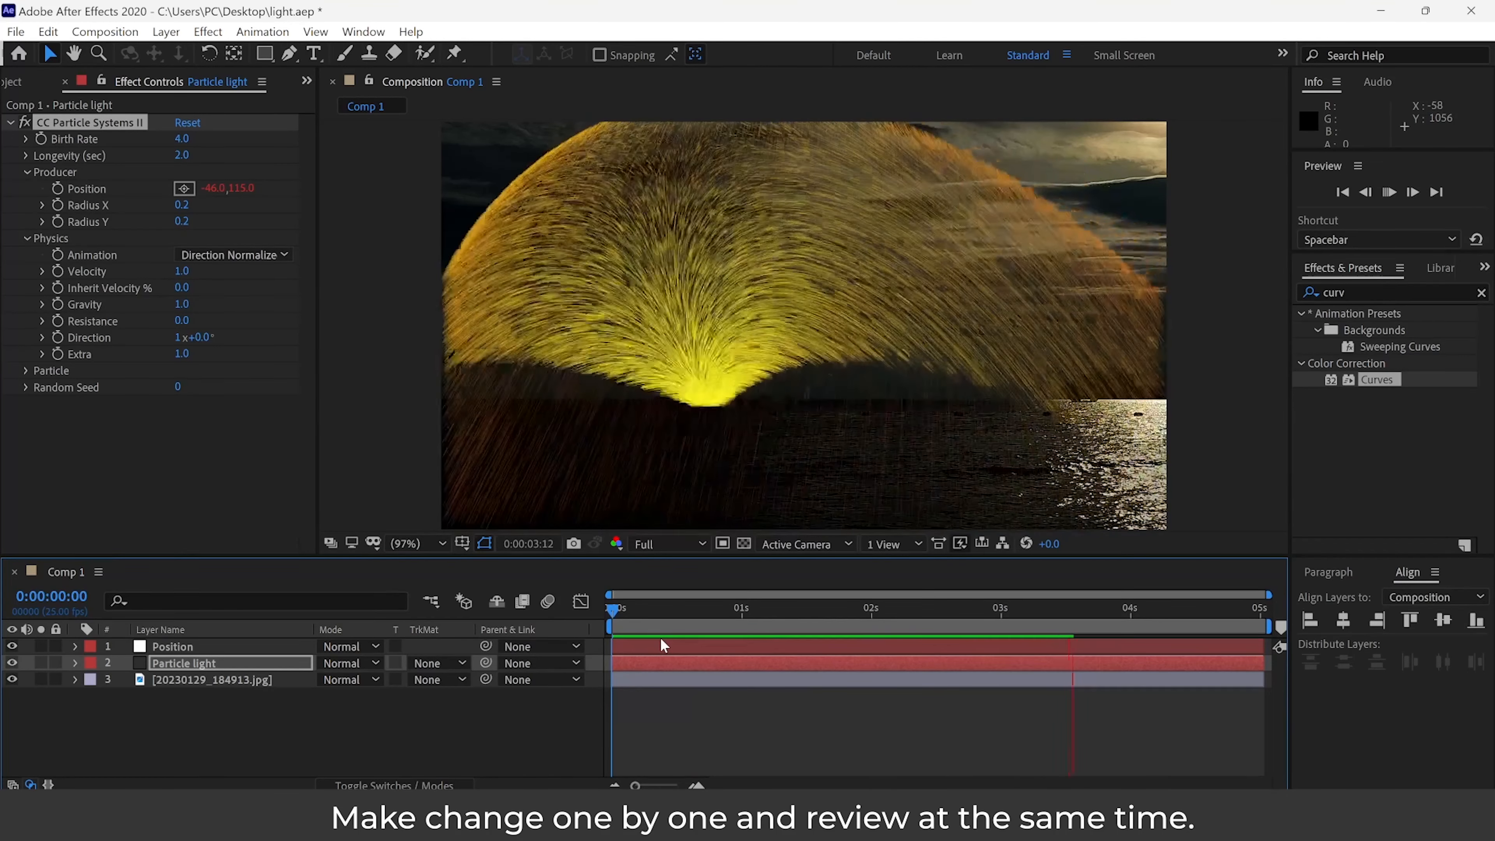
key(space)
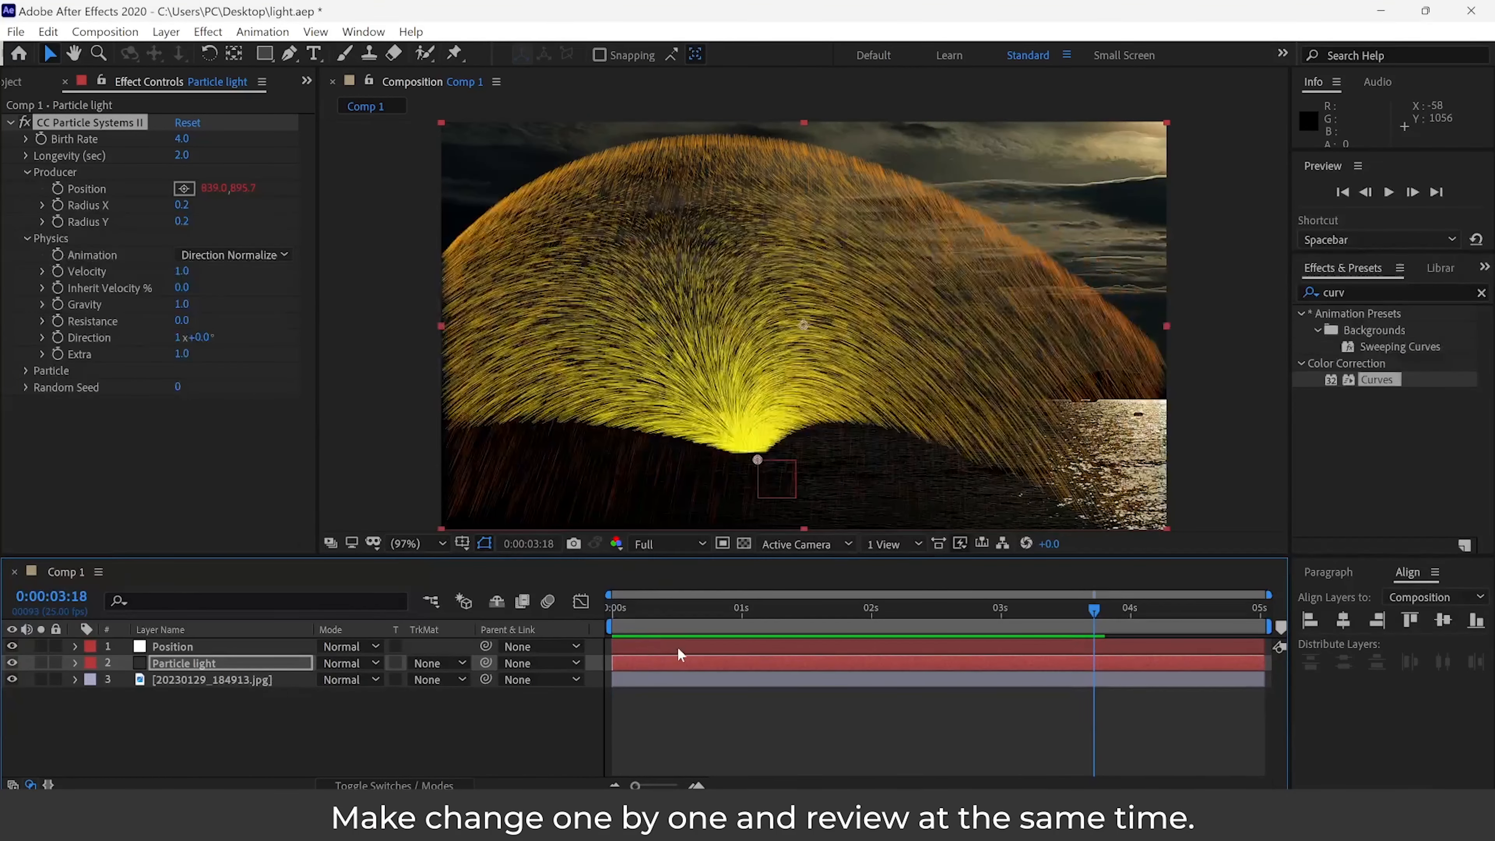
Set the particle Physics Velocity, Gravity, Direction and Extra values to 0 and preview the streak from the first frame.
click(183, 271)
text(0)
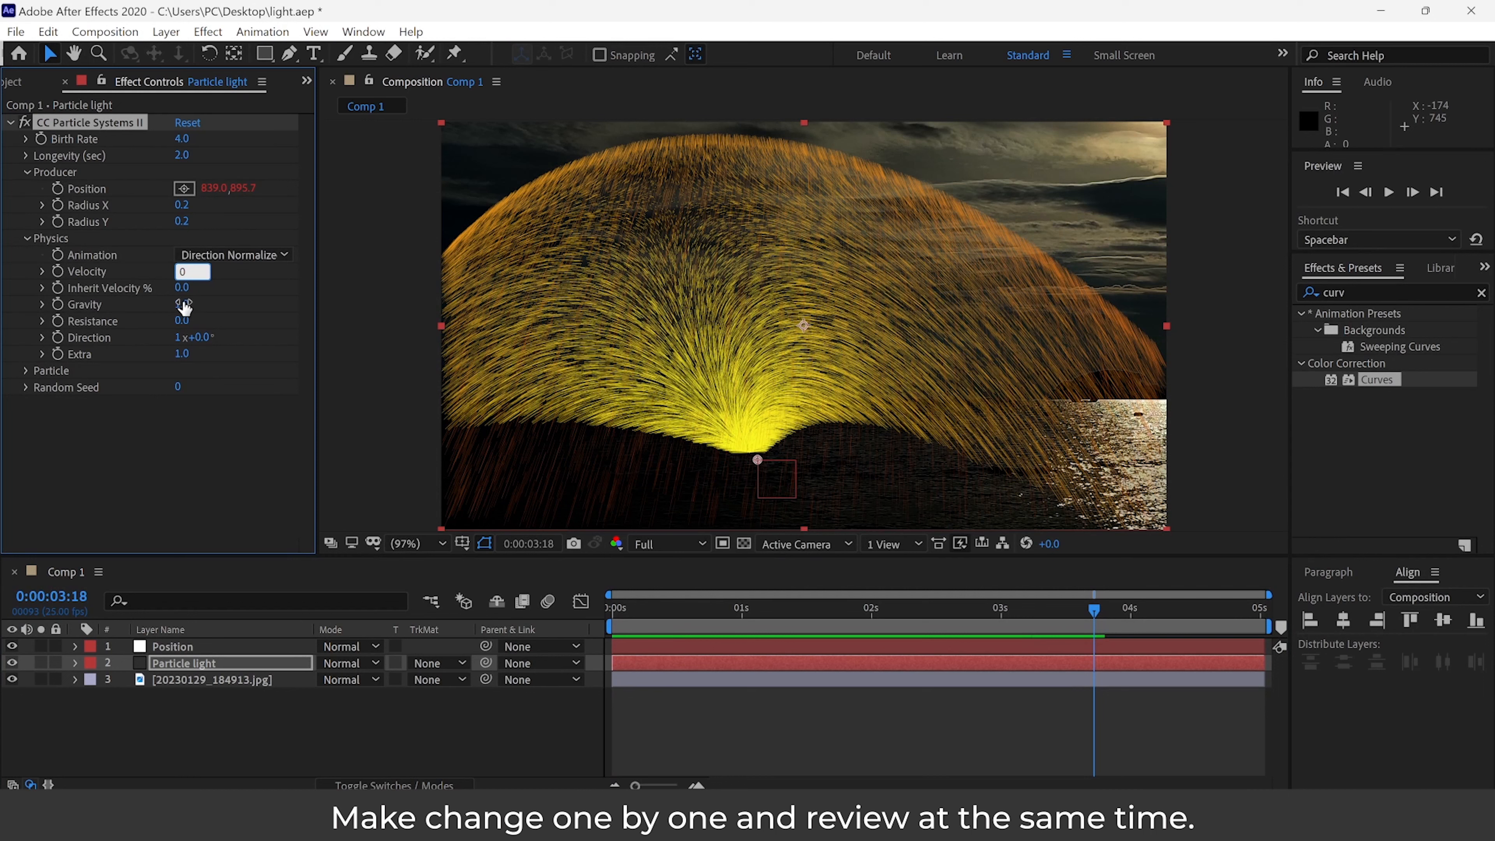
key(Return)
click(180, 337)
text(0)
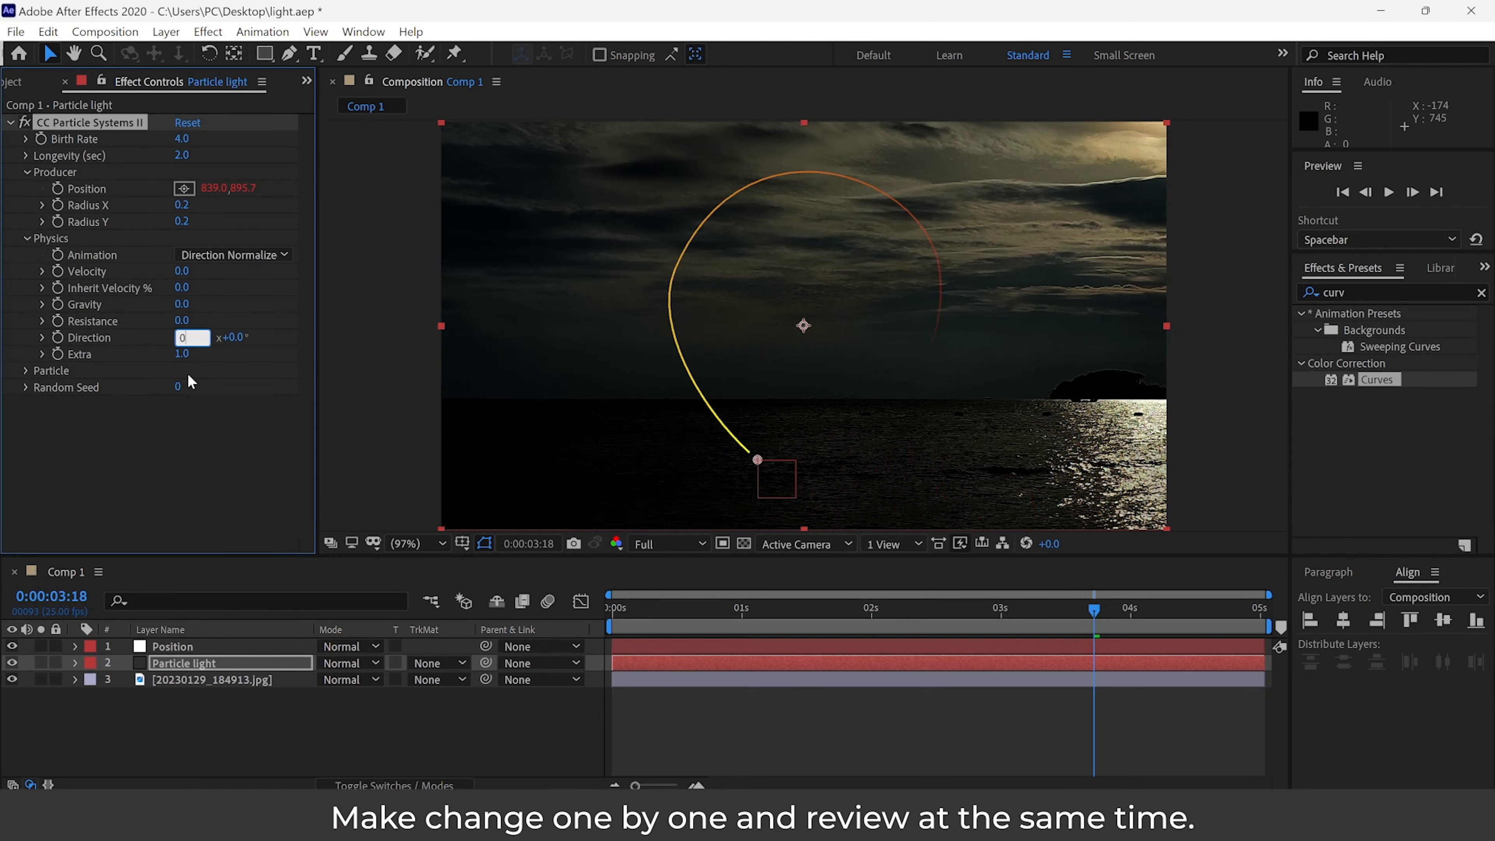
key(Return)
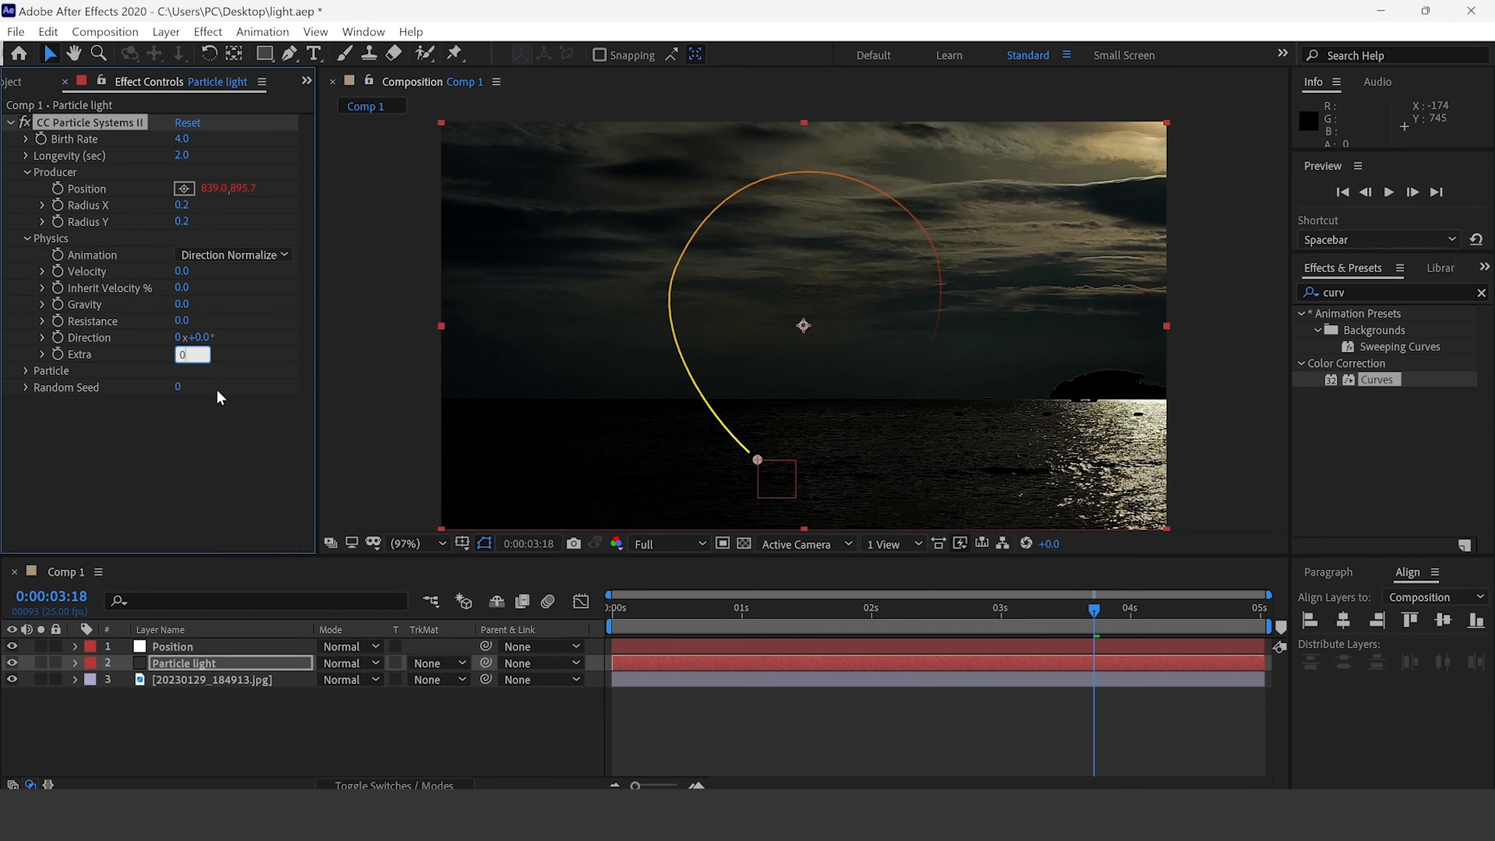
key(Return)
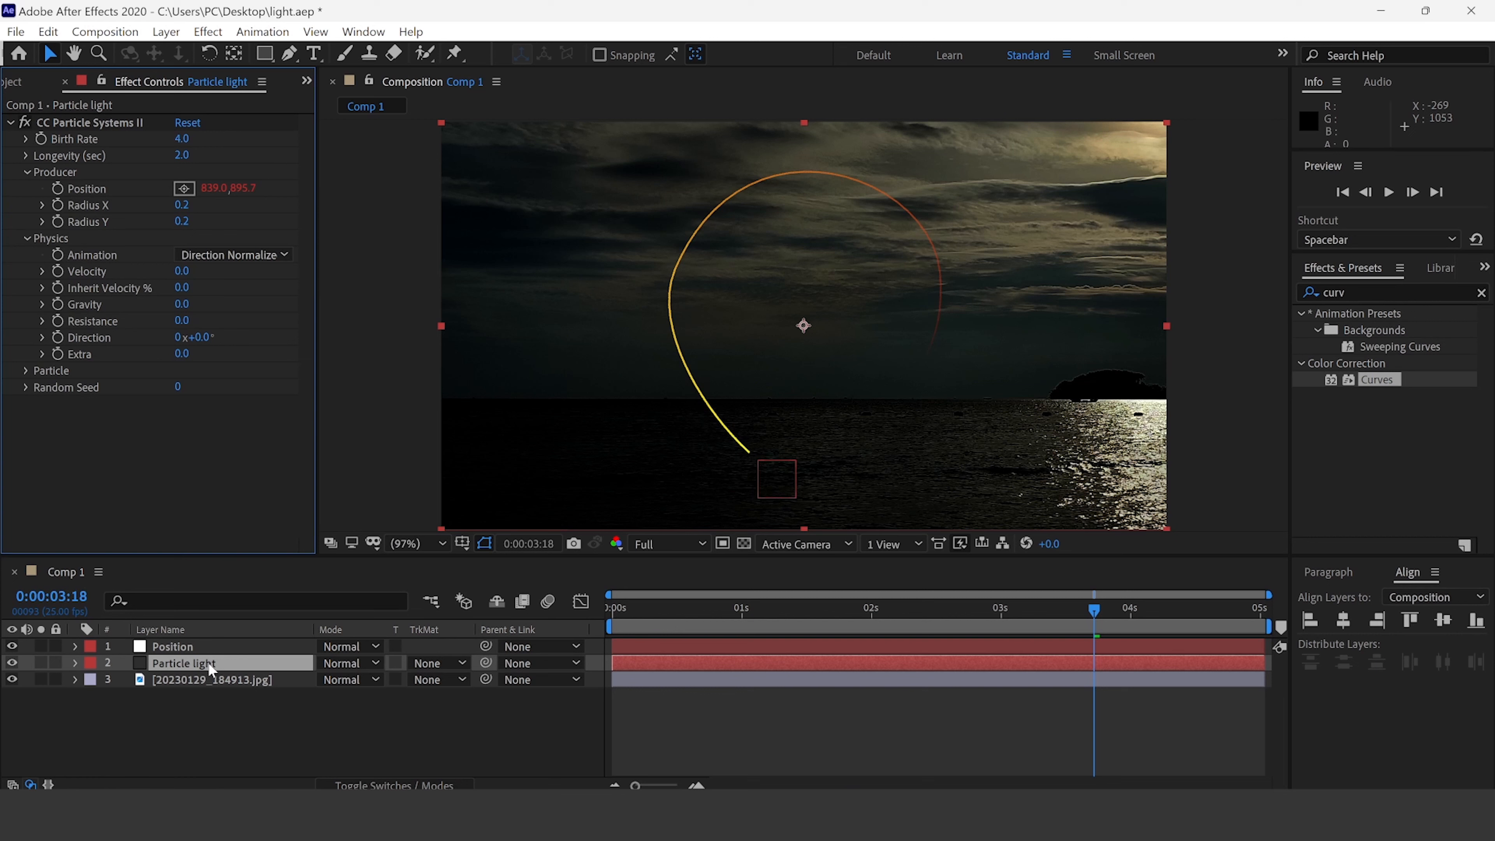
drag(669, 609, 585, 608)
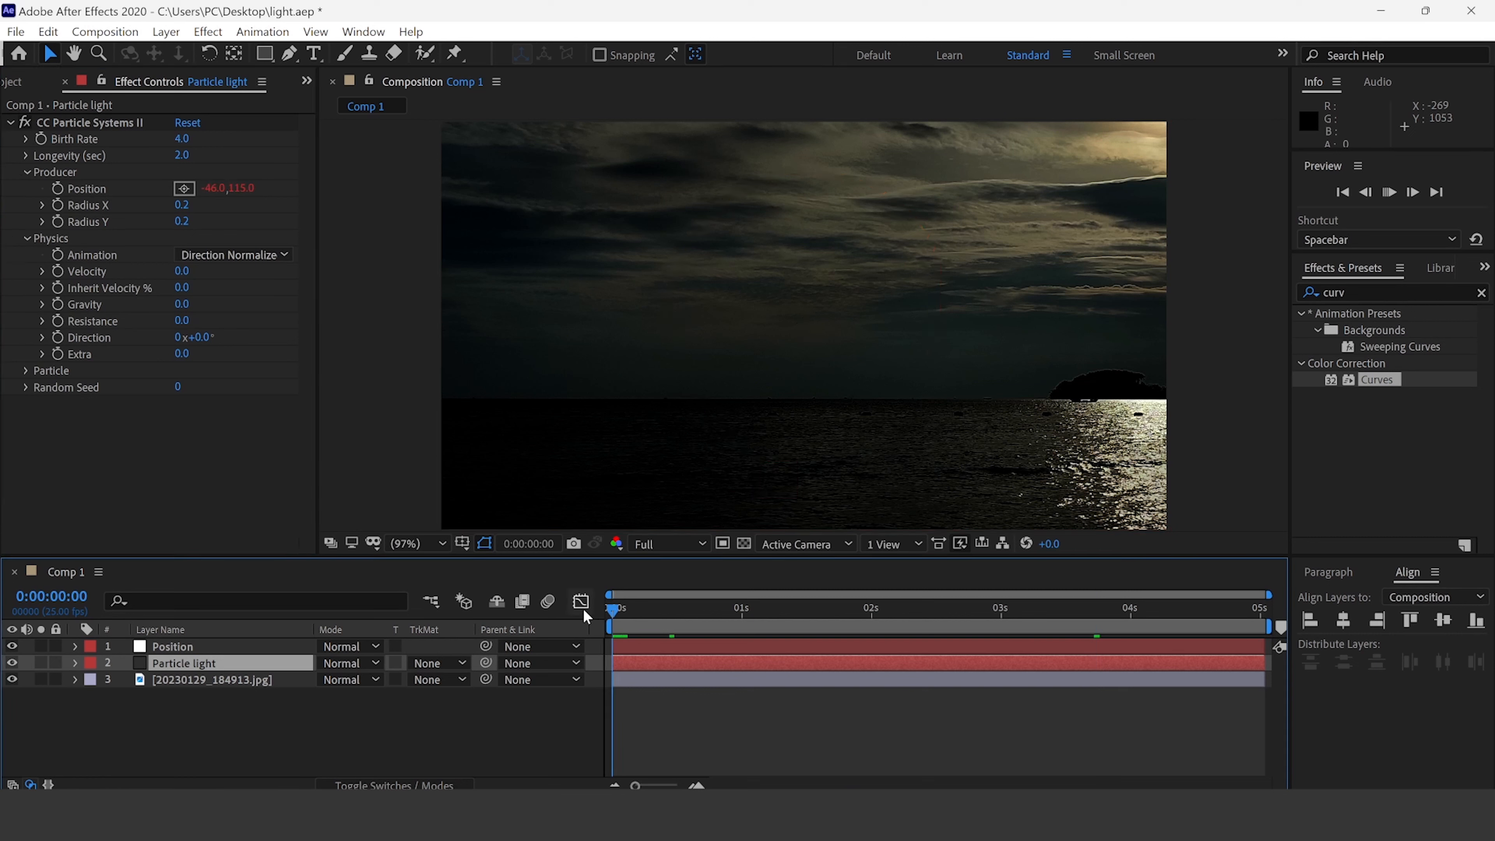
key(space)
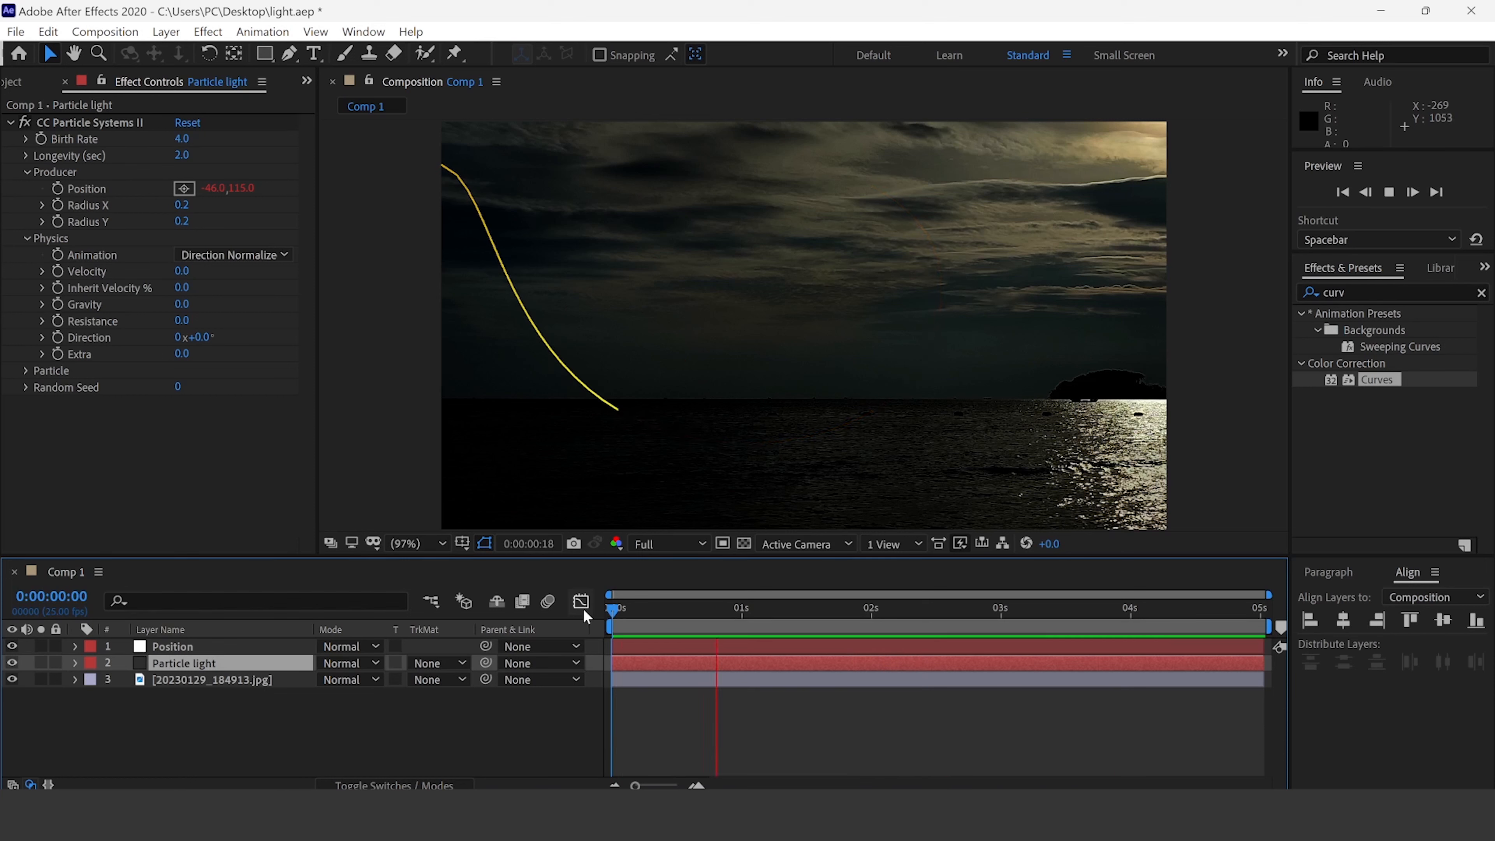
key(space)
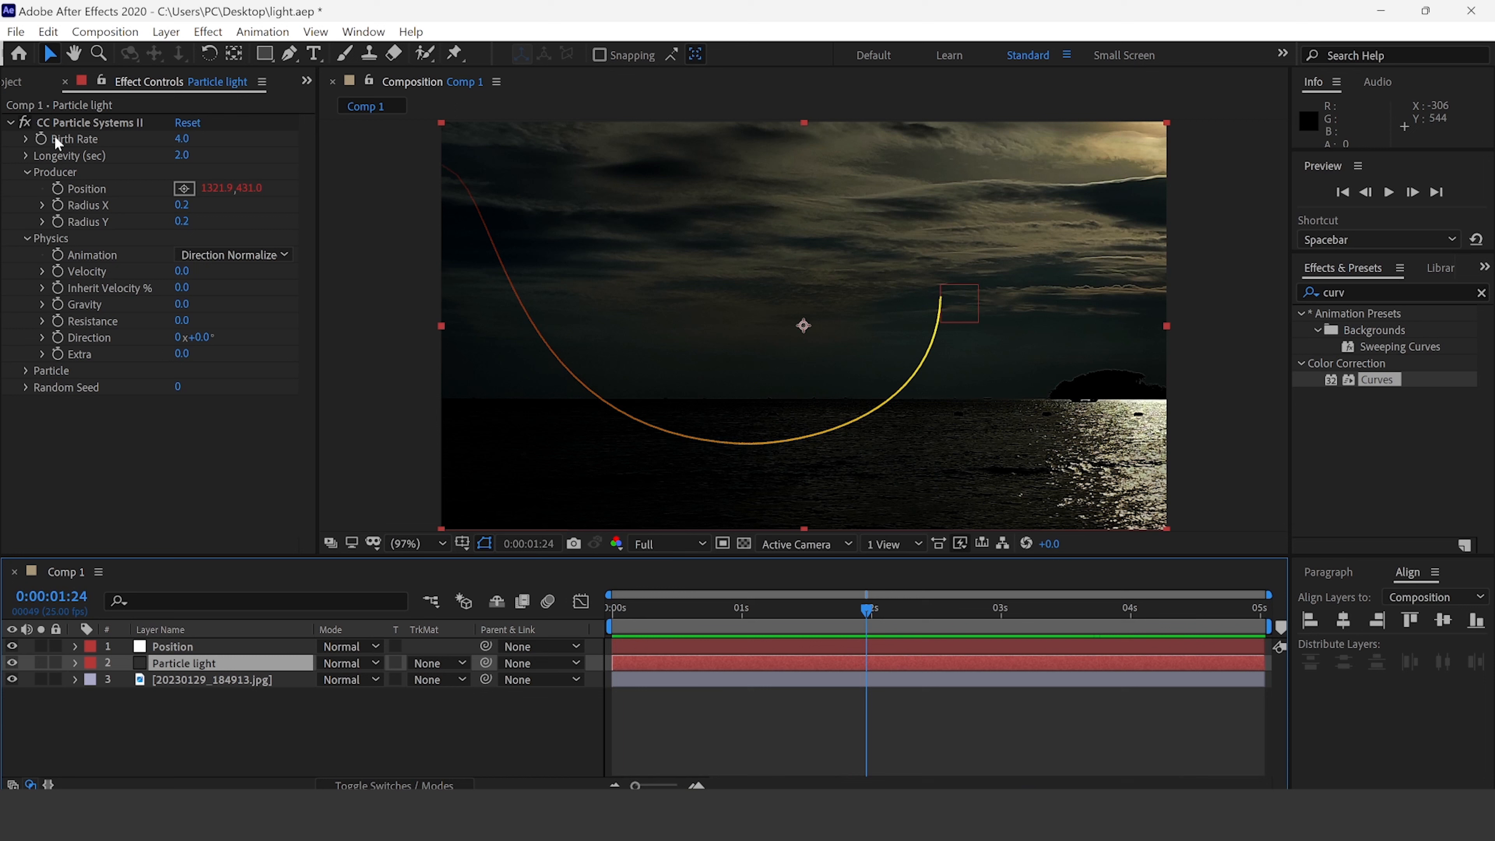
Set the particles' Longevity to 1.2 seconds and preview the light streak from the first frame.
click(183, 156)
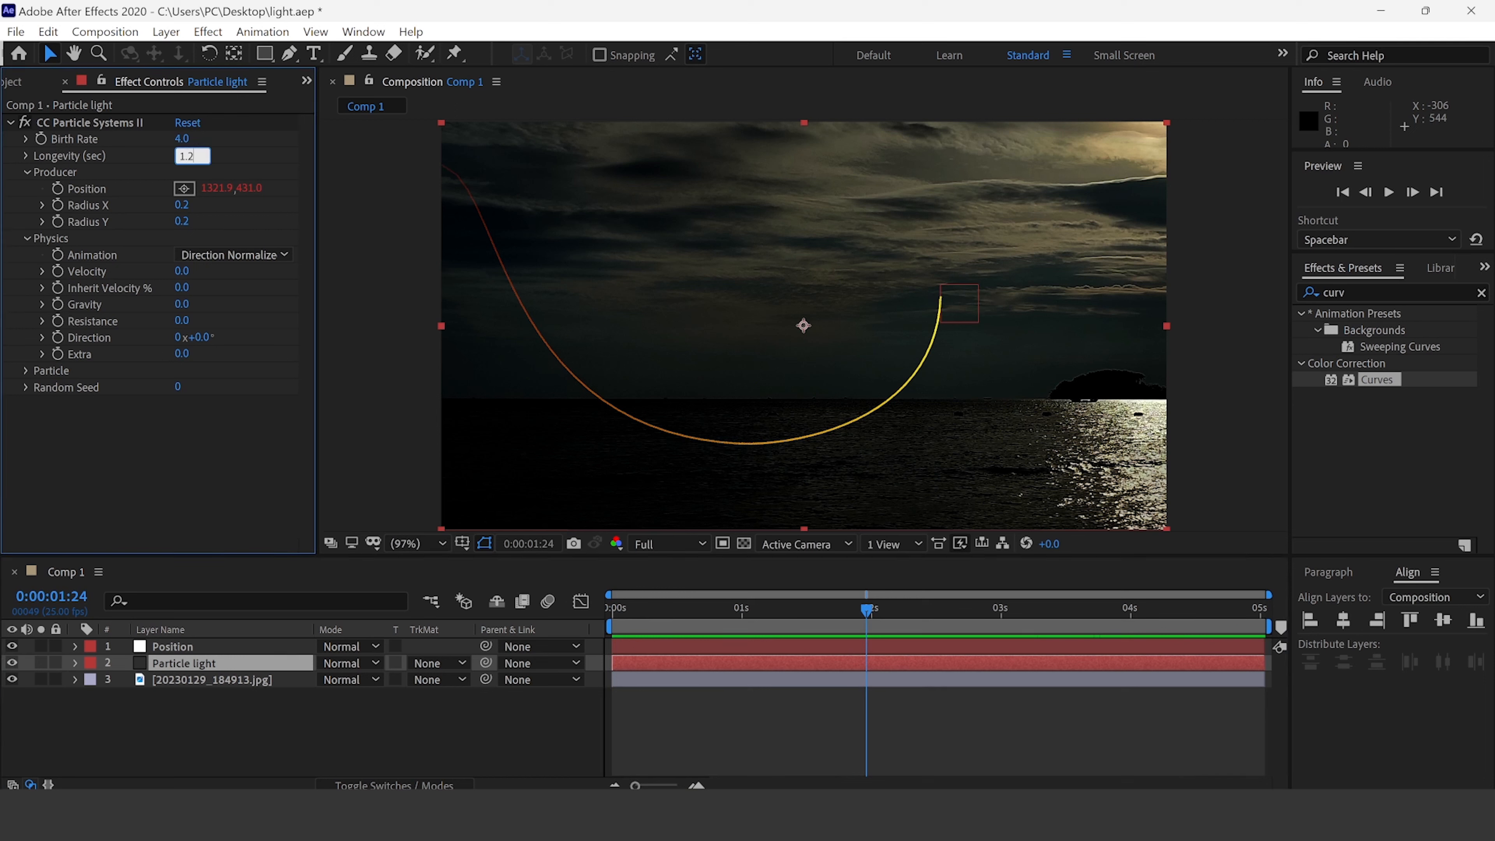
click(229, 476)
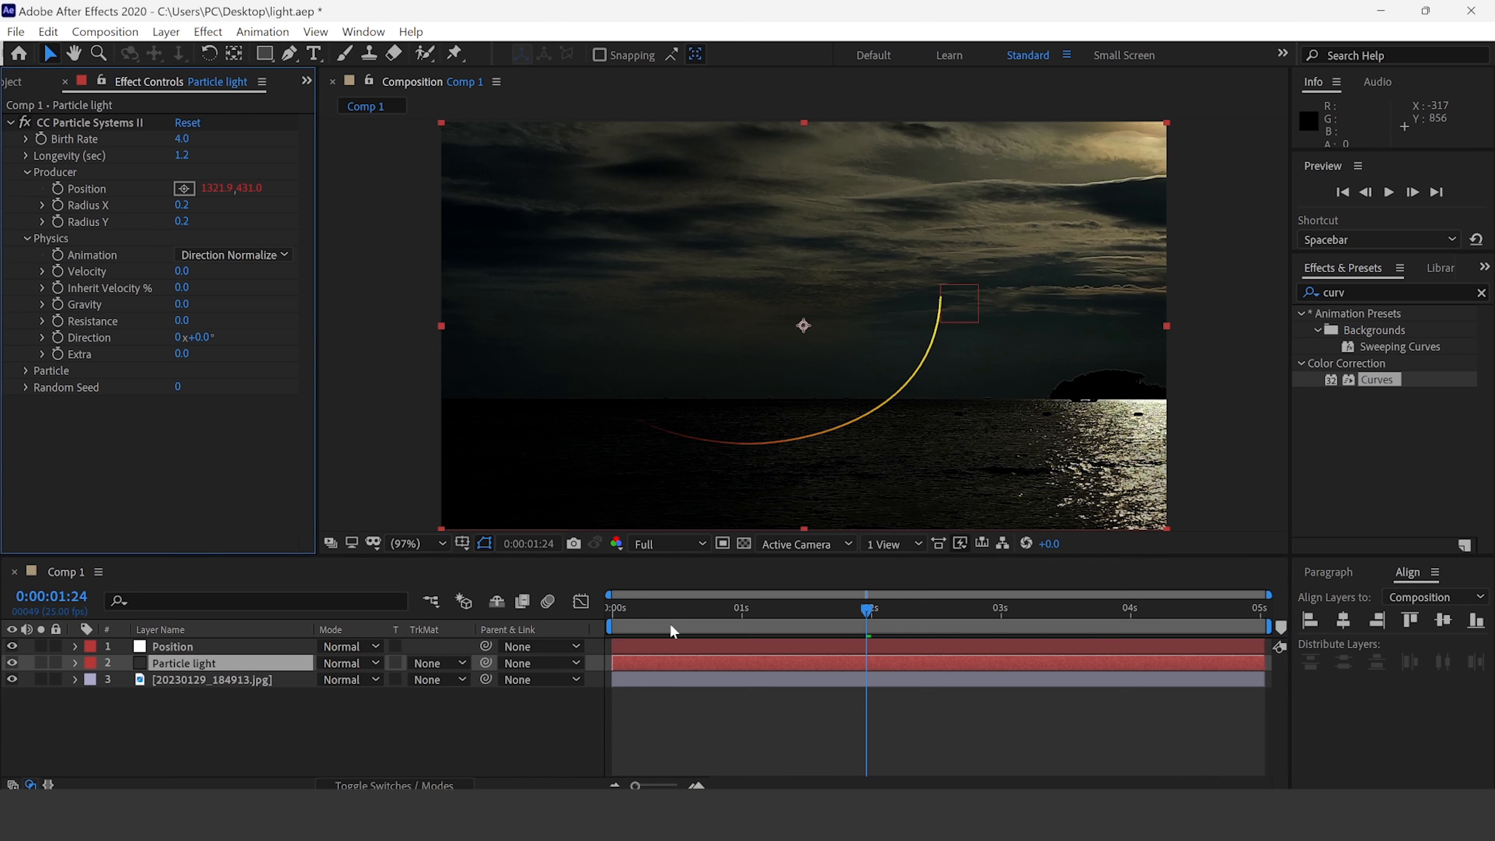
key(Home)
key(space)
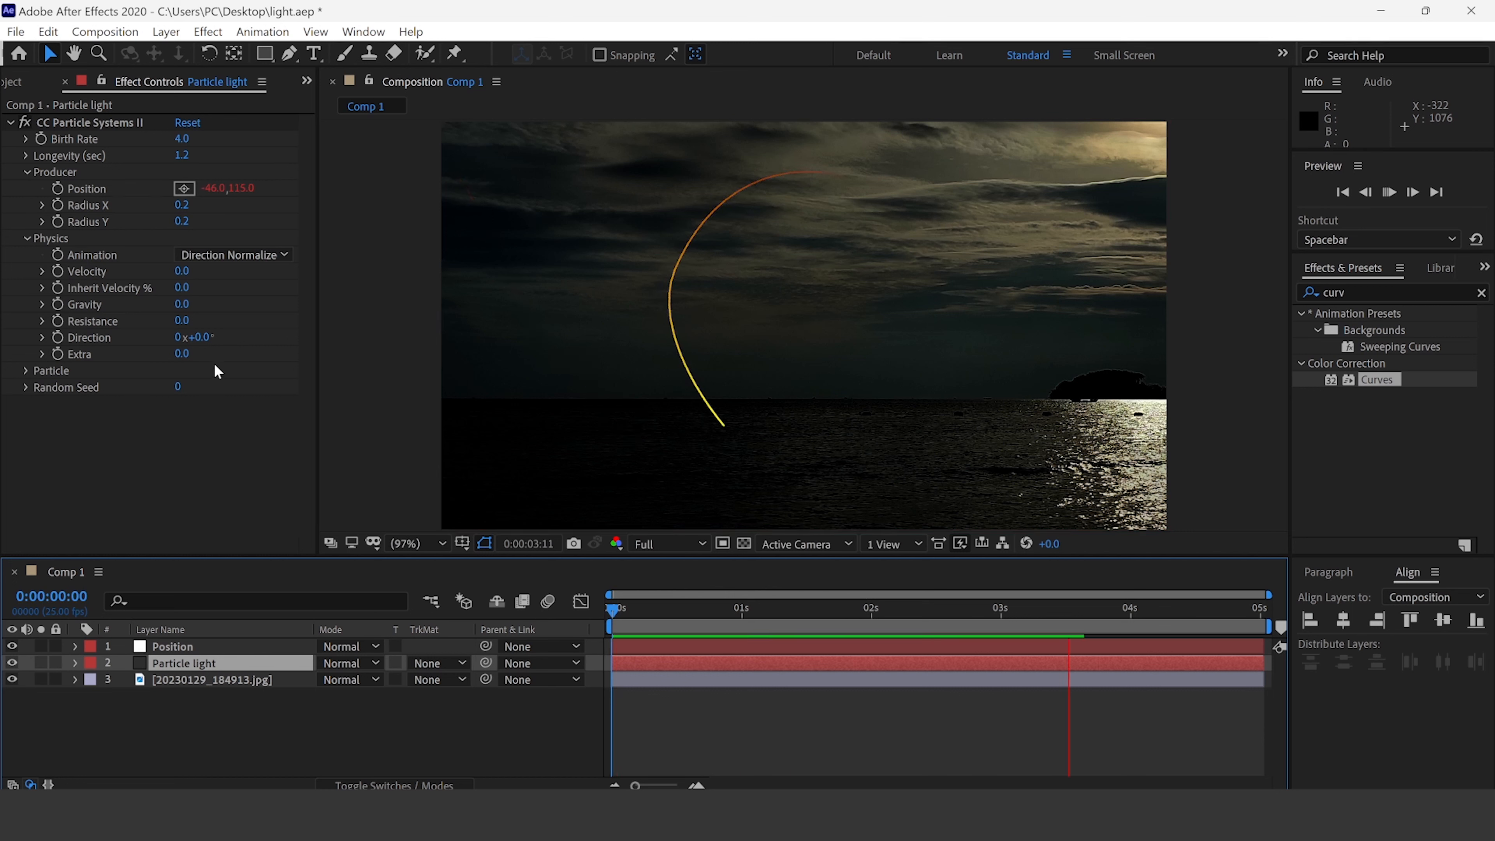
Try the Star and Faded Sphere particle types on the light streak and return the Particle Type to Line.
key(space)
click(26, 370)
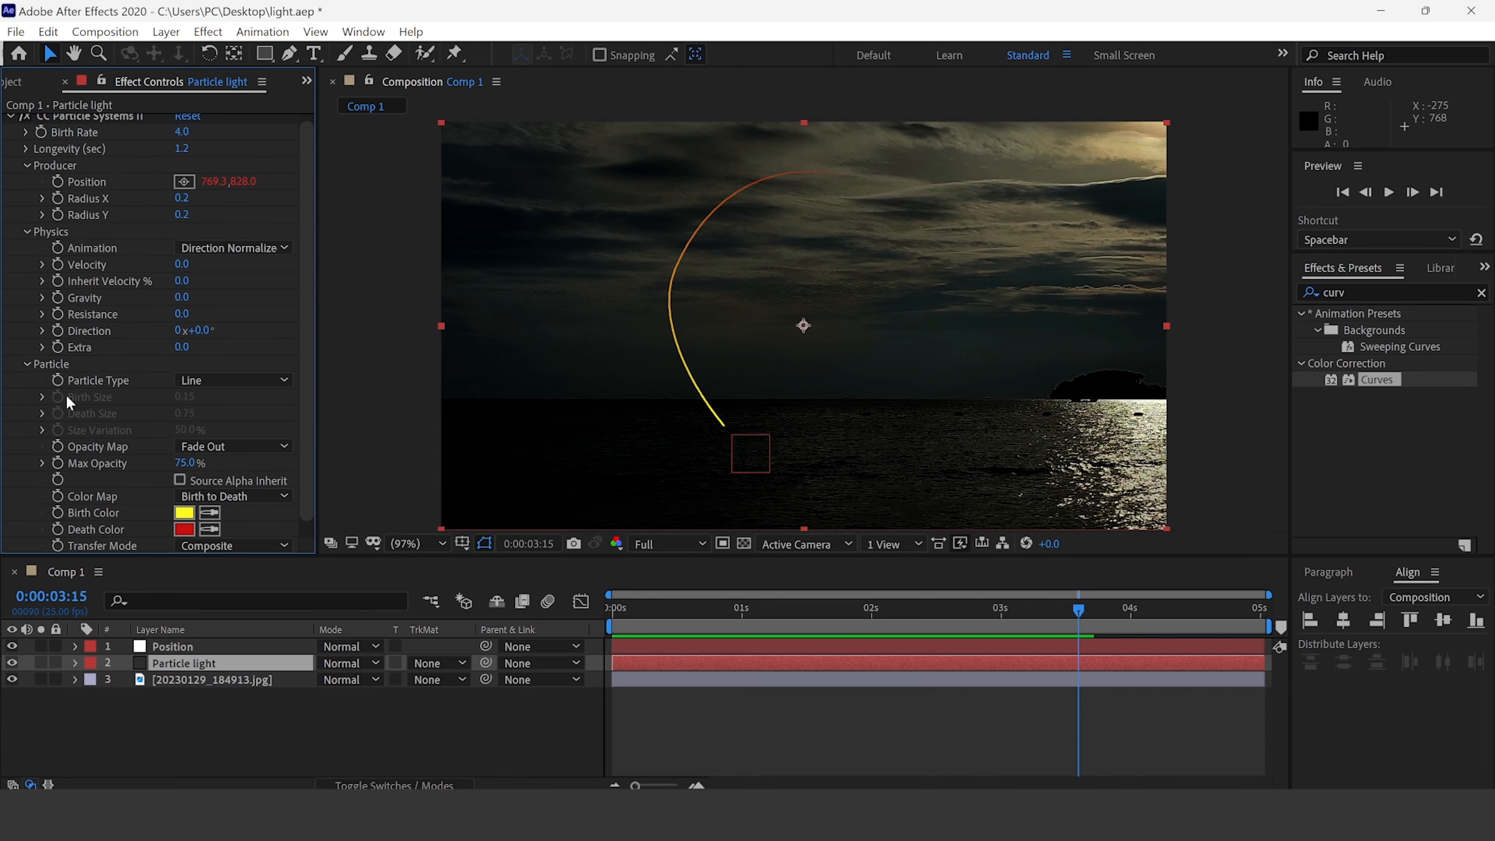
scroll(307, 359, down, 1)
click(236, 364)
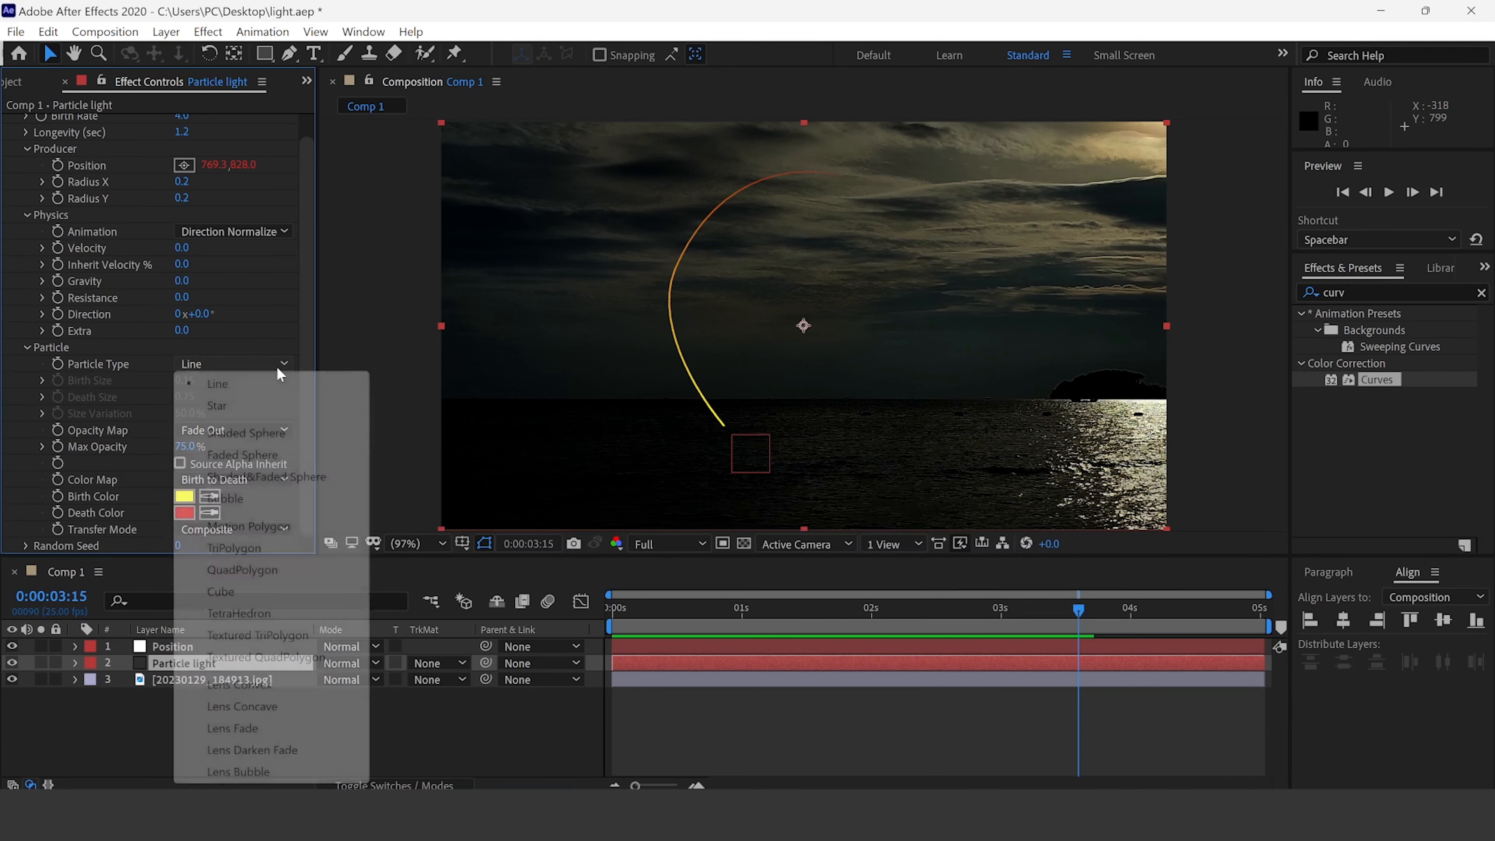
click(269, 406)
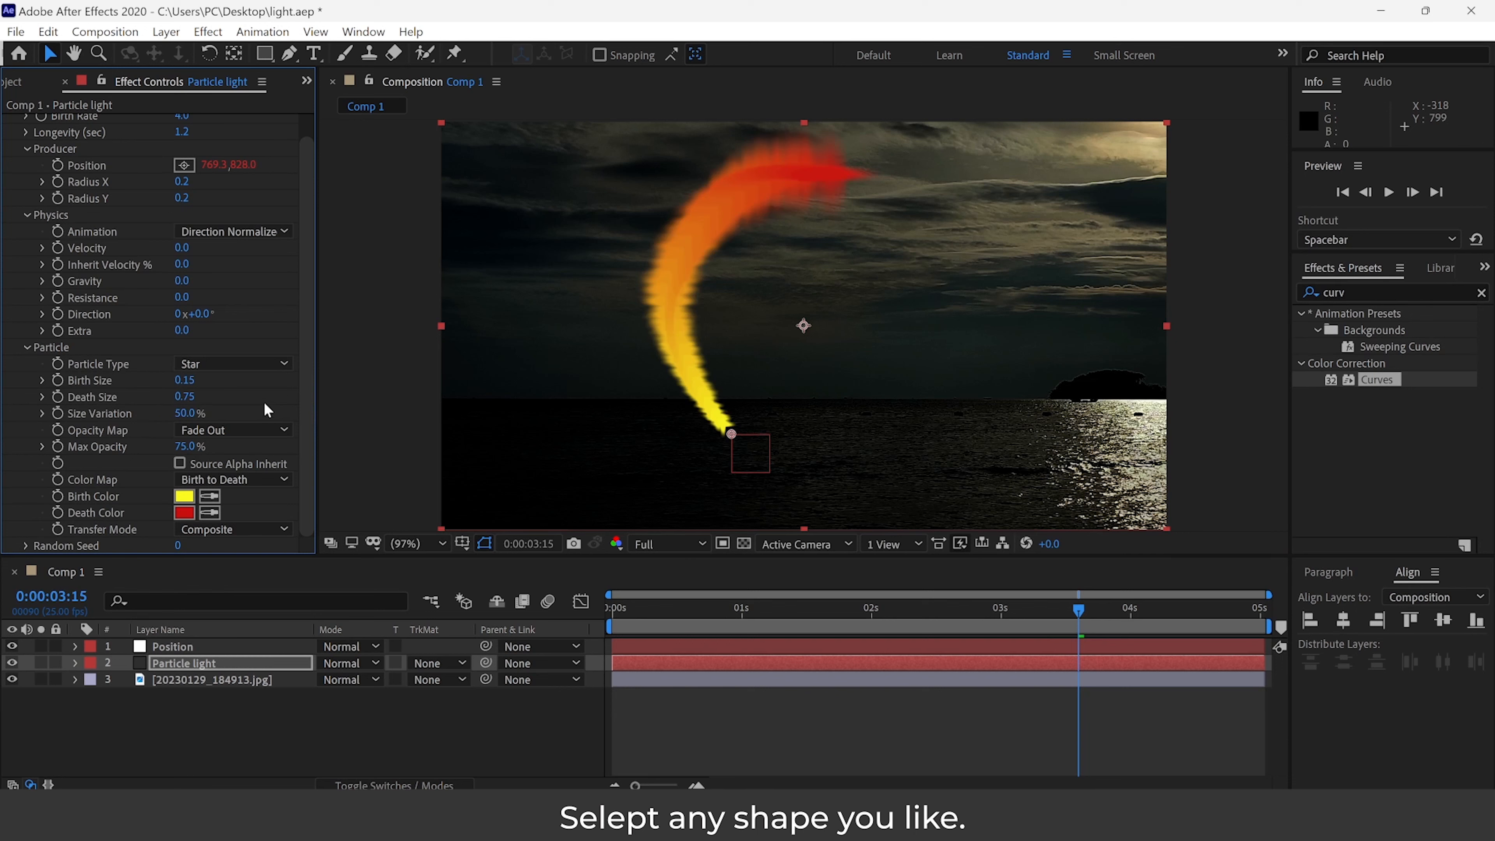
click(248, 365)
click(262, 455)
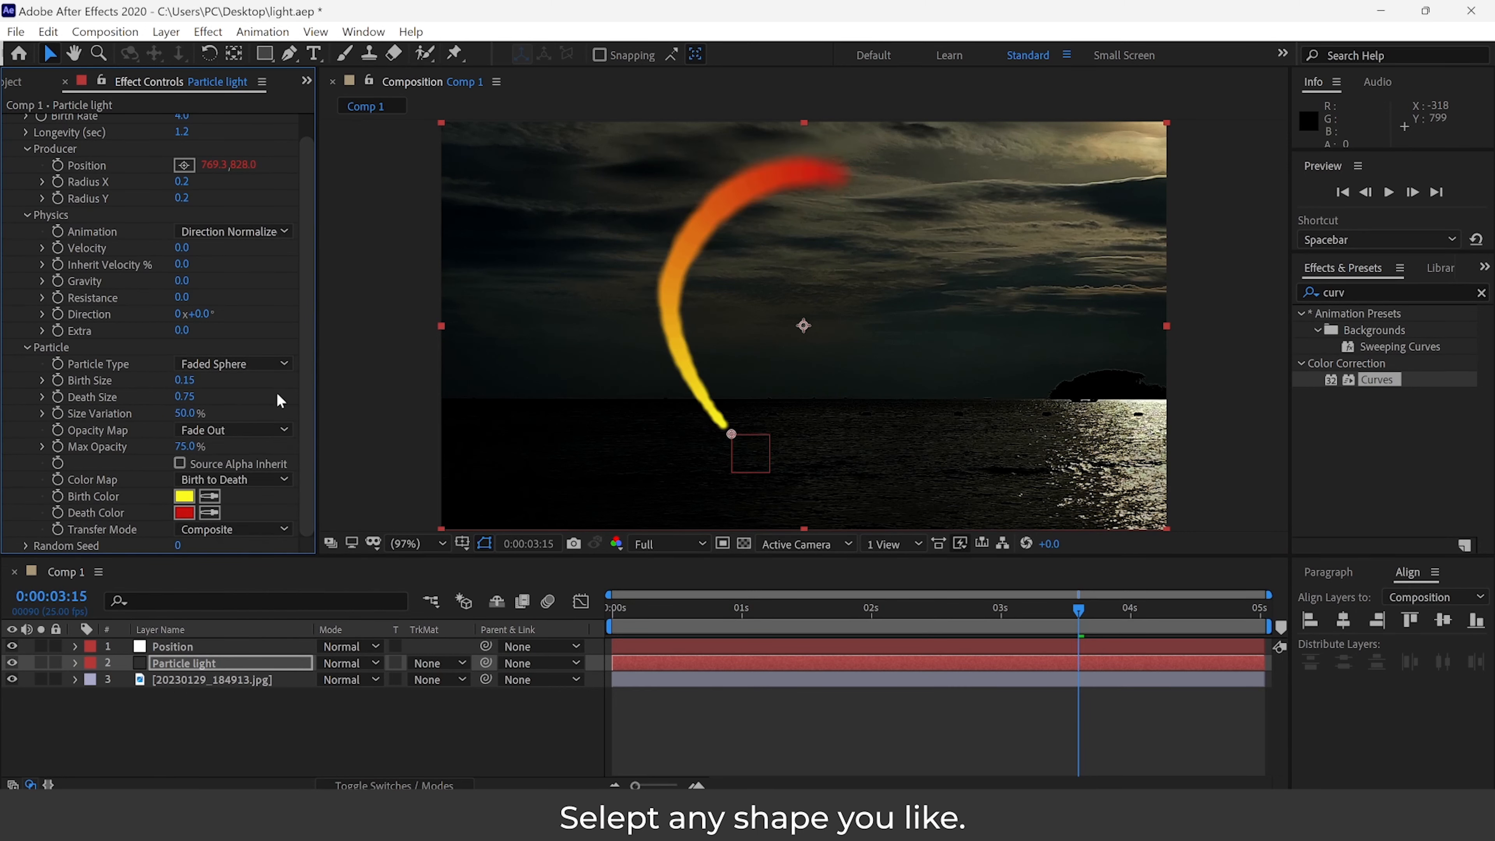
click(262, 364)
click(266, 397)
click(268, 364)
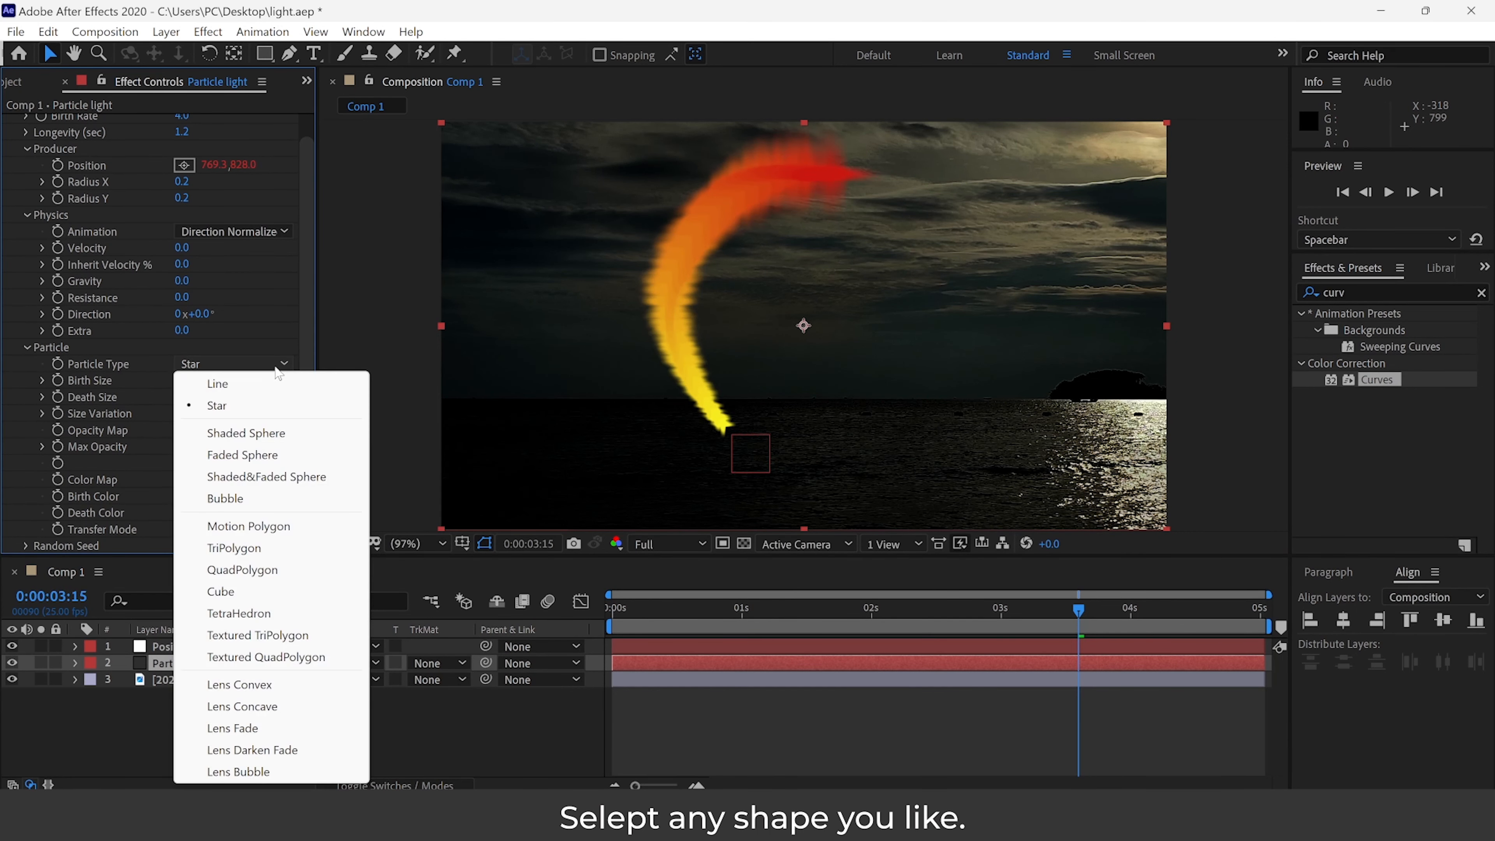
click(268, 383)
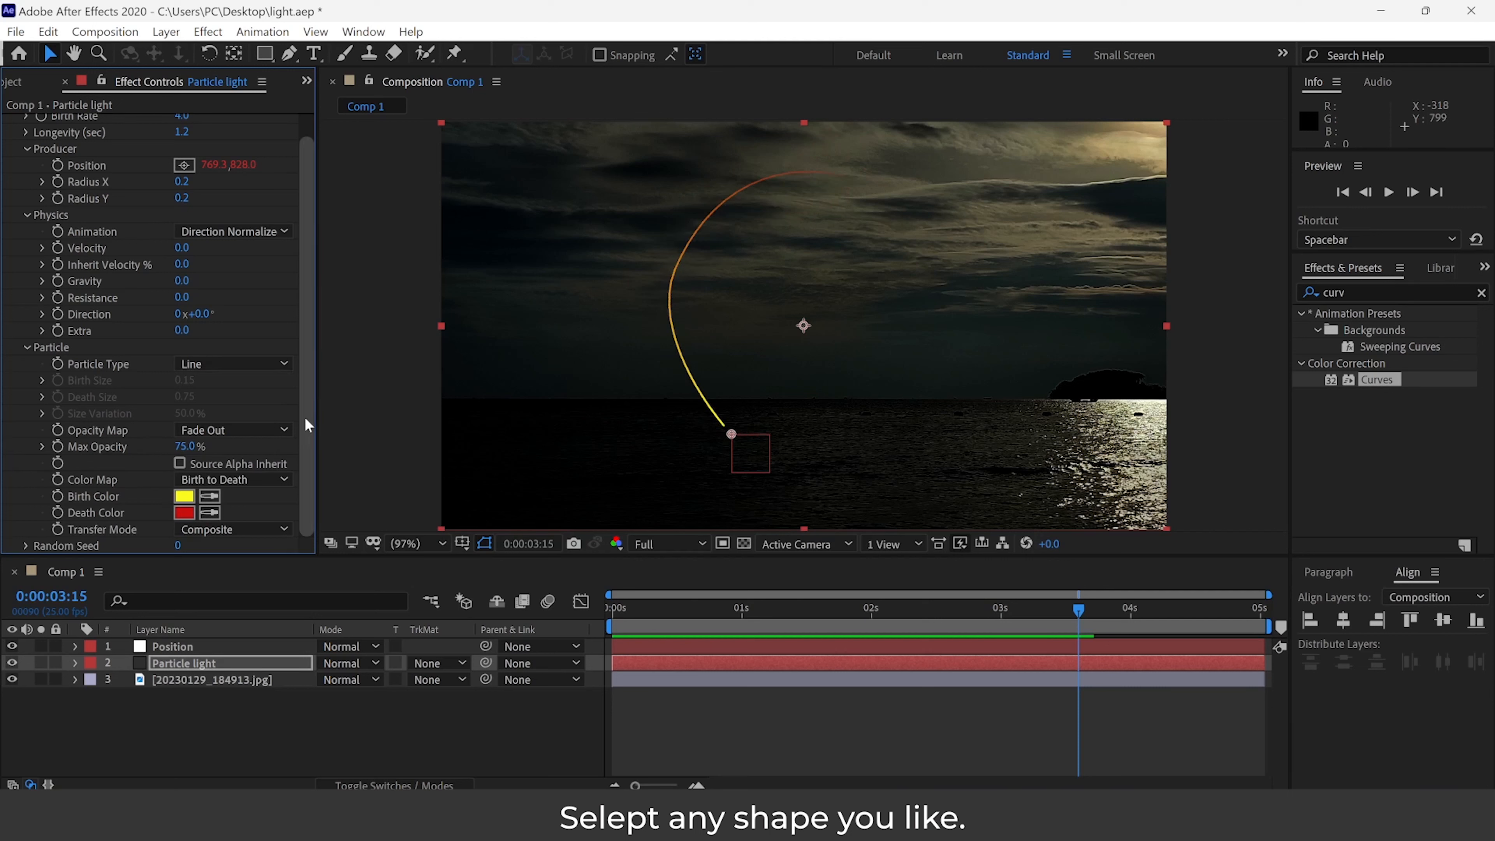
Set the particles' Transfer Mode to Add and their Birth Color to bright cyan 00E0FF.
click(278, 529)
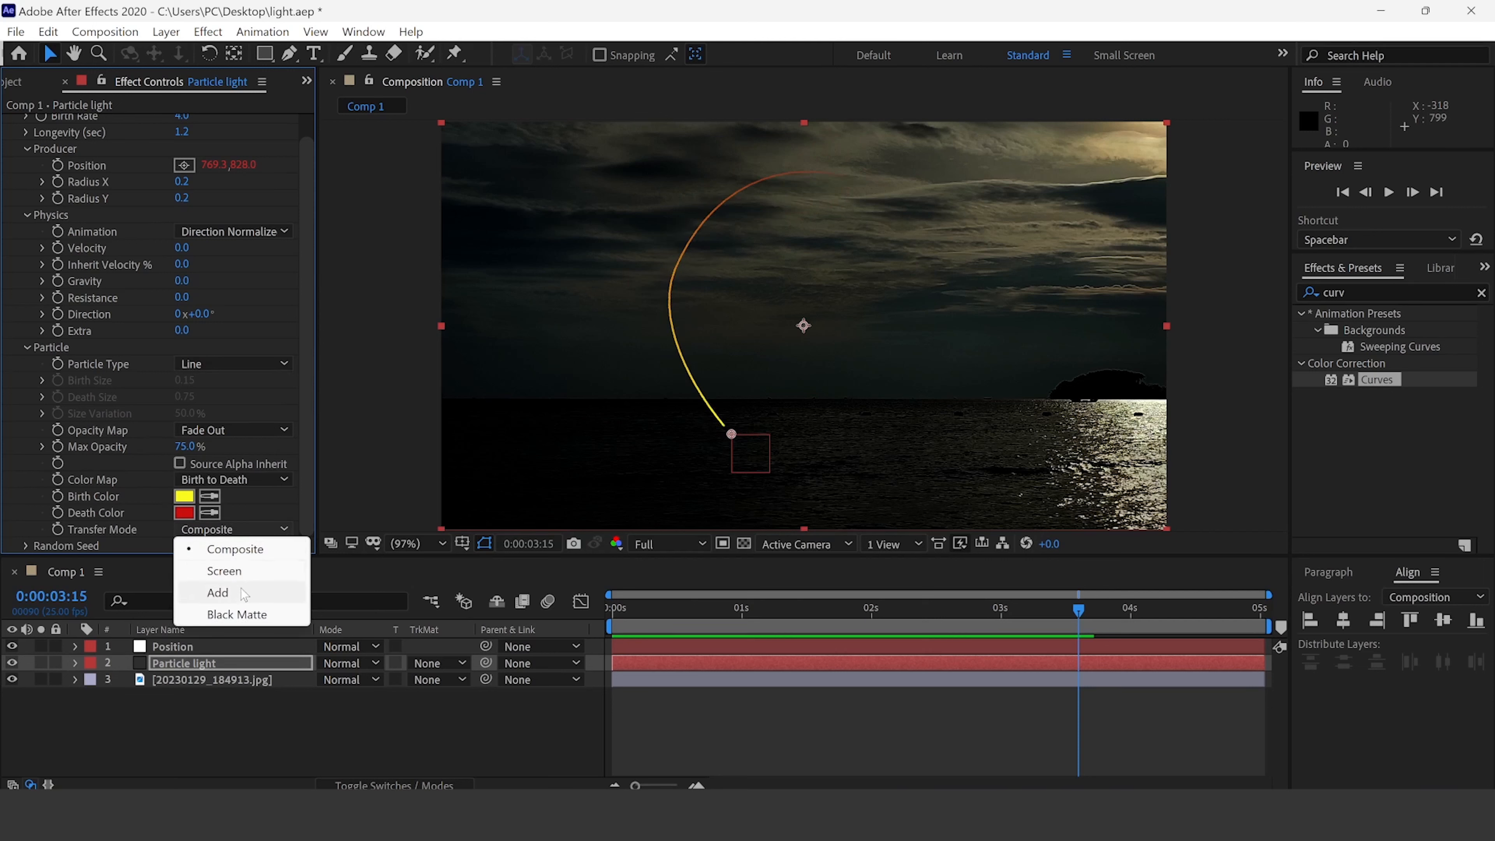
click(232, 597)
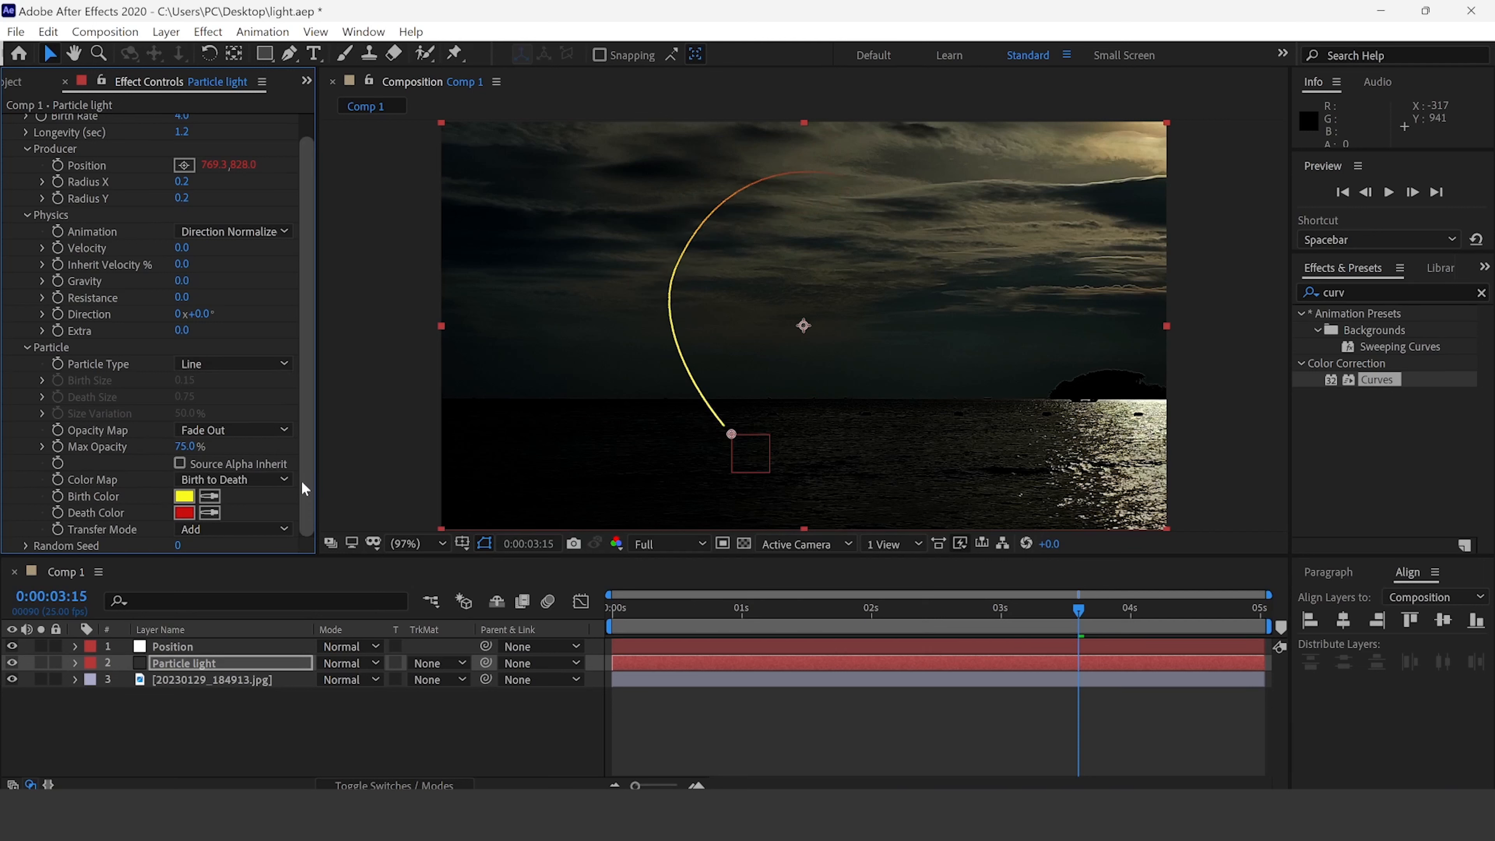
click(184, 497)
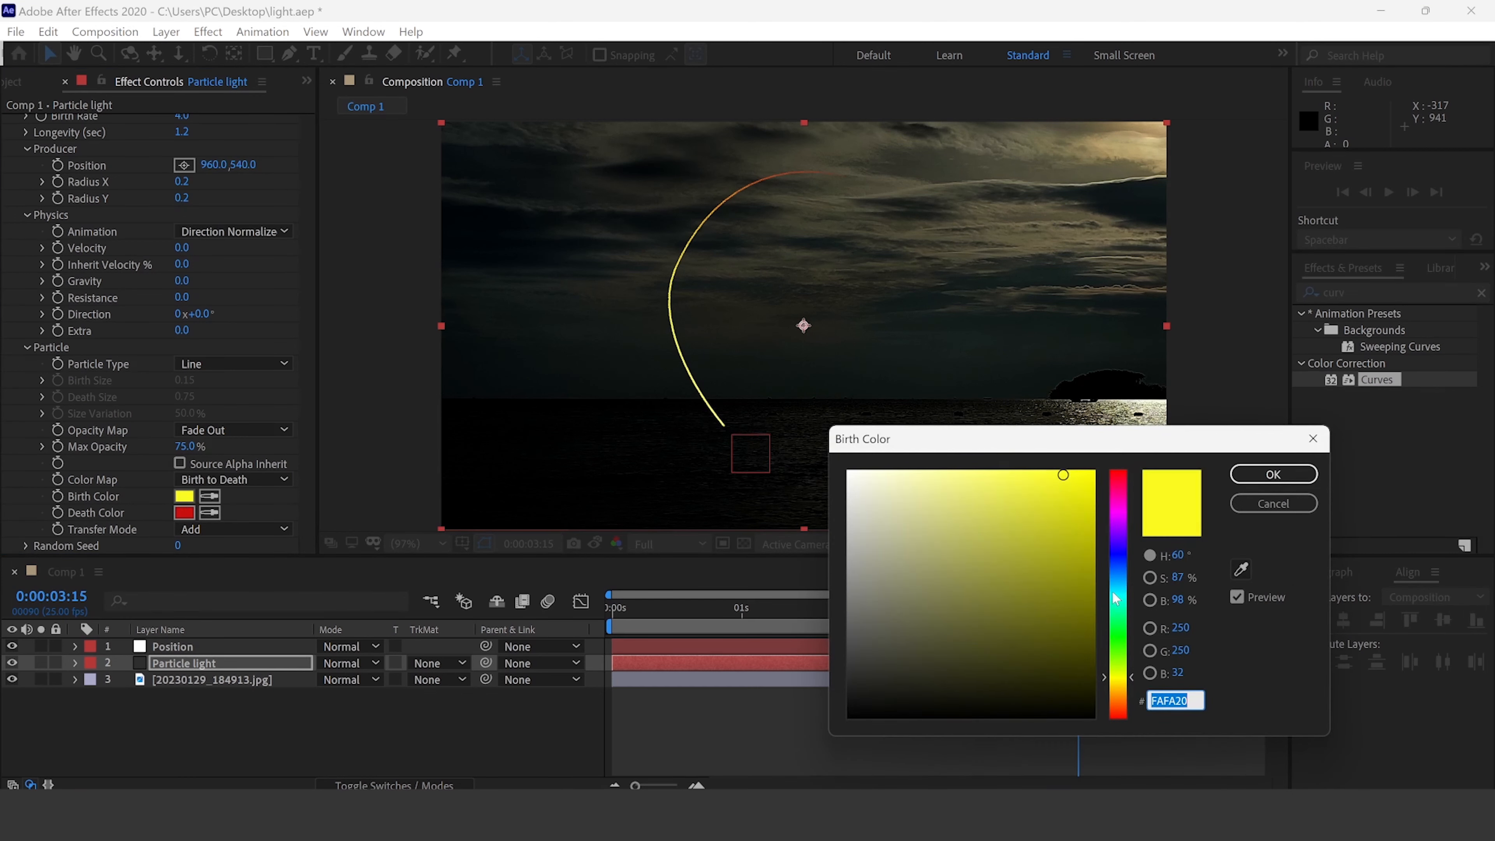
click(1113, 591)
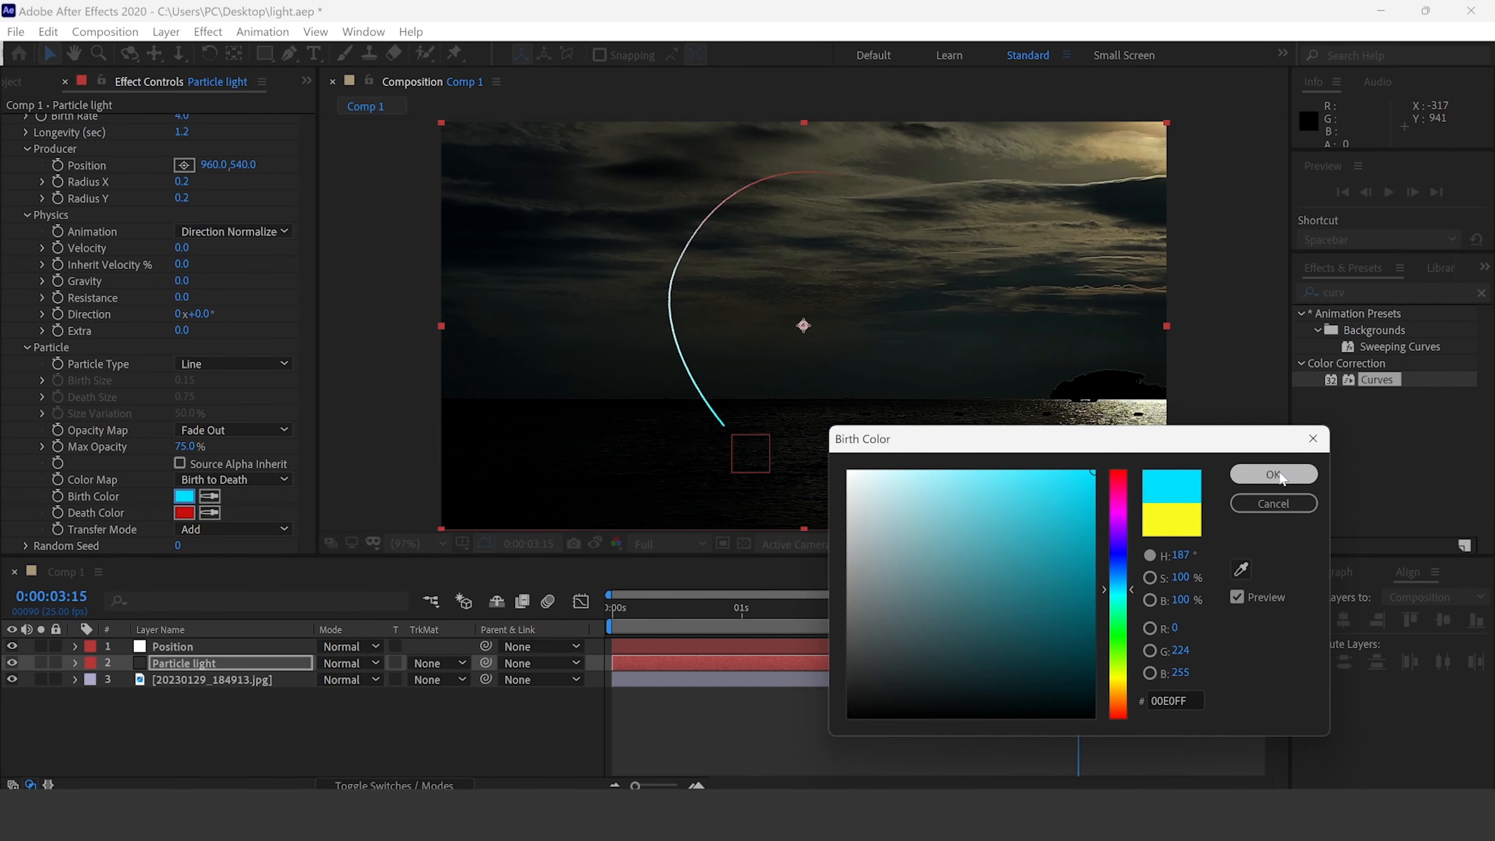
click(1273, 474)
Change the particles' Death Color to a dark teal and preview the streak from the first frame.
click(184, 513)
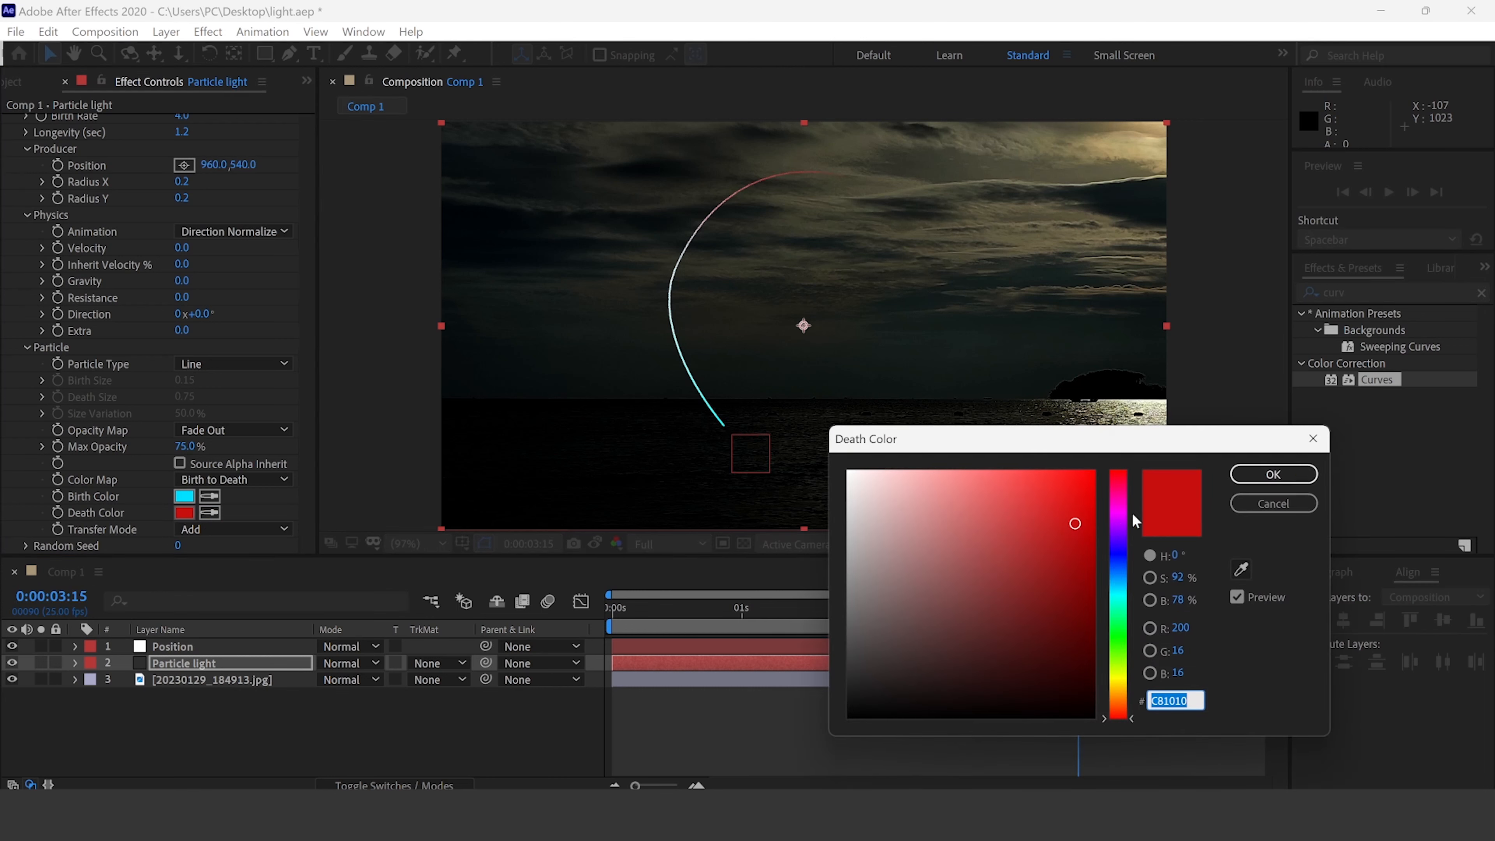
click(1117, 594)
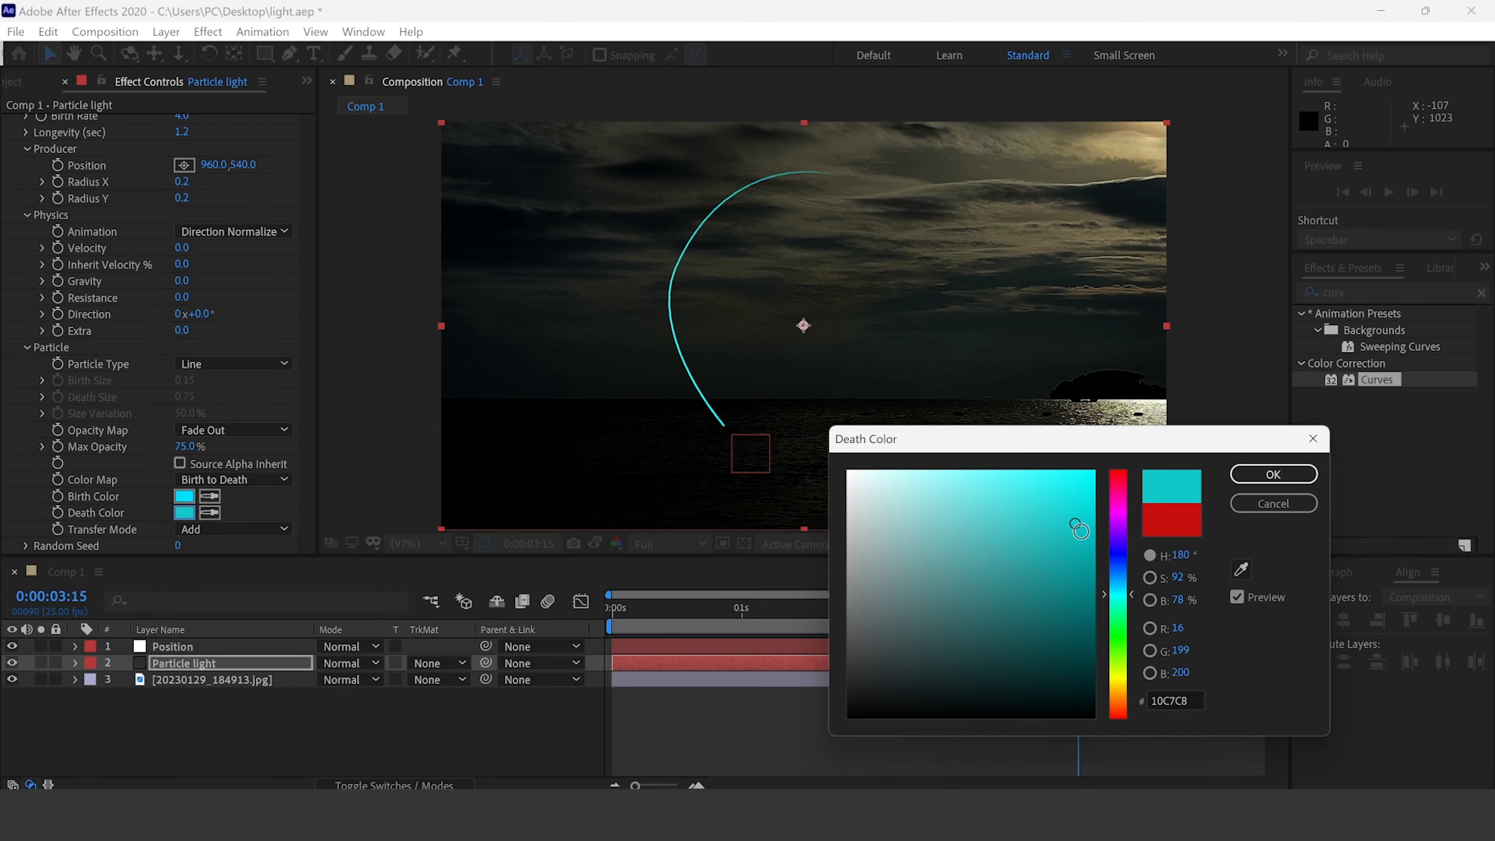
drag(1075, 524, 1091, 628)
click(1273, 475)
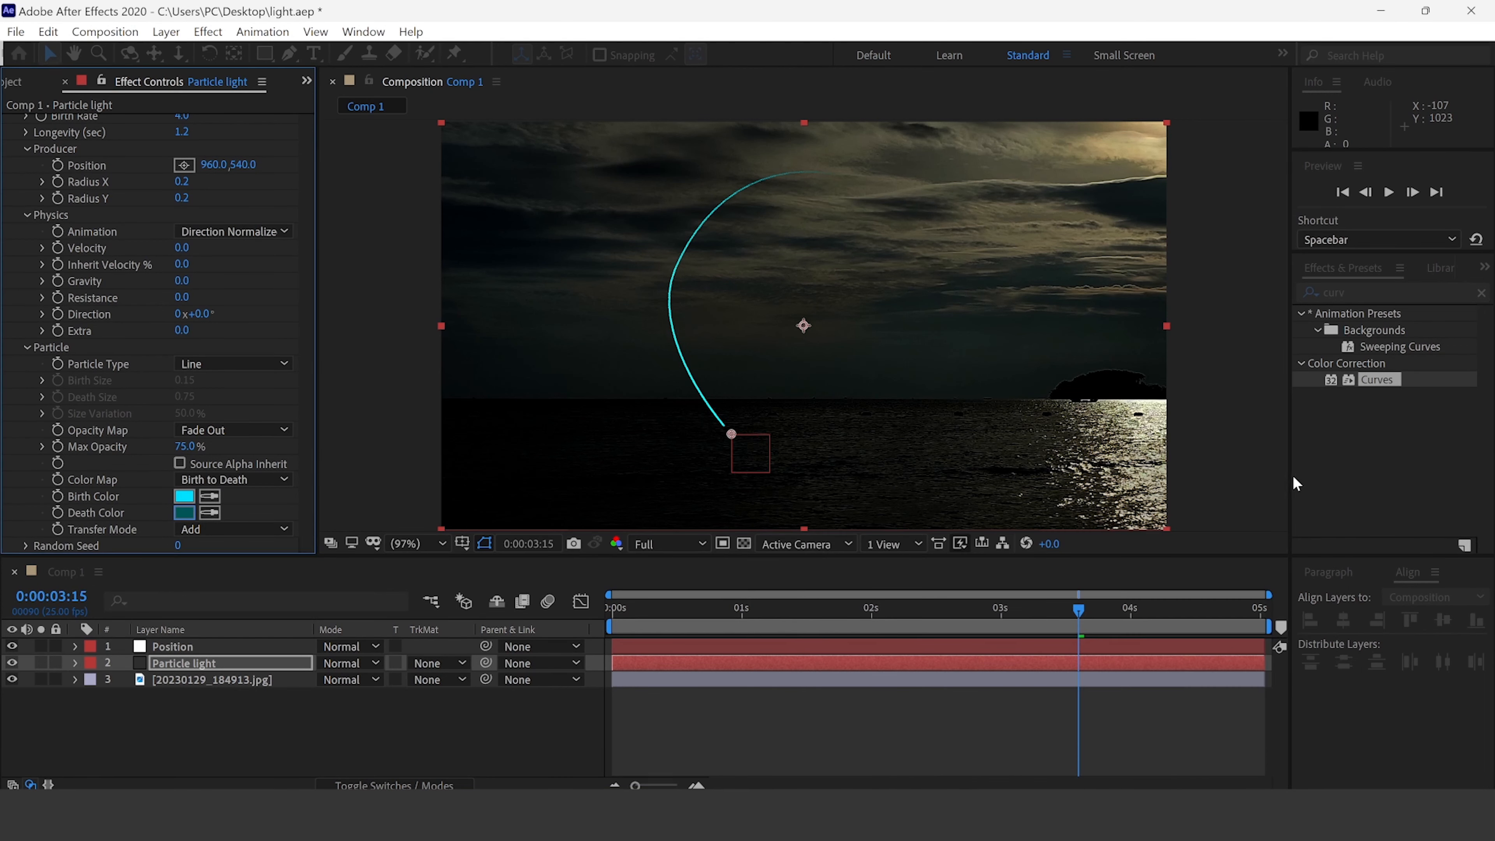
drag(764, 619, 535, 624)
key(space)
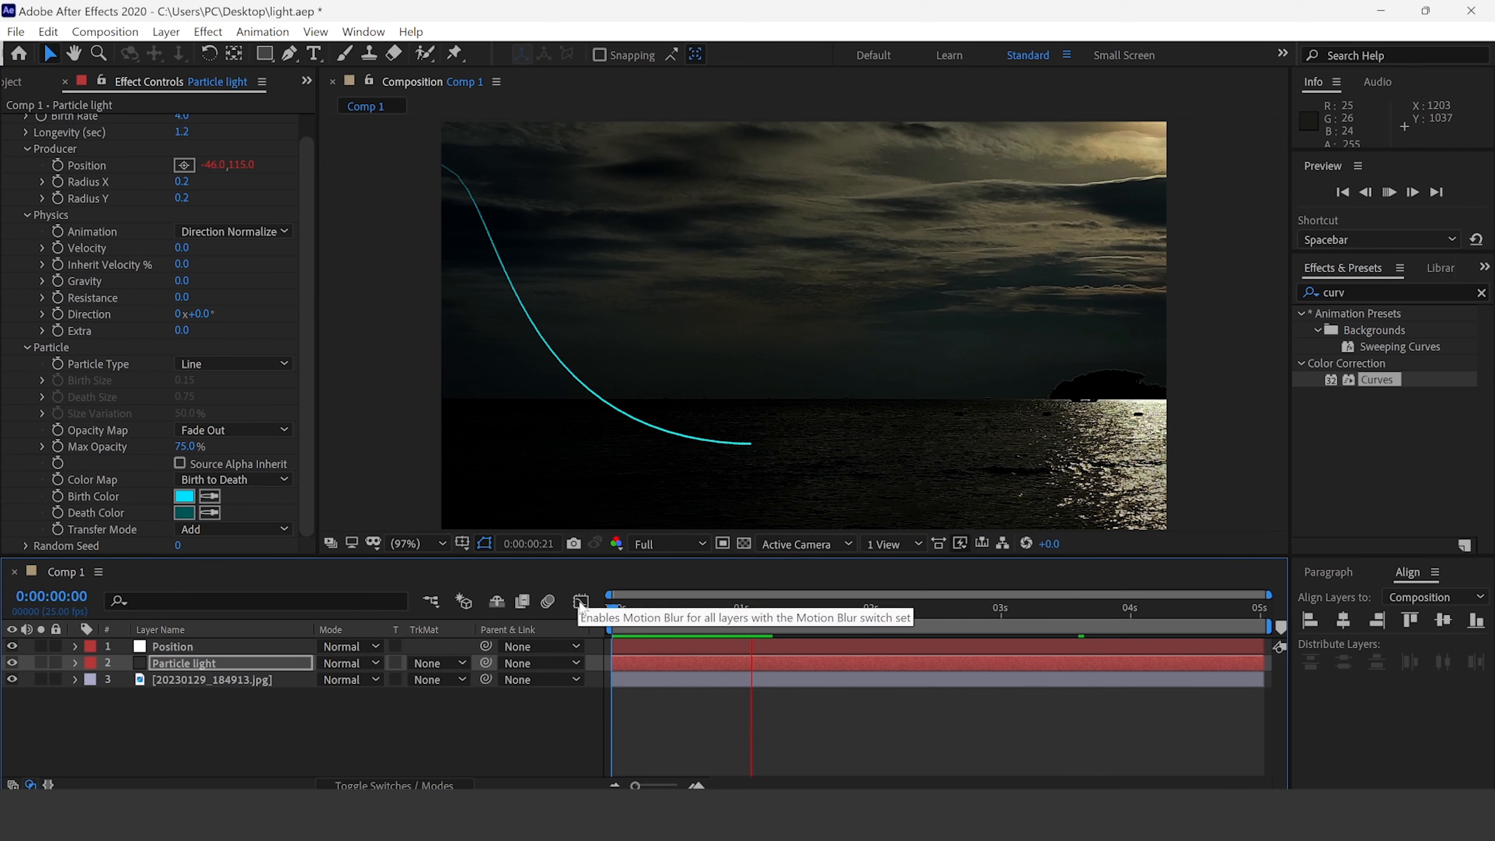
key(space)
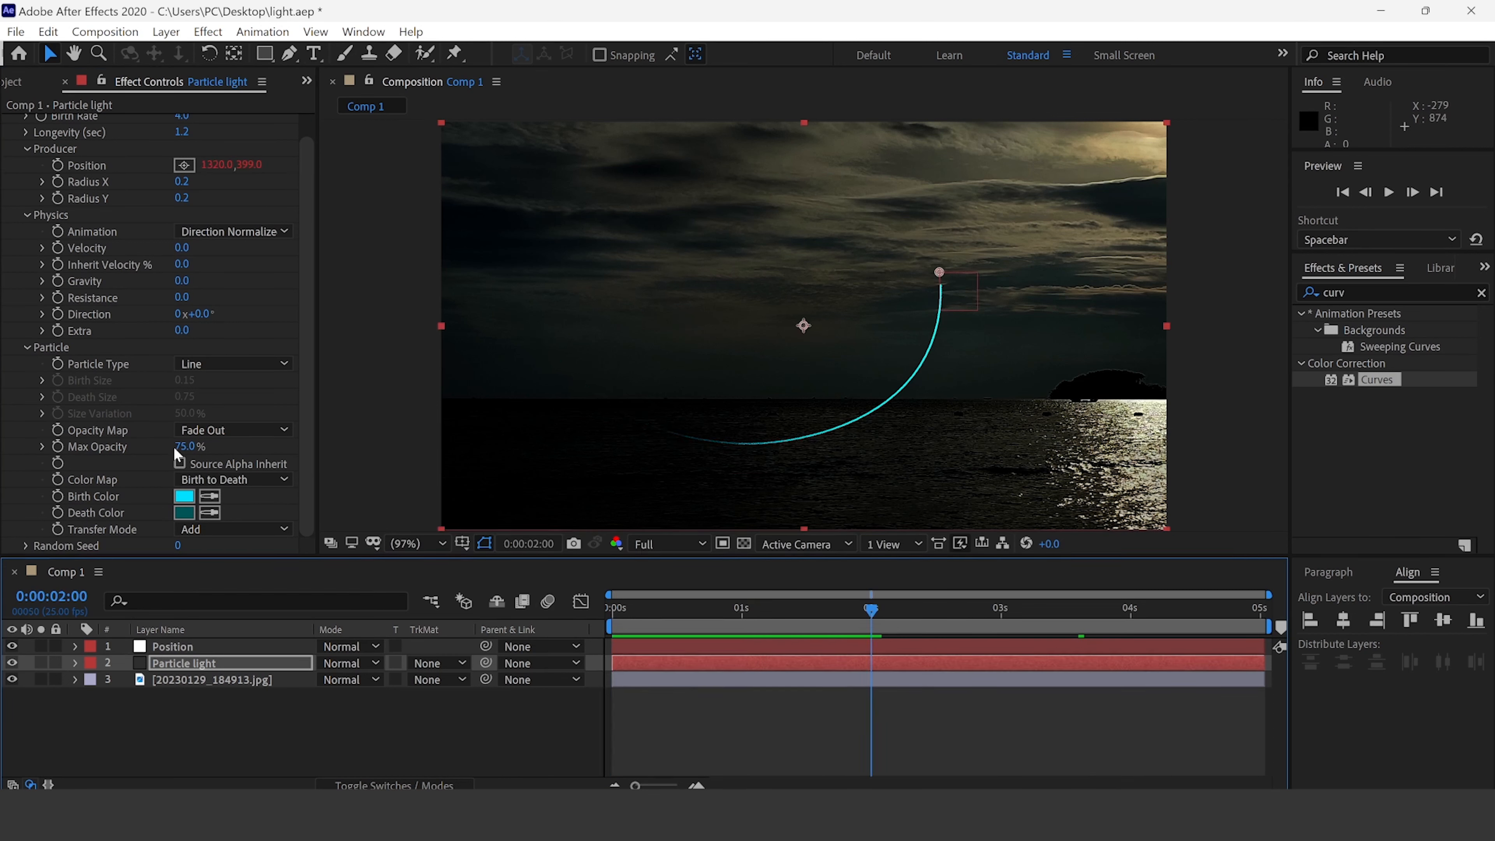
Set the particles' Max Opacity to 18% and preview the light streak from the first frame.
mouse_move(157, 446)
mouse_down()
mouse_move(94, 446)
mouse_move(180, 453)
mouse_up()
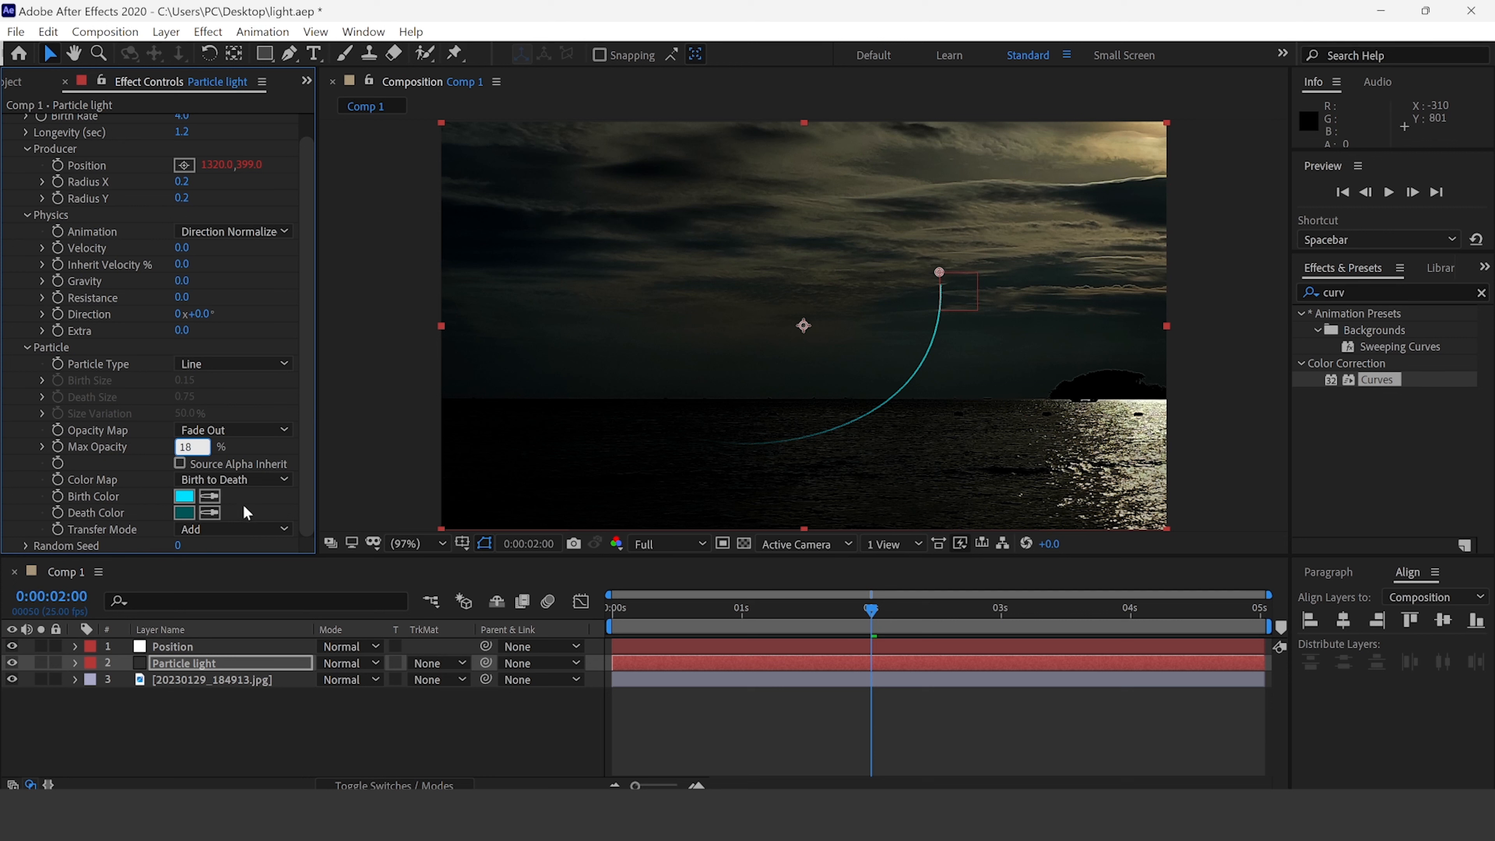
key(Return)
drag(674, 611, 572, 614)
key(space)
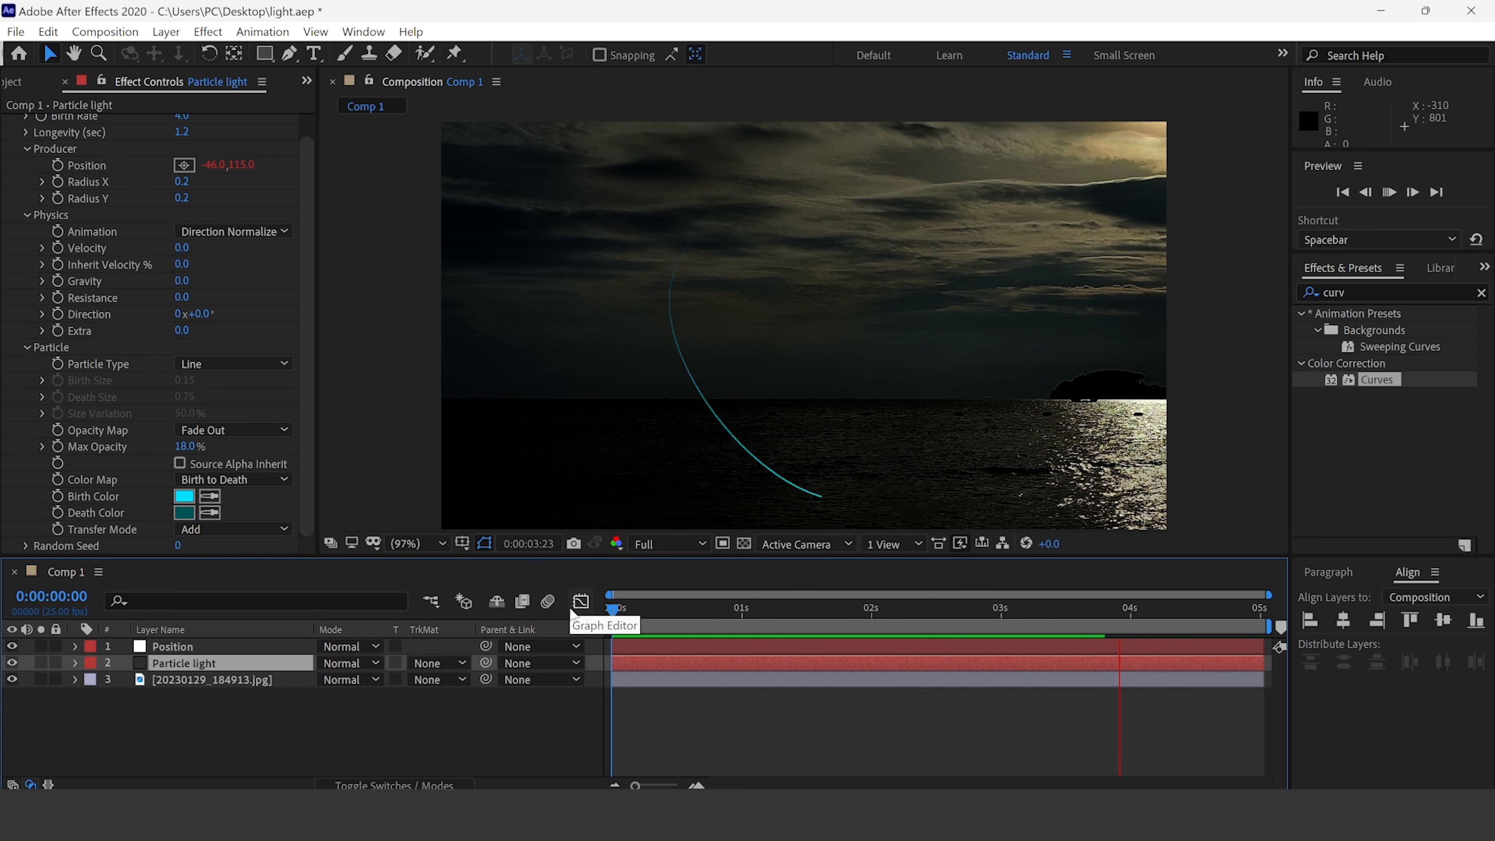
key(space)
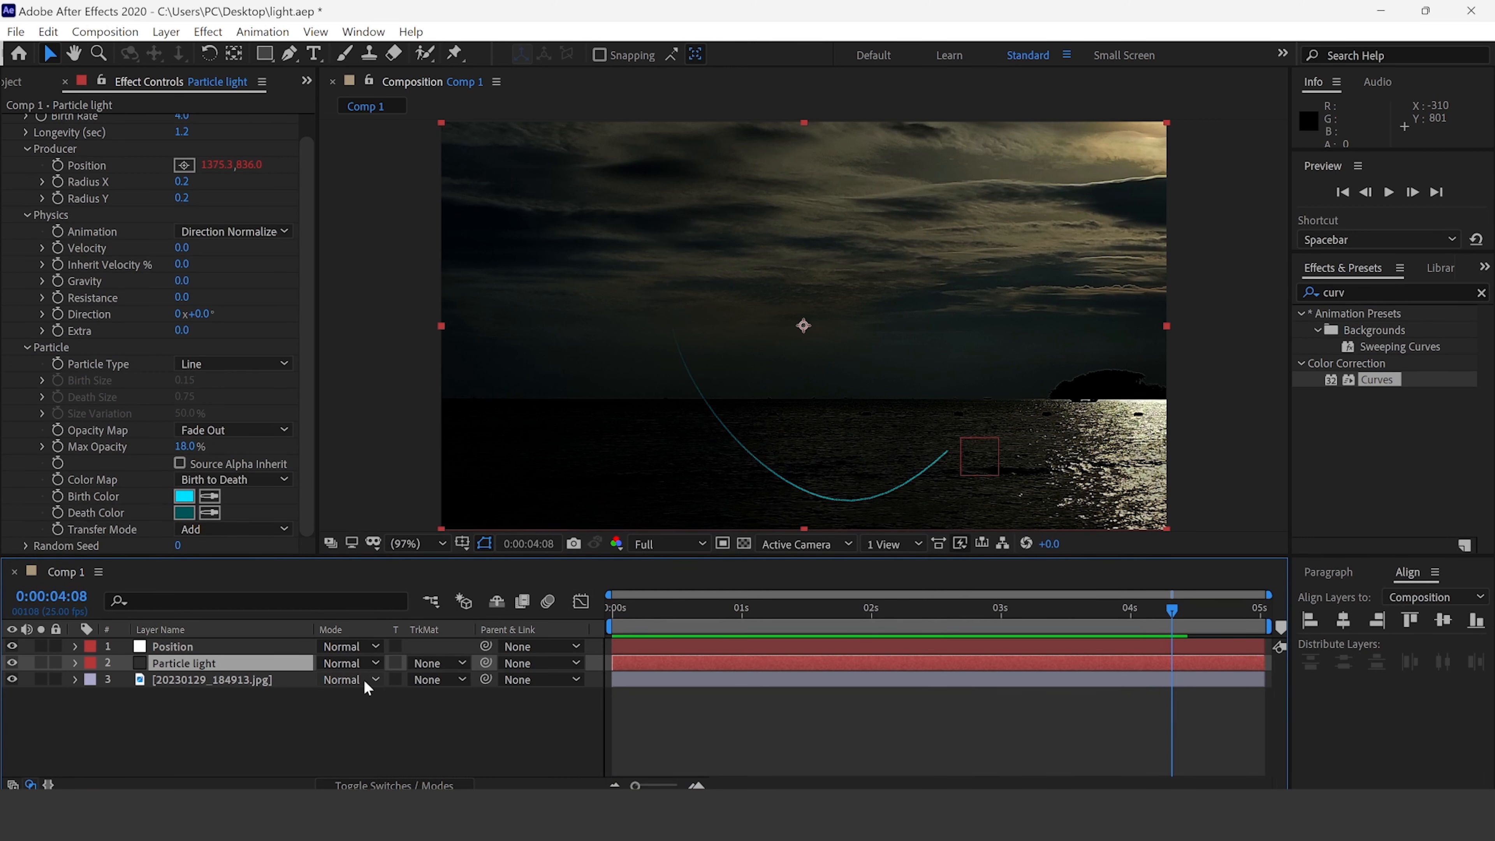
Set the Particle light layer's blending mode to Add and preview the composition from the first frame.
click(373, 675)
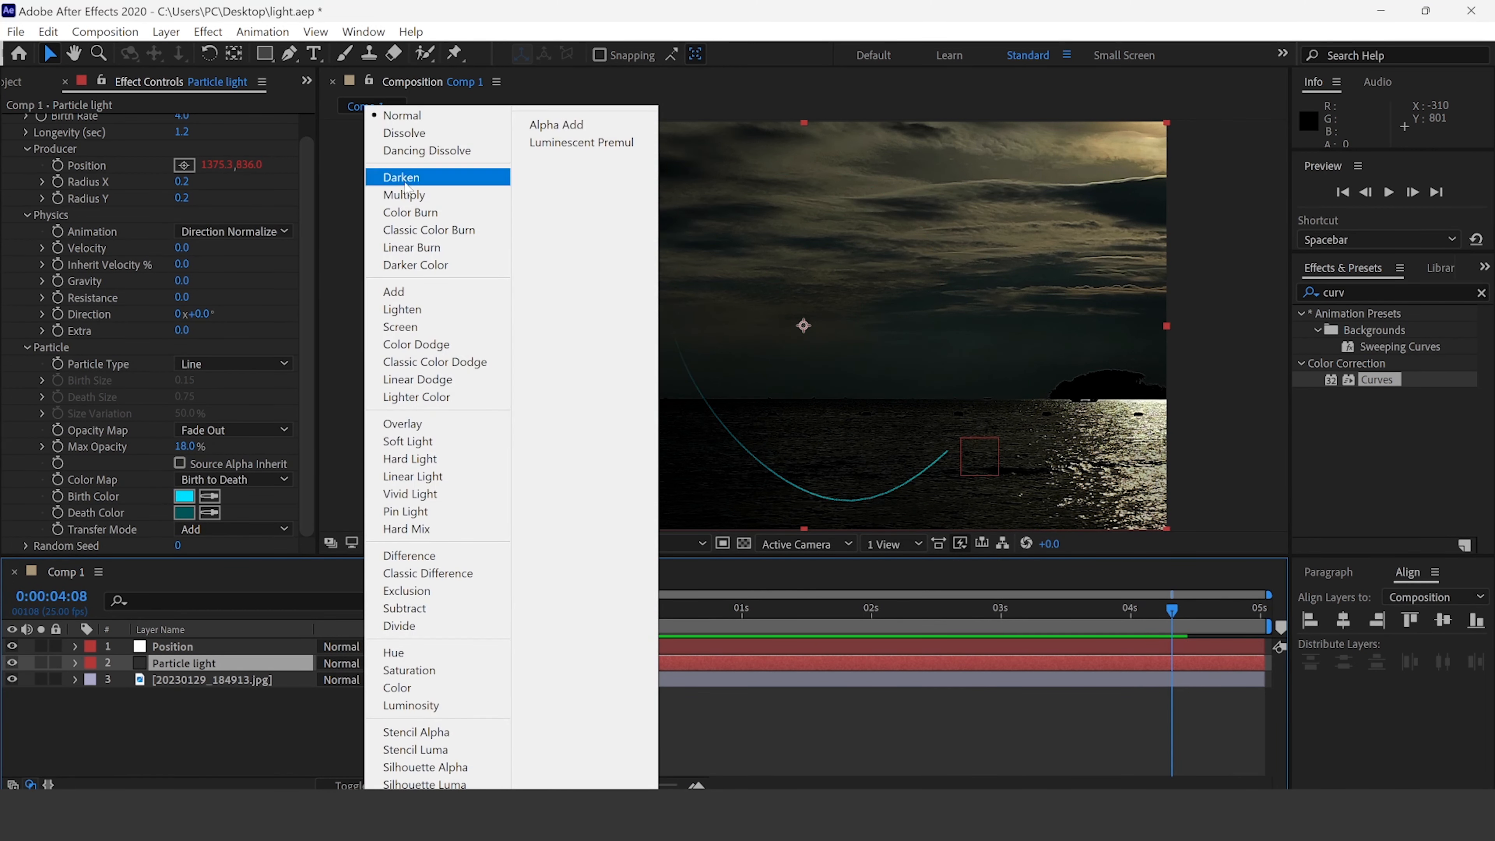
click(282, 744)
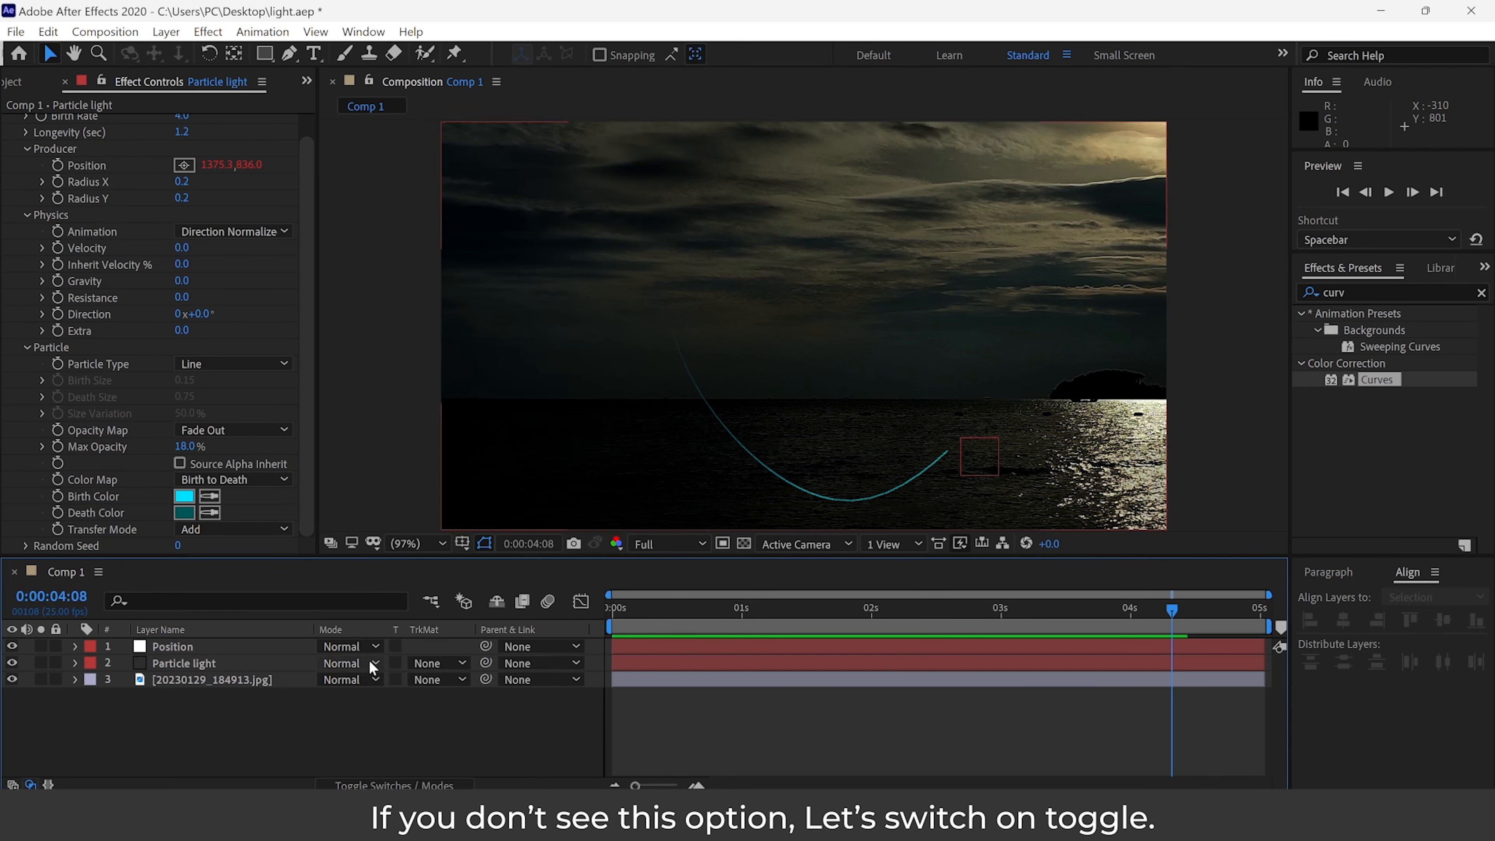
click(374, 784)
click(375, 785)
click(378, 666)
click(400, 299)
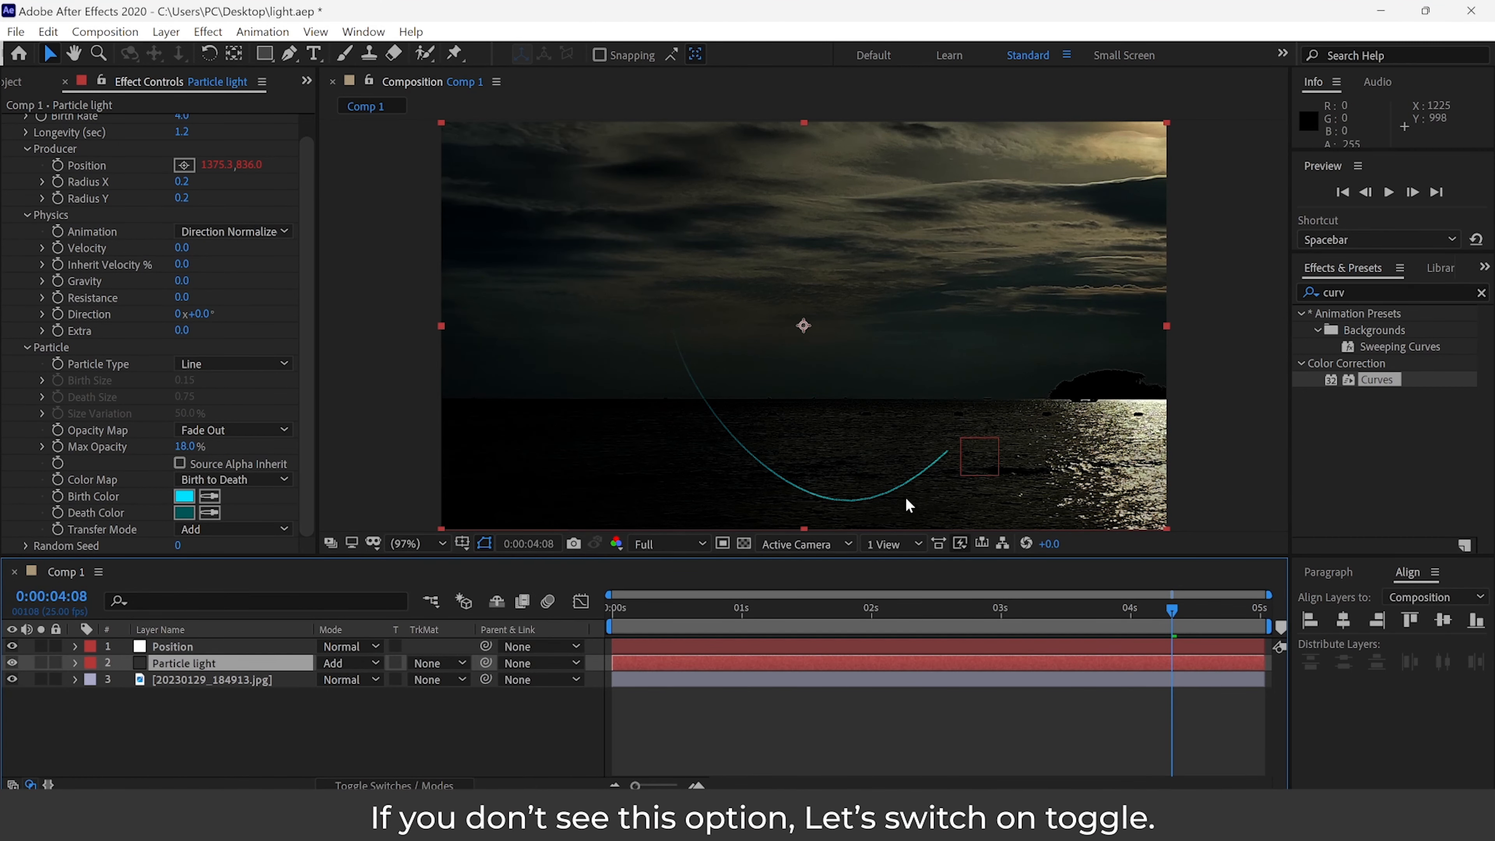
drag(647, 611, 530, 620)
key(space)
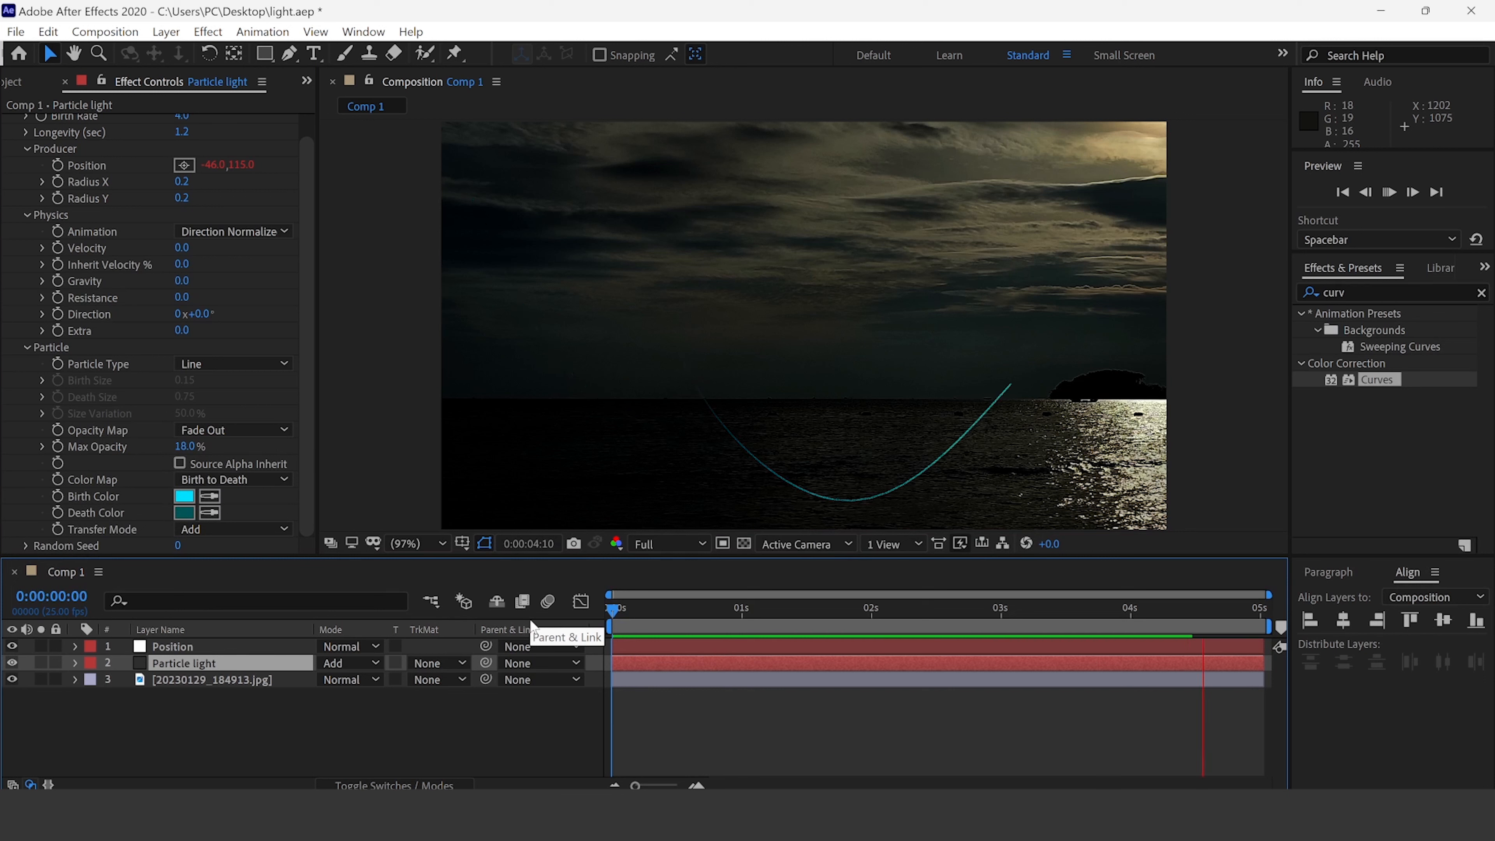
key(space)
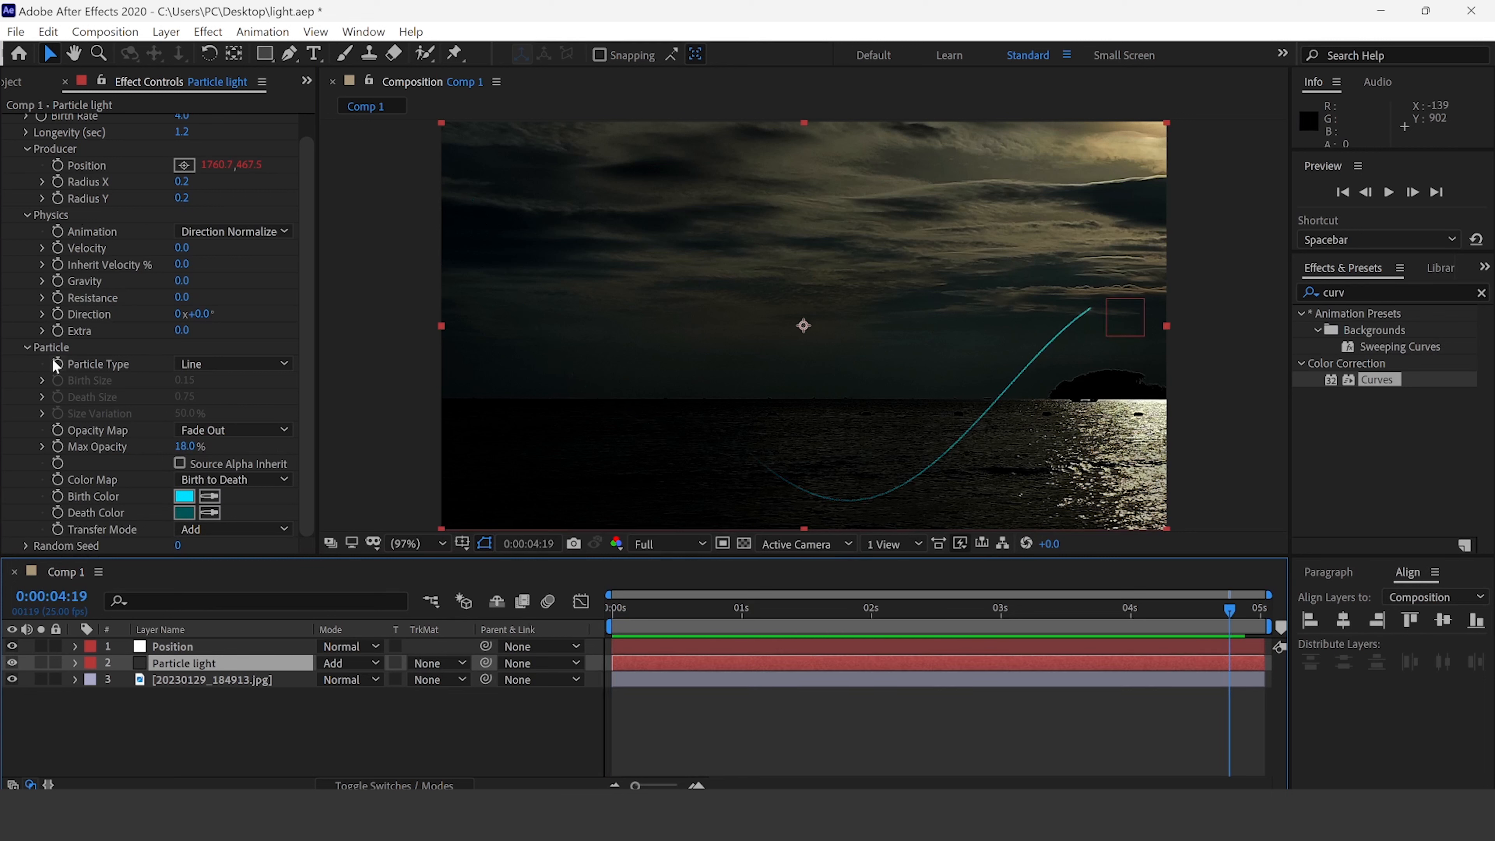
Collapse the particle property groups, find the Stylize Glow effect and apply it to the Particle light layer.
click(28, 347)
click(26, 239)
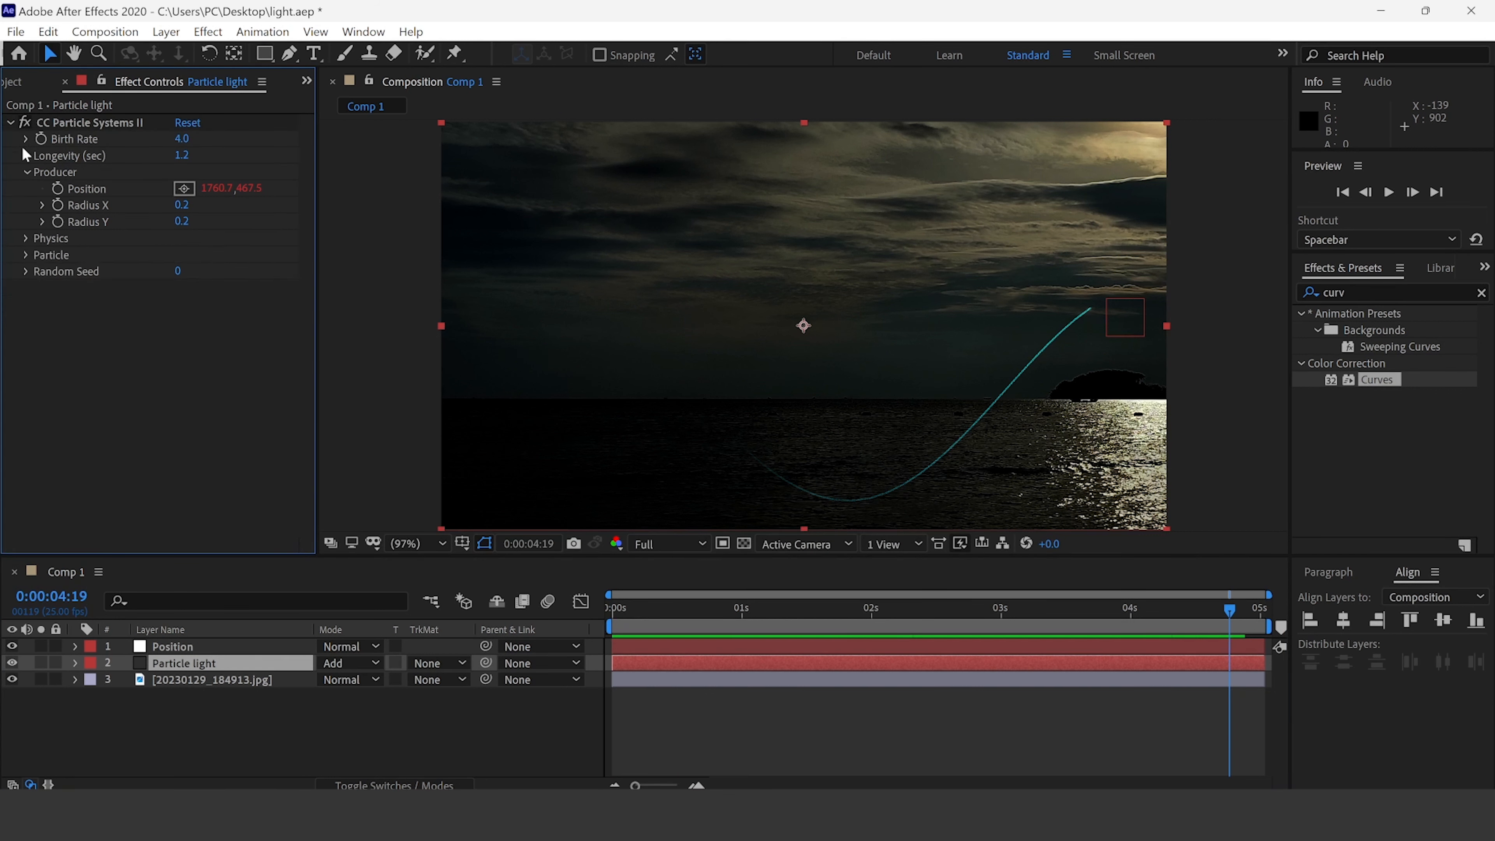
click(29, 170)
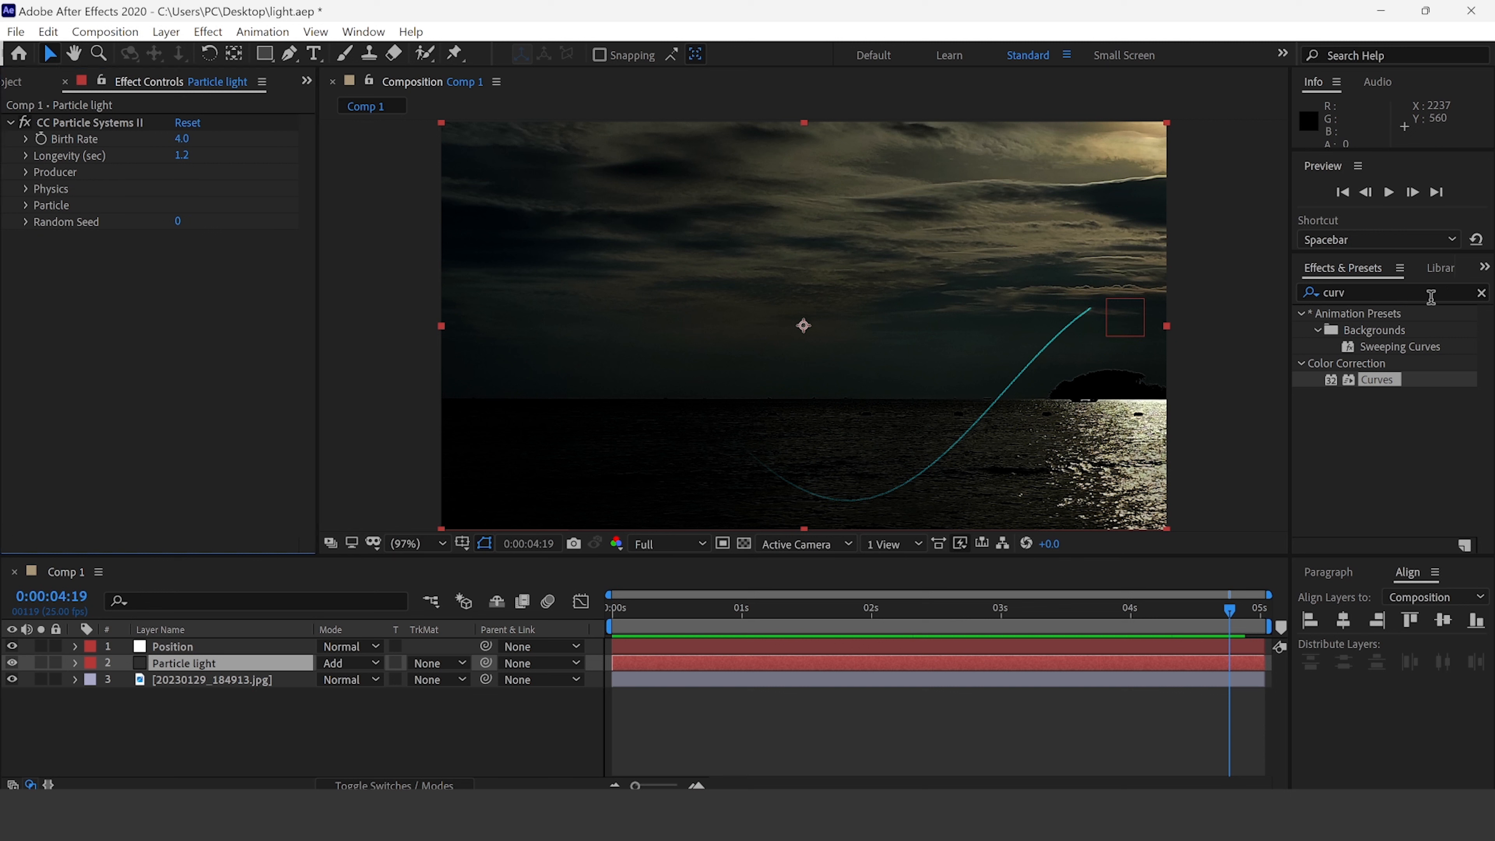
click(1313, 310)
click(1330, 292)
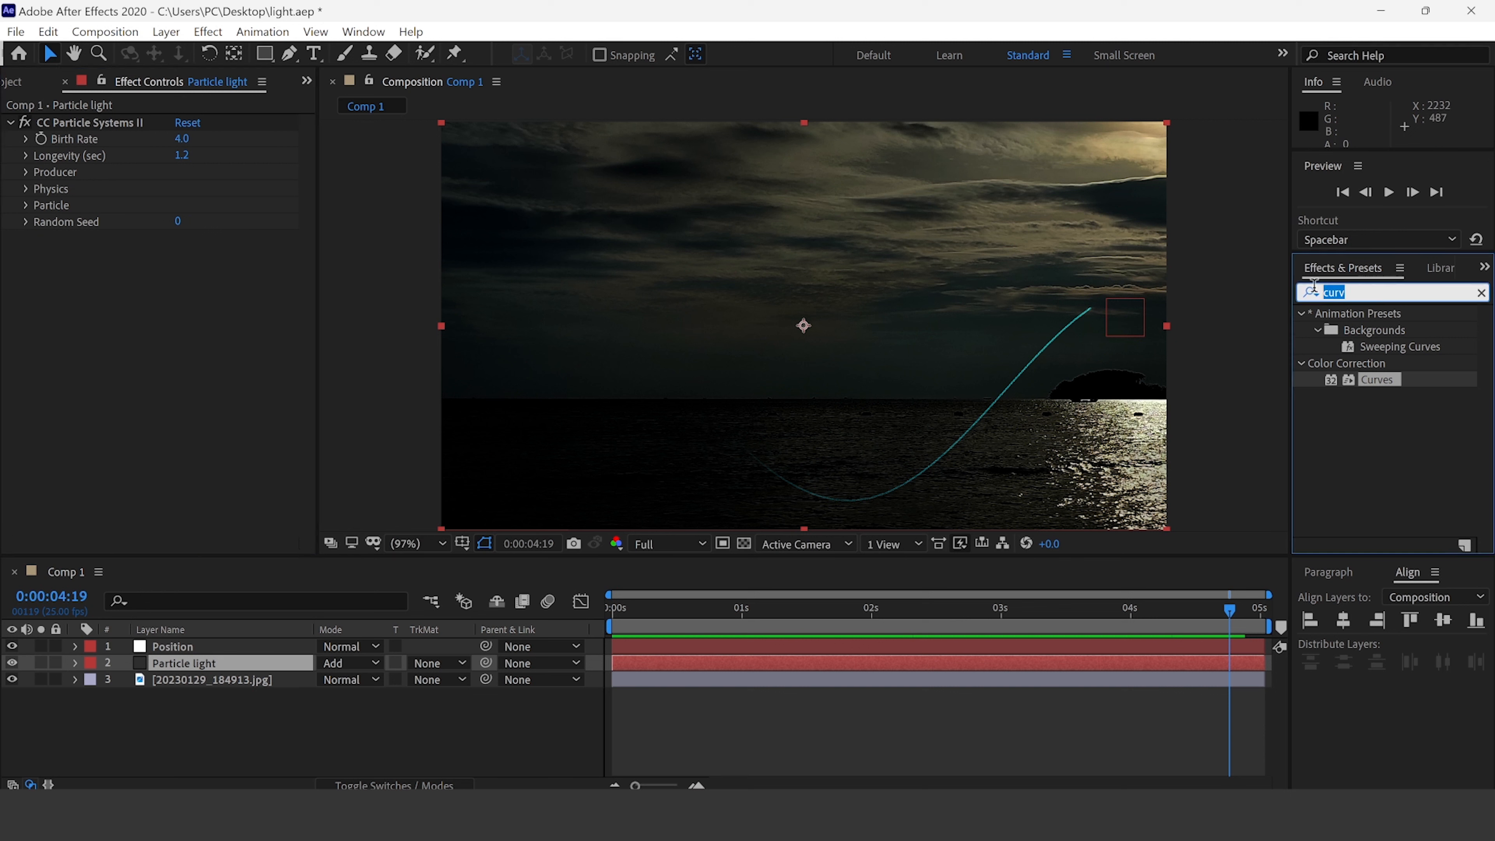
click(1480, 293)
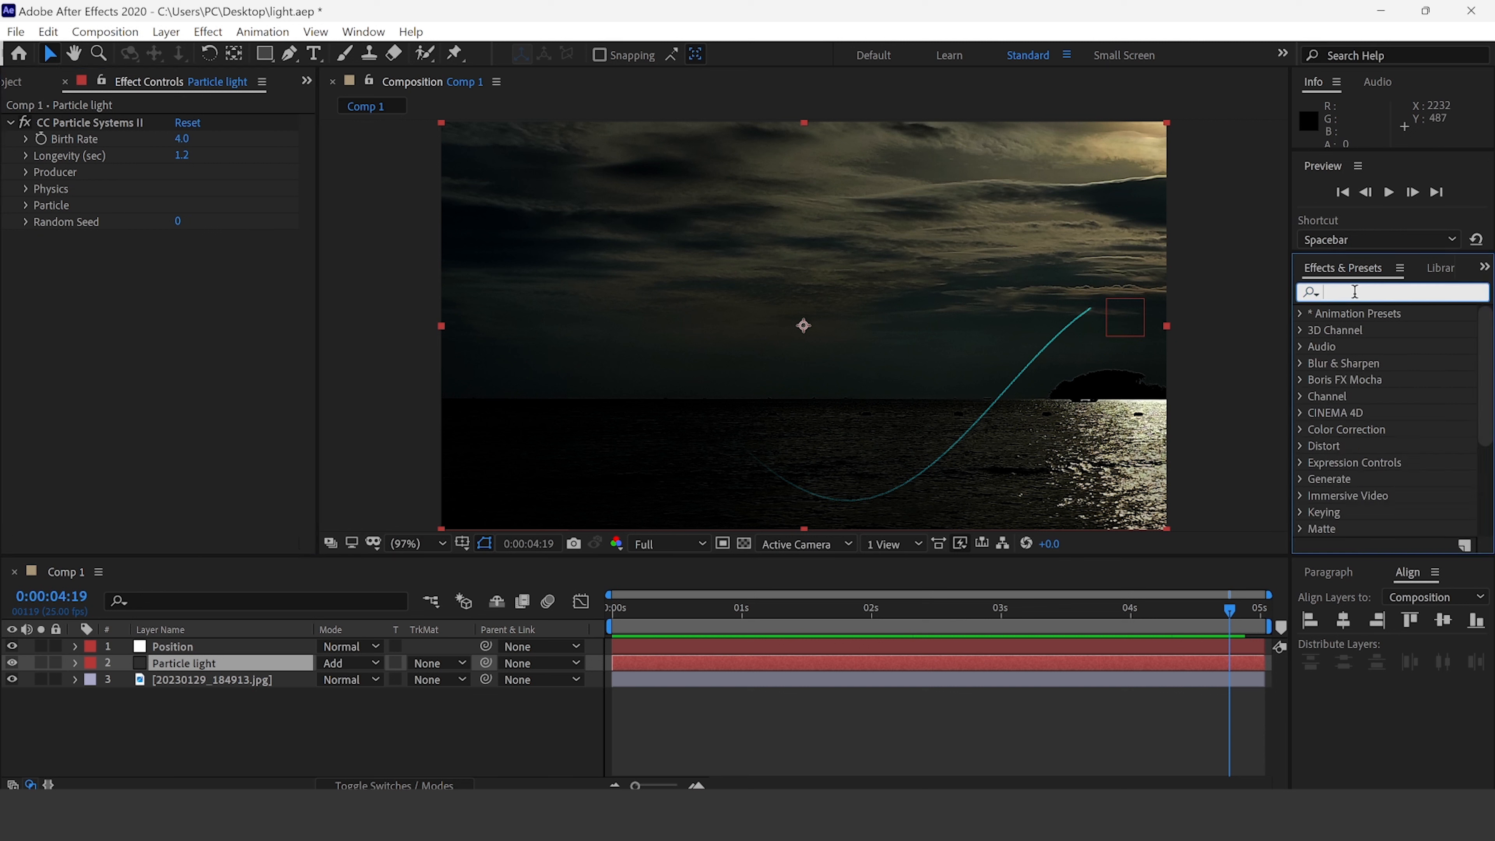
text(glow)
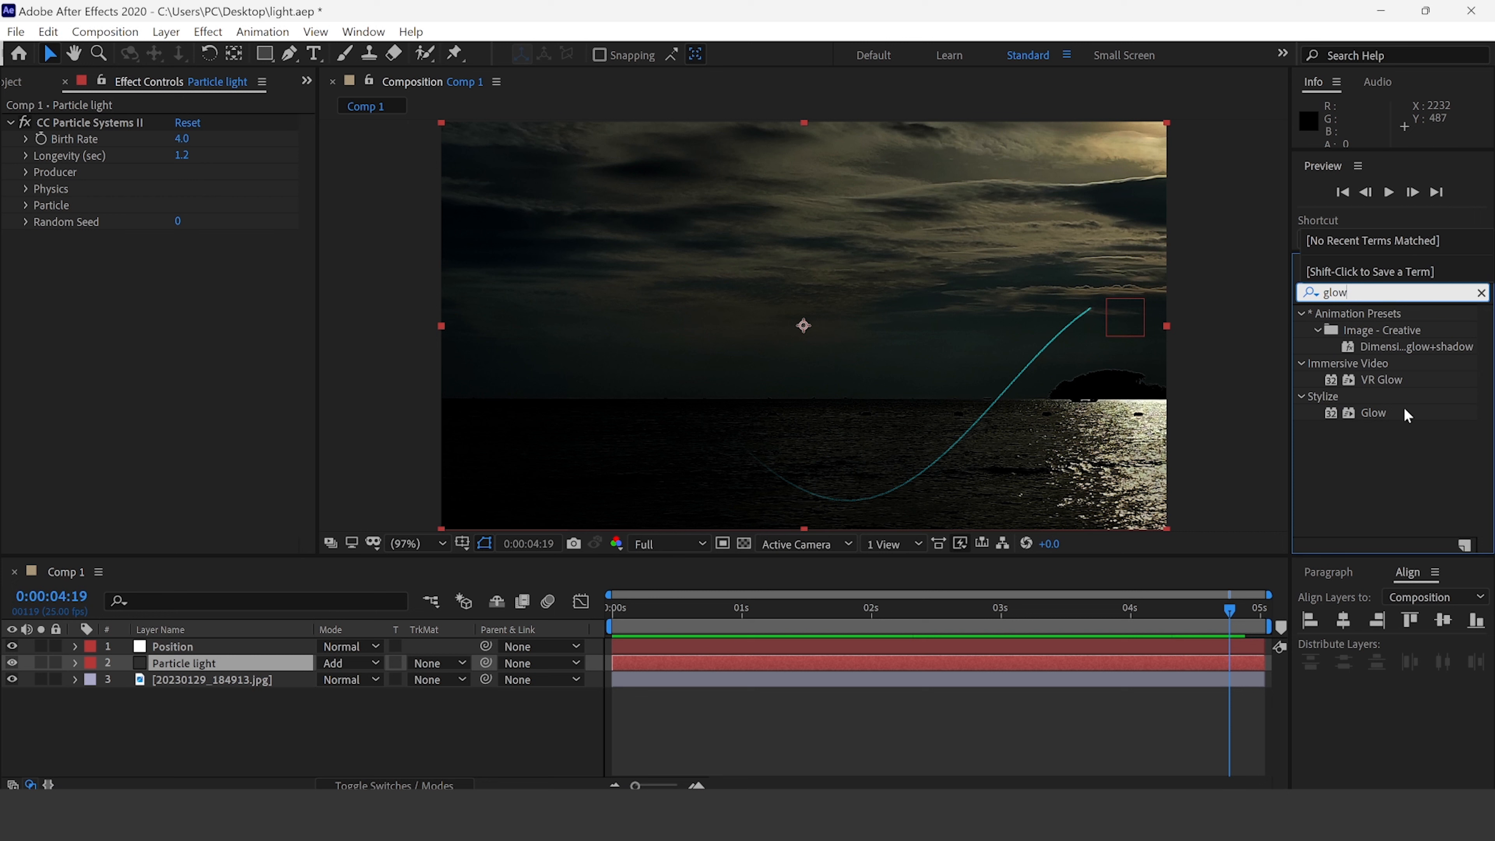
drag(1384, 411, 158, 661)
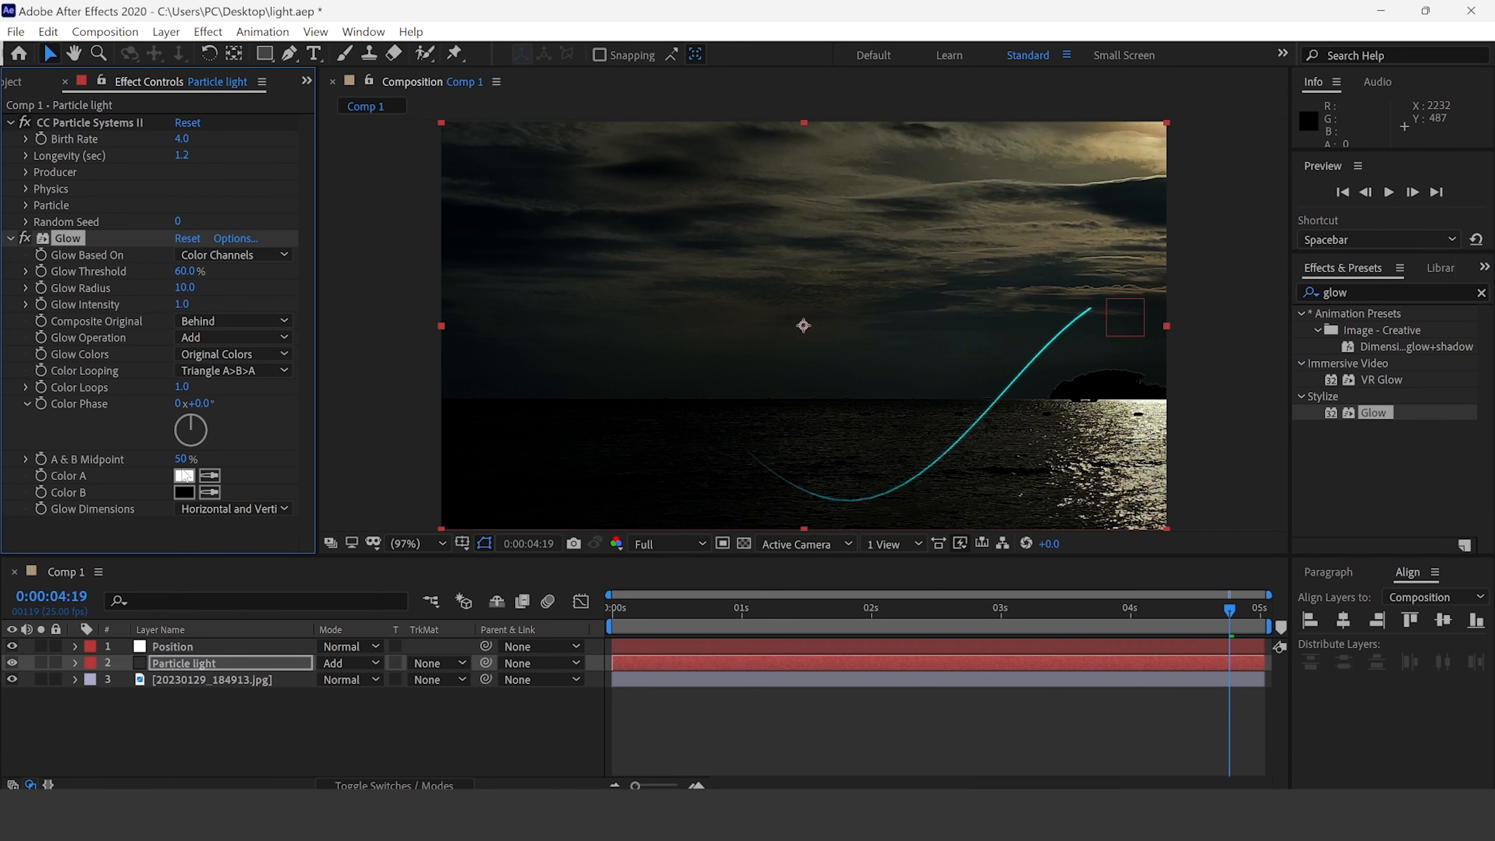
Set the Glow Threshold to 100%, Glow Radius to 19 and Glow Intensity to 15, checking the streak at 0:00:02:06.
drag(181, 272, 293, 268)
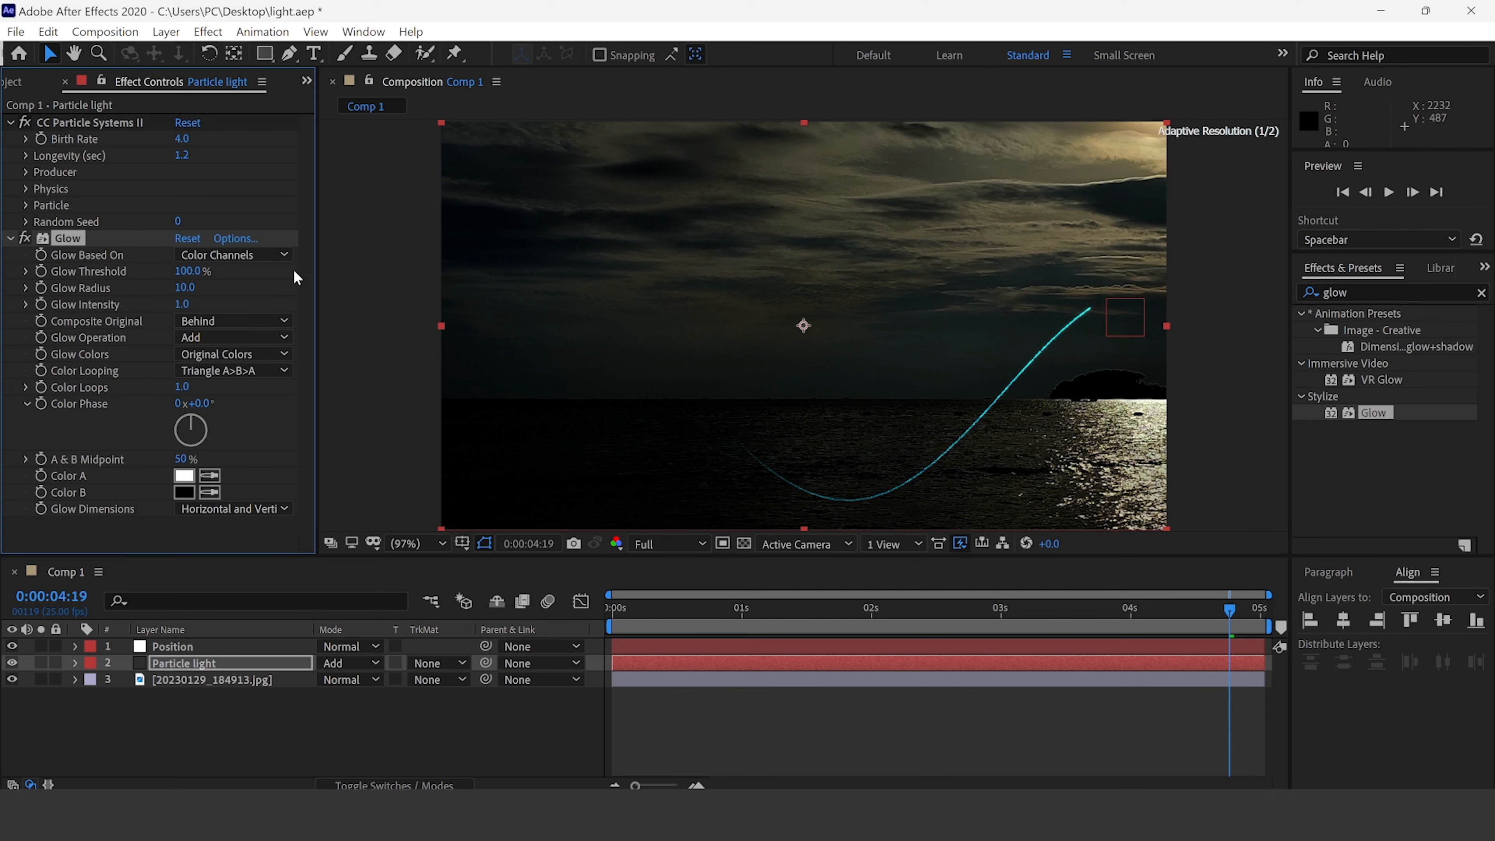
click(900, 612)
drag(184, 288, 263, 292)
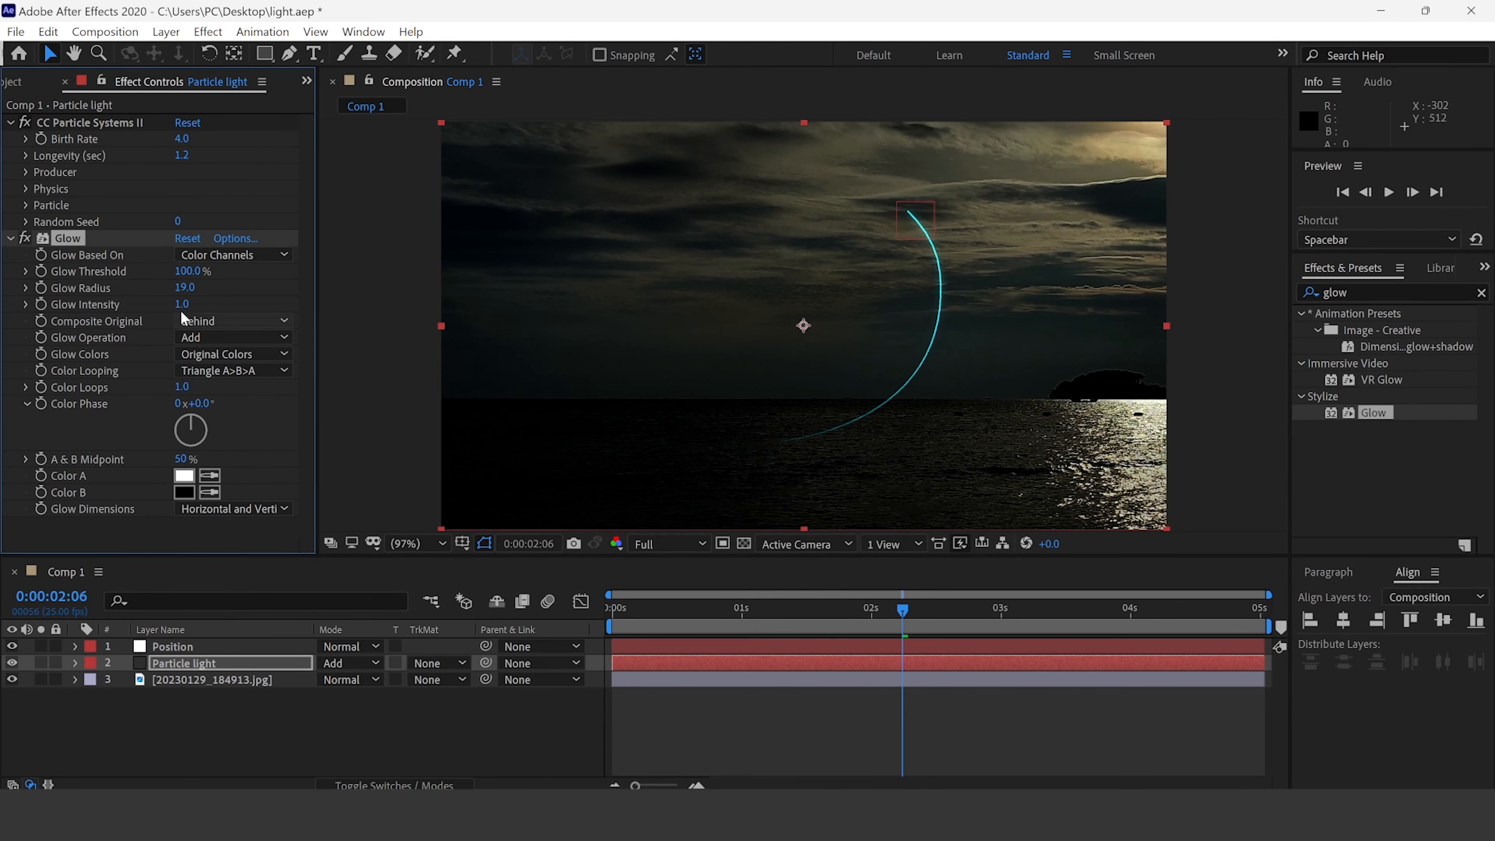
drag(295, 301, 312, 301)
click(184, 304)
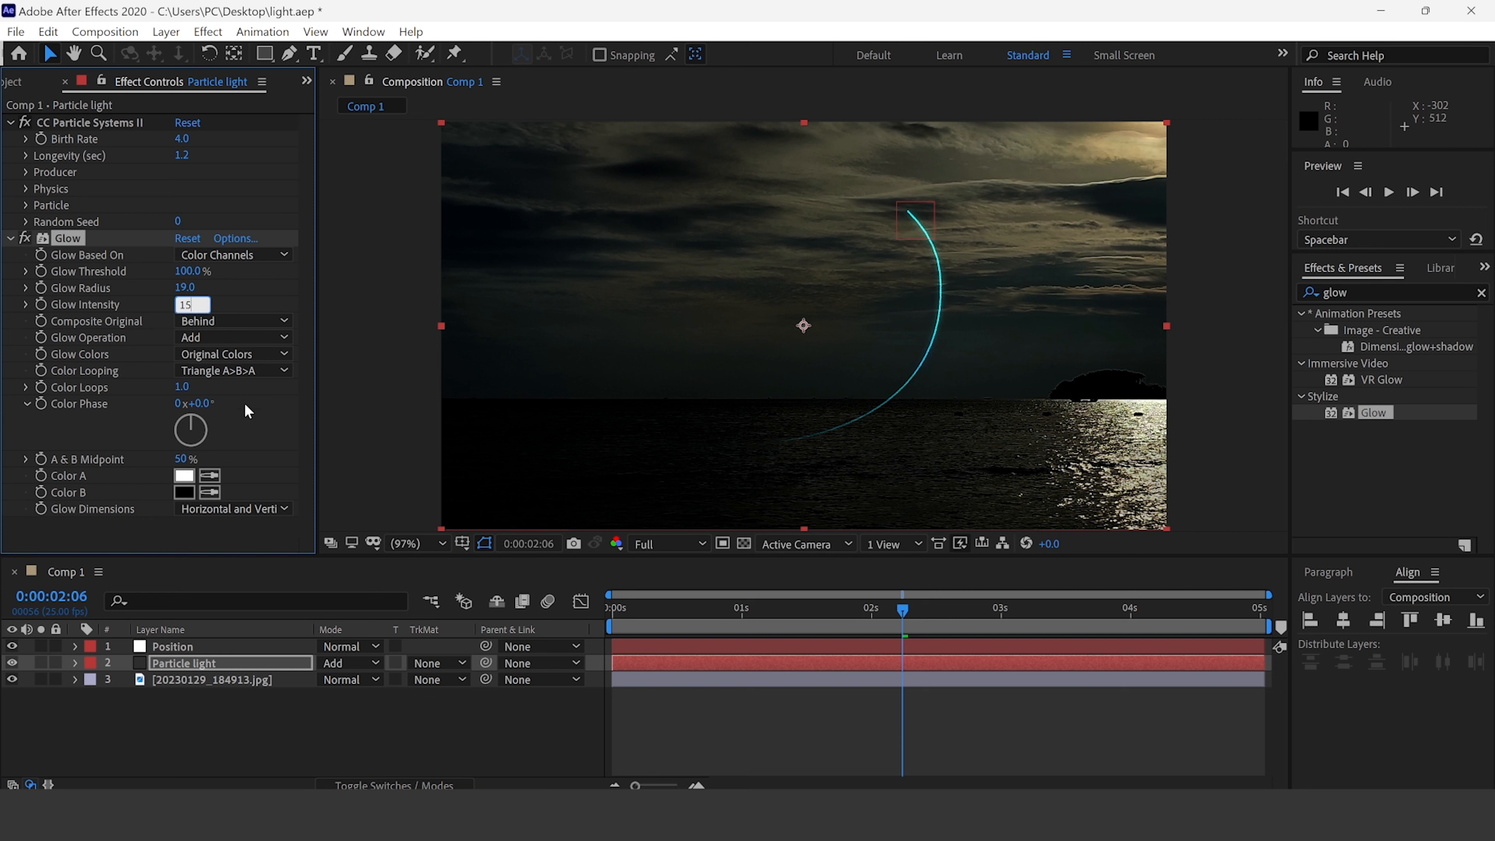
key(Return)
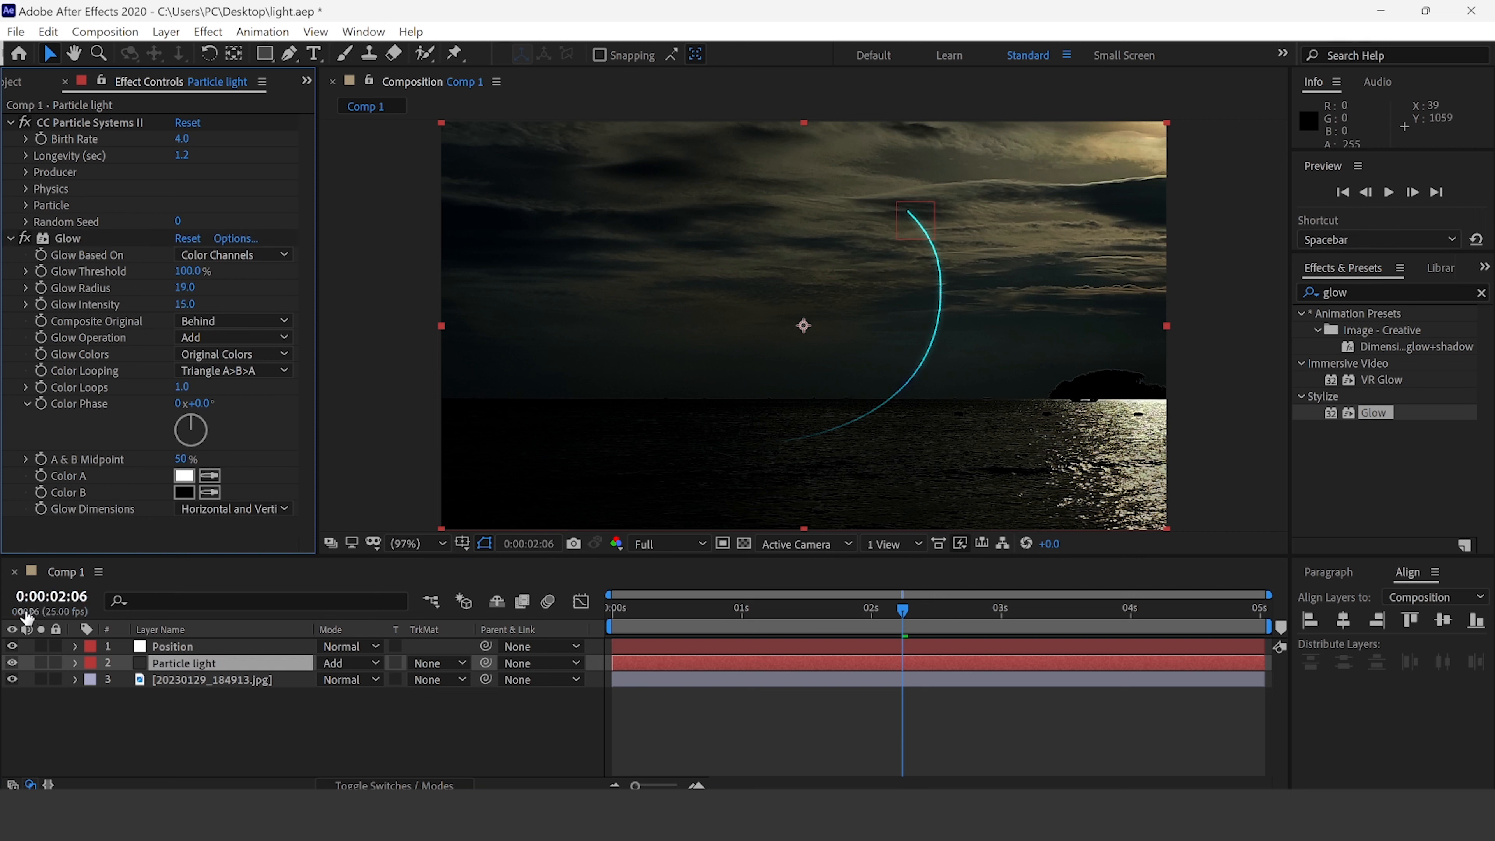
Turn the Glow effect off and on to compare the light streak with and without it.
click(25, 238)
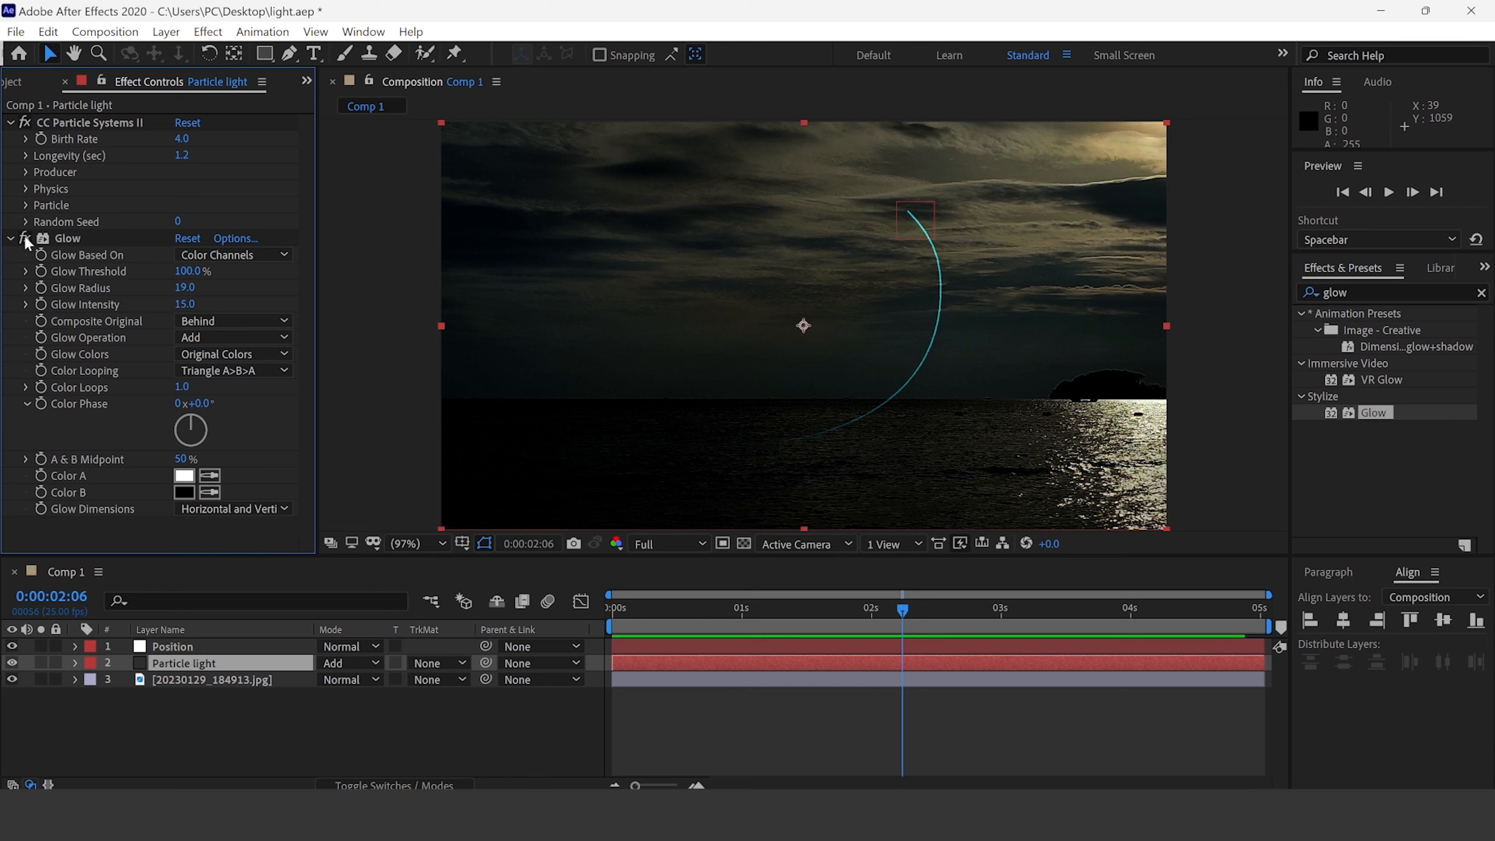
click(25, 237)
click(26, 238)
click(25, 237)
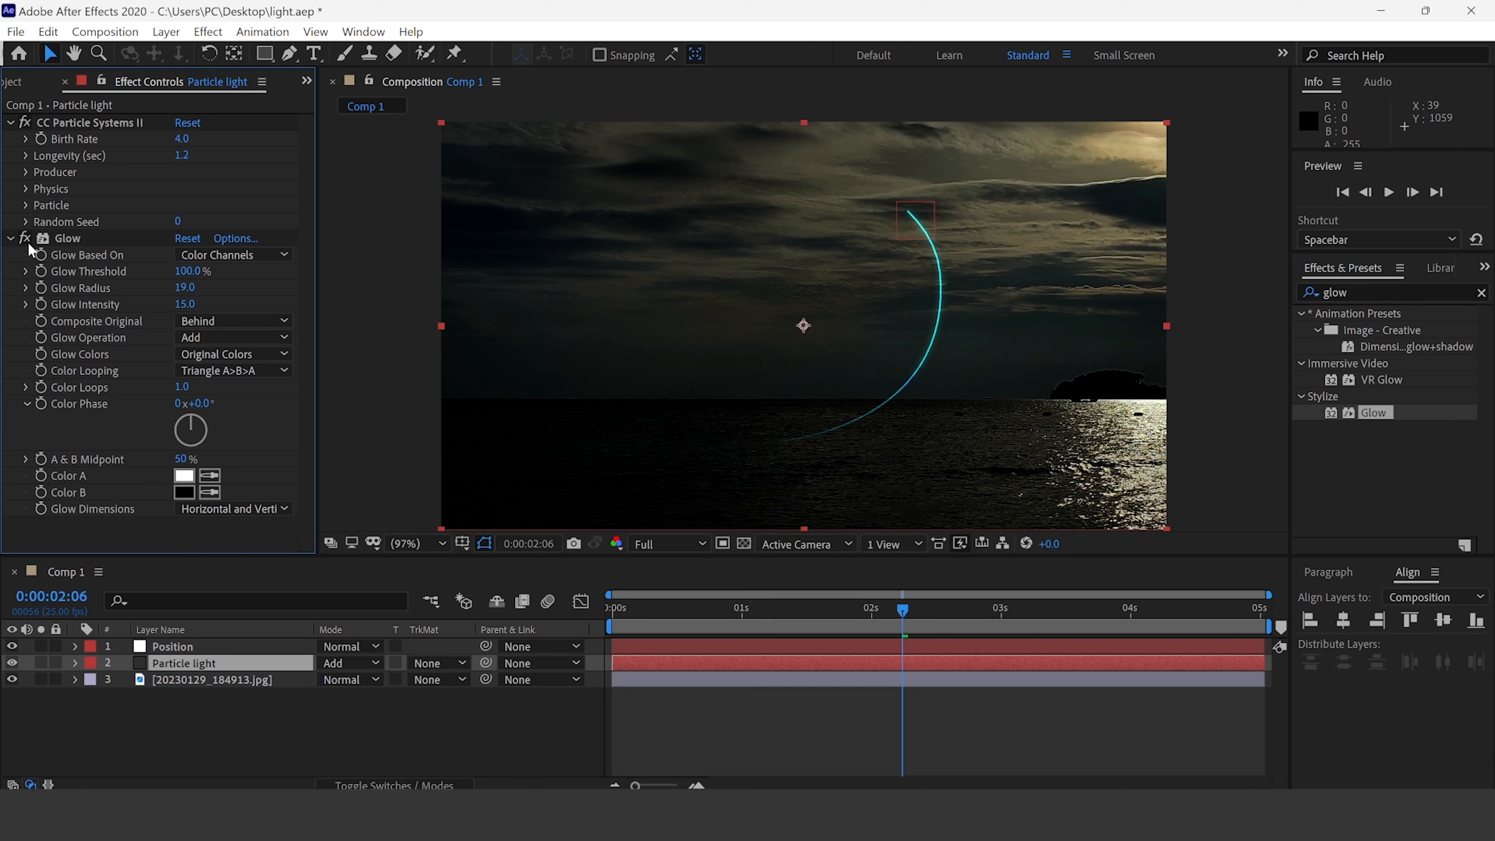
Set the Particle light layer's Glow Radius to 22, Glow Intensity to 35 and Glow Threshold to 96.9%.
mouse_move(184, 287)
mouse_down()
mouse_move(203, 286)
mouse_move(179, 285)
mouse_up()
click(179, 304)
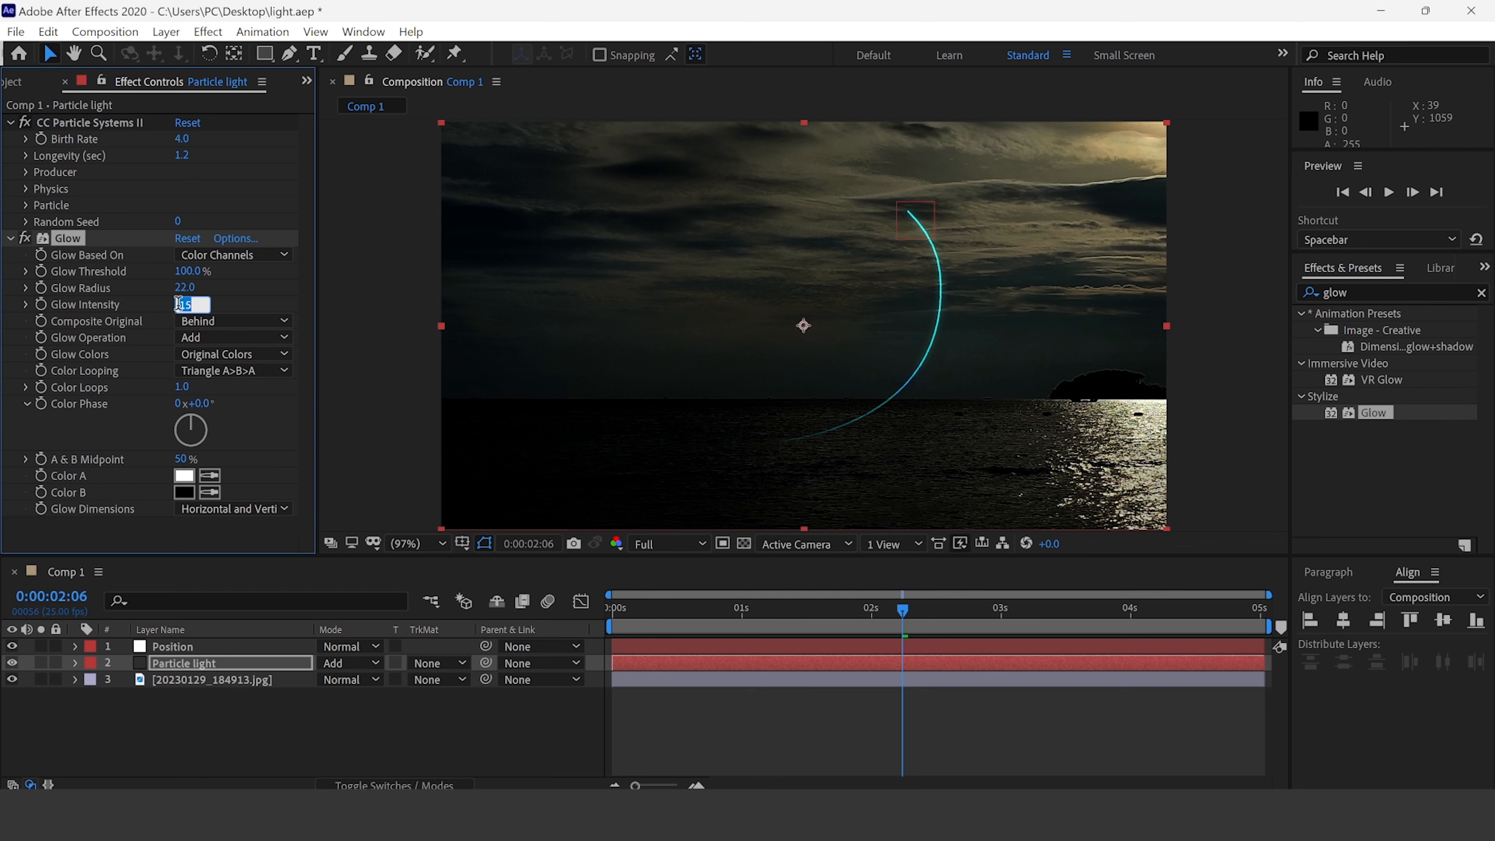
key(Return)
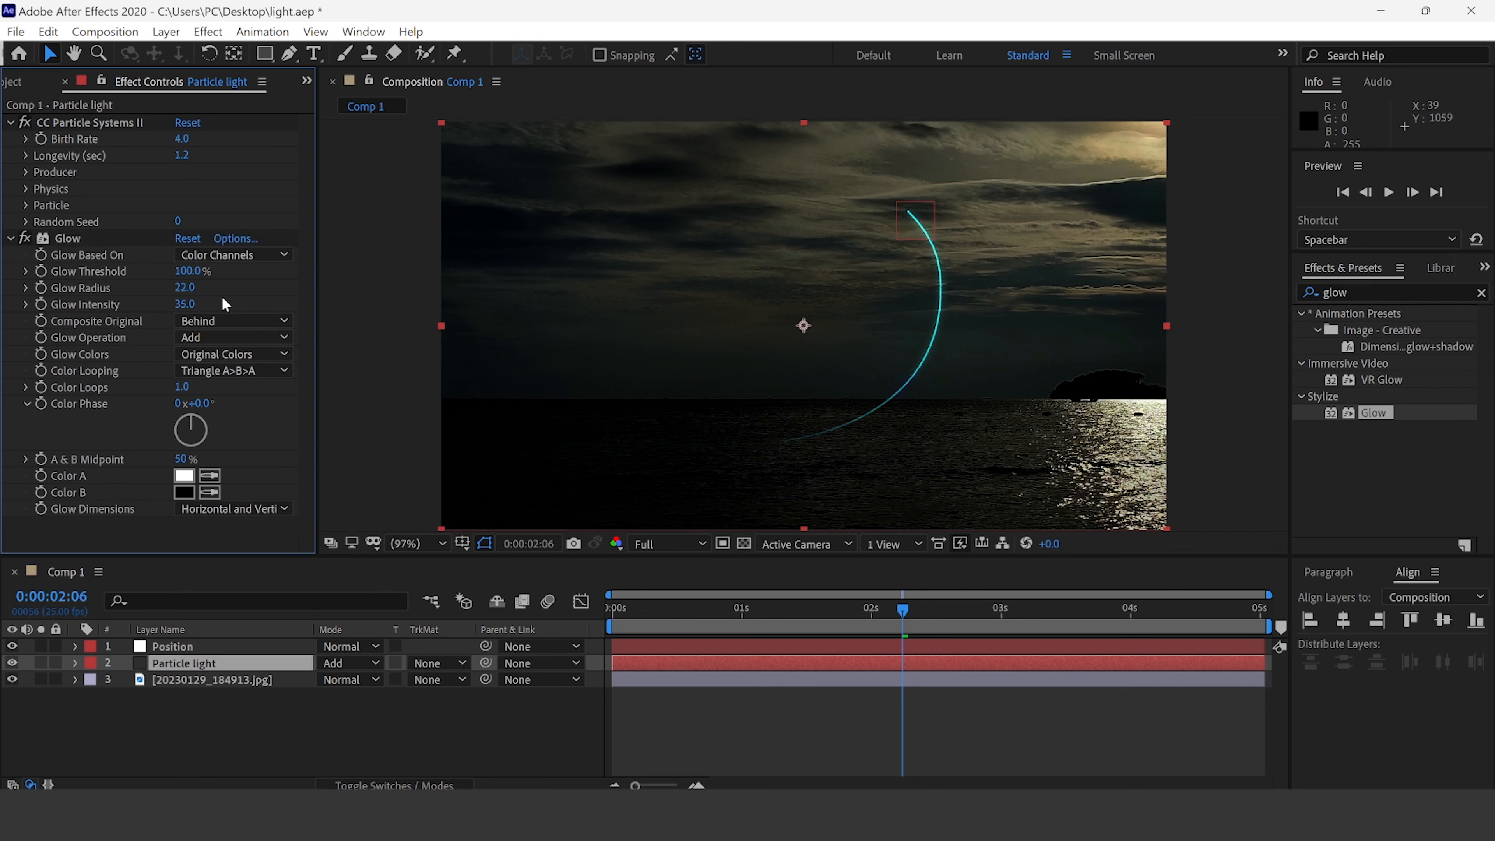
drag(198, 272, 191, 270)
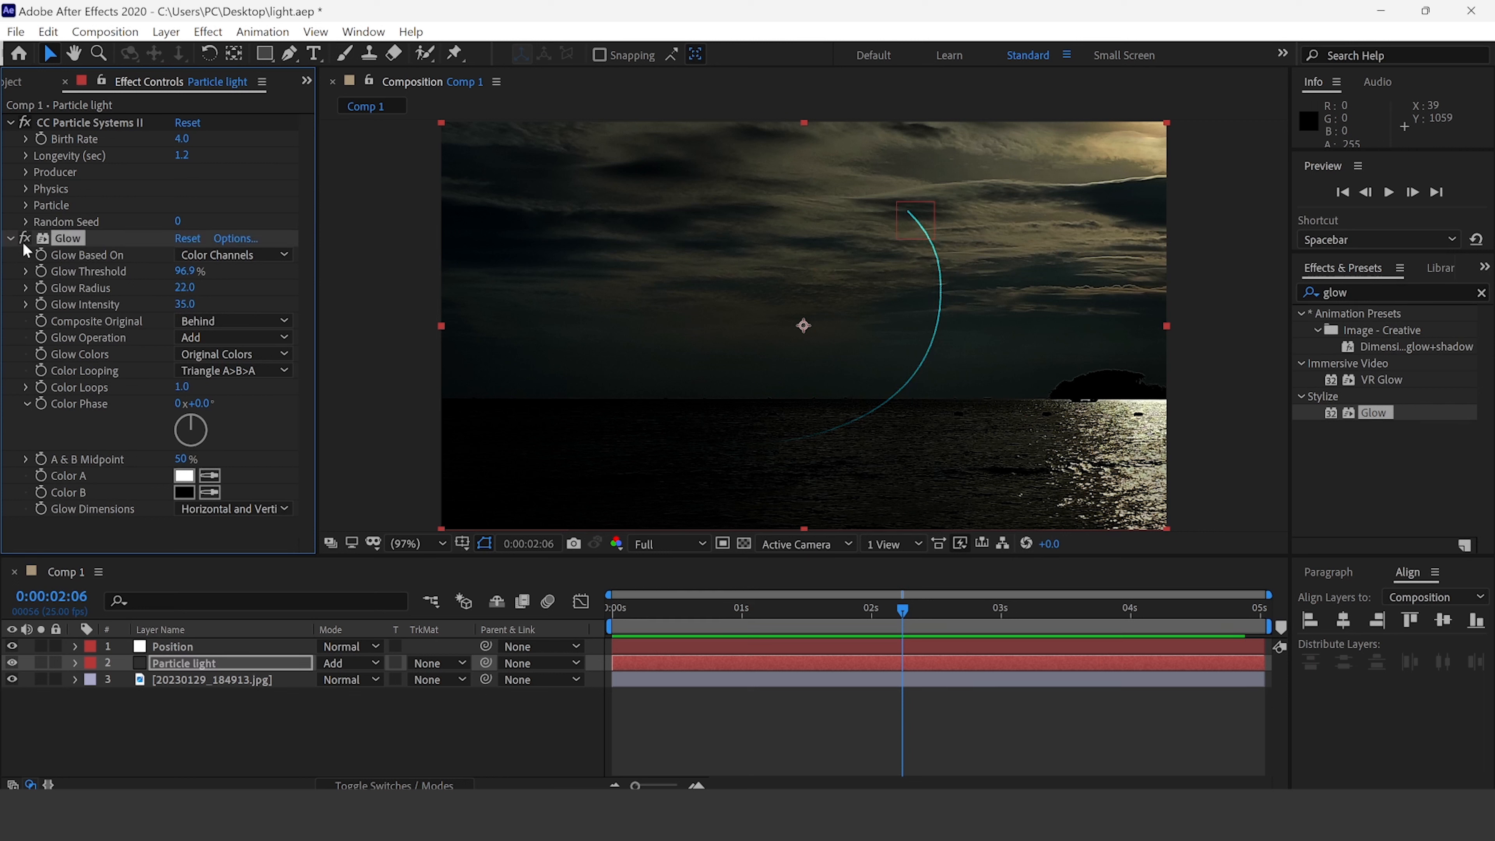
Preview the cyan light streak from the first frame with the adjusted glow, stopping after about four seconds.
drag(690, 632, 549, 615)
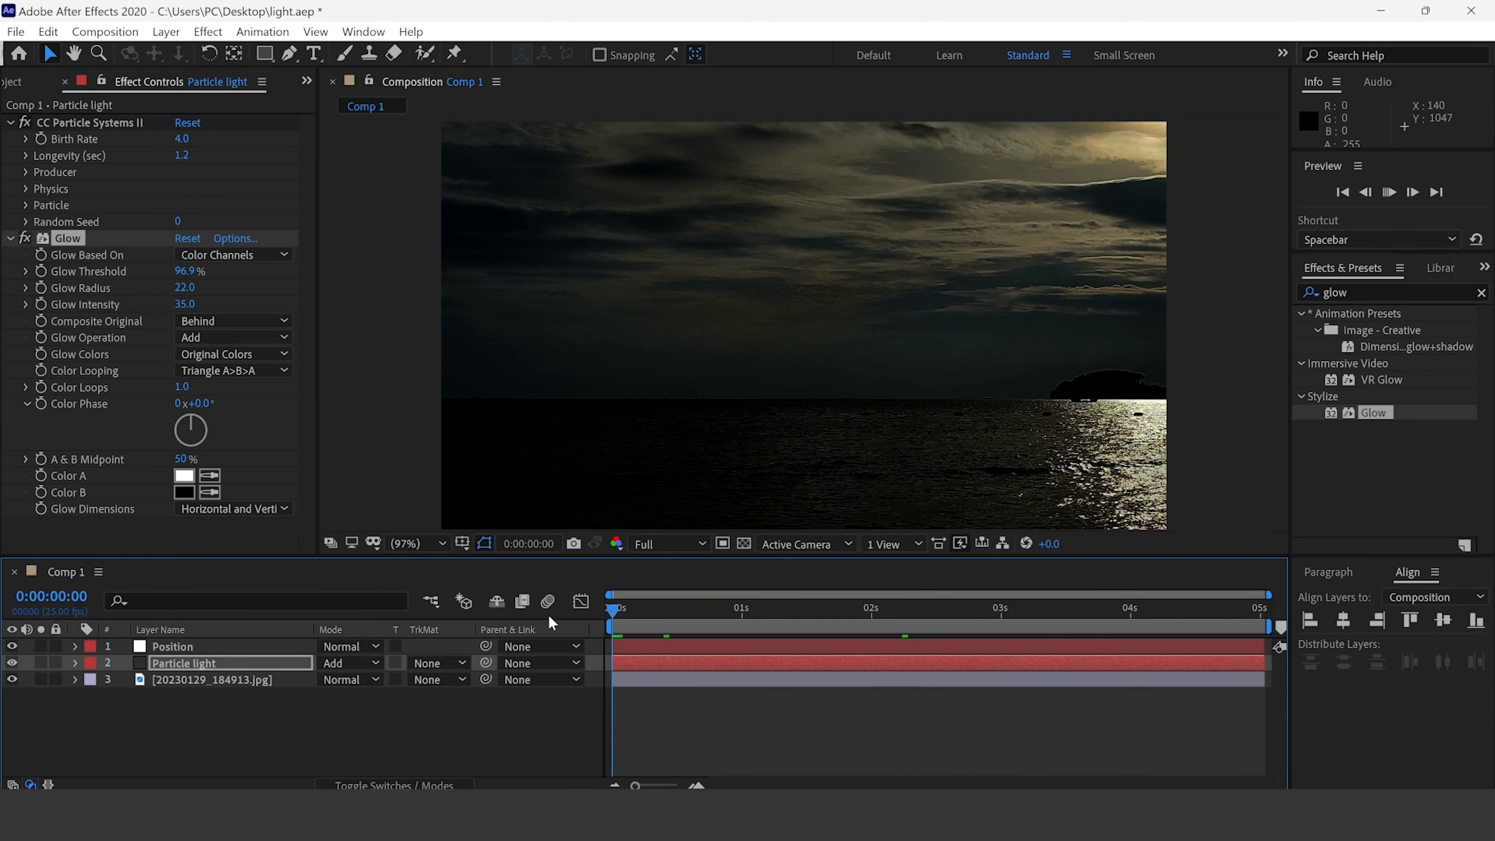
key(space)
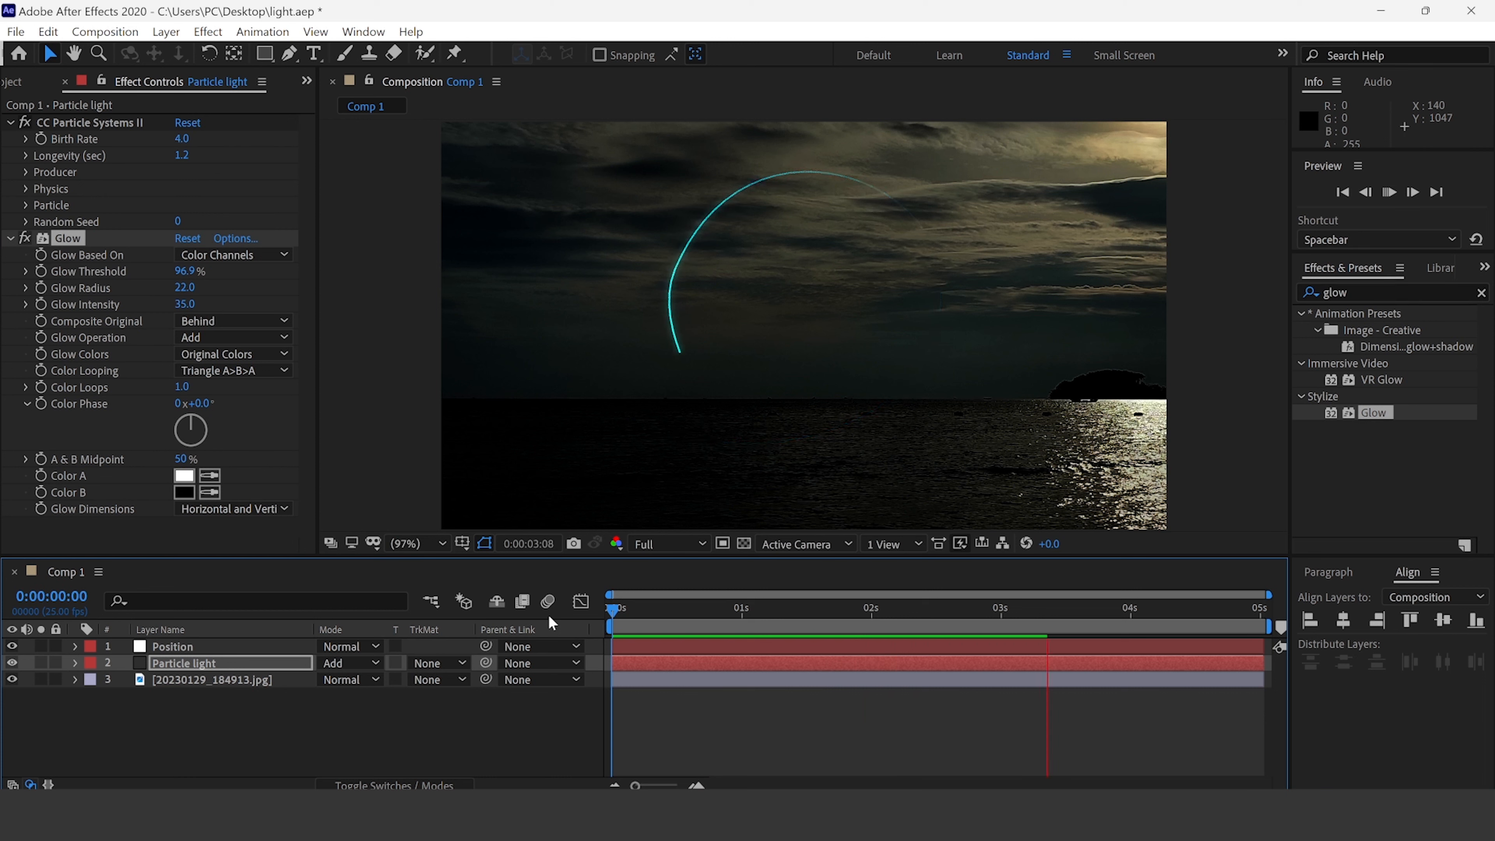
key(space)
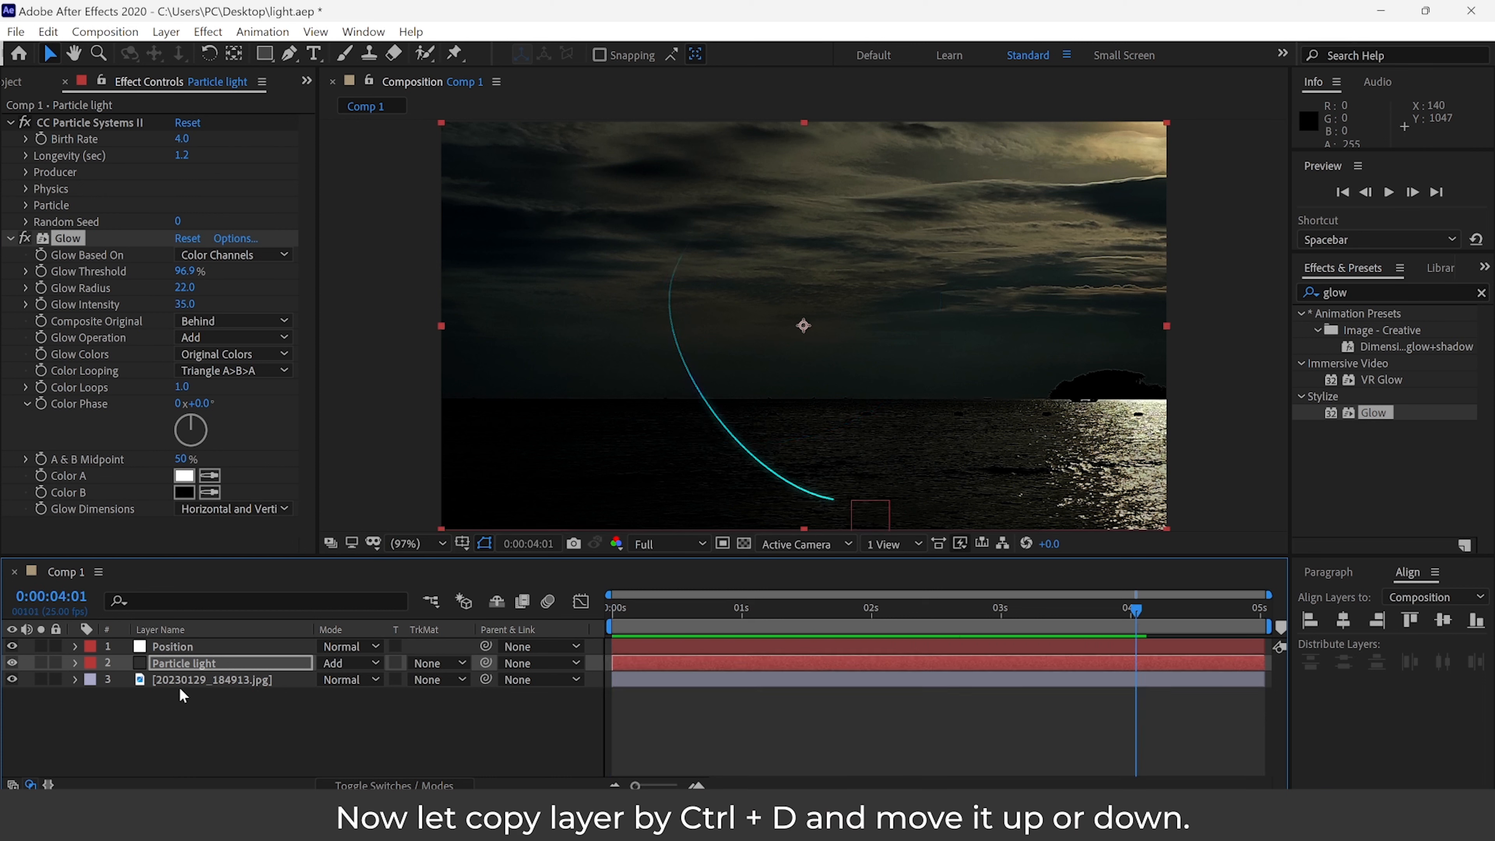
Duplicate the Particle light layer and move the copy slightly upward in the composition, above the original streak.
click(179, 680)
click(177, 661)
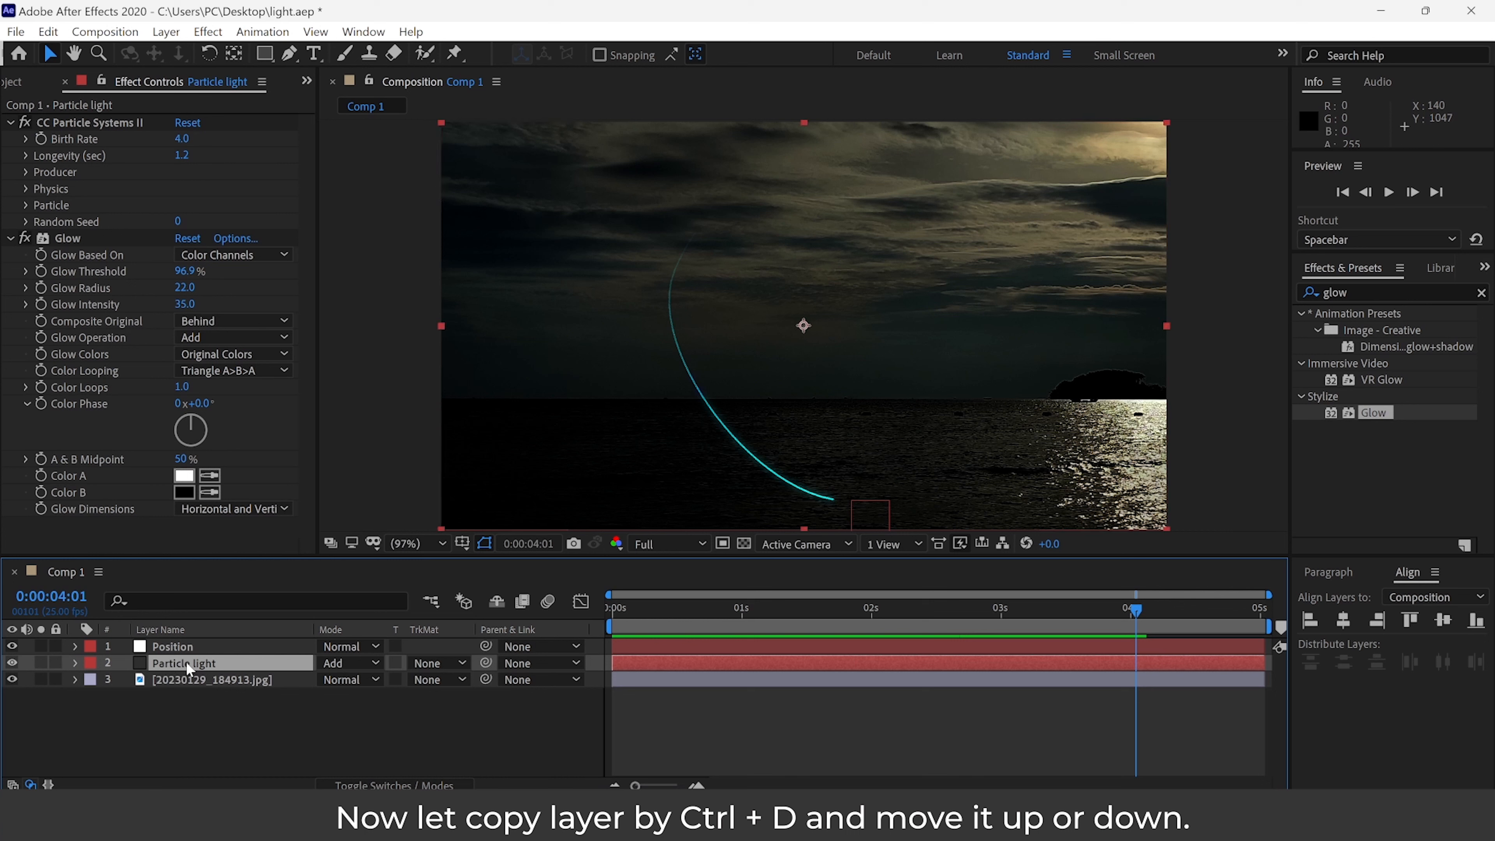
key(ctrl+d)
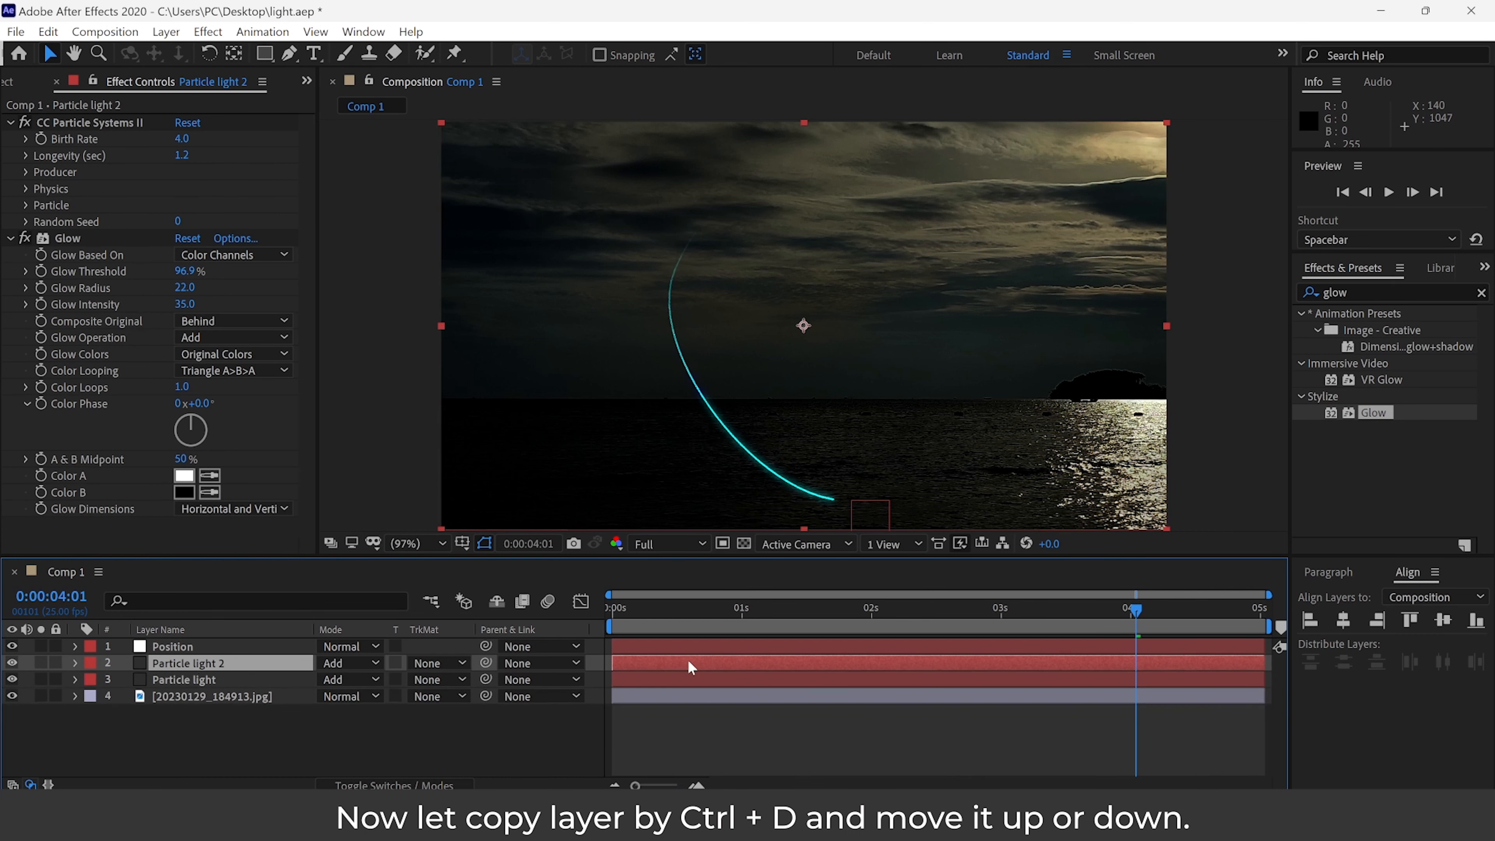
drag(801, 328, 804, 318)
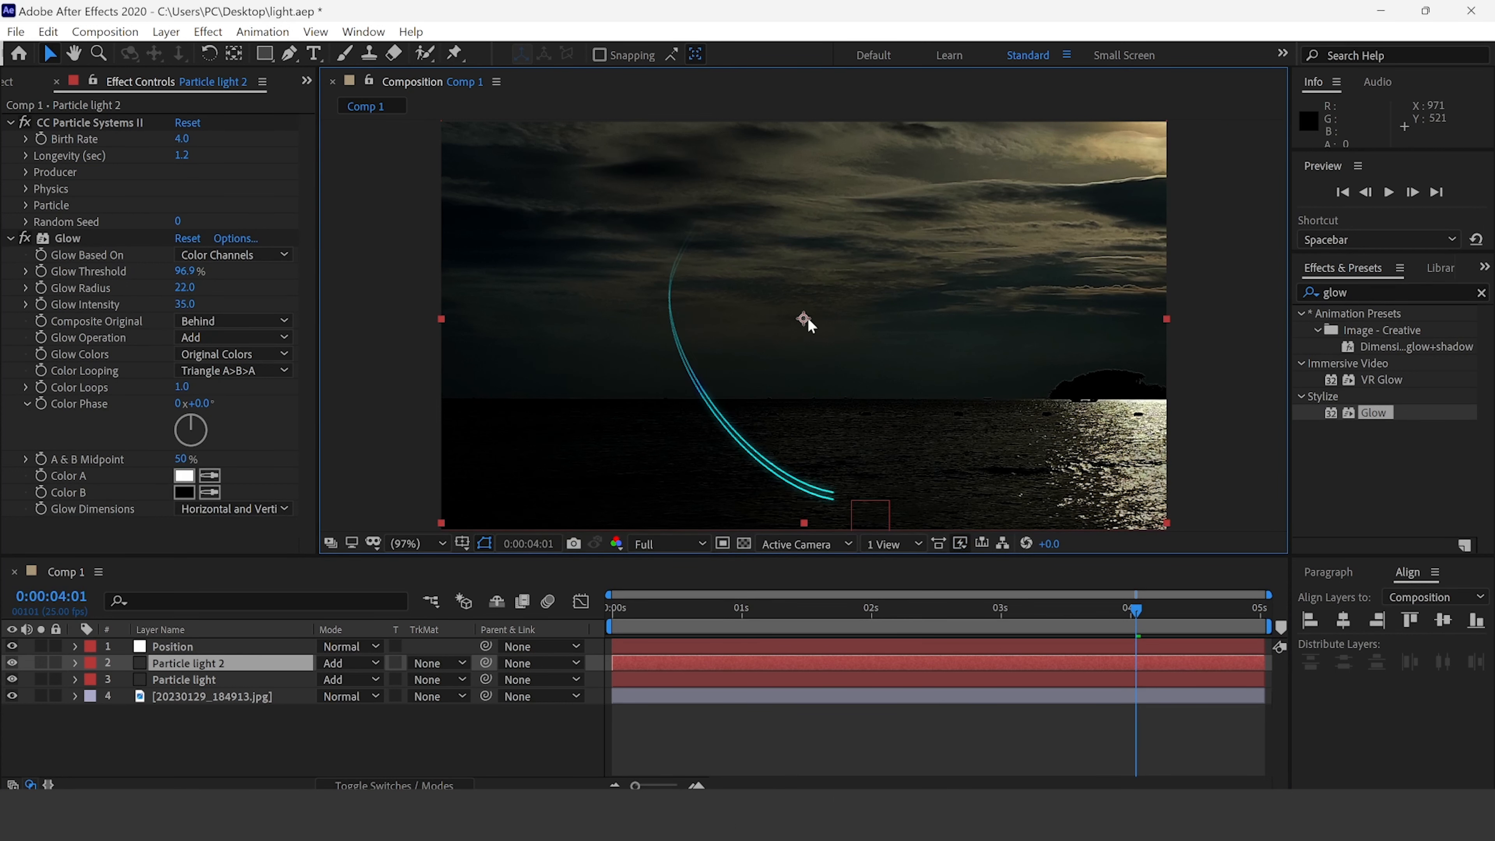
Set the Birth Color of Particle light 2's particles to purple B800FF.
click(9, 239)
click(217, 663)
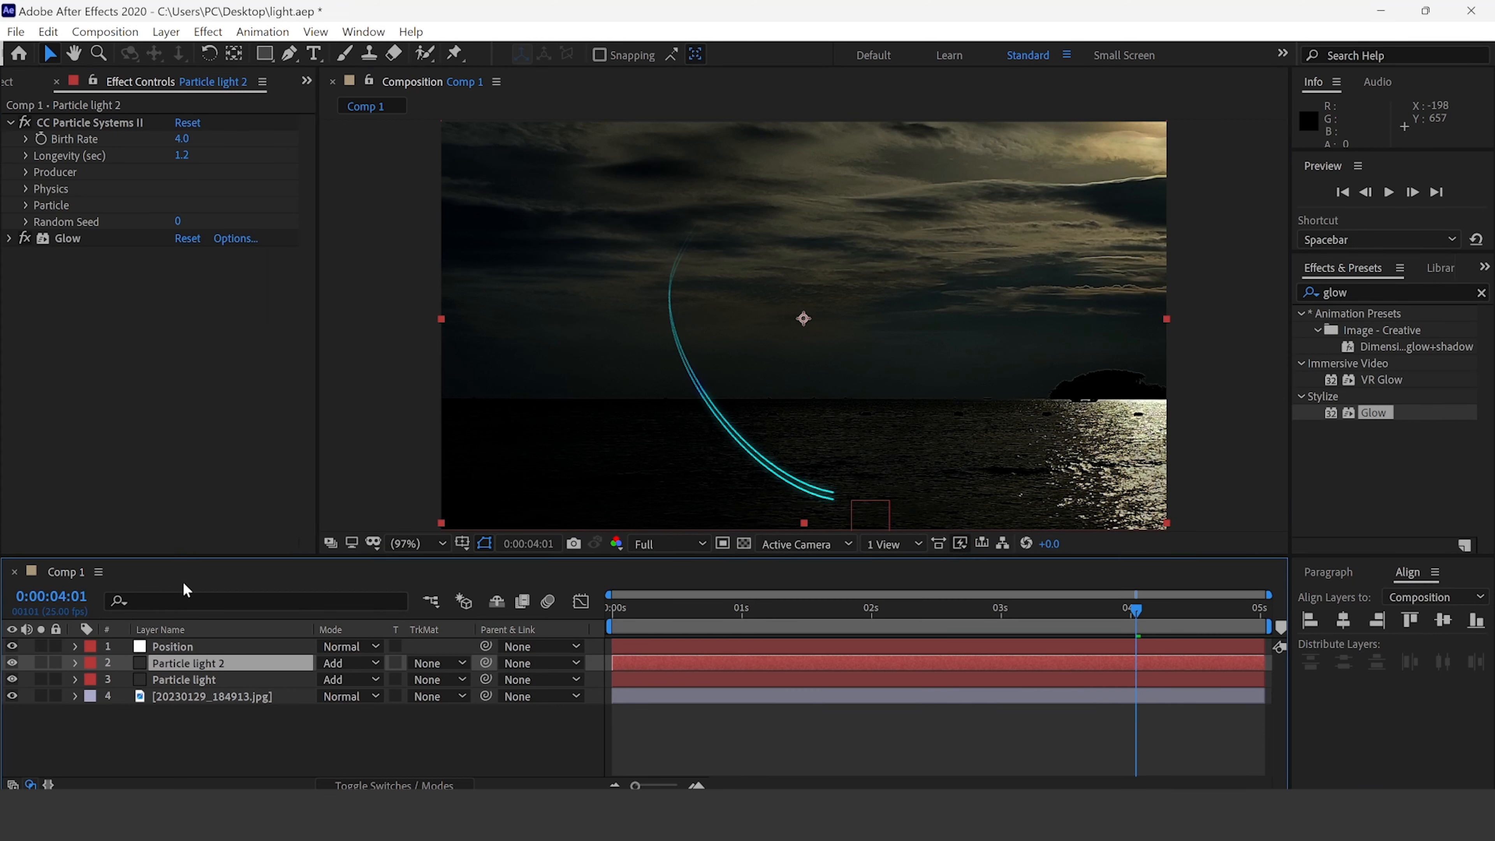
click(25, 205)
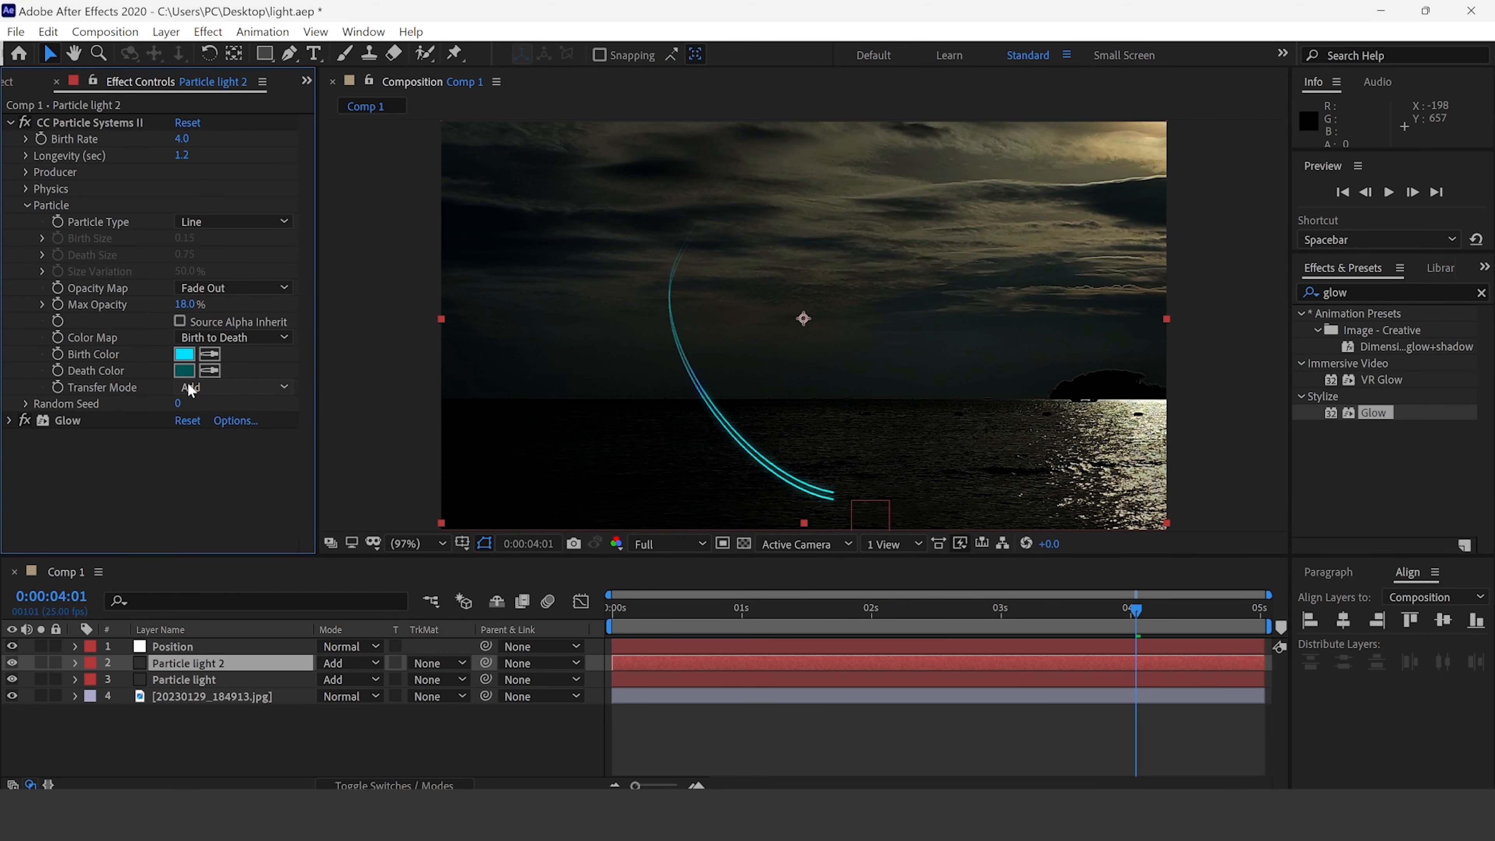
click(184, 354)
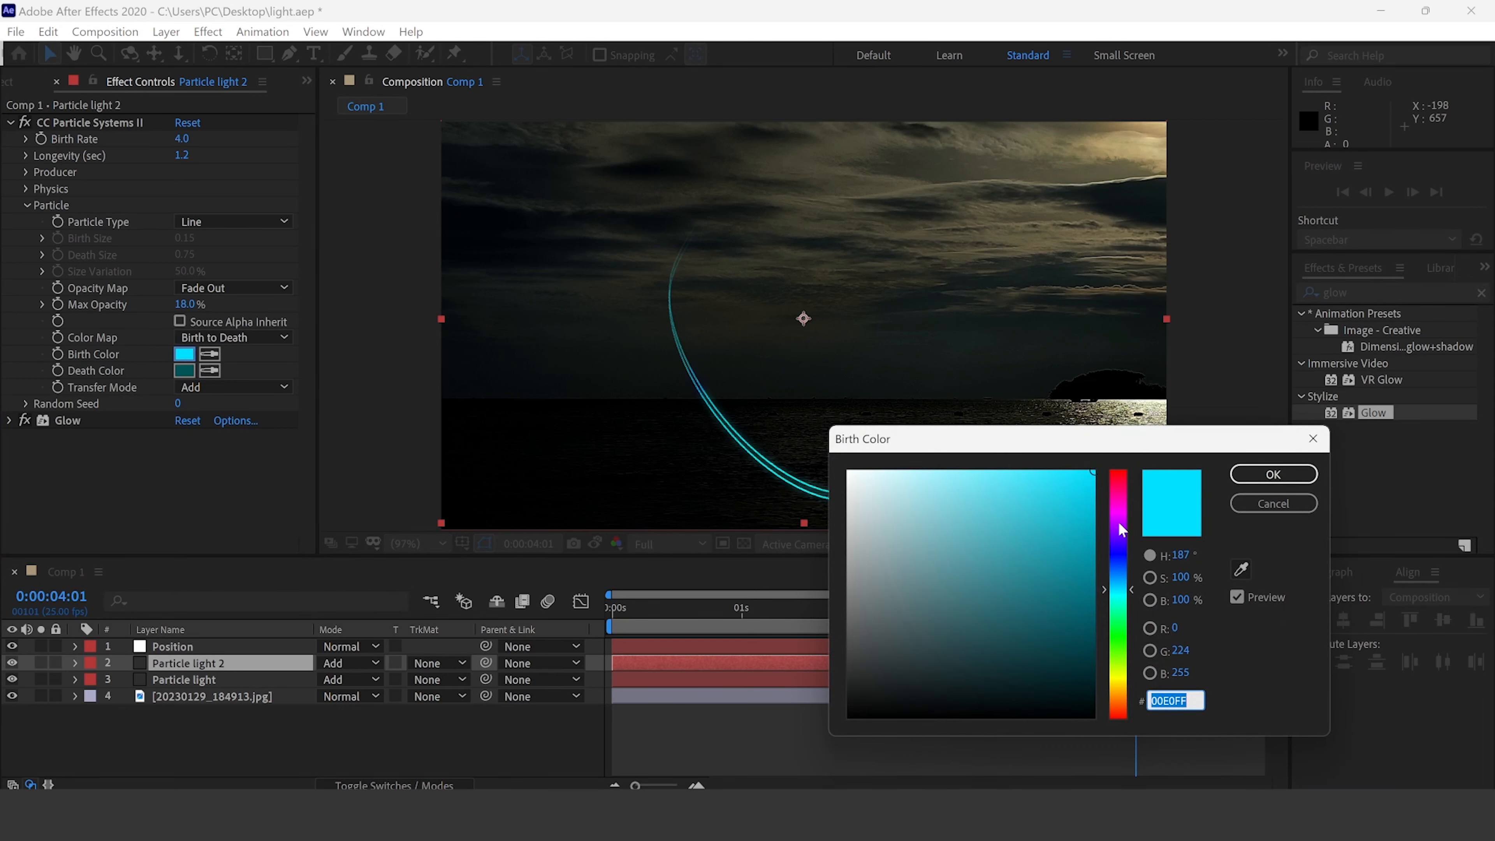
click(1117, 521)
click(1240, 478)
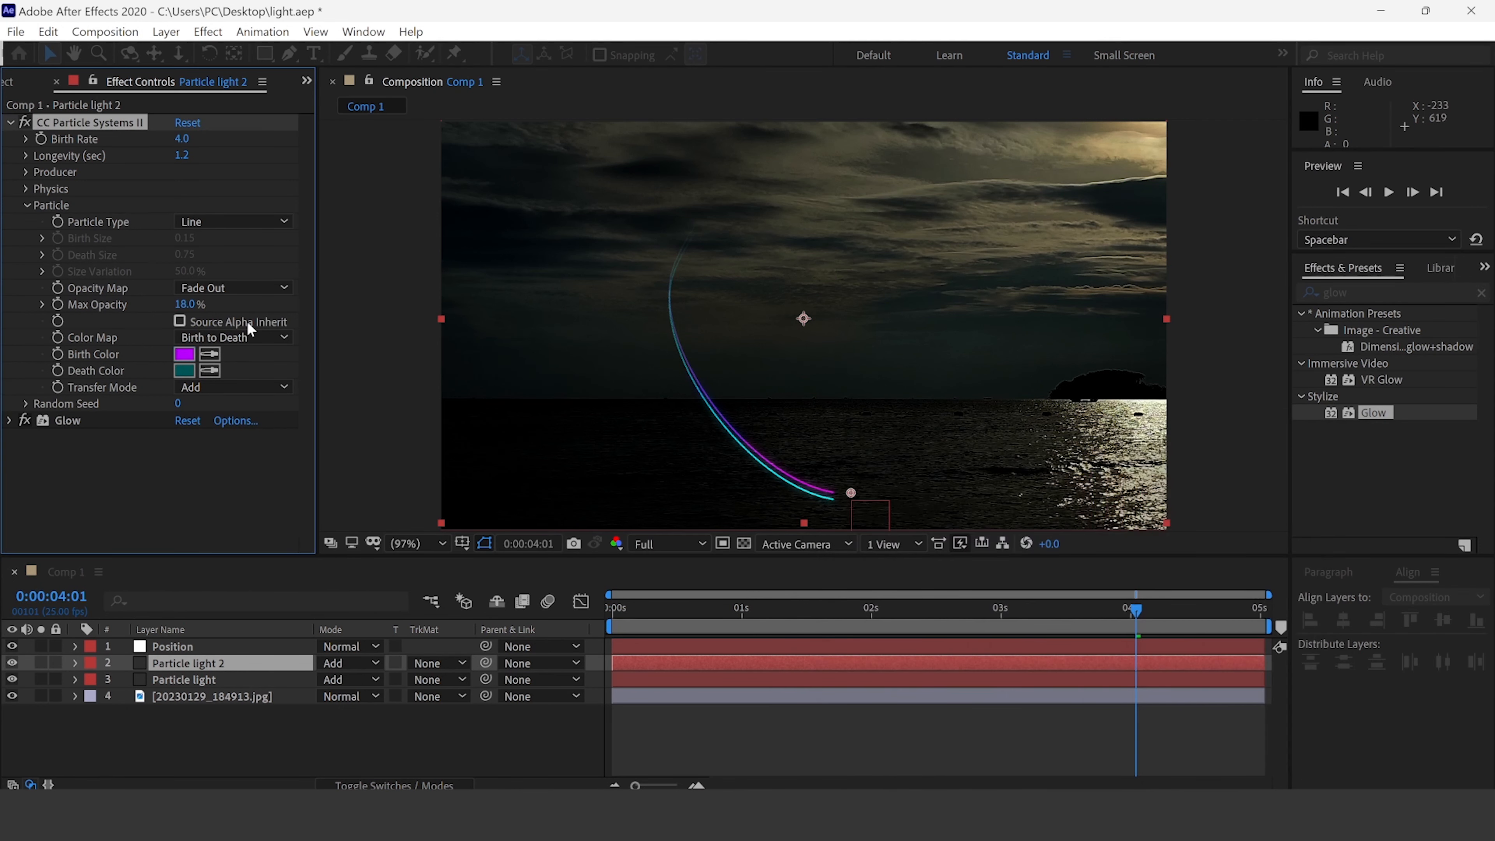
Set the Death Color of Particle light 2's particles to dark purple 5D0075.
click(182, 374)
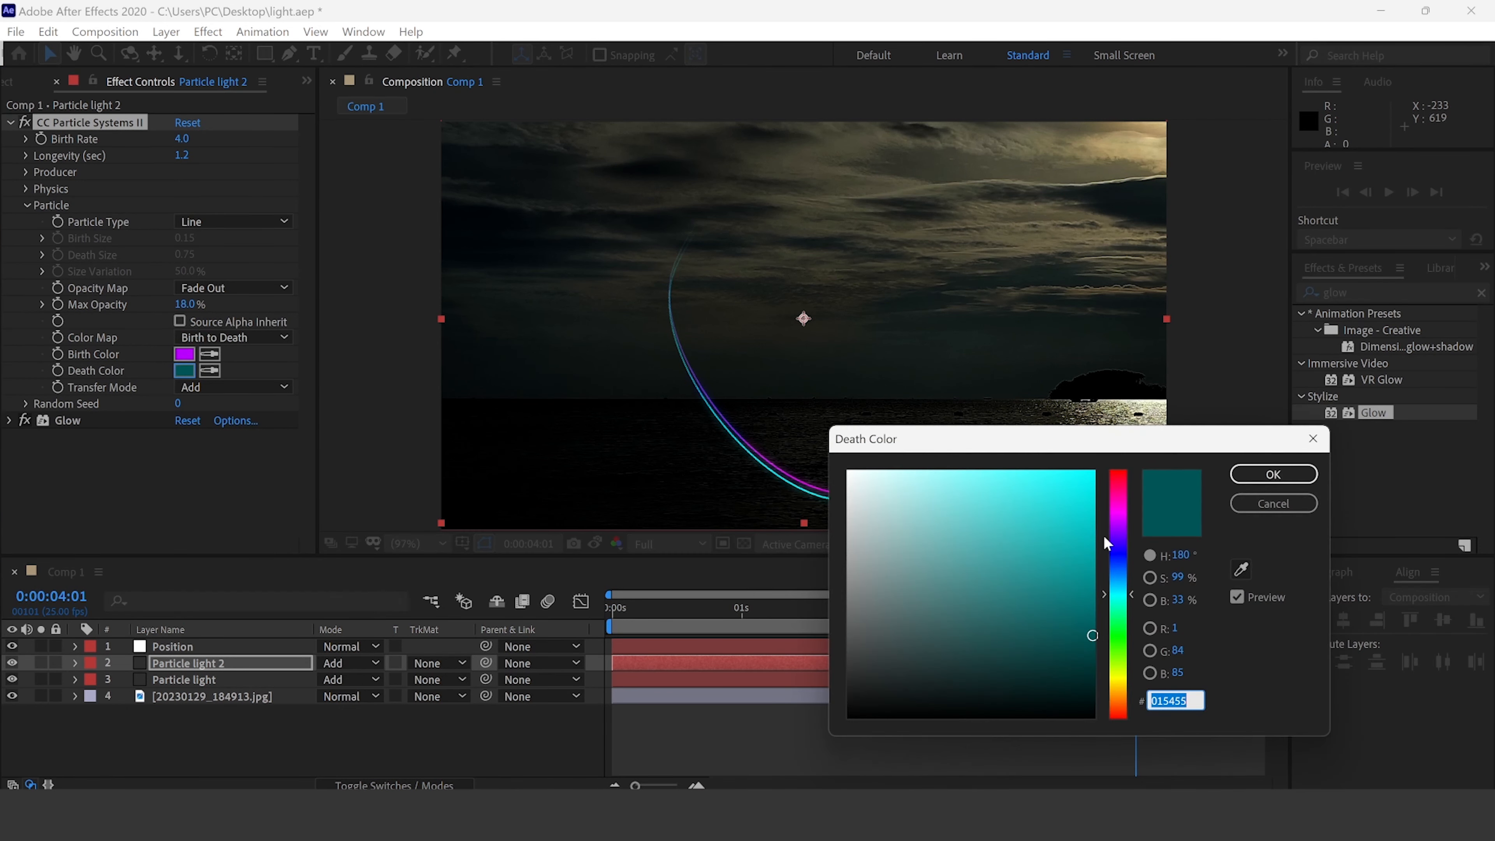
click(1119, 521)
drag(1094, 589, 1093, 603)
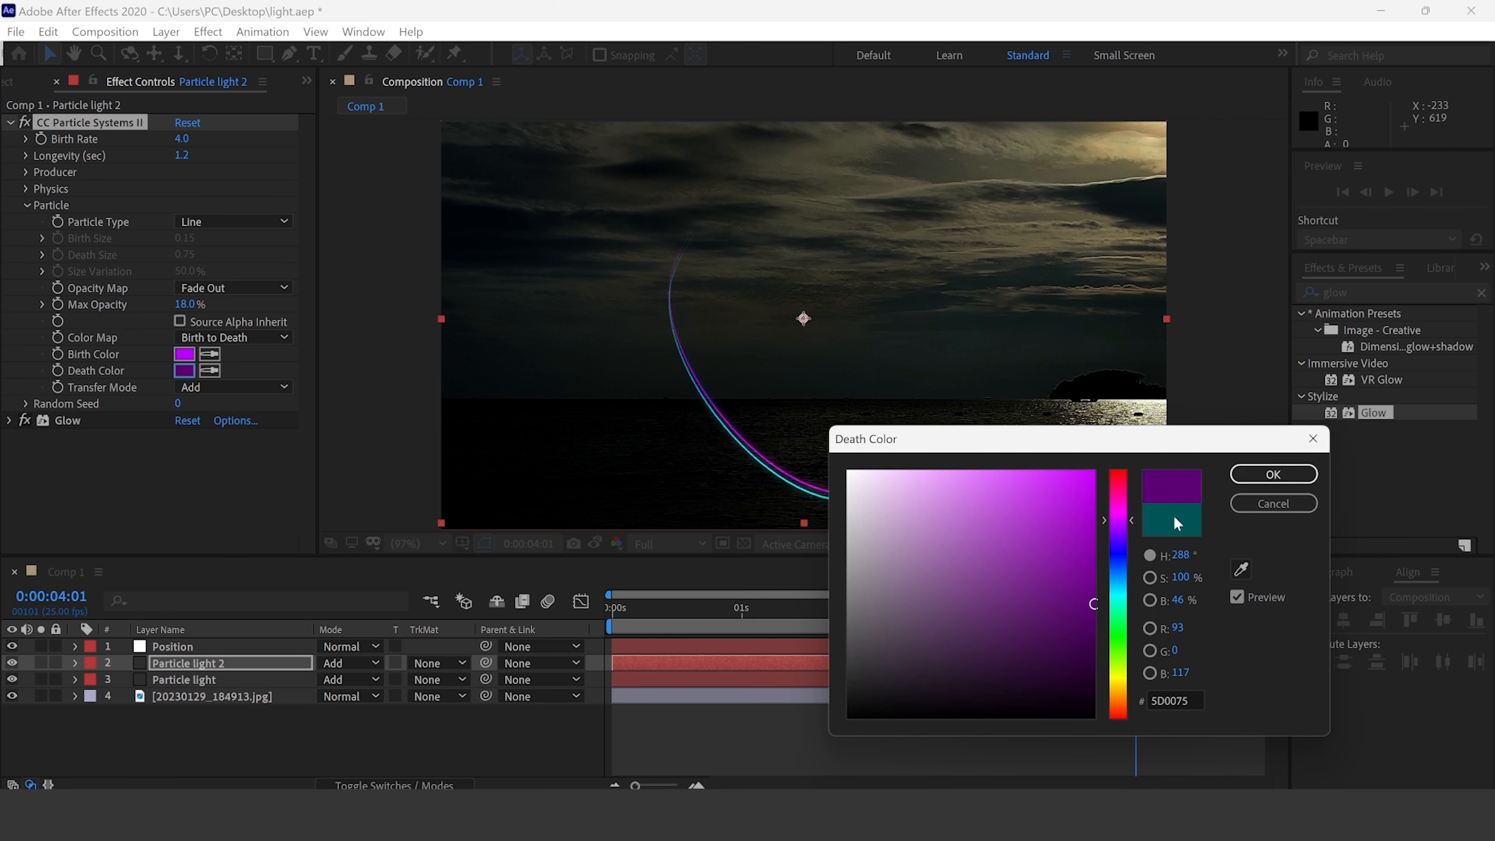
click(1272, 474)
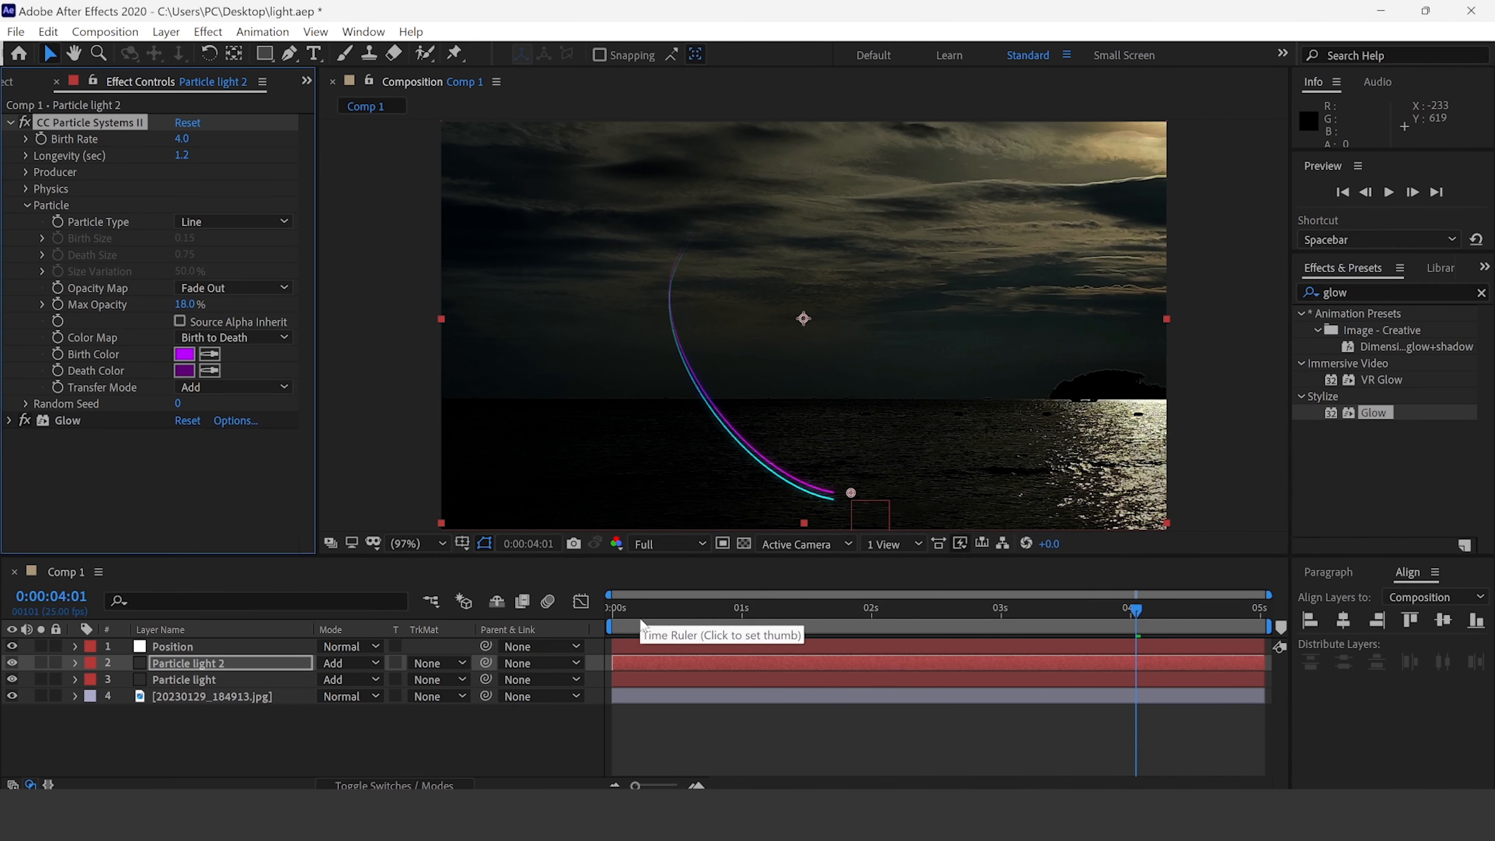
Preview the purple and cyan streaks together from the first frame, stopping at about 0:00:01:13.
click(638, 611)
click(606, 619)
key(space)
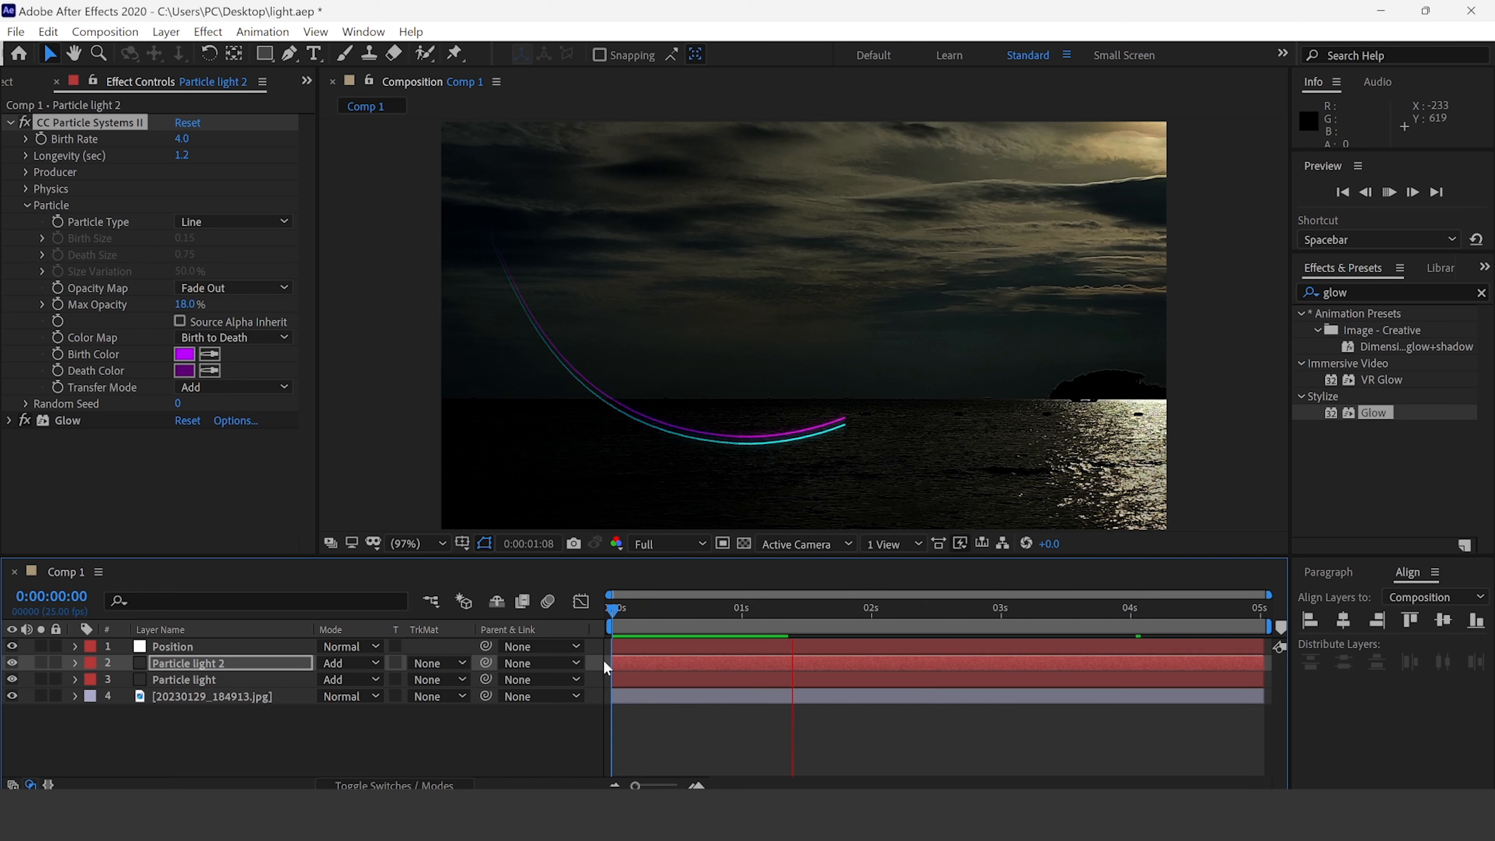
key(space)
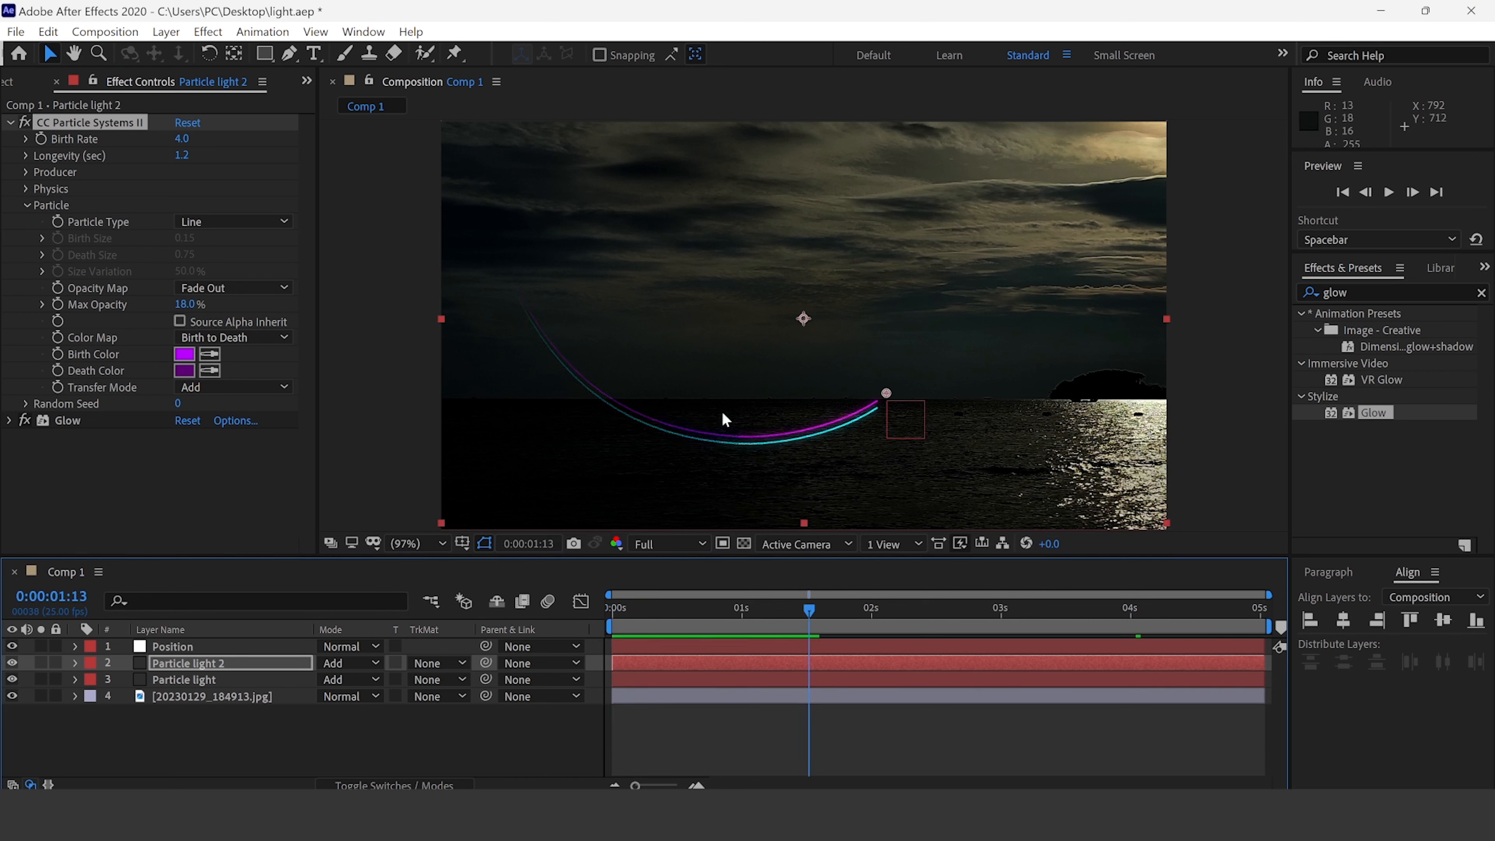
Set the Producer Radius X of Particle light 2 to 0.1 and change its Radius Y as well.
click(28, 172)
click(182, 205)
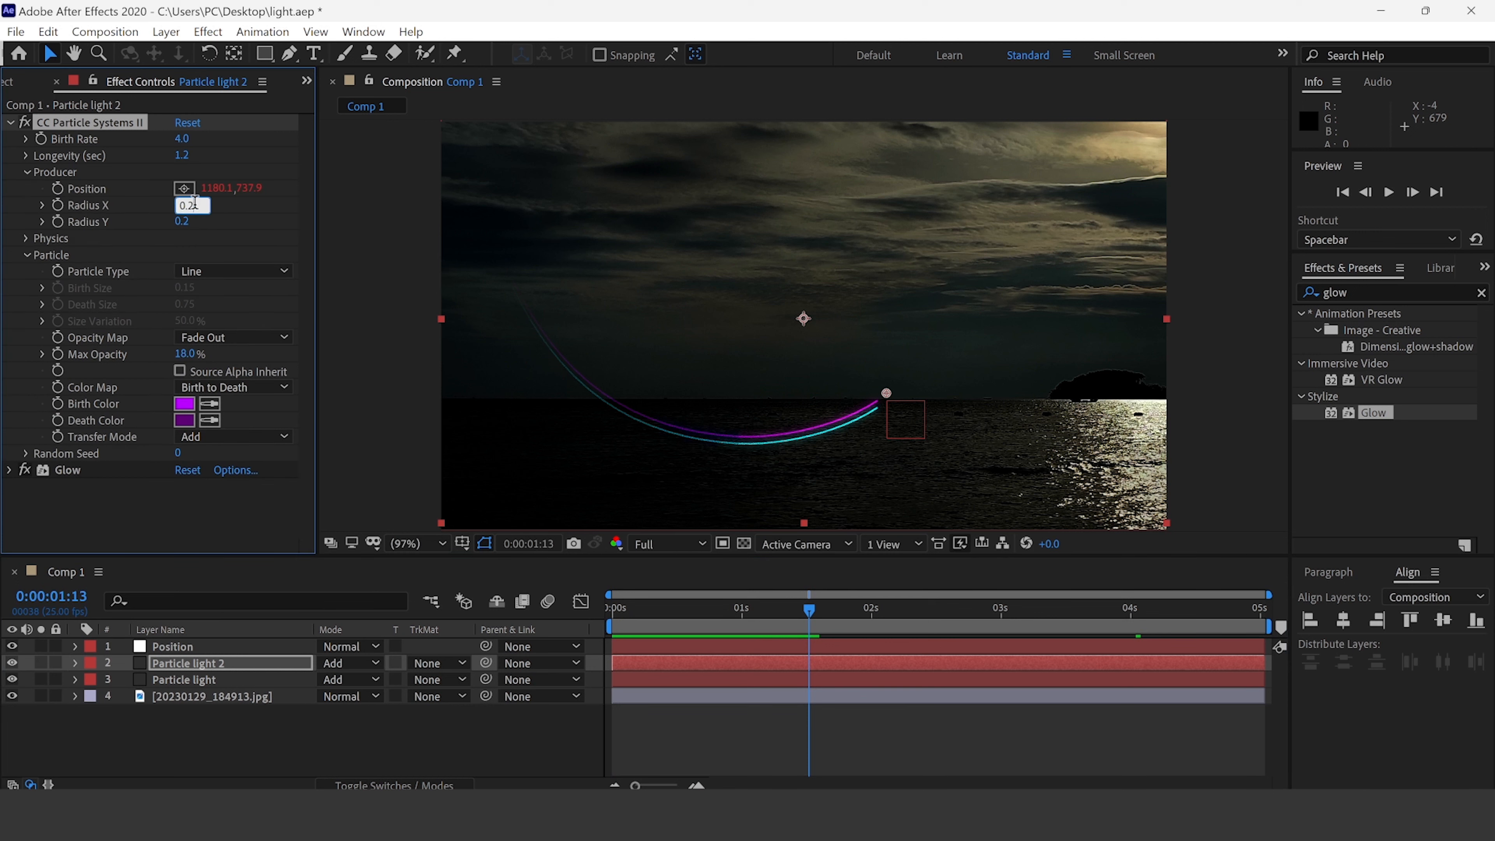
text(0.1)
key(Return)
click(192, 220)
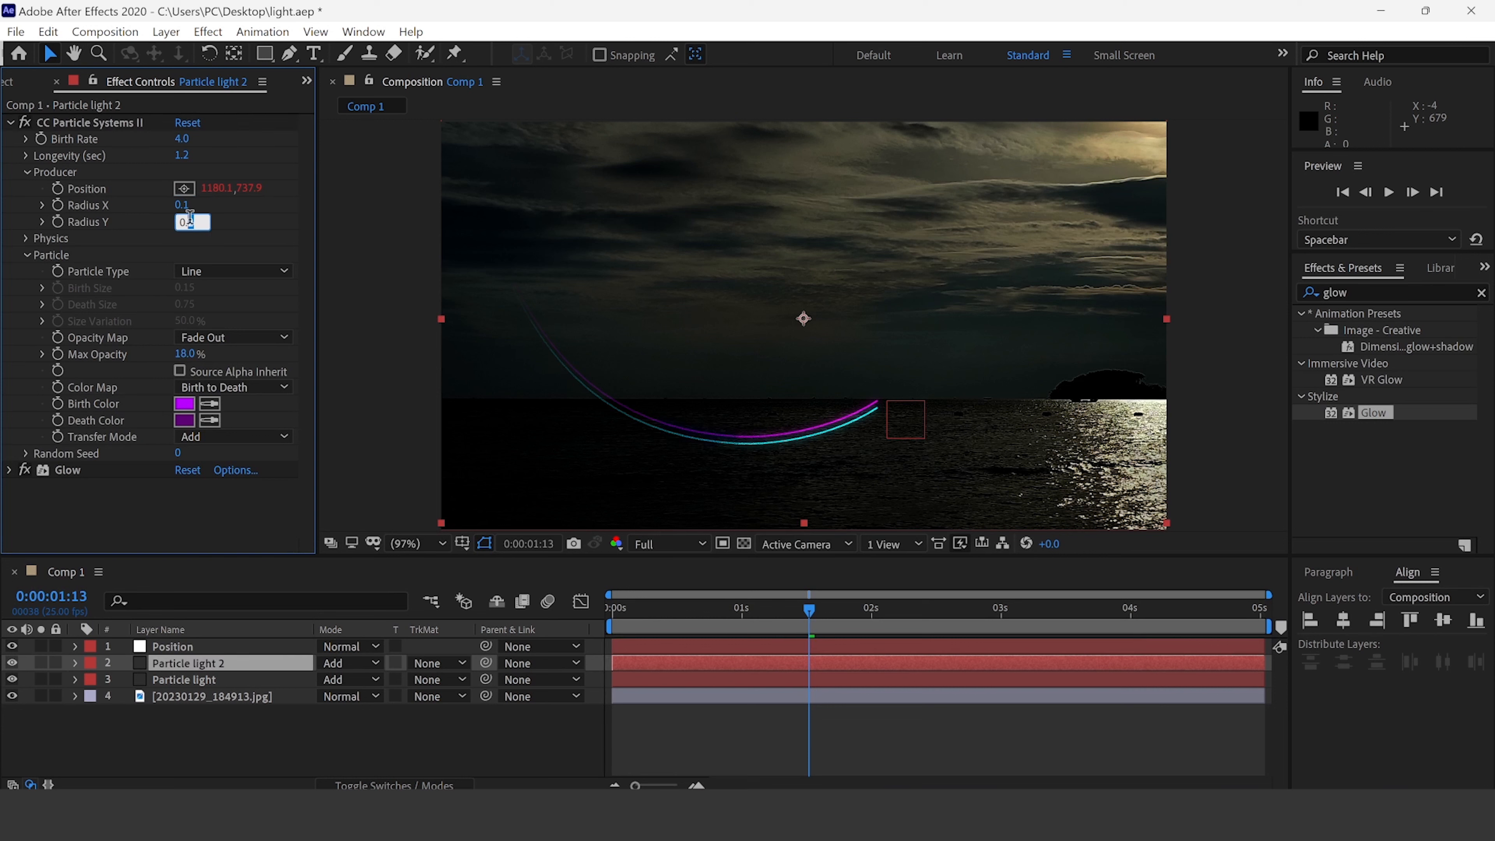
click(25, 172)
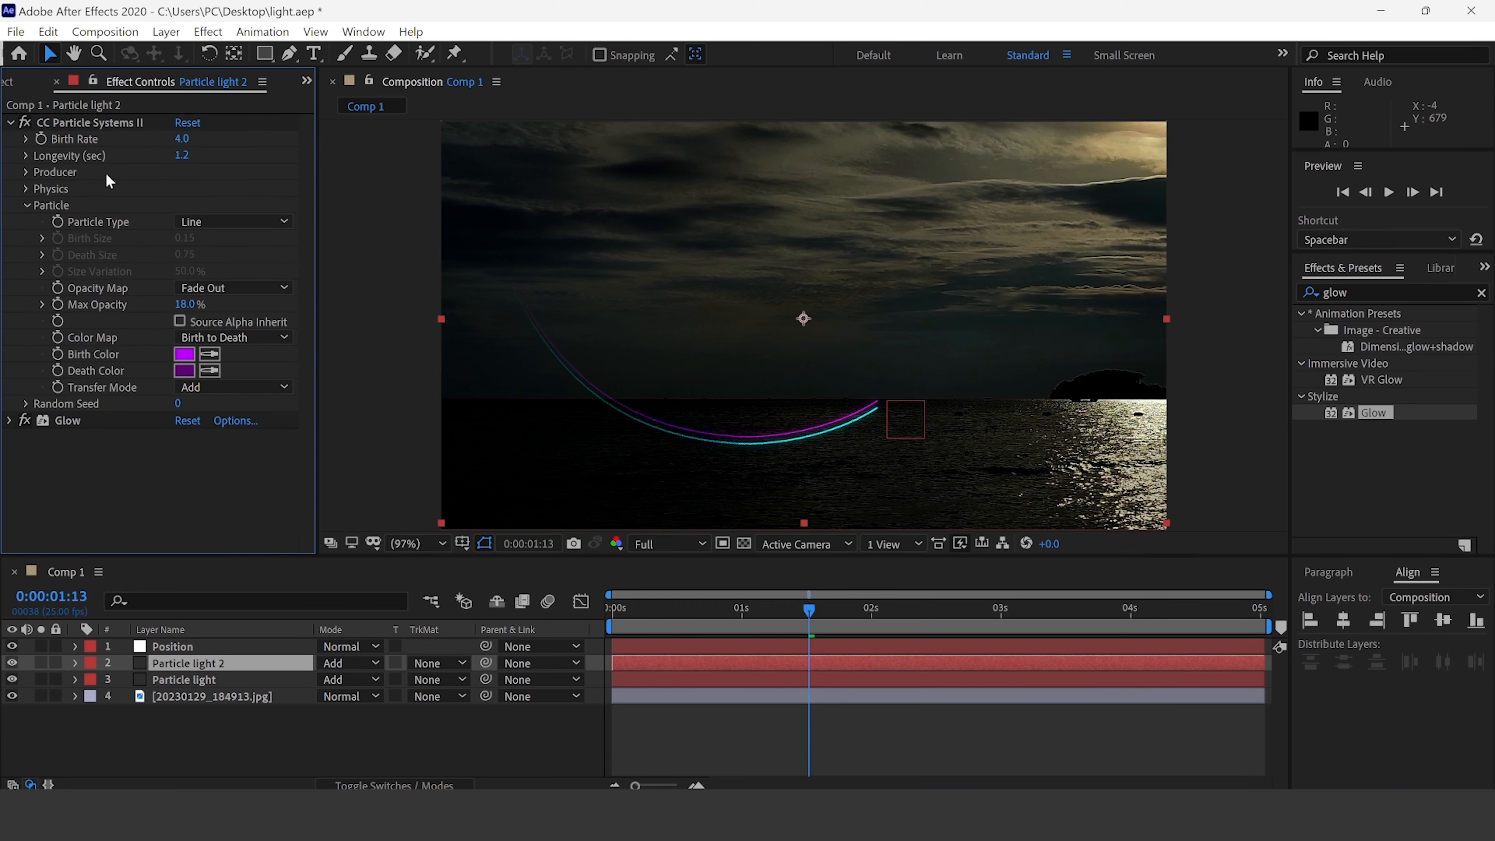
Set the Longevity of Particle light 2 to 2 seconds and preview the composition from the first frame.
click(184, 154)
text(2)
click(229, 179)
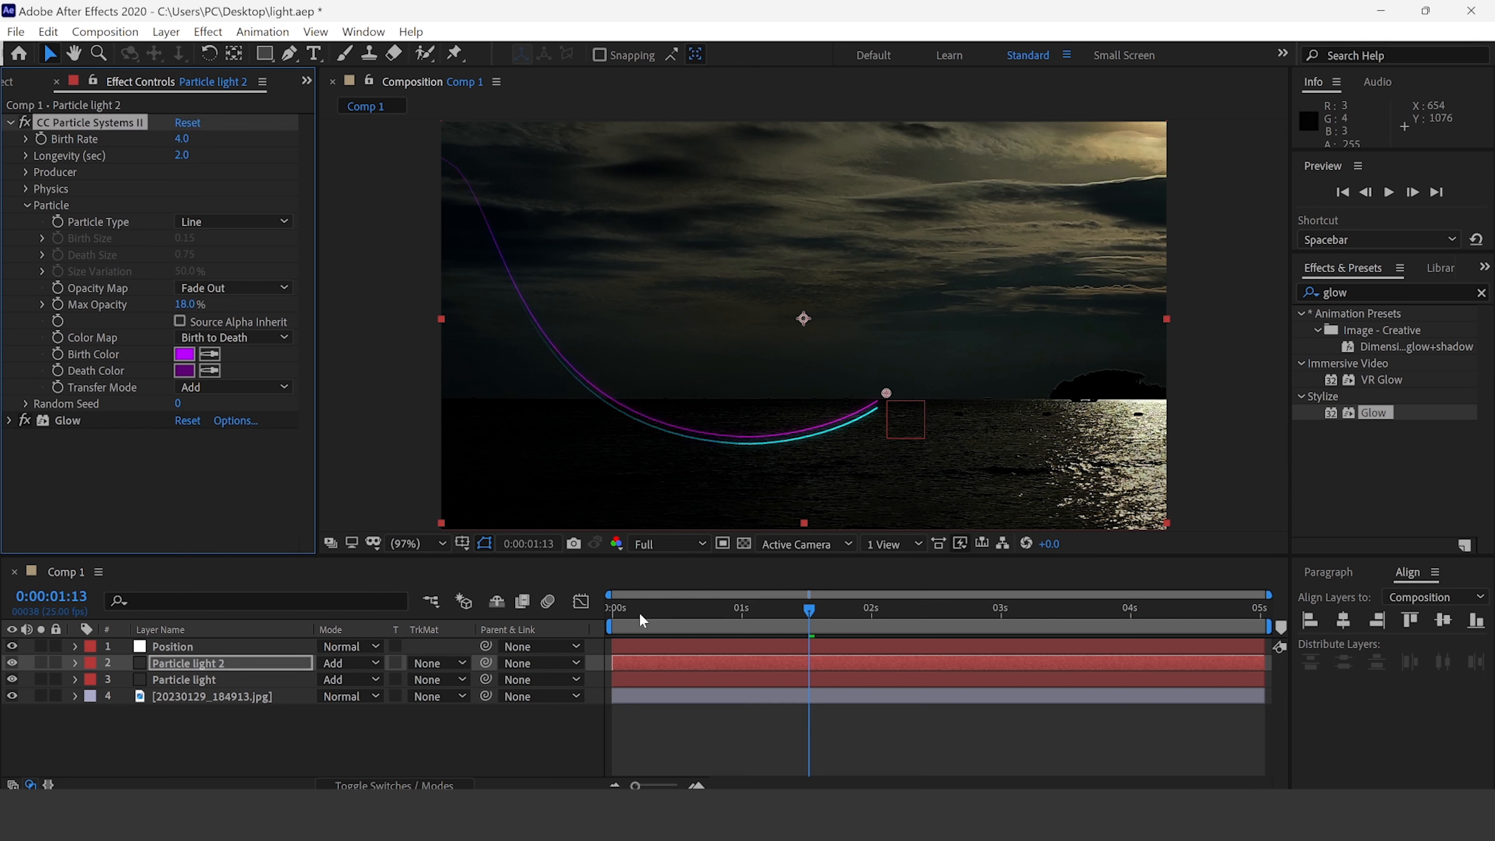
drag(638, 613, 576, 613)
key(space)
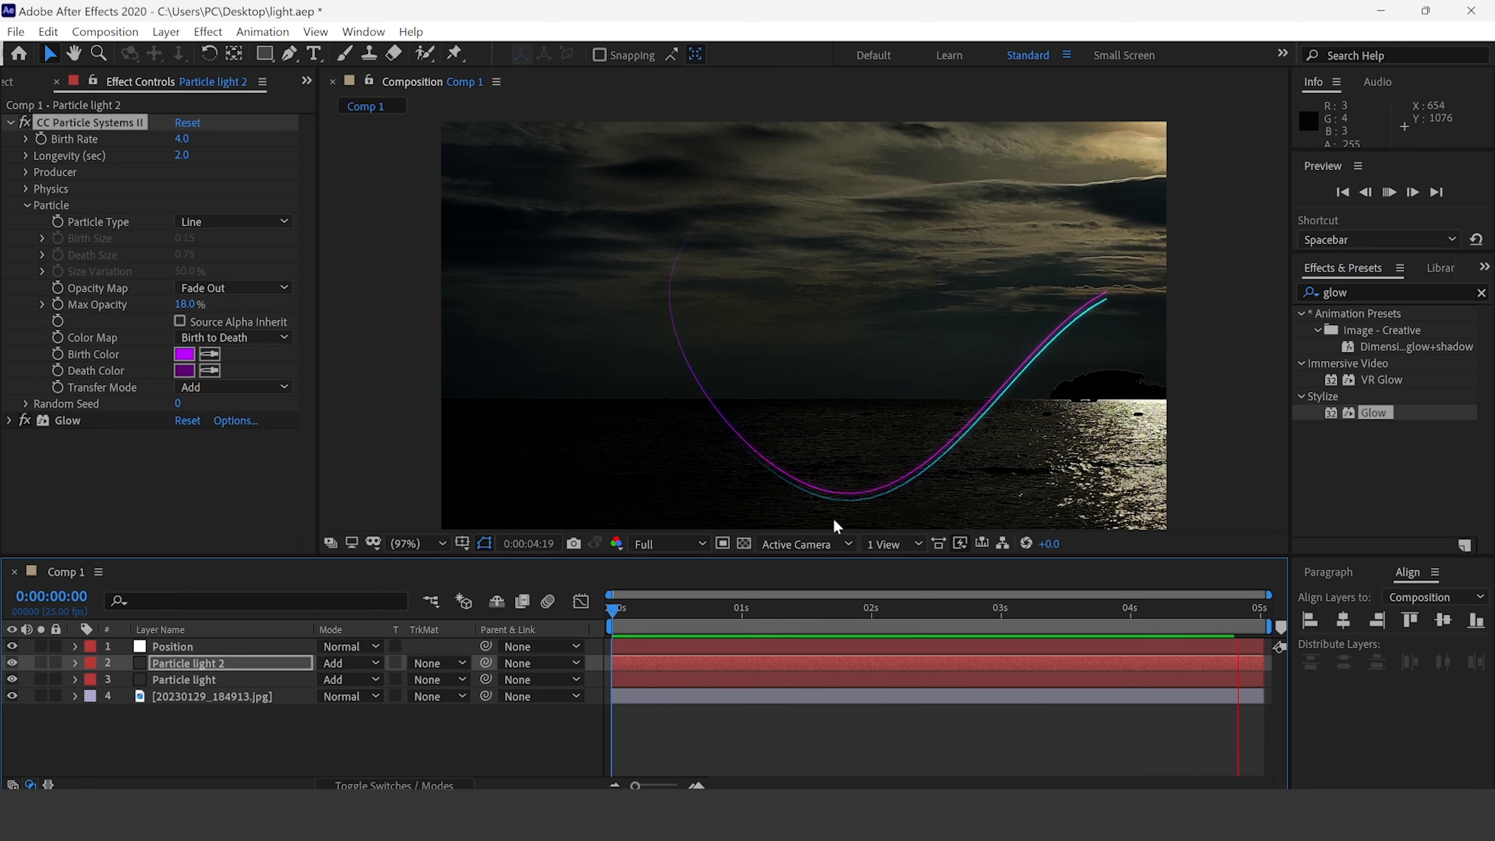
key(space)
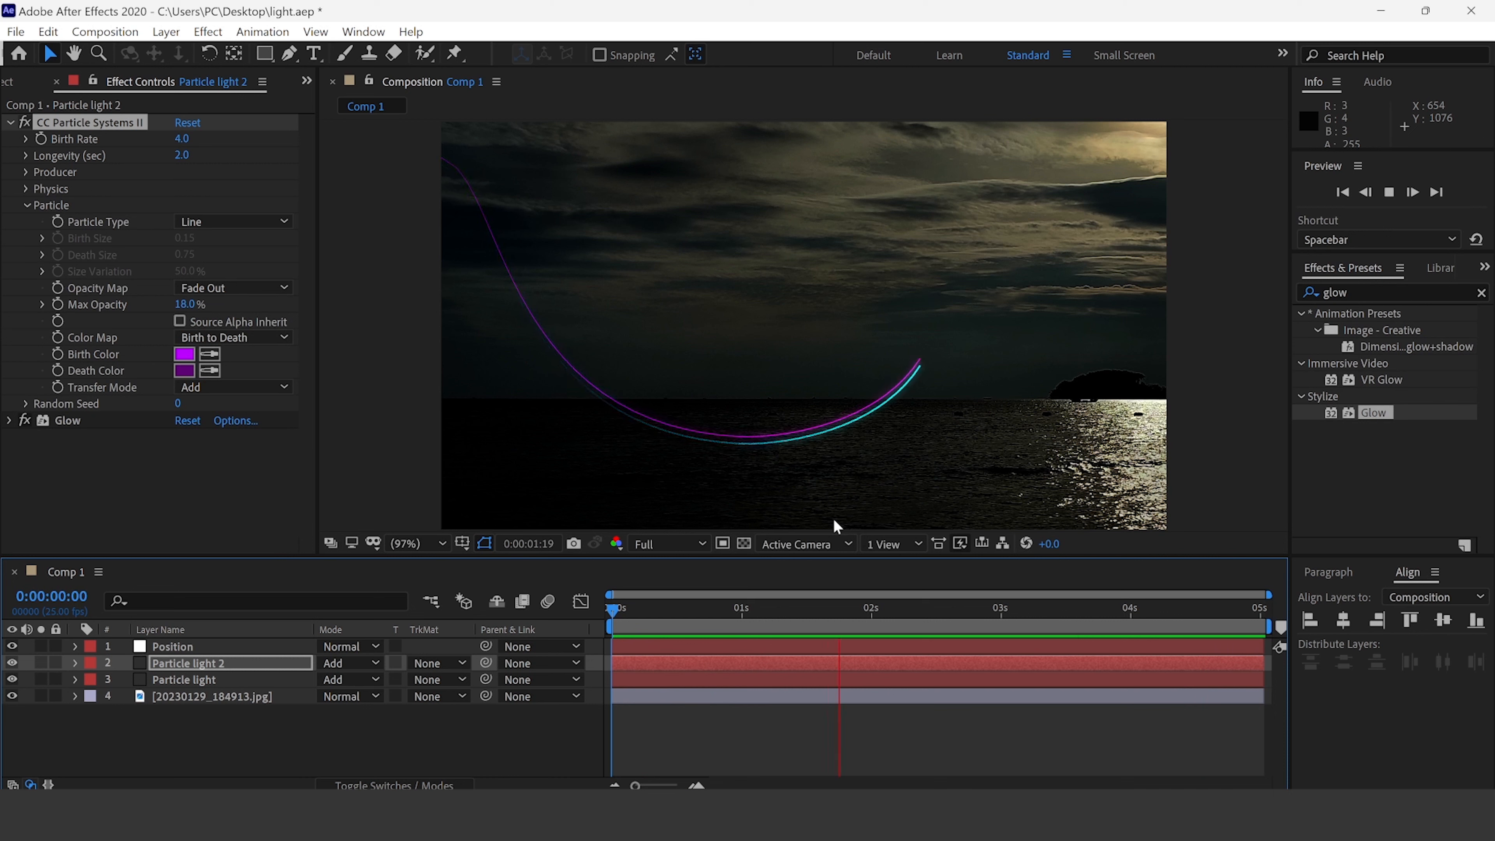
key(space)
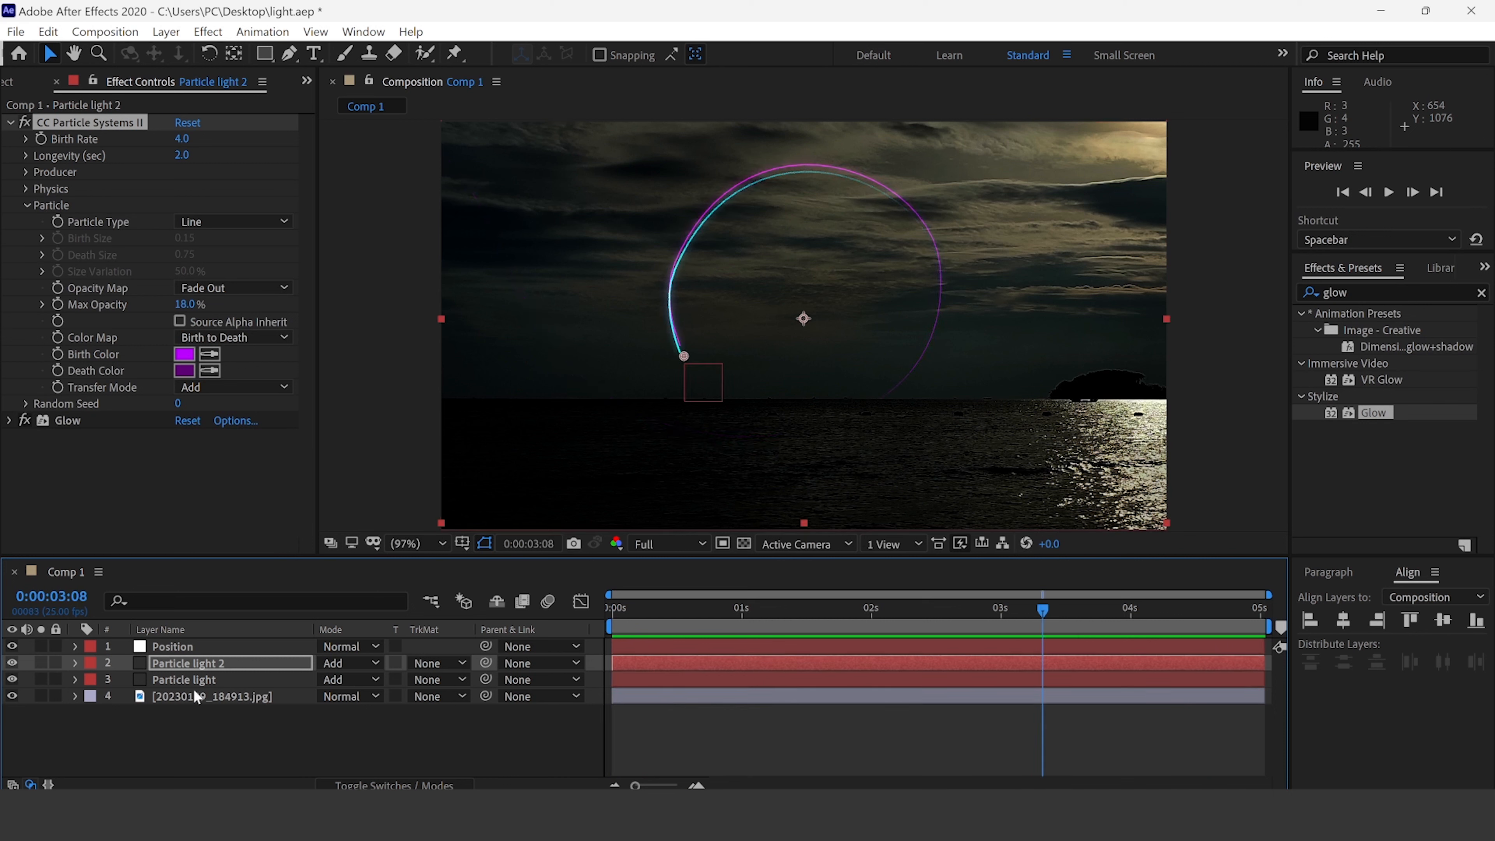
Duplicate the Particle light 2 layer and move the copy slightly downward, below the cyan streak.
click(200, 664)
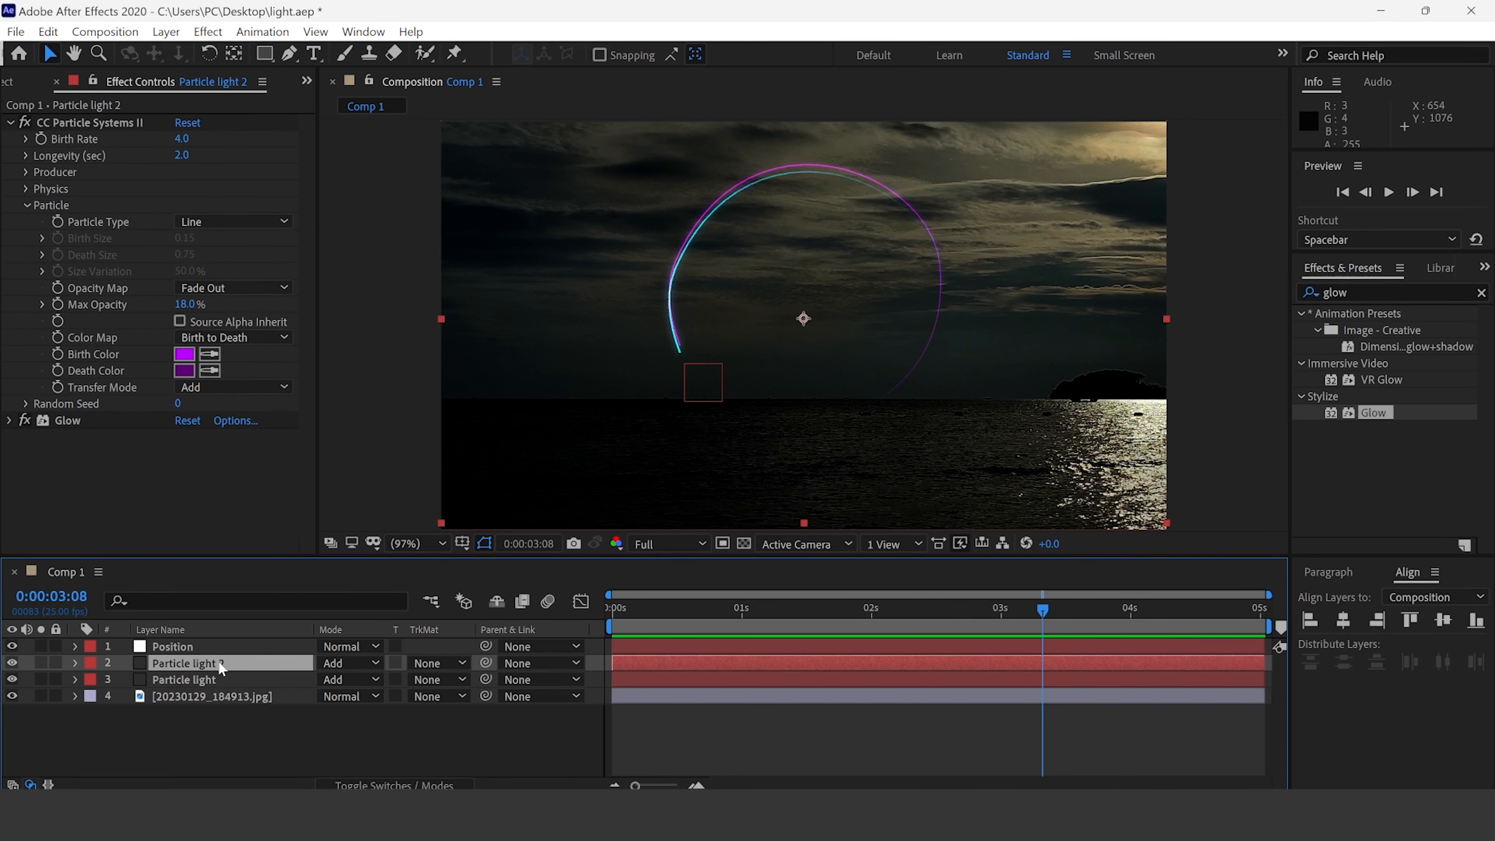
key(ctrl+d)
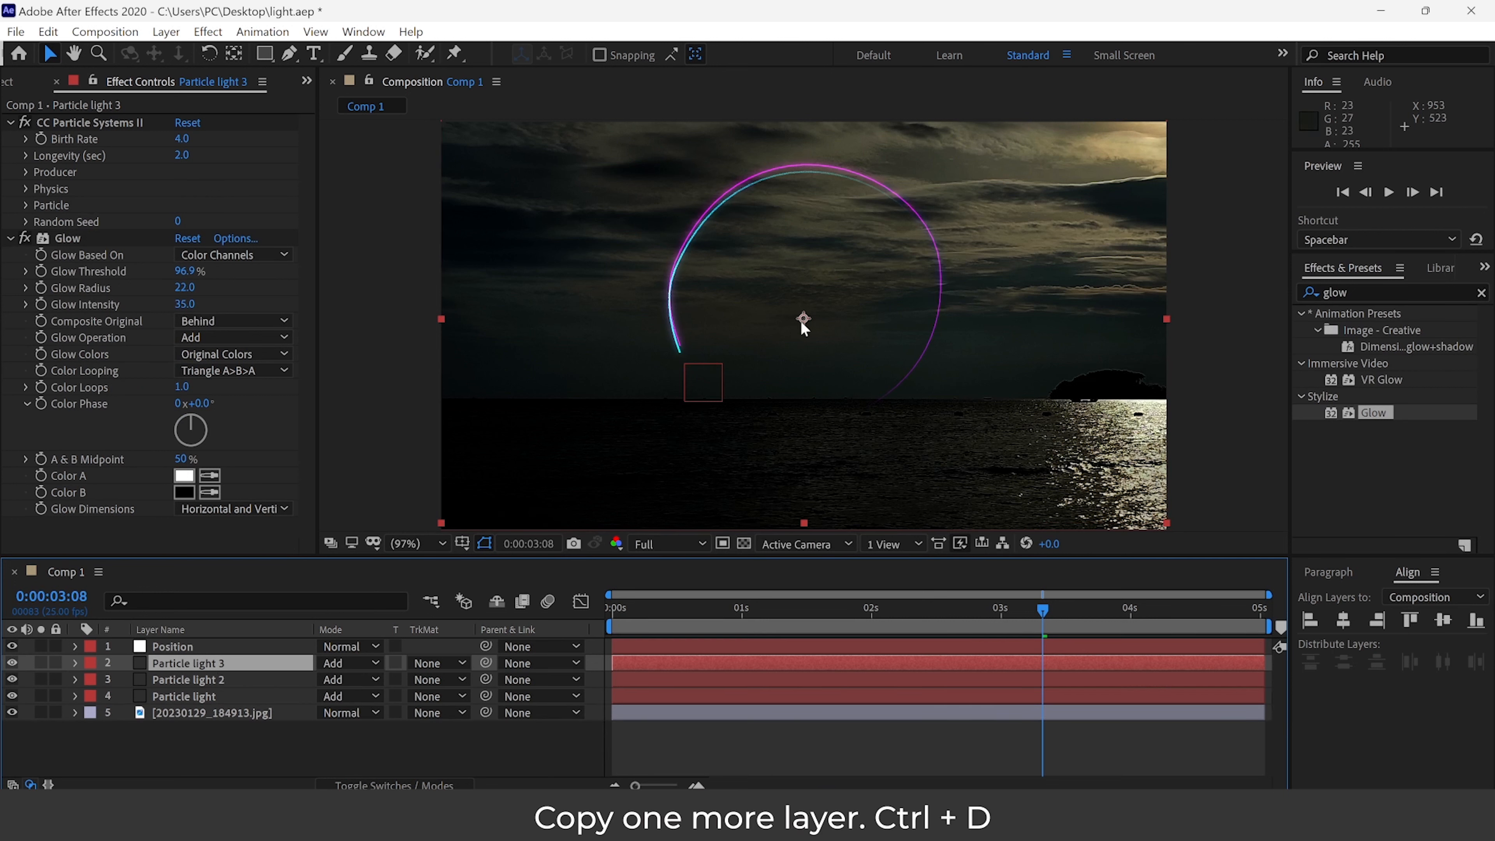
drag(805, 321, 805, 333)
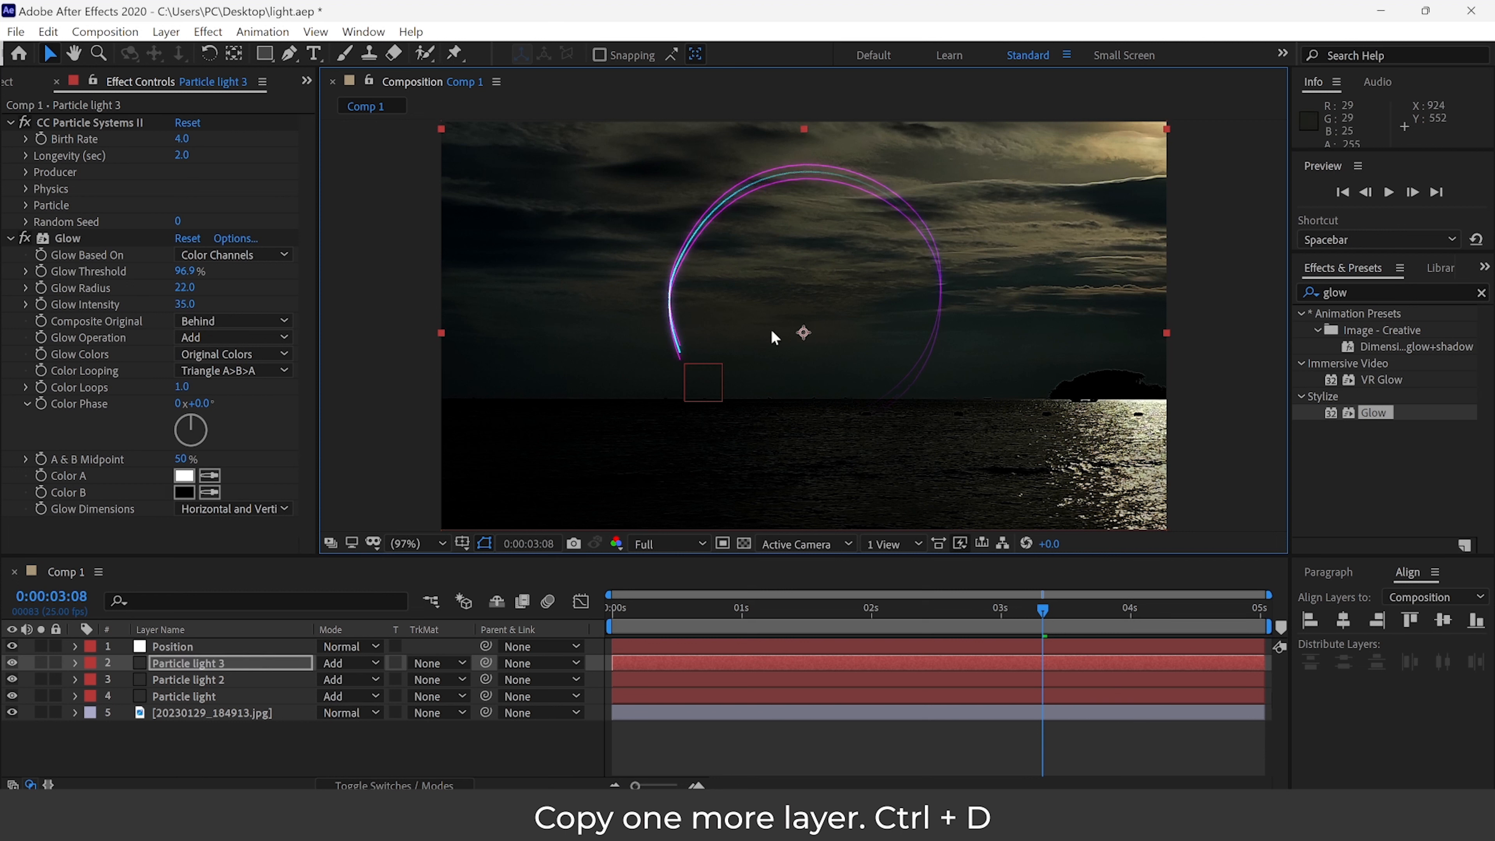
Set the Birth Color of Particle light 3's particles to yellow FFE800.
click(11, 239)
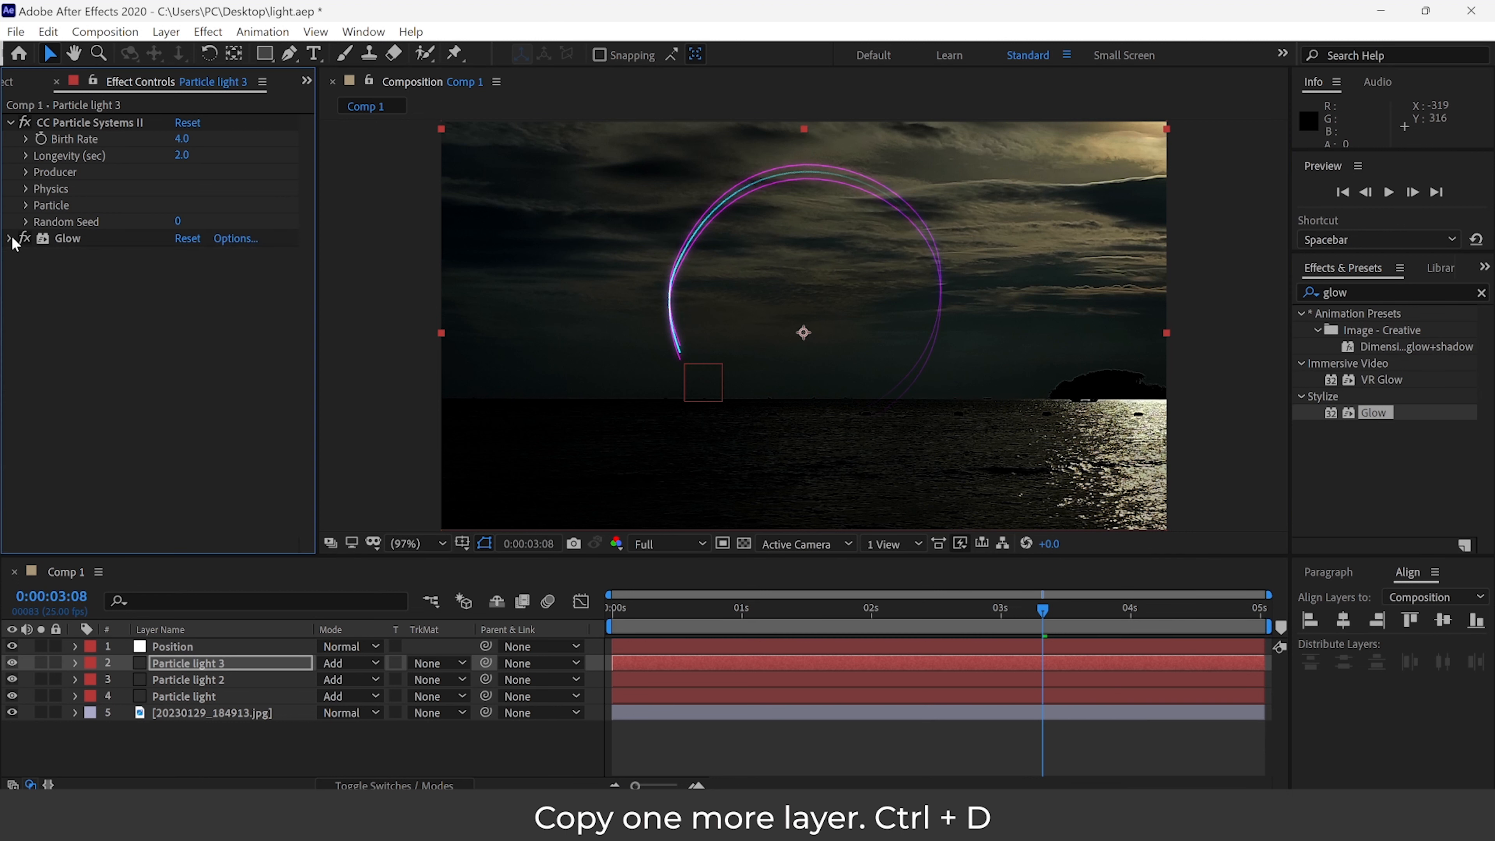
click(27, 206)
click(184, 354)
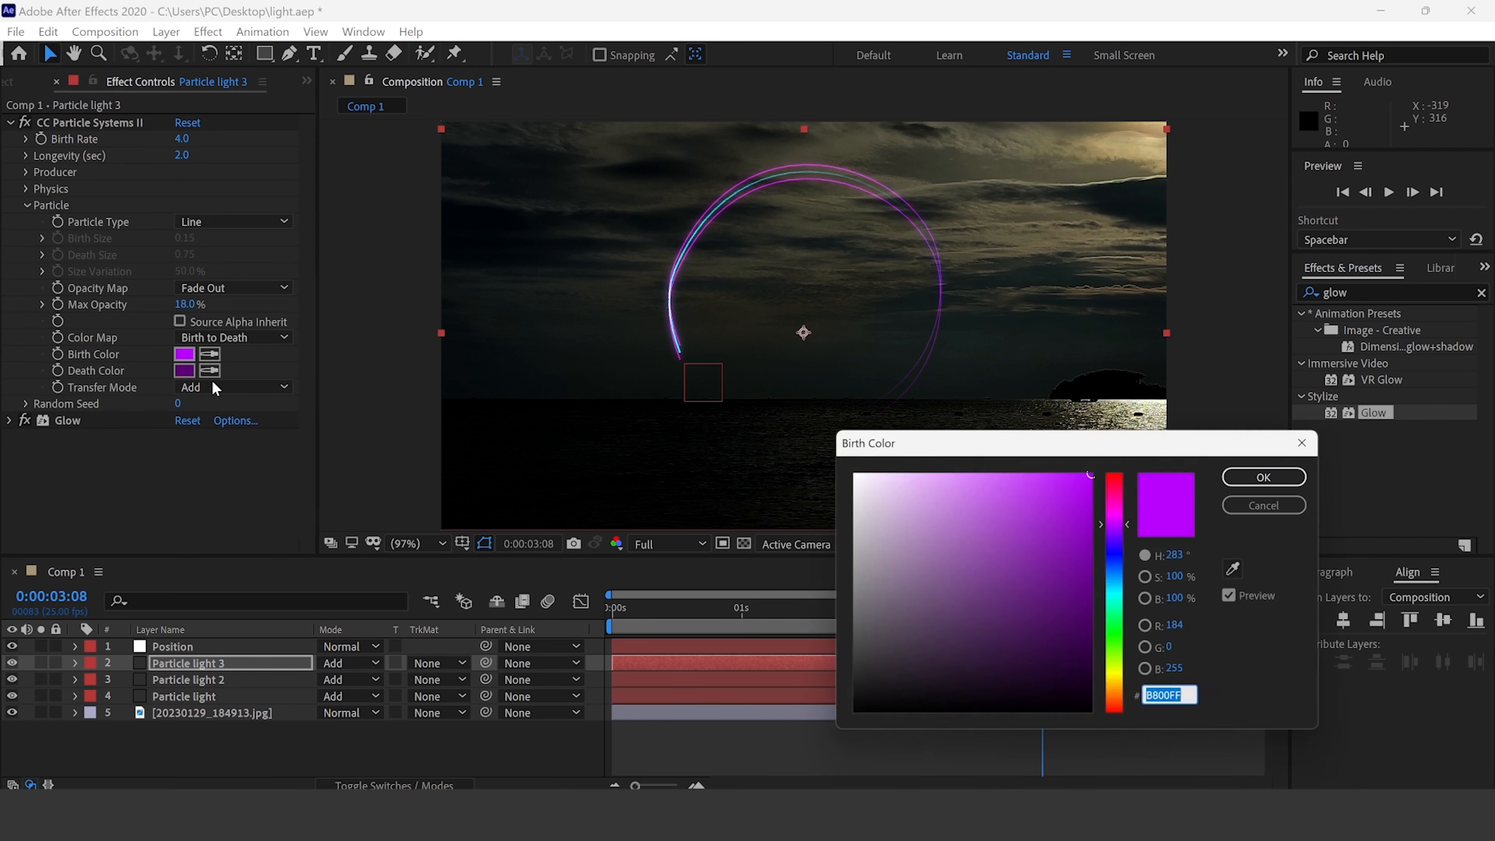
click(1122, 677)
drag(1116, 674, 1116, 675)
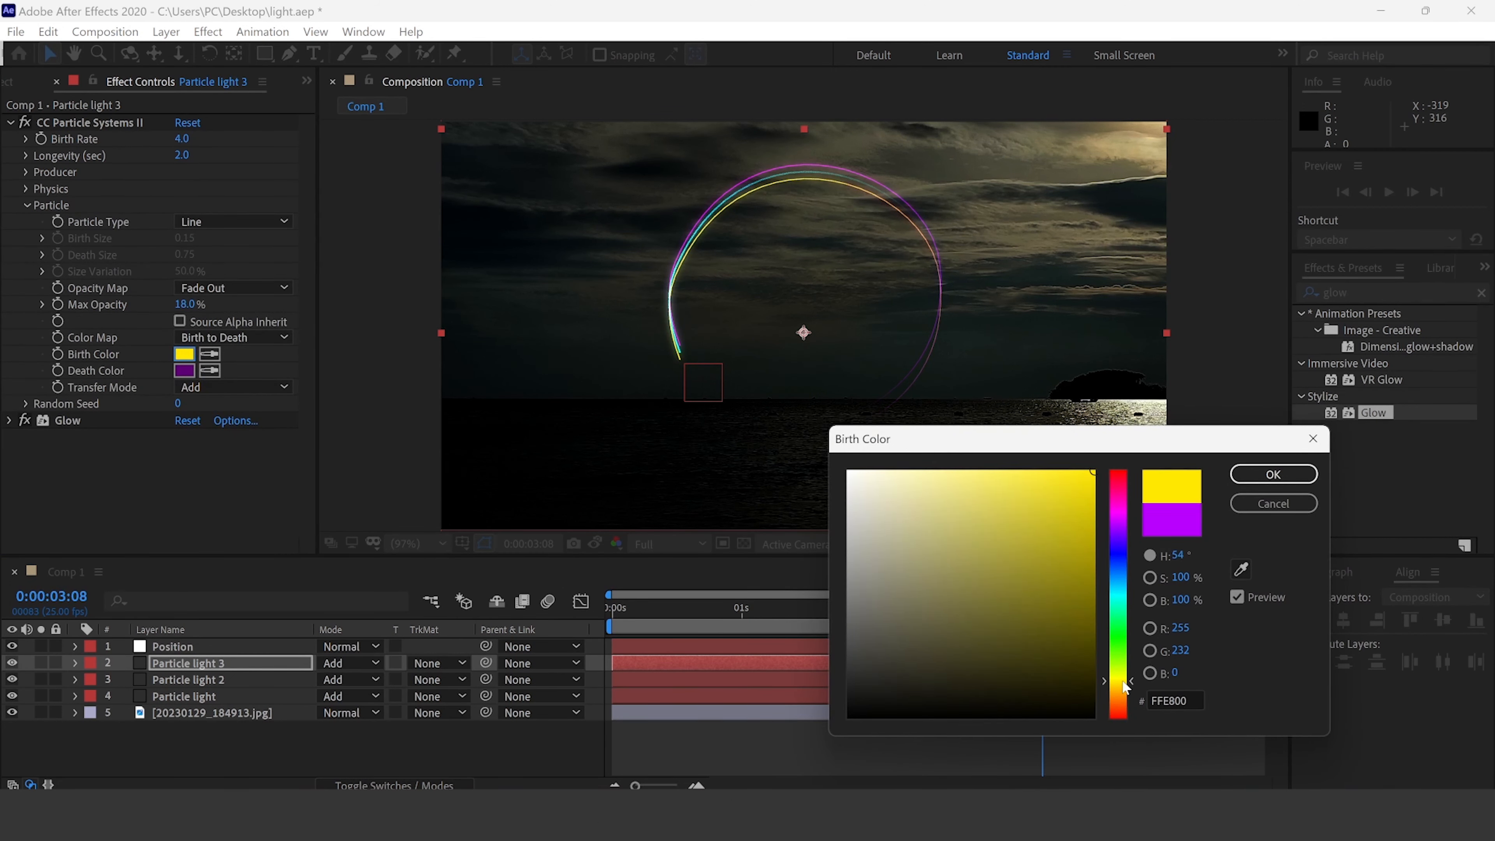
click(1273, 474)
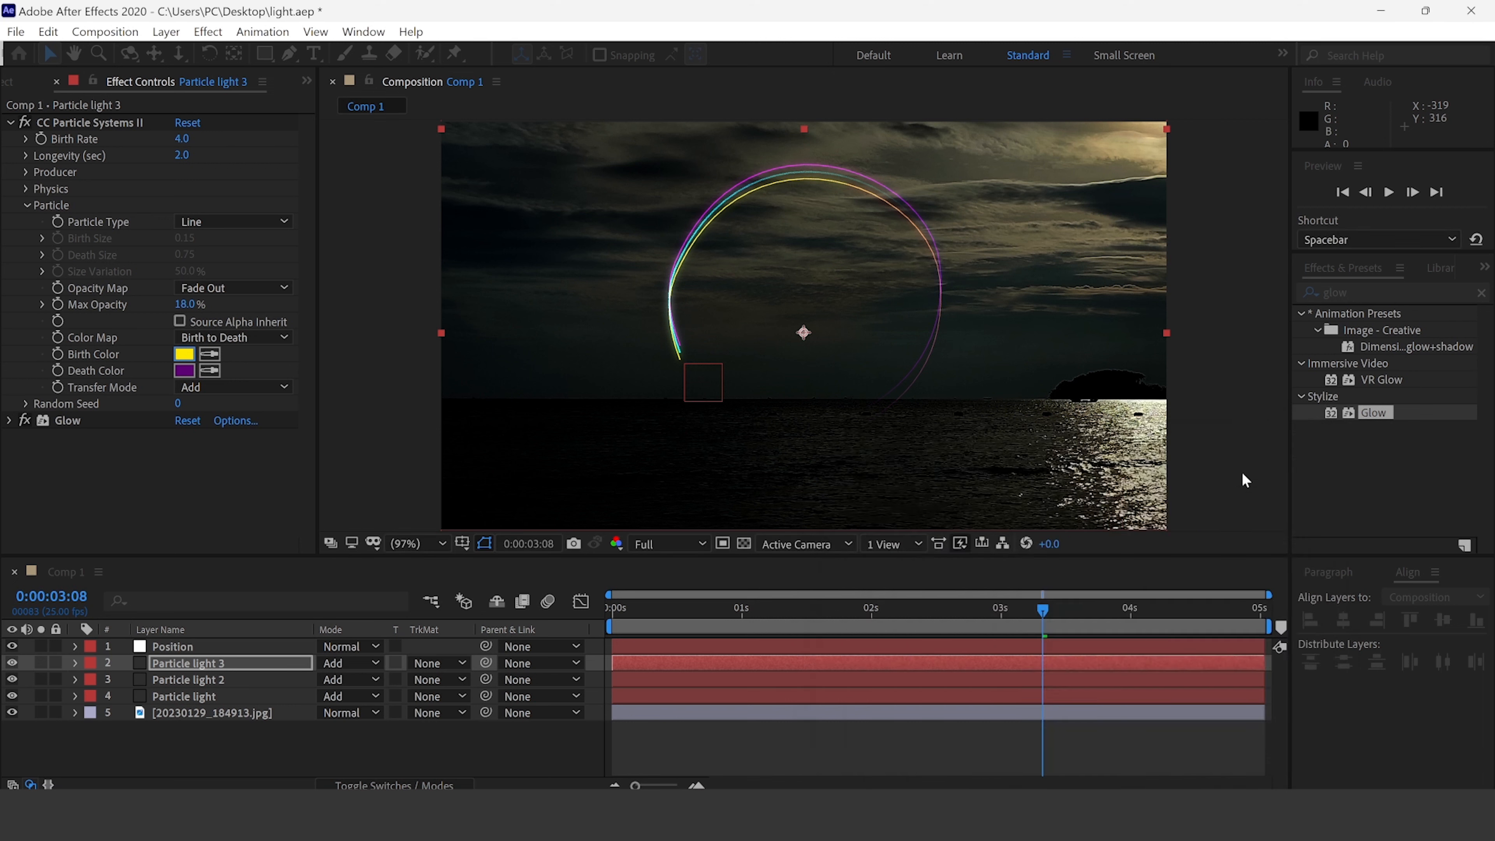
Set the Death Color of Particle light 3's particles to dark yellow 635903.
click(184, 370)
click(1118, 670)
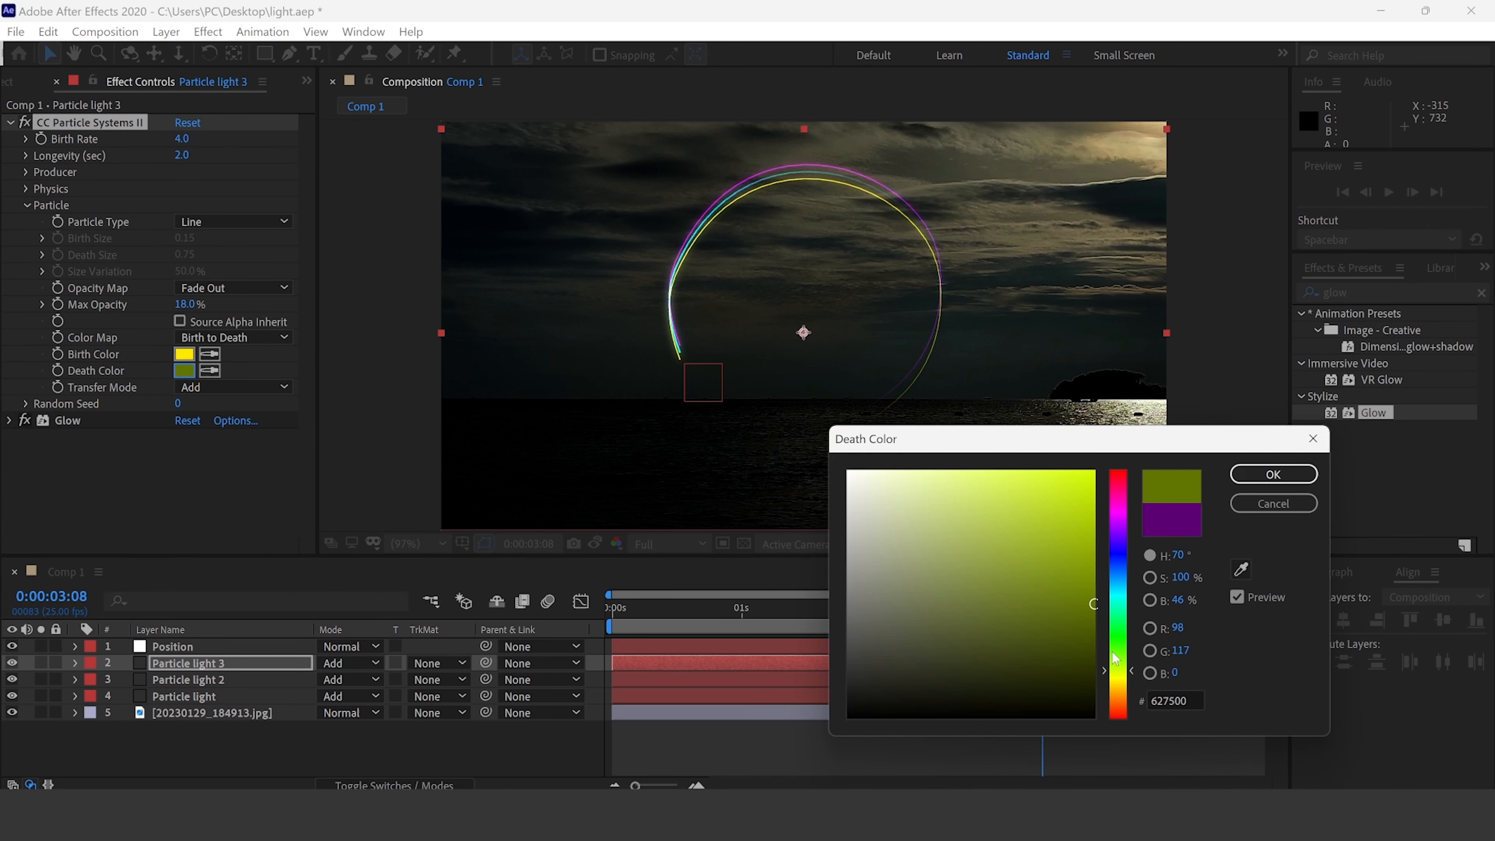
click(1124, 682)
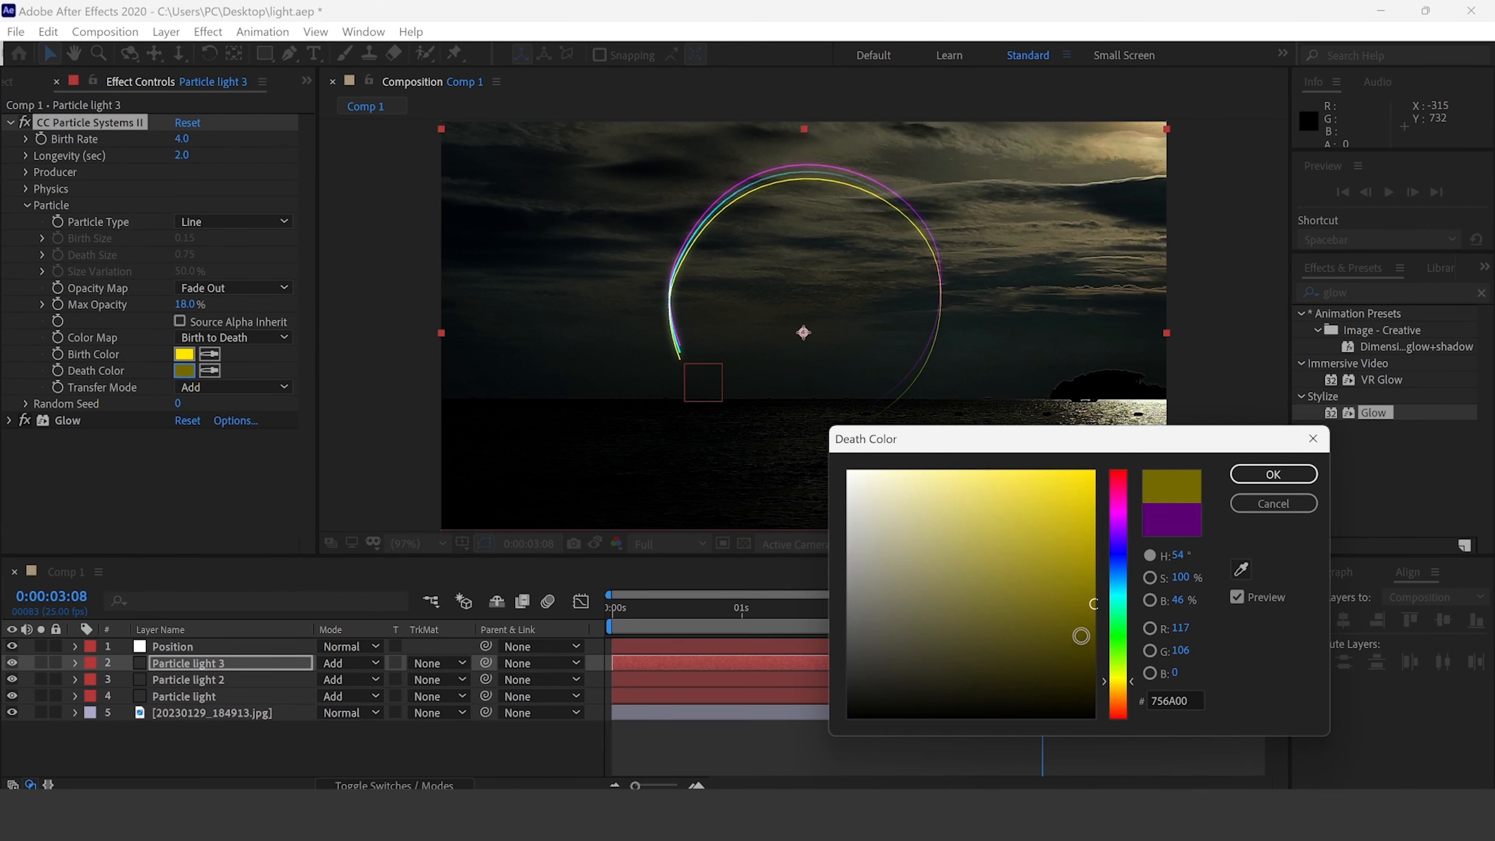
mouse_move(1081, 635)
mouse_down()
mouse_move(1088, 654)
mouse_move(1087, 621)
mouse_up()
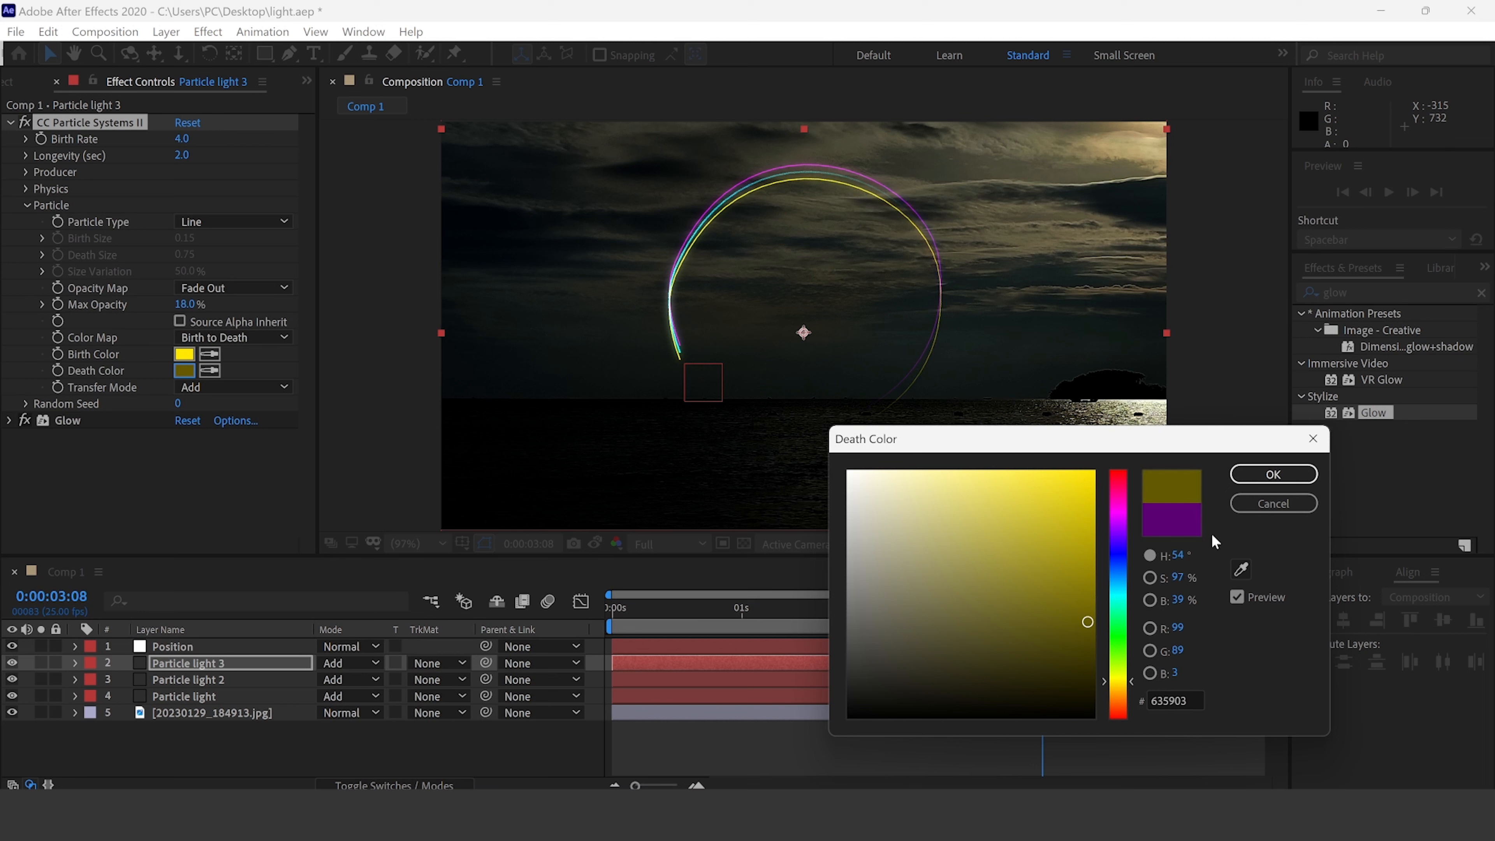
click(1268, 480)
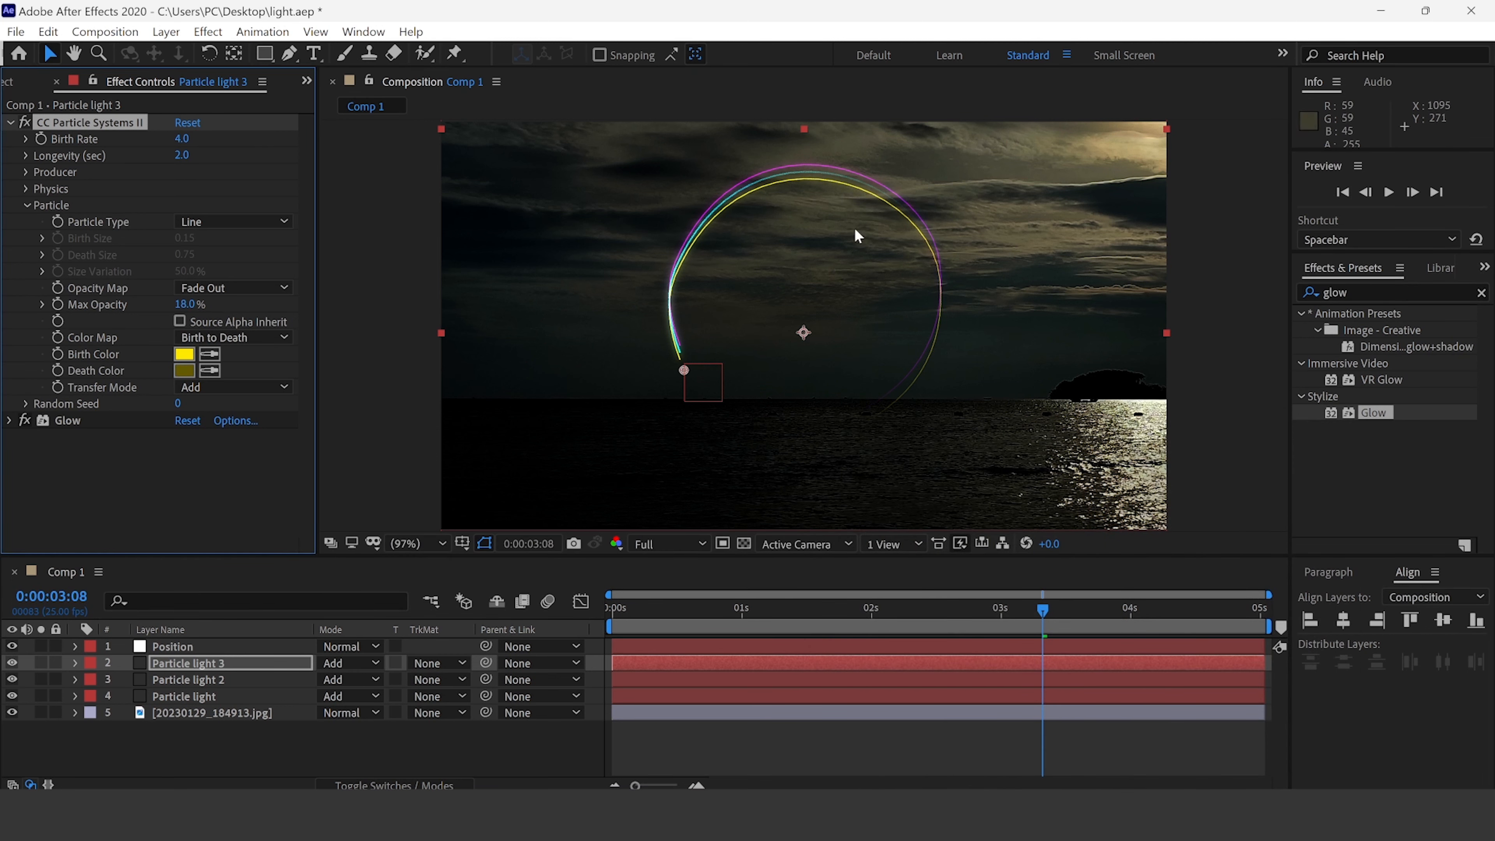
Set the Physics Extra value of Particle light 3 to 5 and preview the composition from the first frame.
click(183, 156)
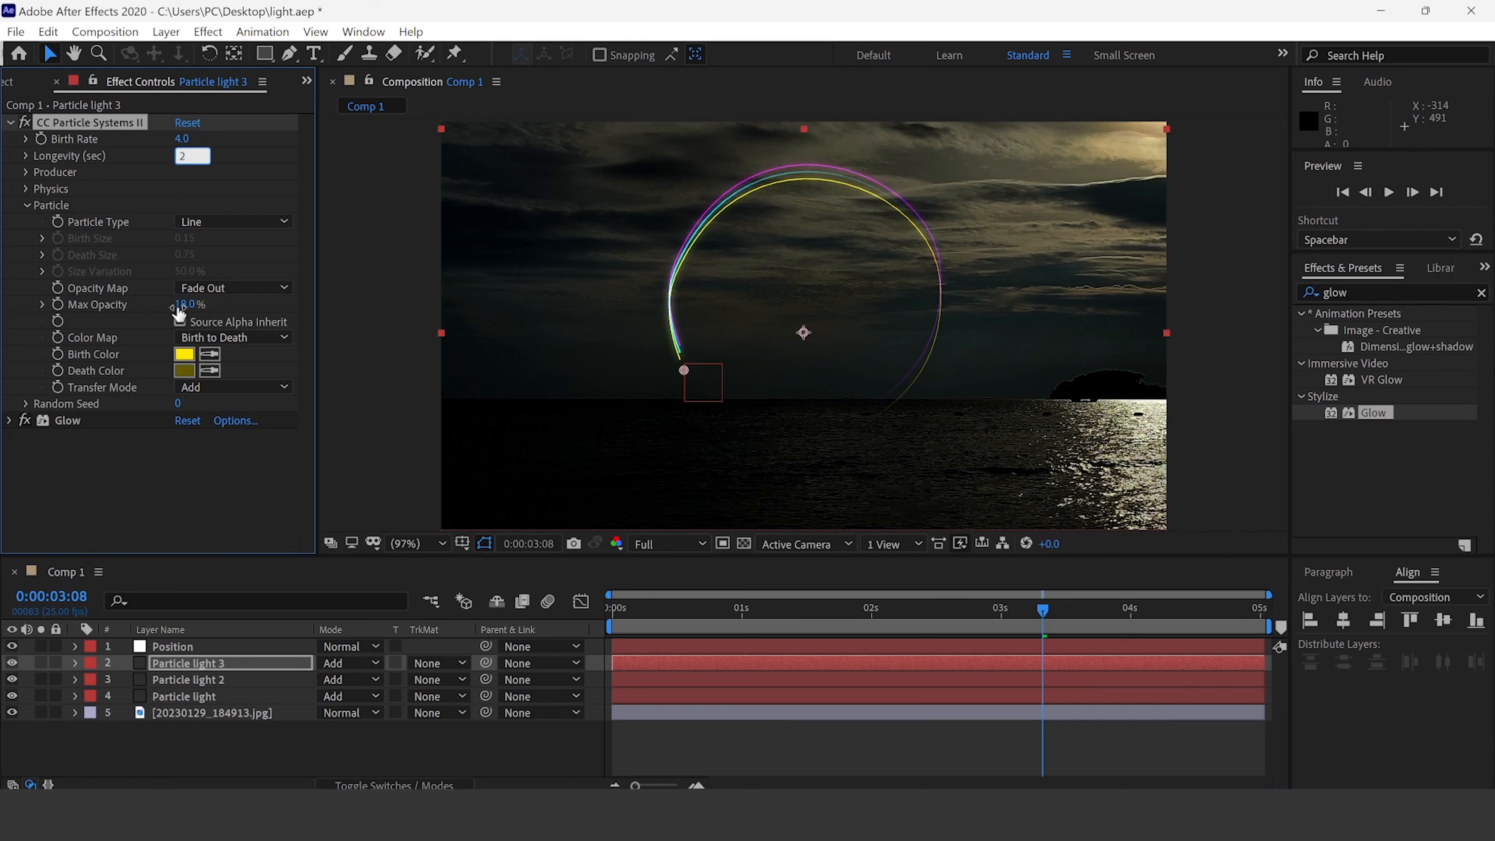
click(29, 207)
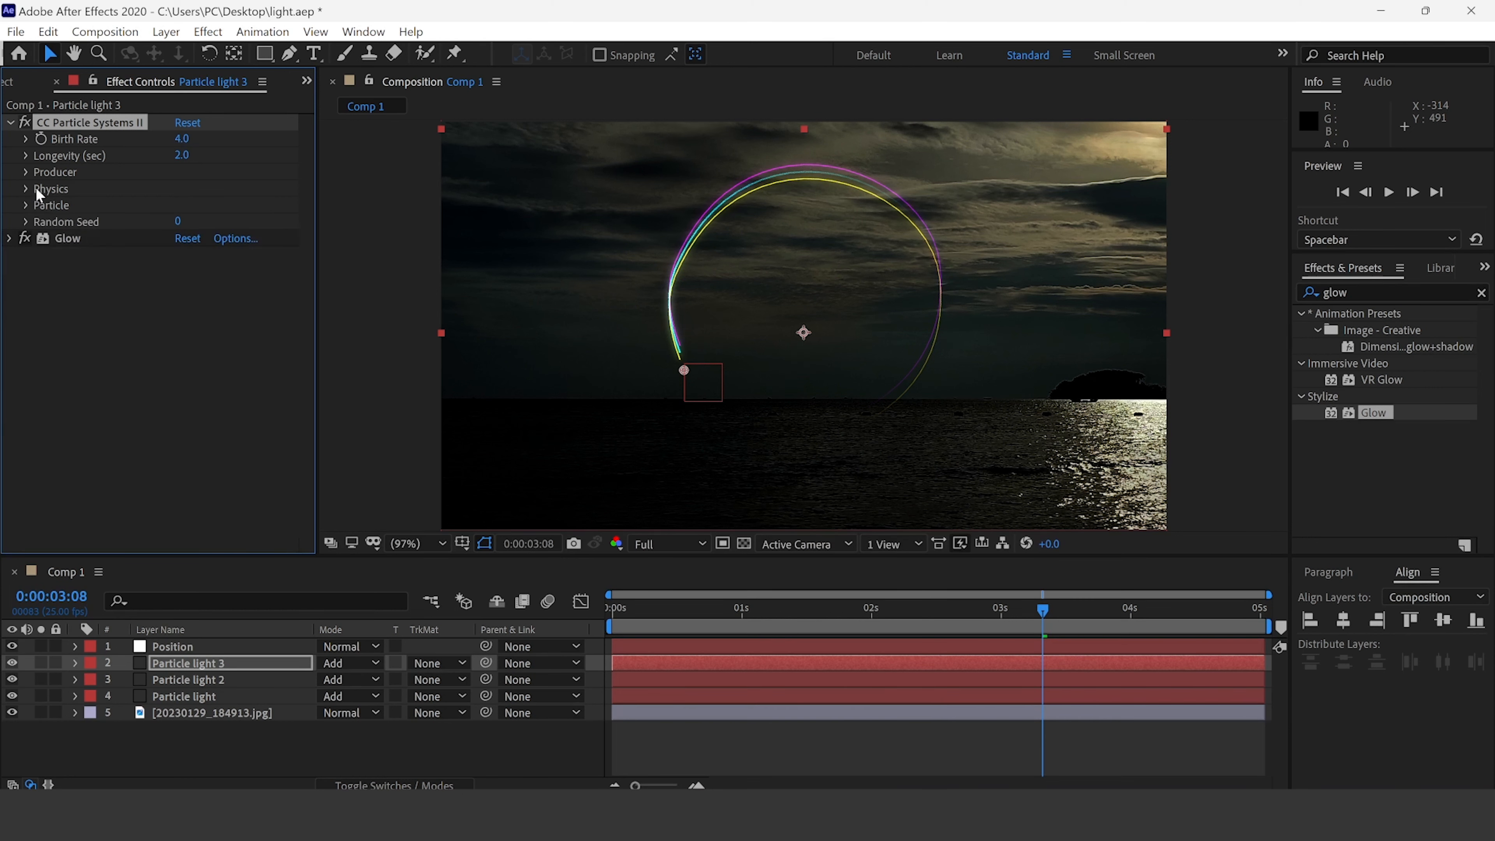
click(43, 189)
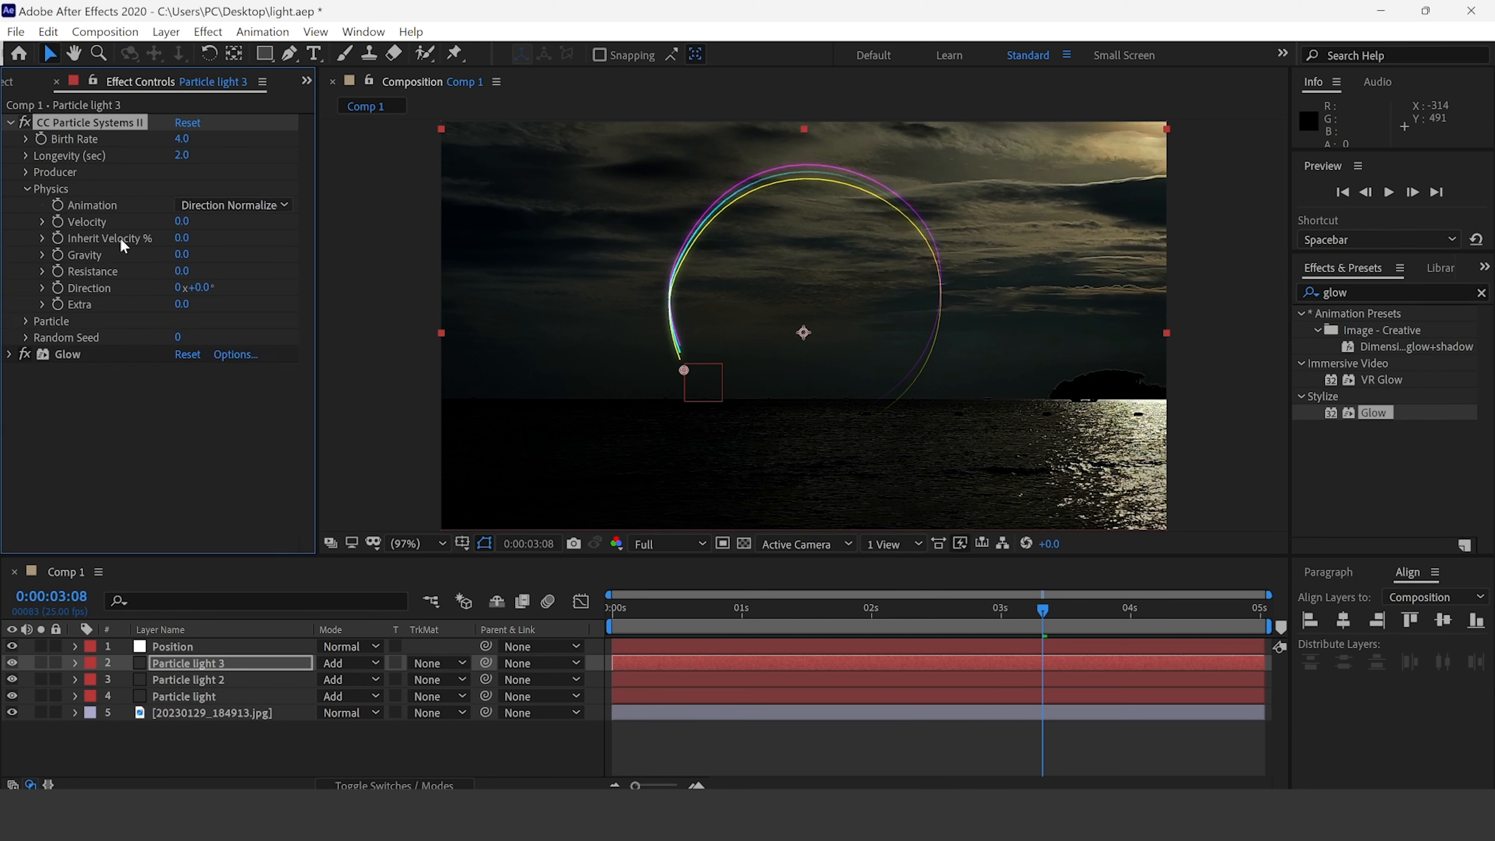
click(188, 304)
text(5)
click(219, 404)
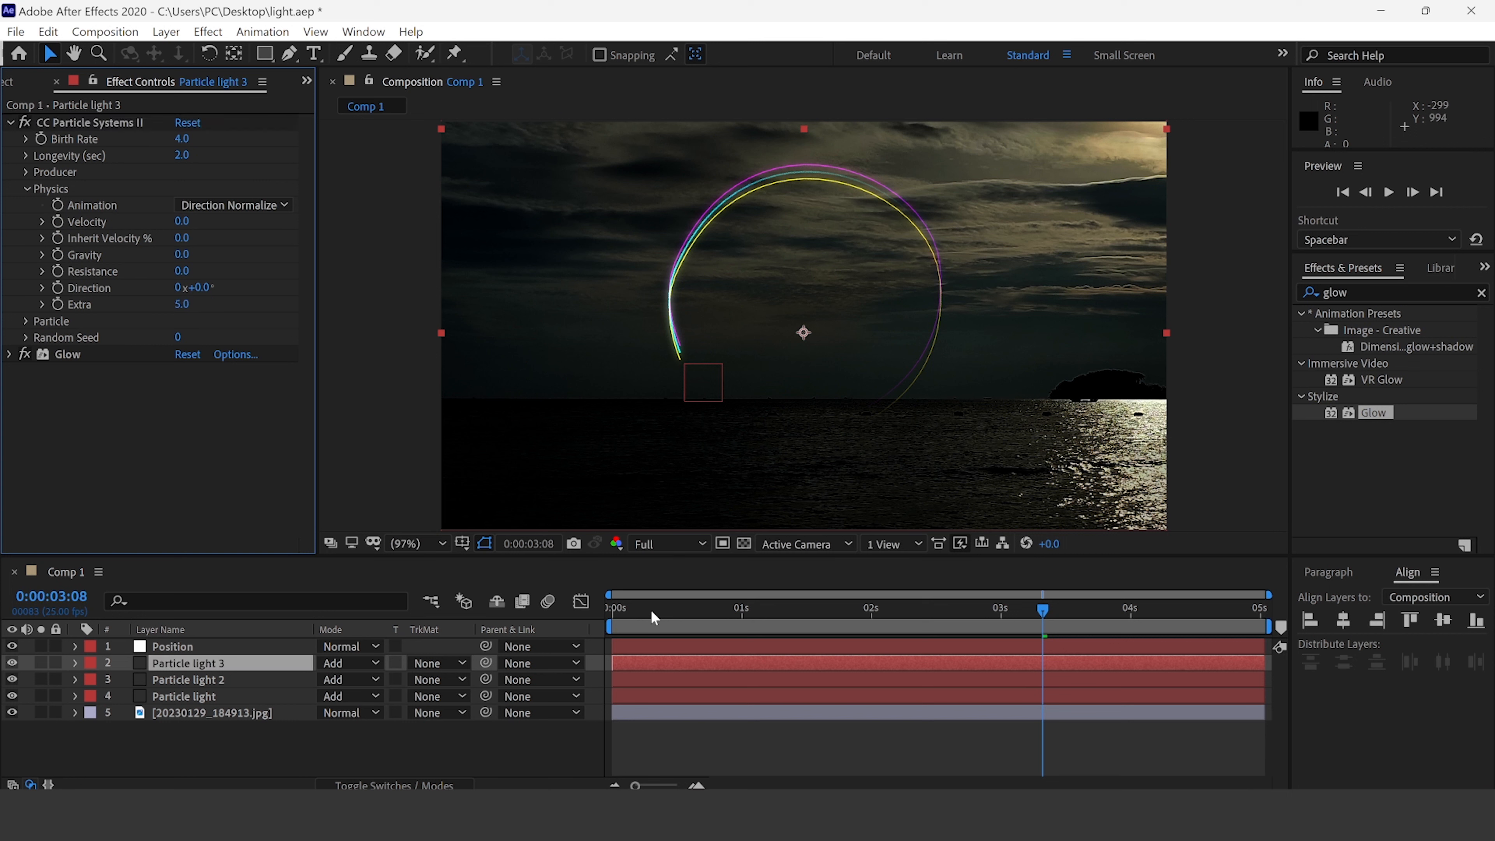
drag(650, 610, 565, 611)
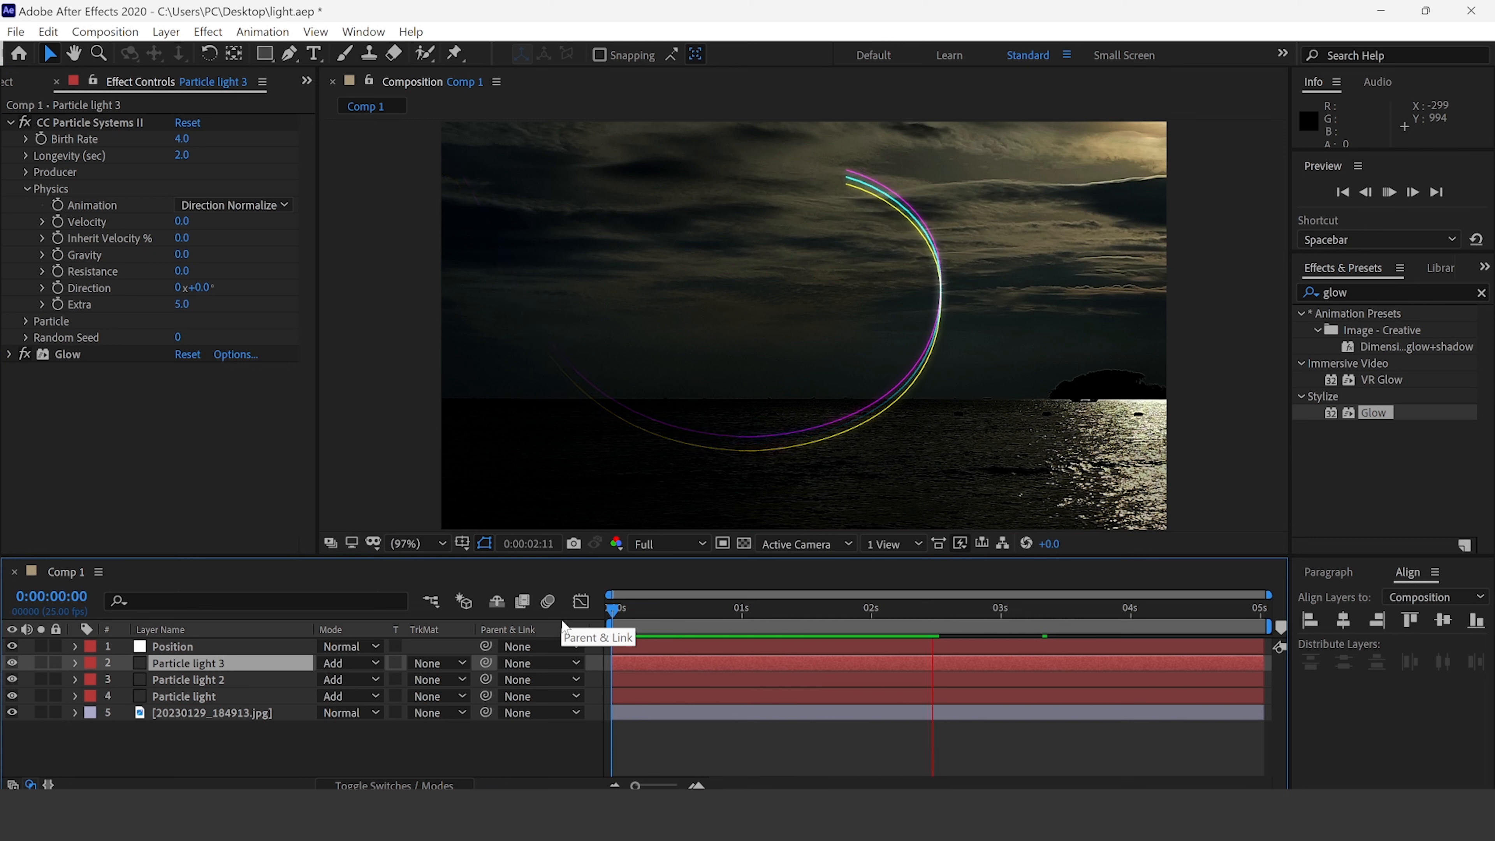
key(space)
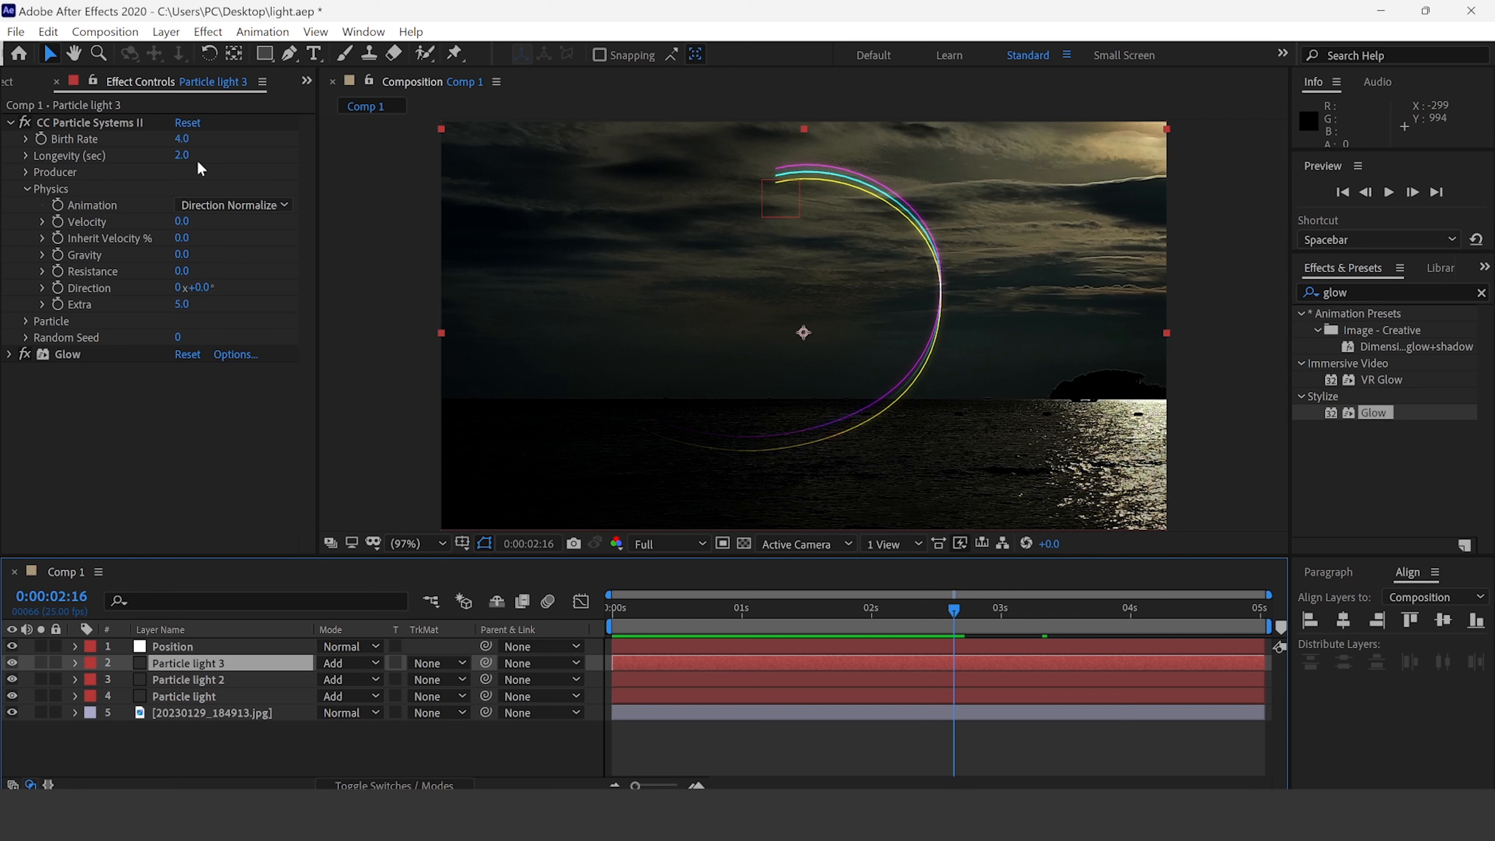
Set the Longevity of Particle light 3 to 1 second.
click(182, 154)
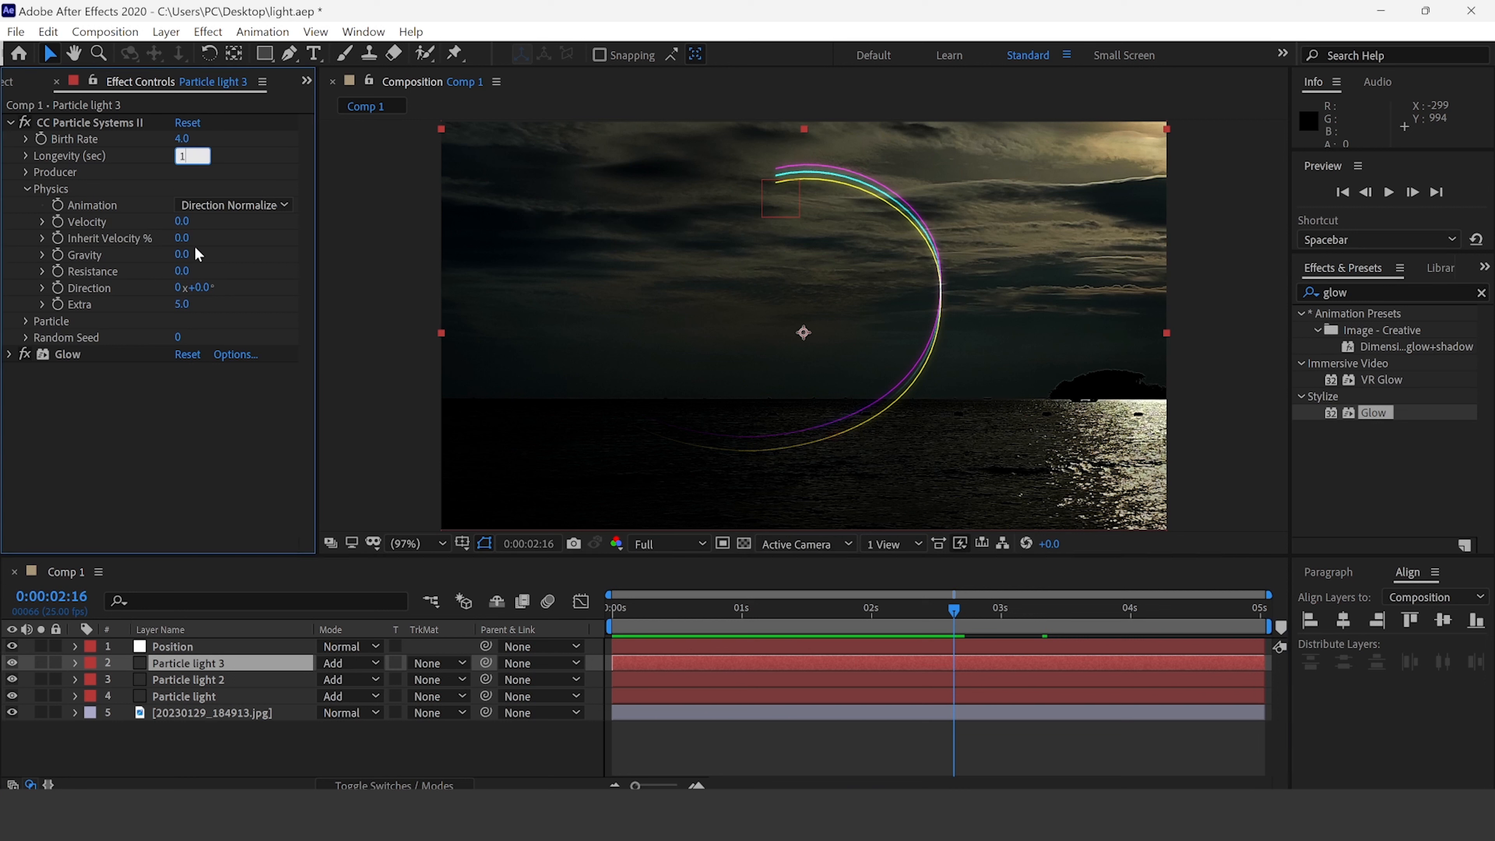
text(1)
click(193, 410)
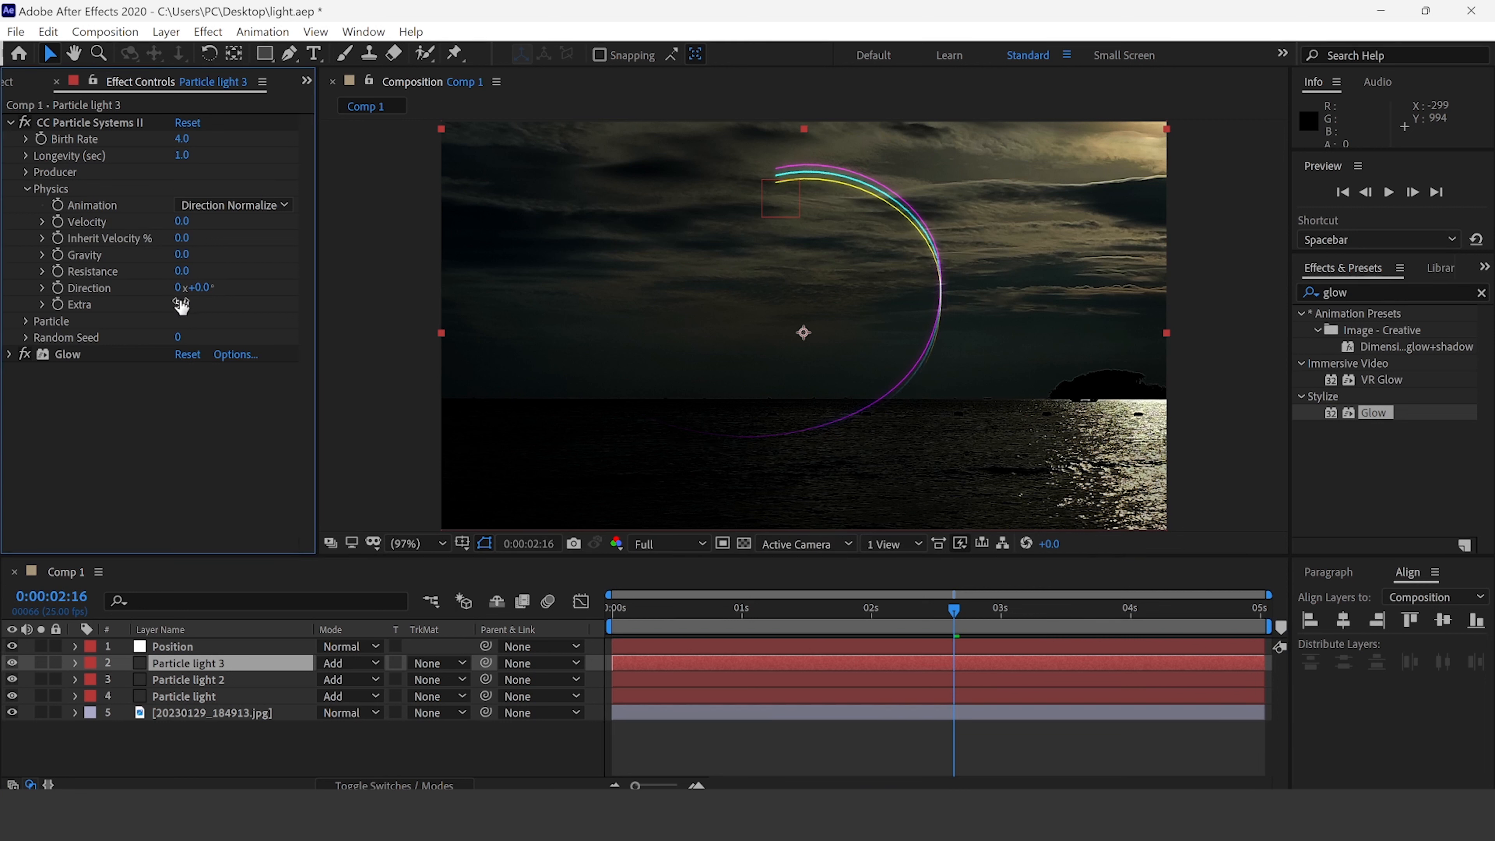
Set the Physics Direction of Particle light 3 to 1x+0.0° and preview the animation from the start.
click(178, 288)
click(213, 408)
drag(636, 614, 549, 612)
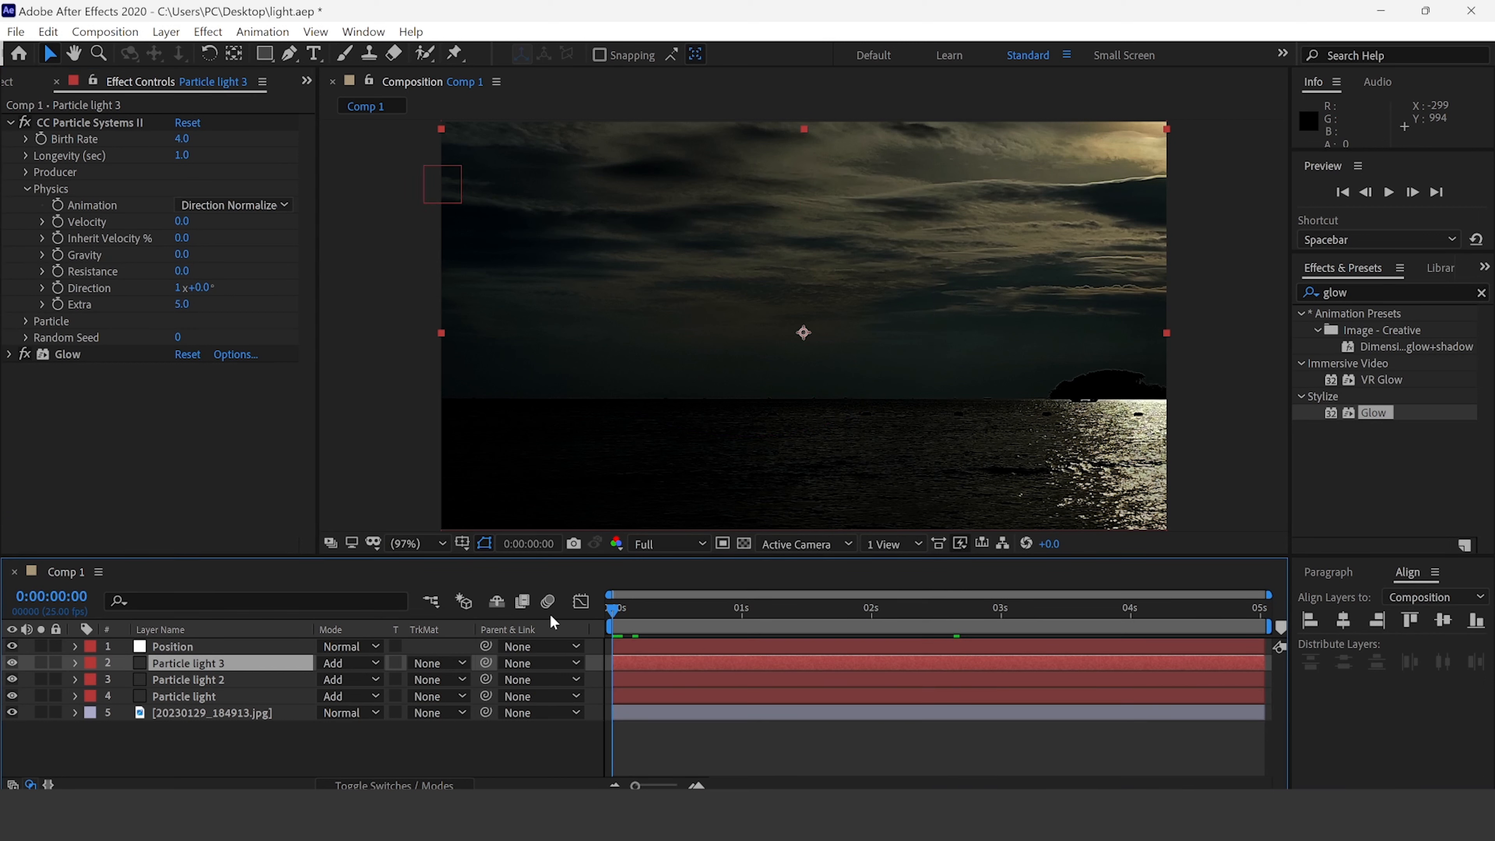
key(space)
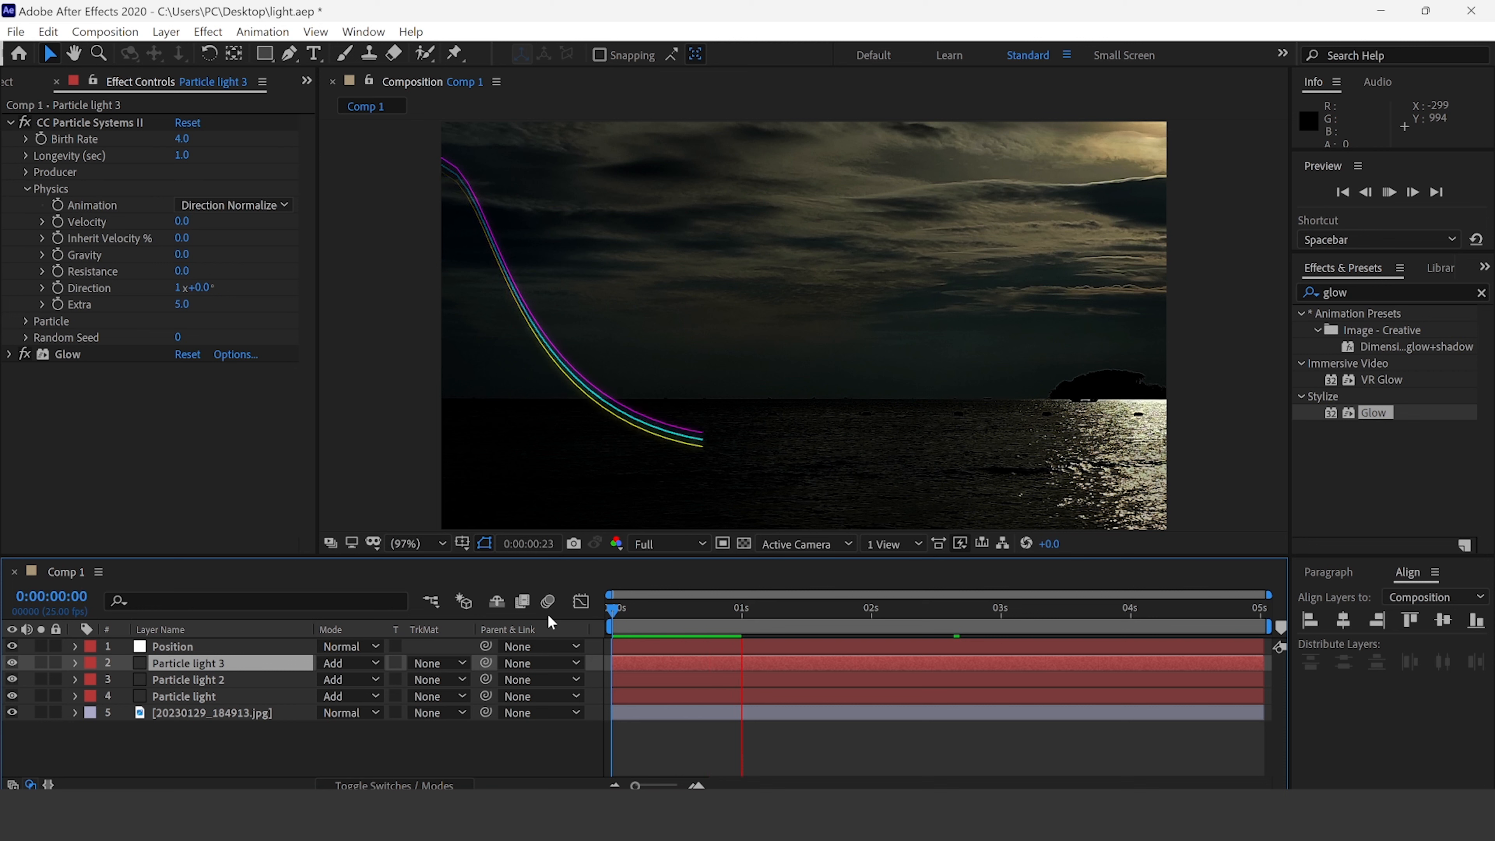
key(space)
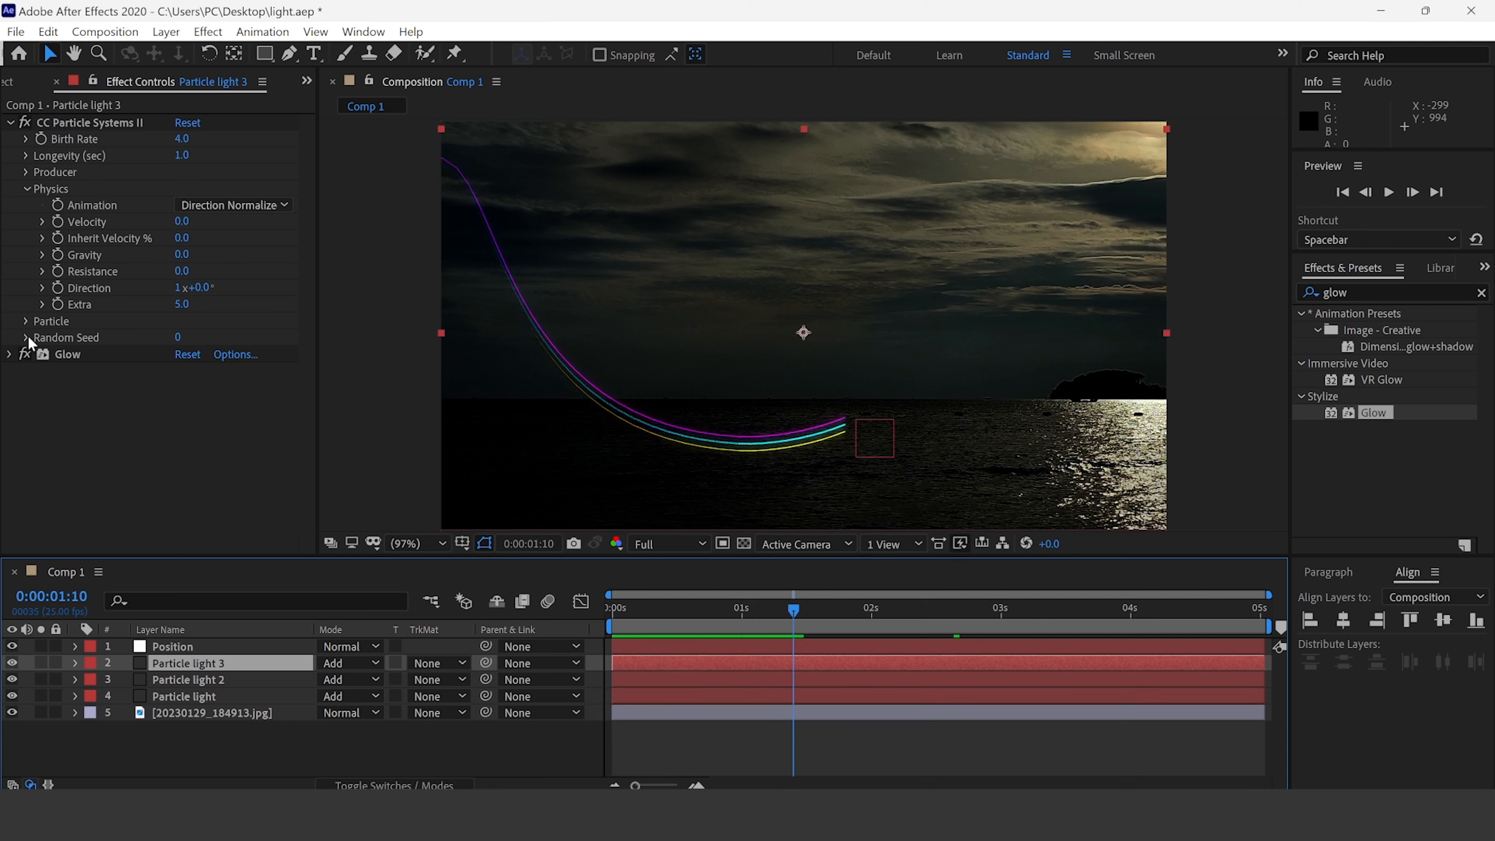
Try a Random Seed of 100 and a Physics Velocity of 1 on Particle light 3.
click(28, 336)
drag(58, 366, 143, 365)
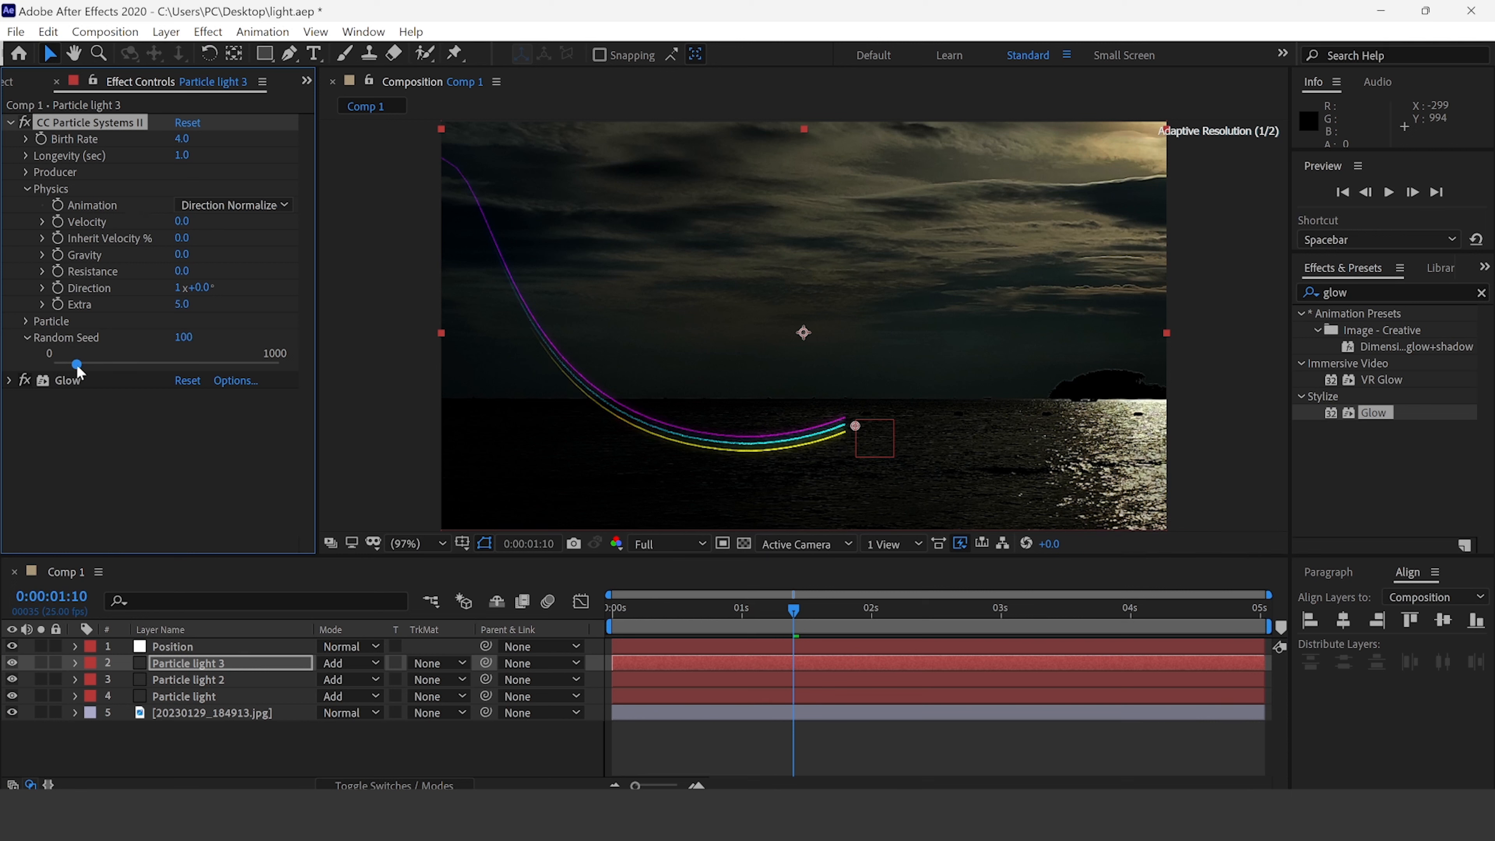
click(183, 222)
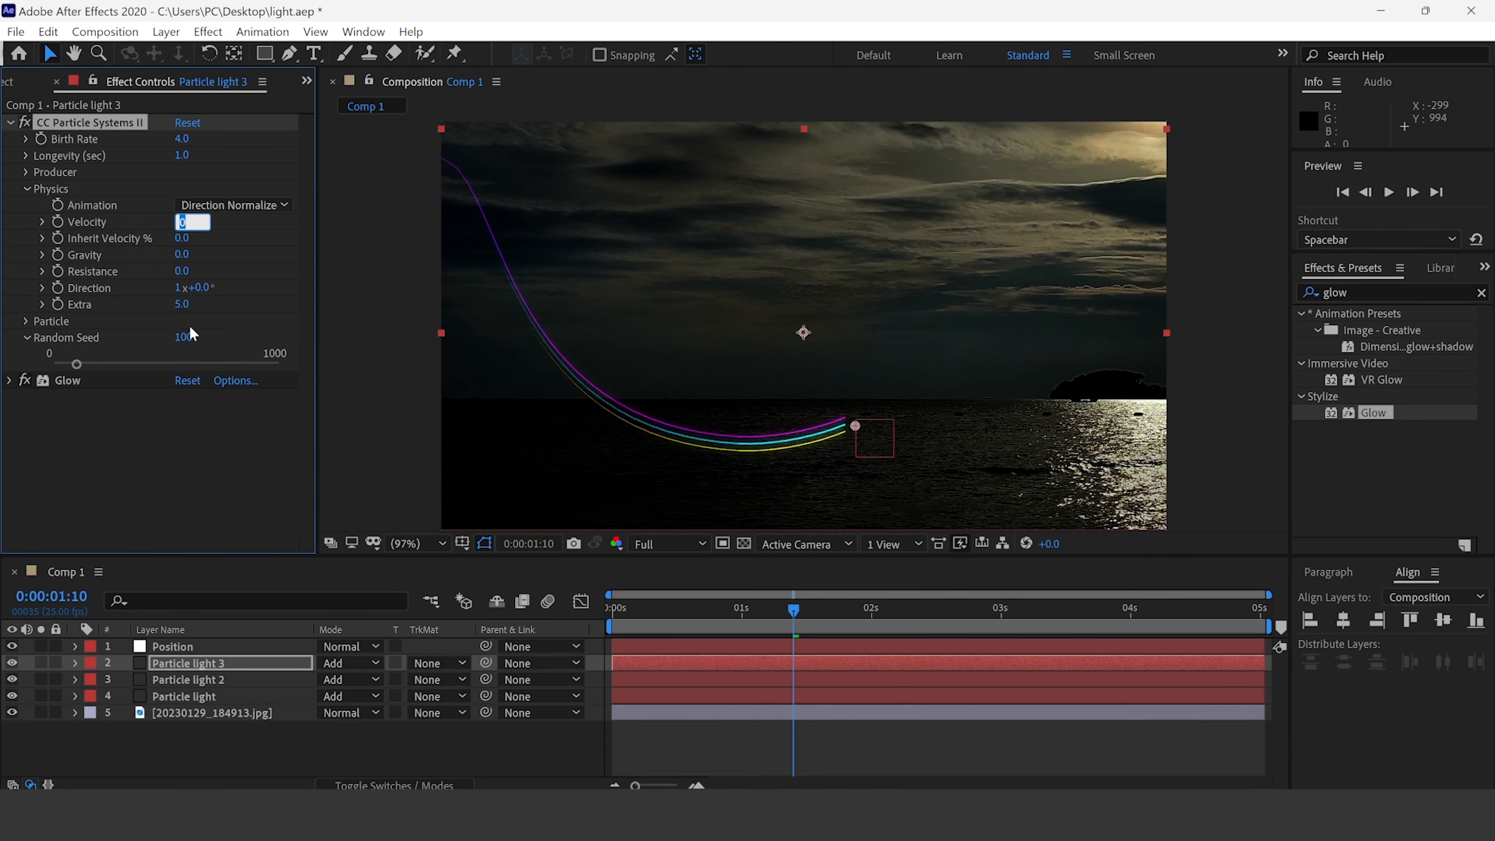
text(1)
key(Return)
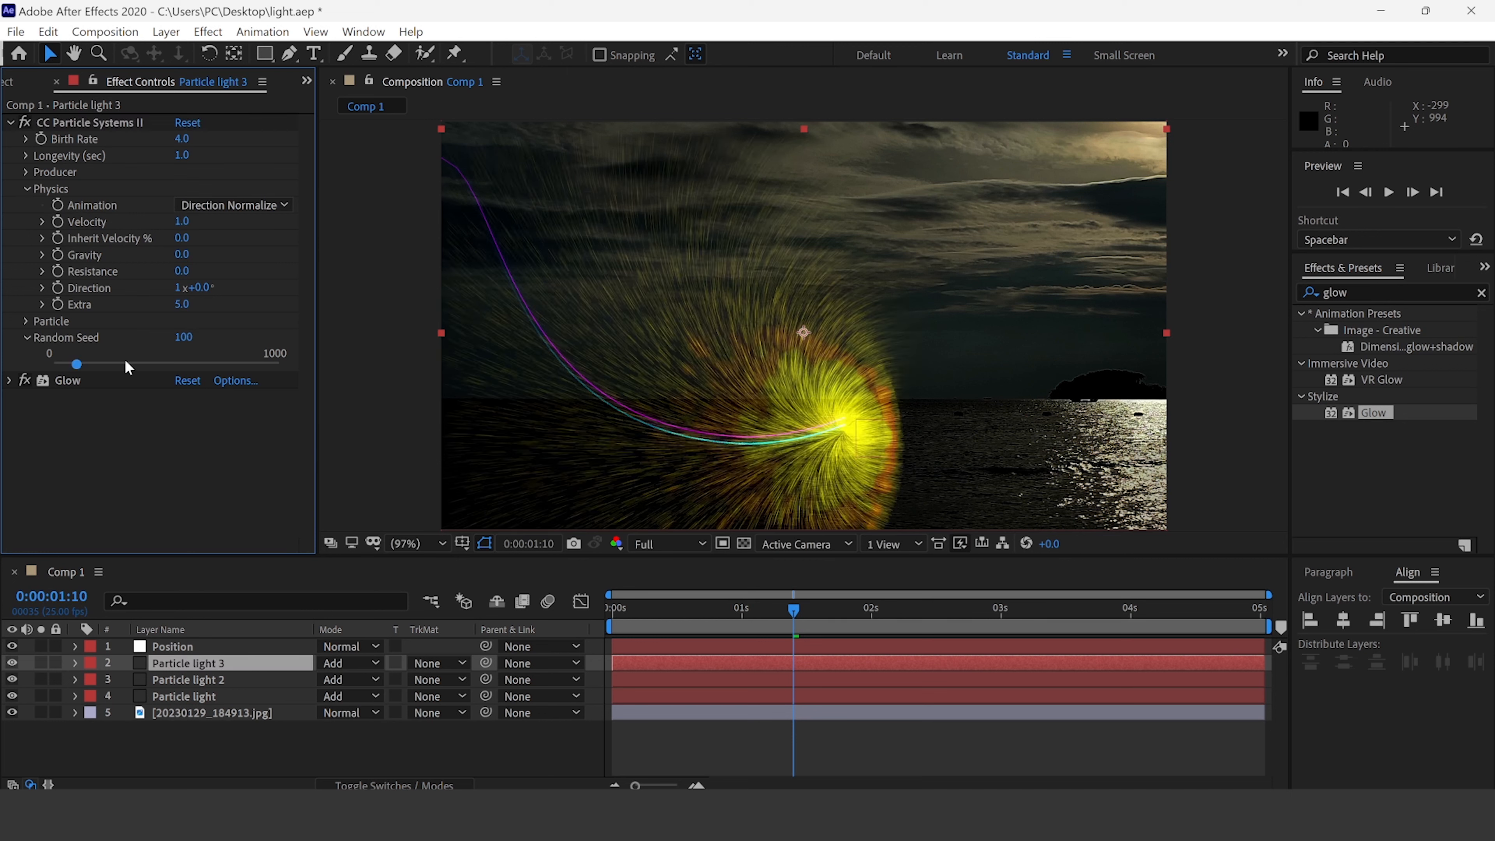
Return Particle light 3's Random Seed to 0 and play the composition from the first frame.
click(54, 364)
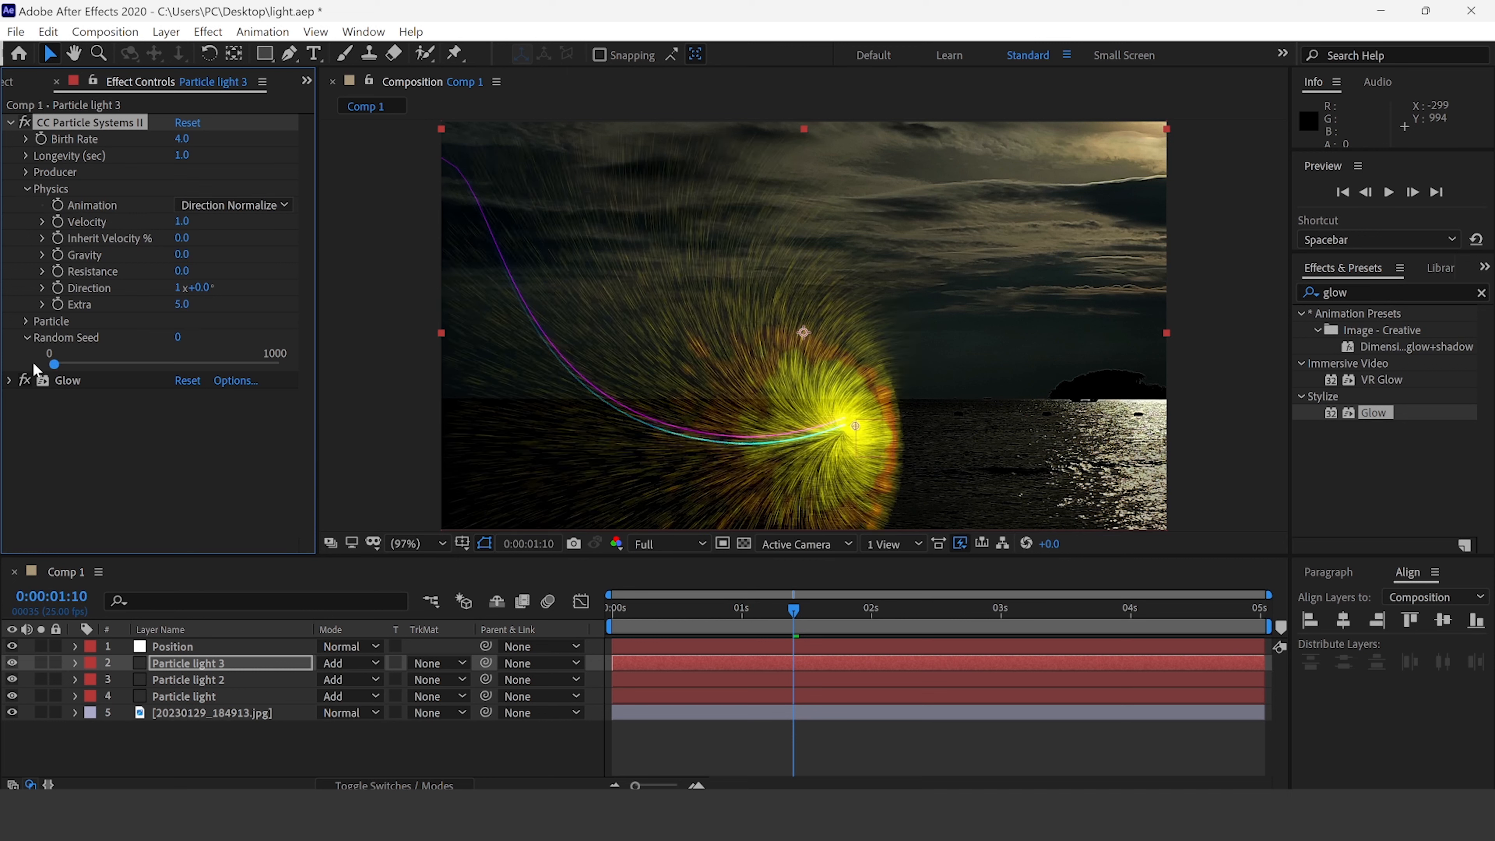
click(179, 305)
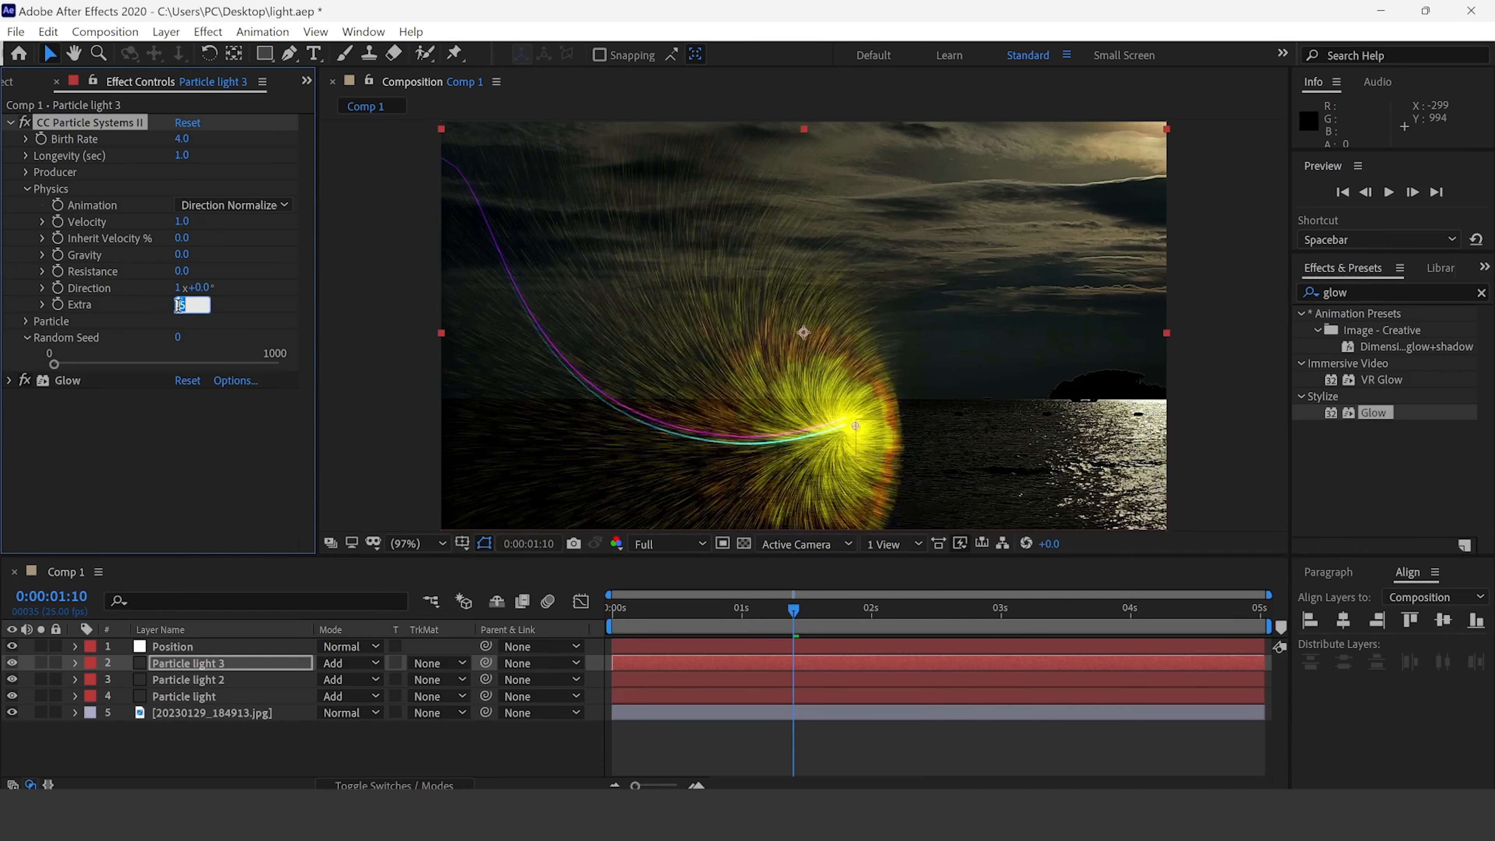
click(605, 620)
key(space)
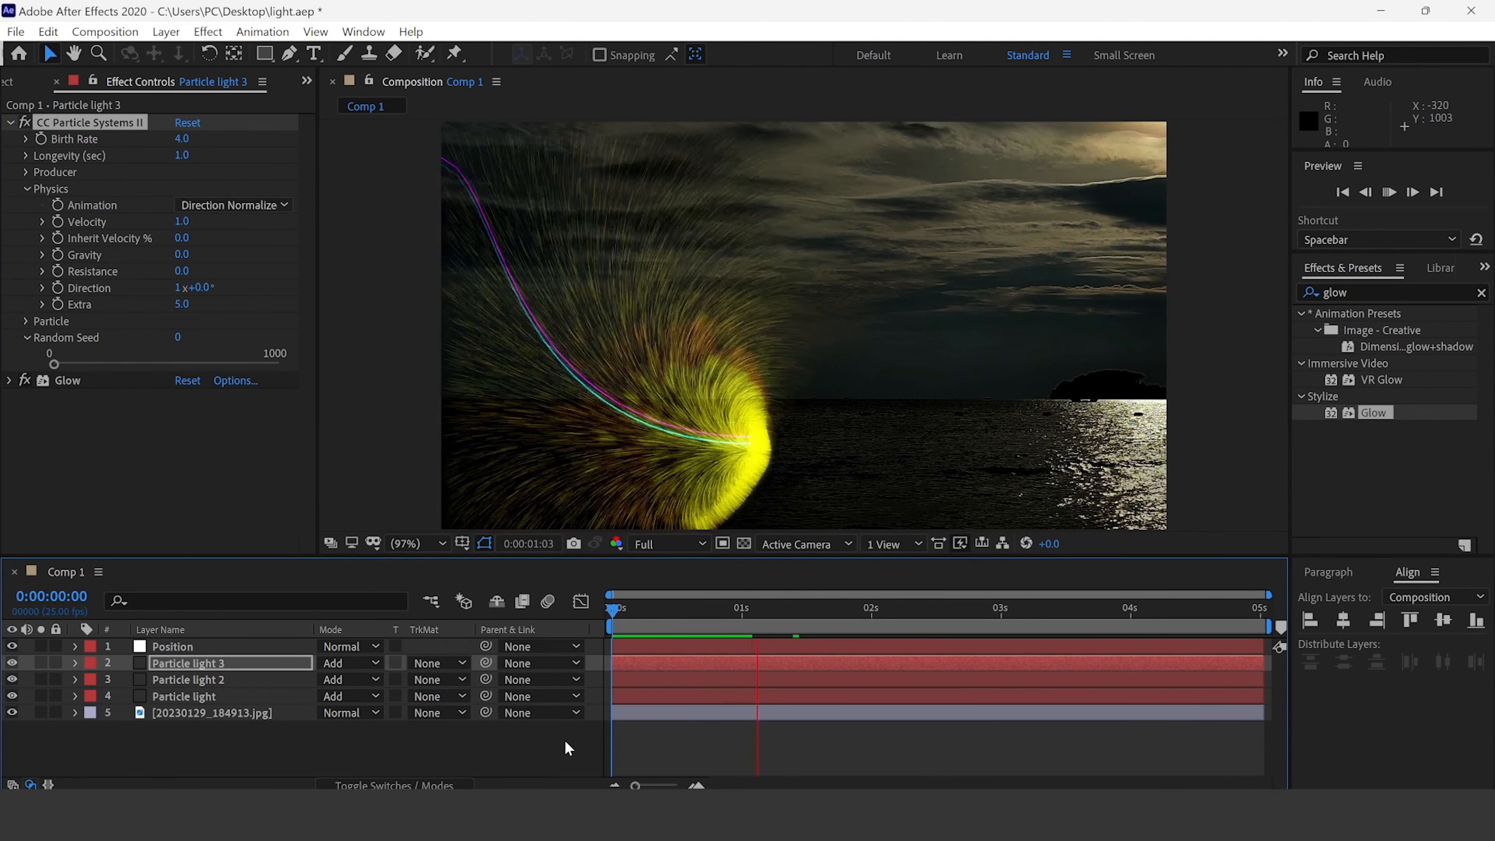
key(space)
Set the Extra value of Particle light 3 to 1 and scrub the timeline to 0:00:00:21.
click(180, 305)
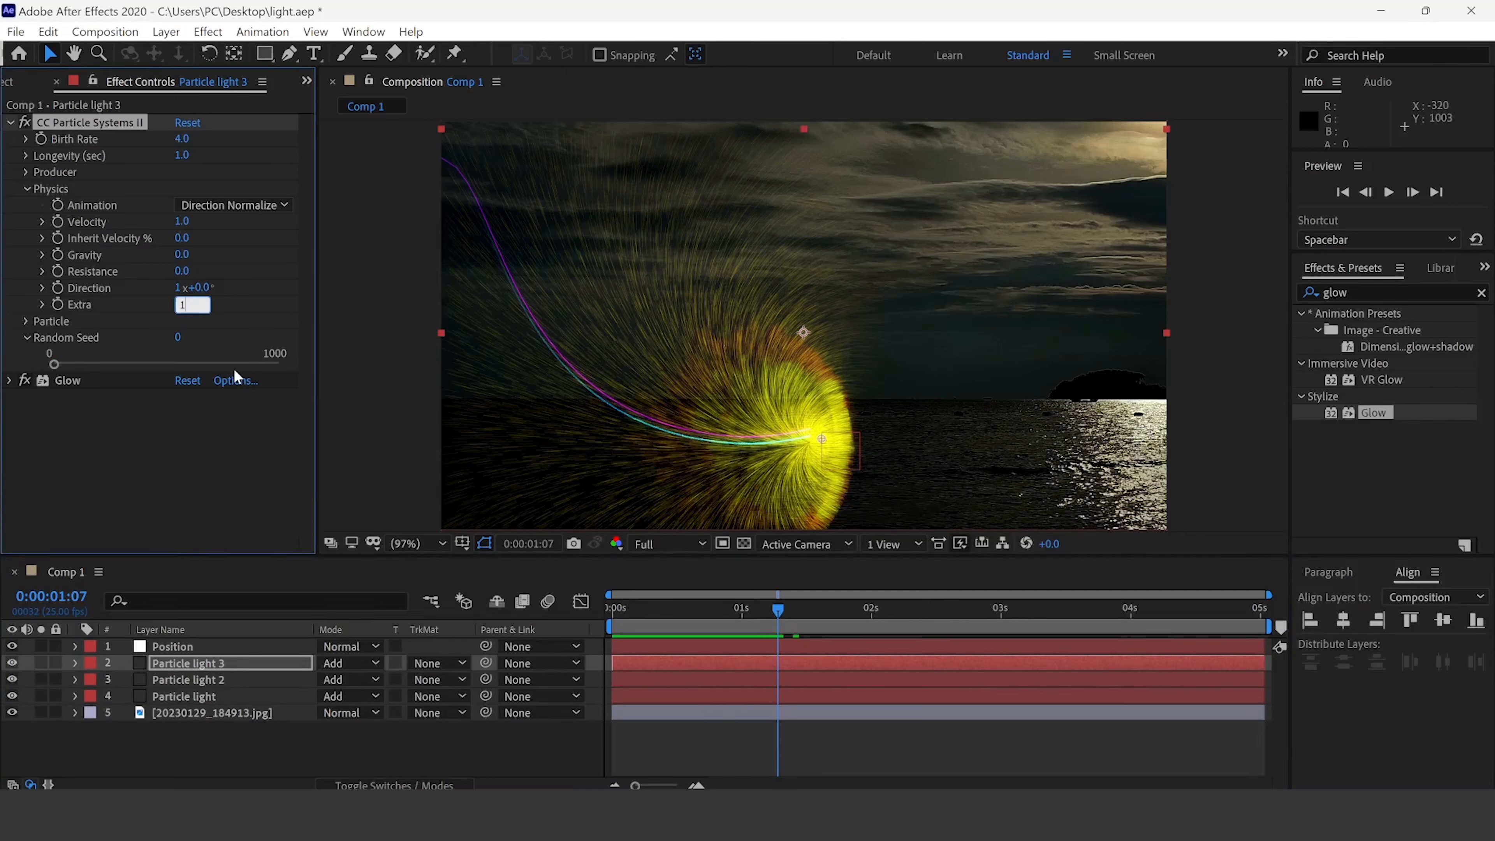
text(1)
click(229, 444)
click(649, 611)
drag(650, 616, 720, 631)
Set the Velocity of Particle light 3 to 0.2 and preview the composition from the first frame.
click(181, 222)
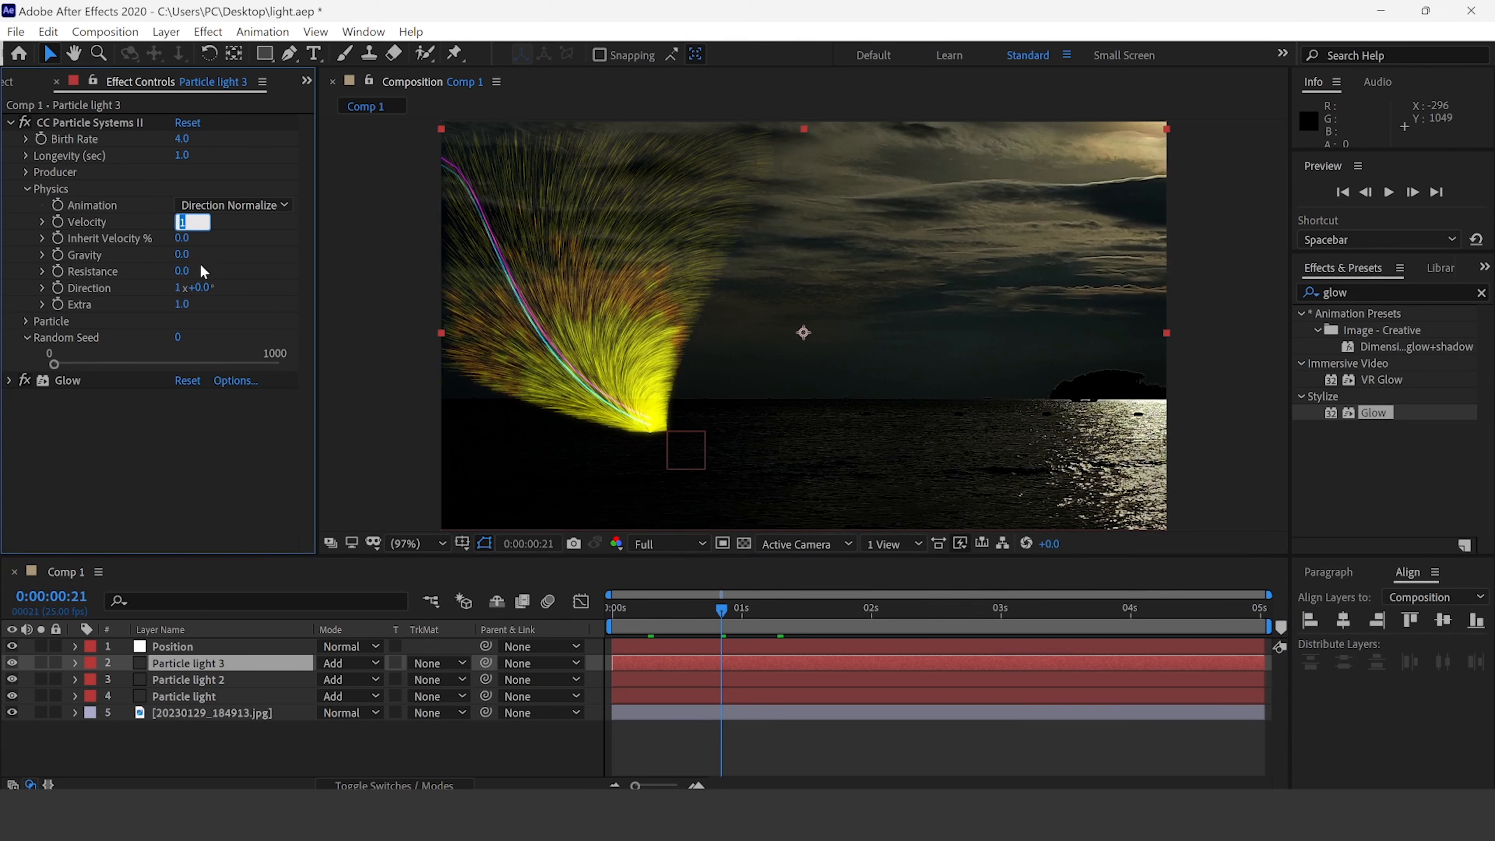
text(0.2)
key(Return)
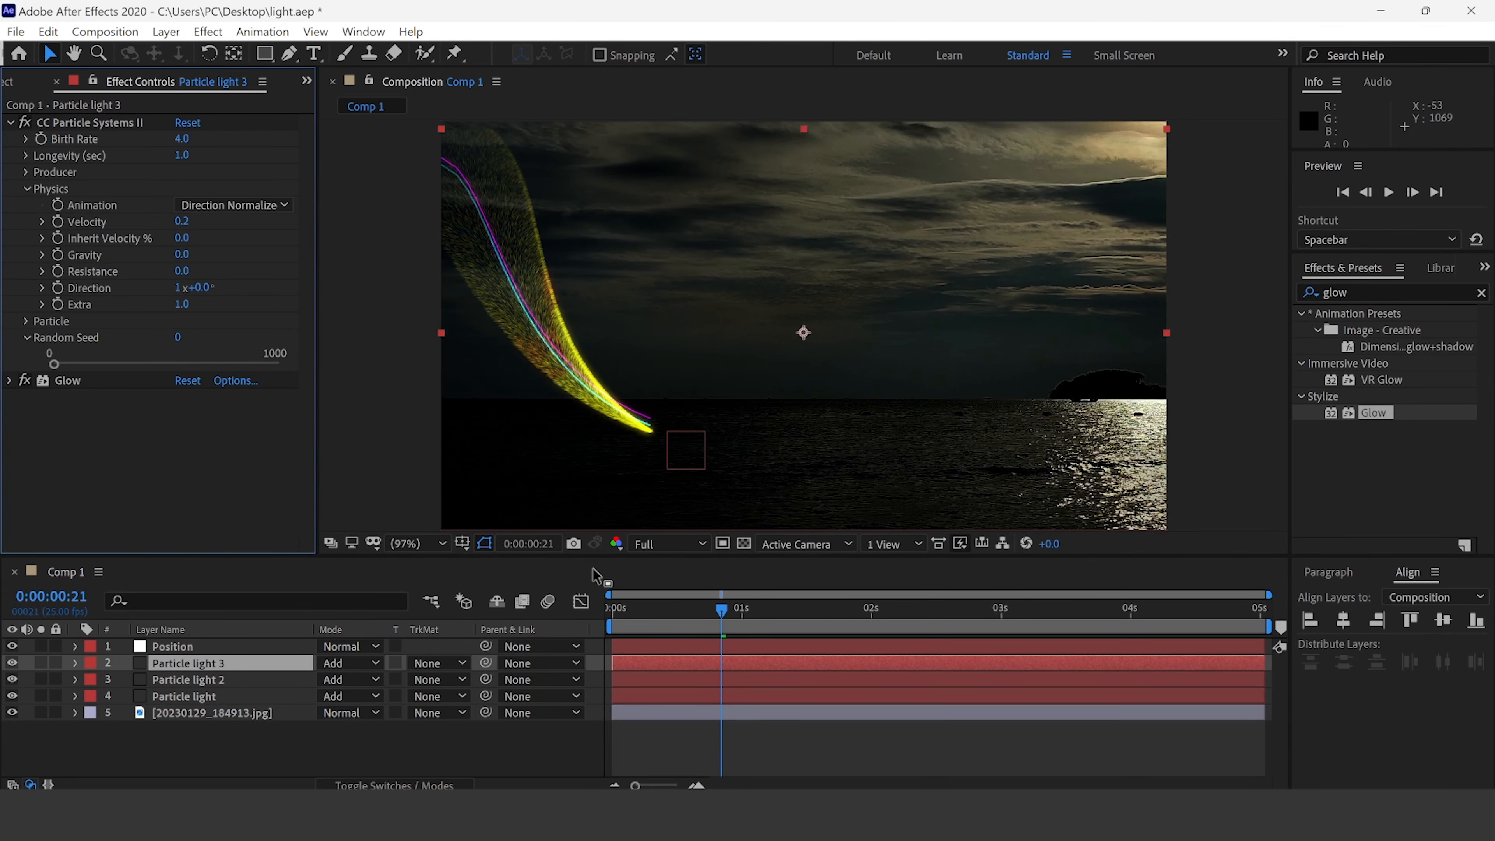
key(Home)
key(space)
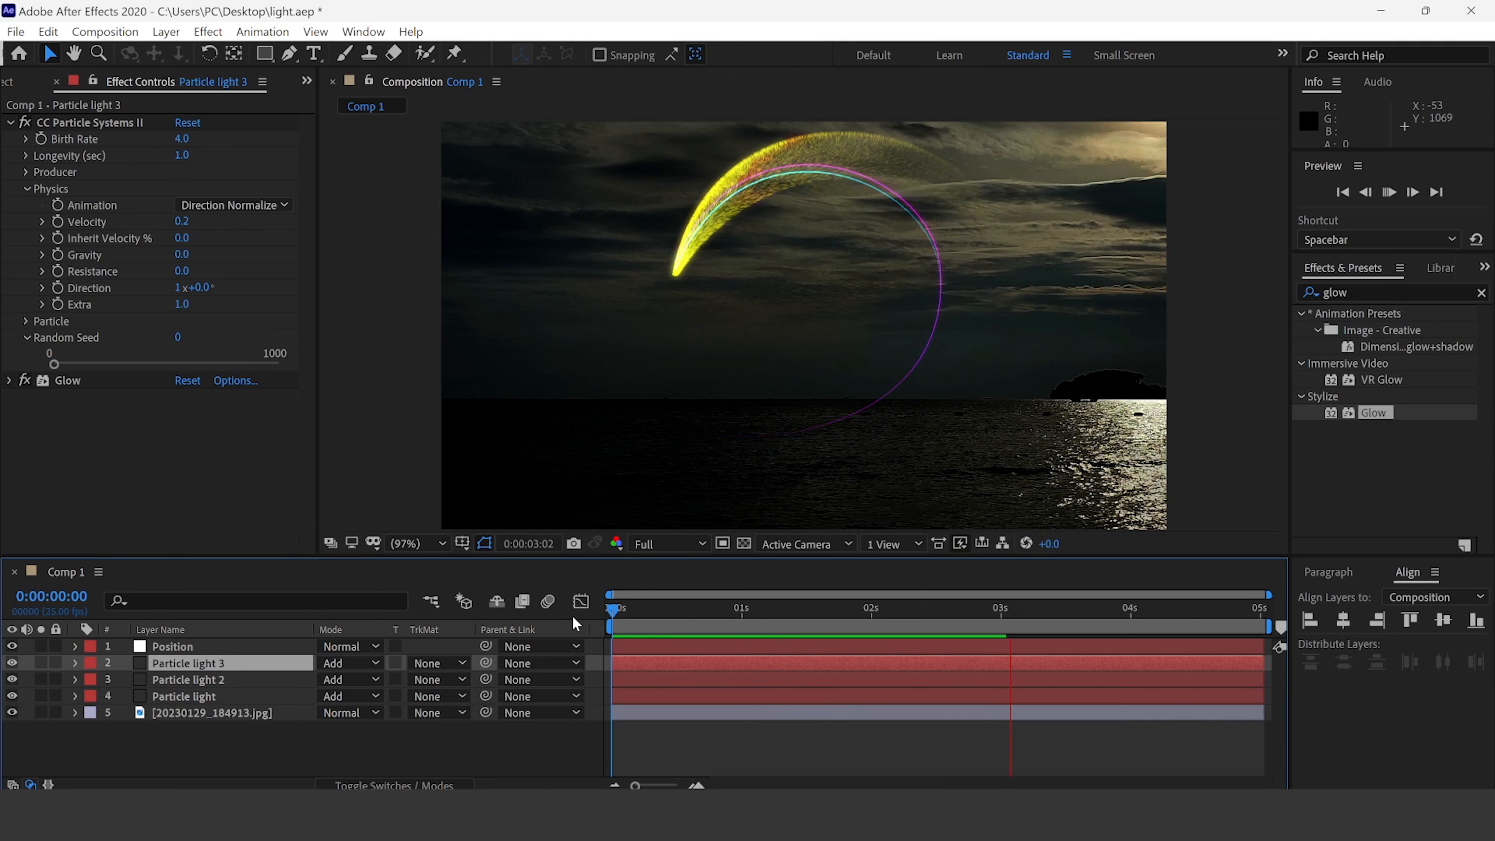
Reduce the Velocity of Particle light 3 to 0.1 and preview the animation from the first frame.
click(183, 220)
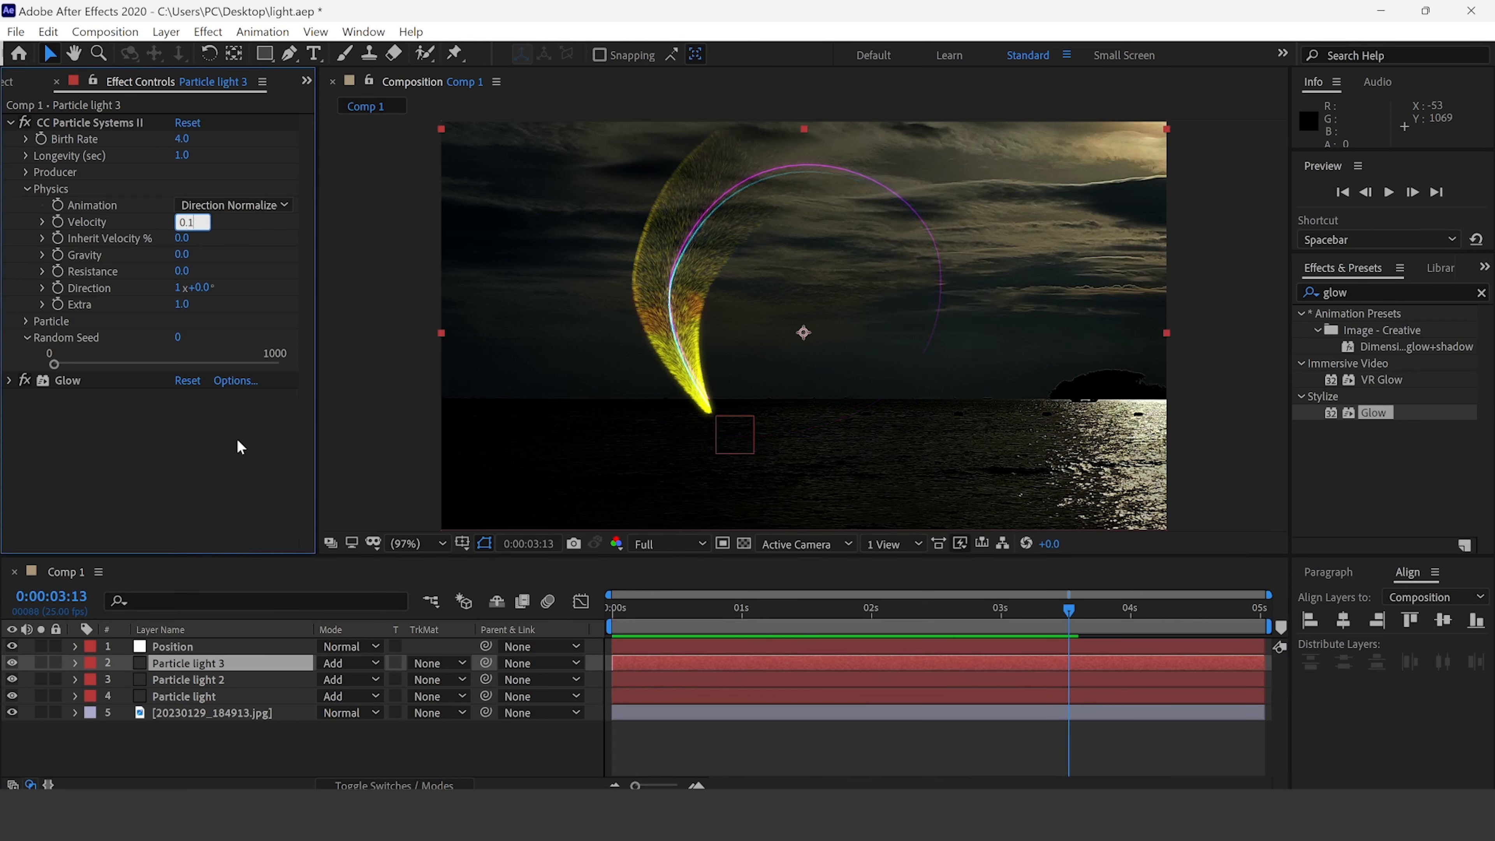
text(0.1)
key(Return)
key(Home)
key(space)
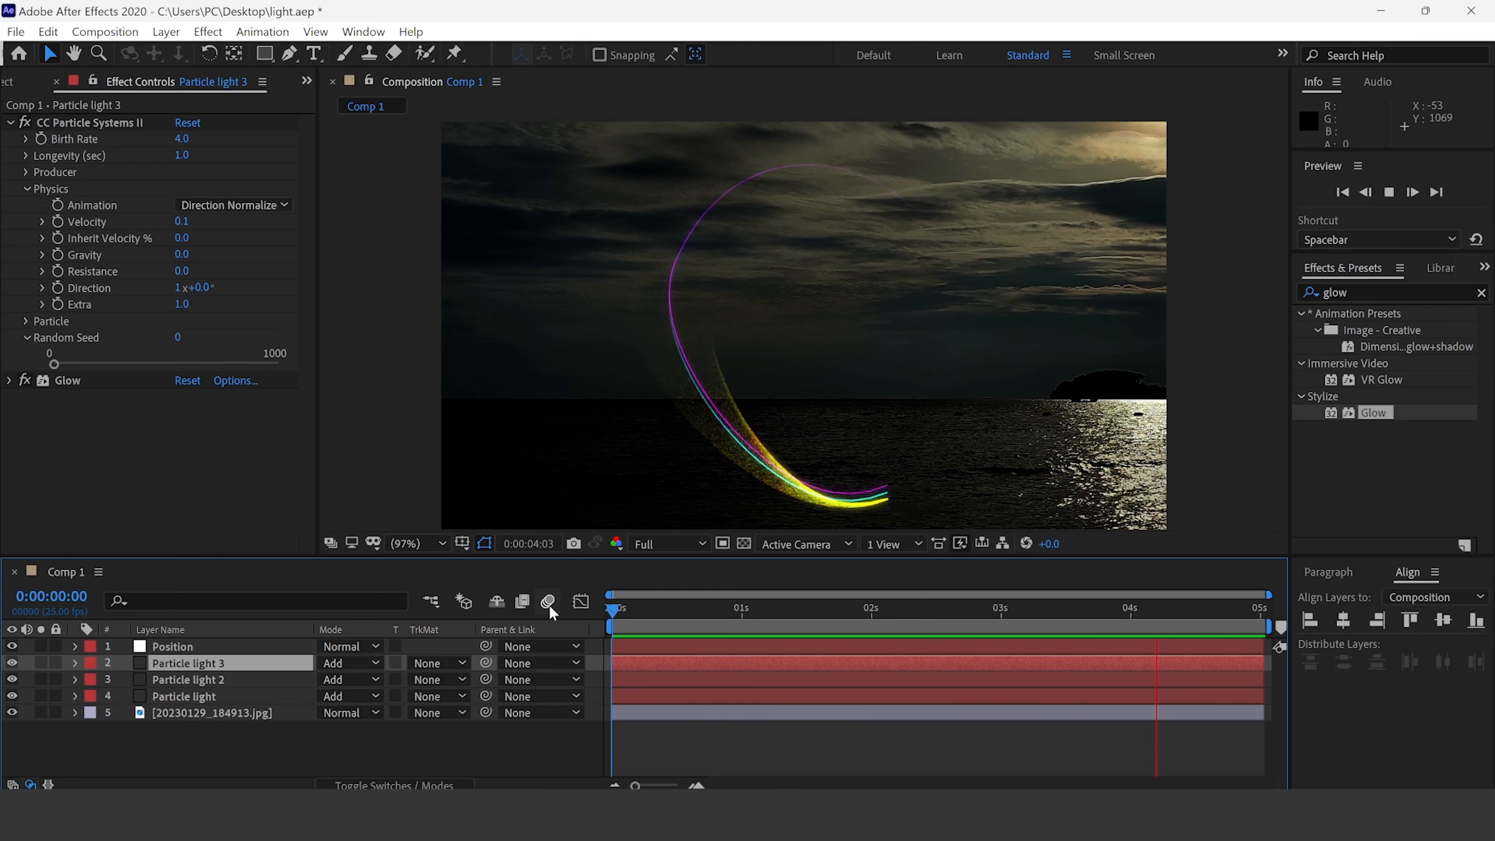
key(space)
Set Particle light 3's Extra value back to 5 and play the composition from the start.
click(181, 304)
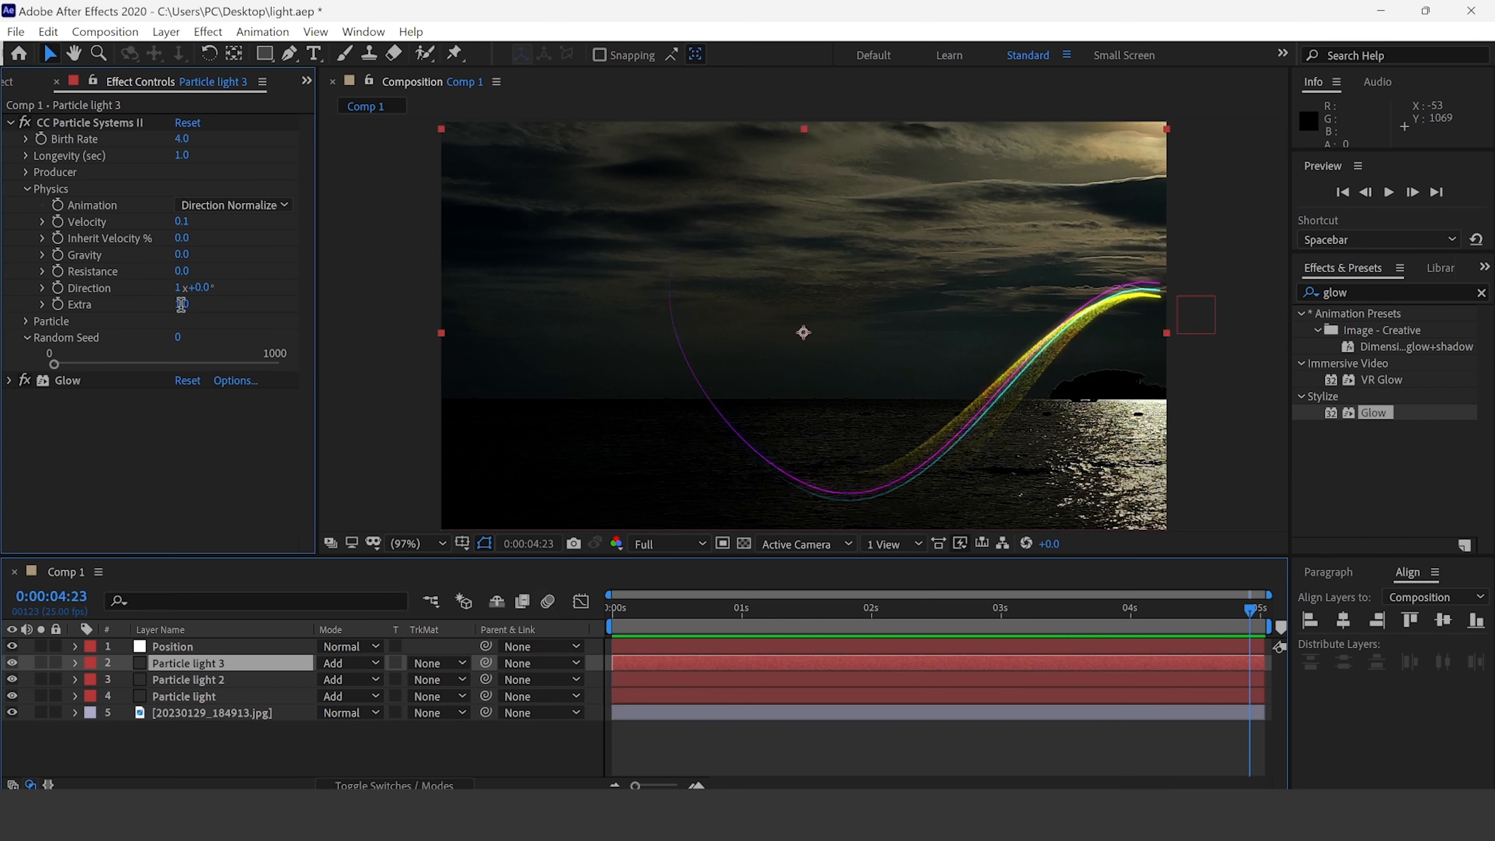
key(Return)
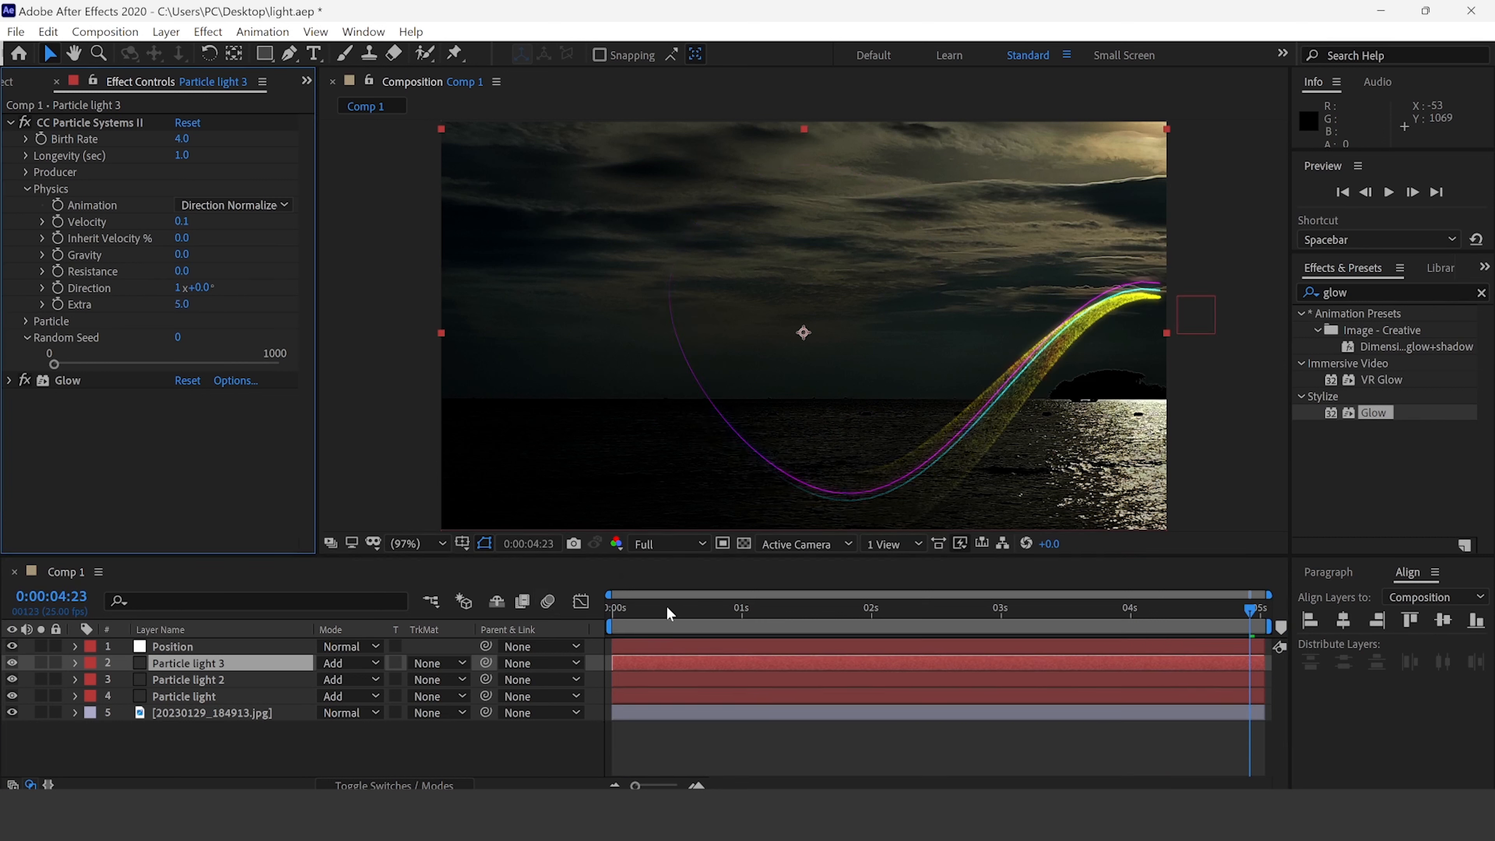
drag(665, 605, 577, 606)
key(space)
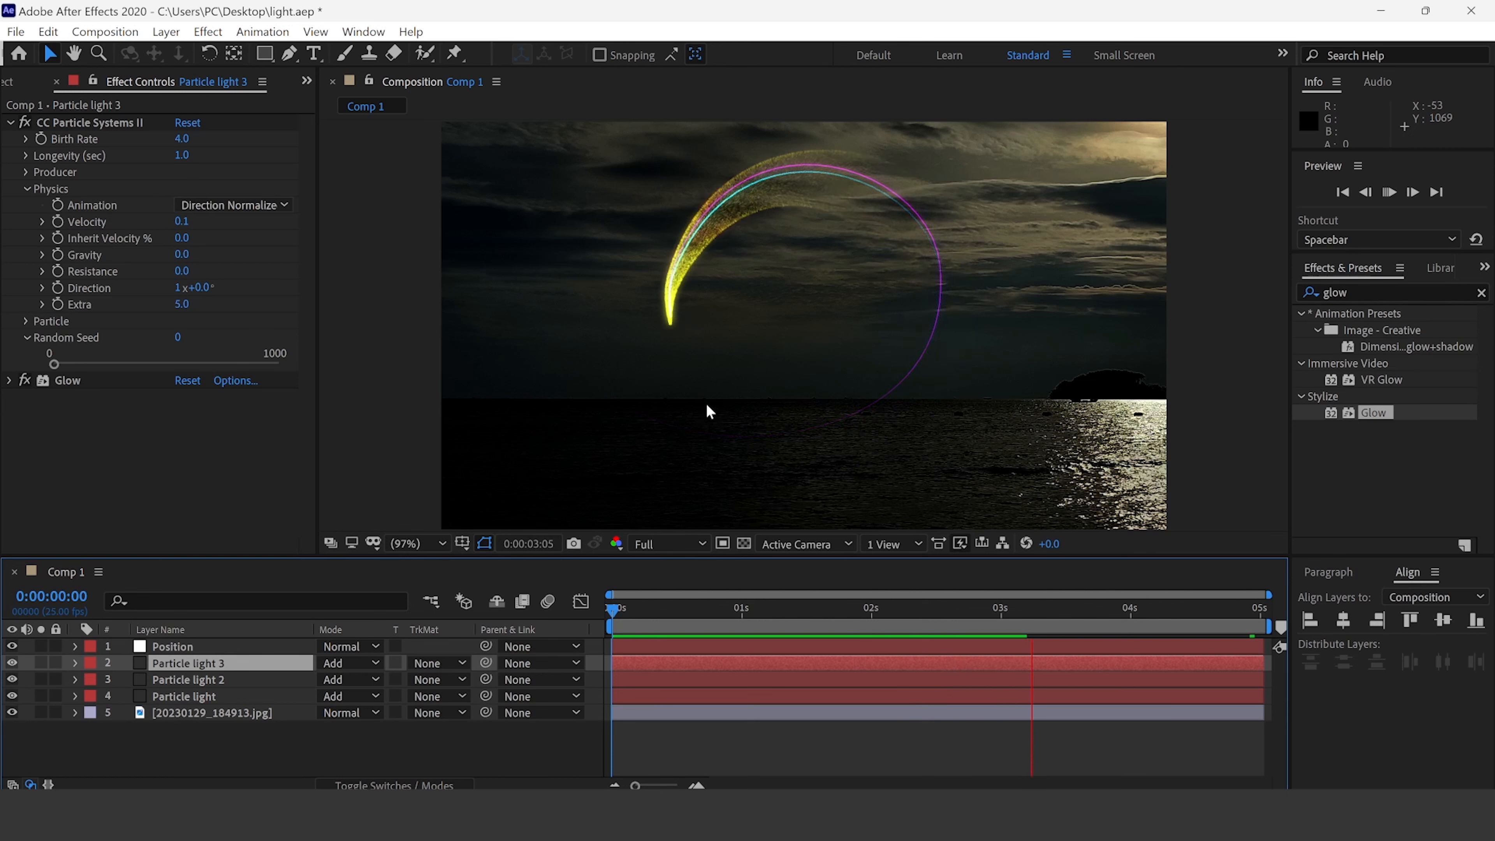
Set the producer Radius X and Radius Y of Particle light to 0.5 and preview the composition from the first frame.
click(212, 694)
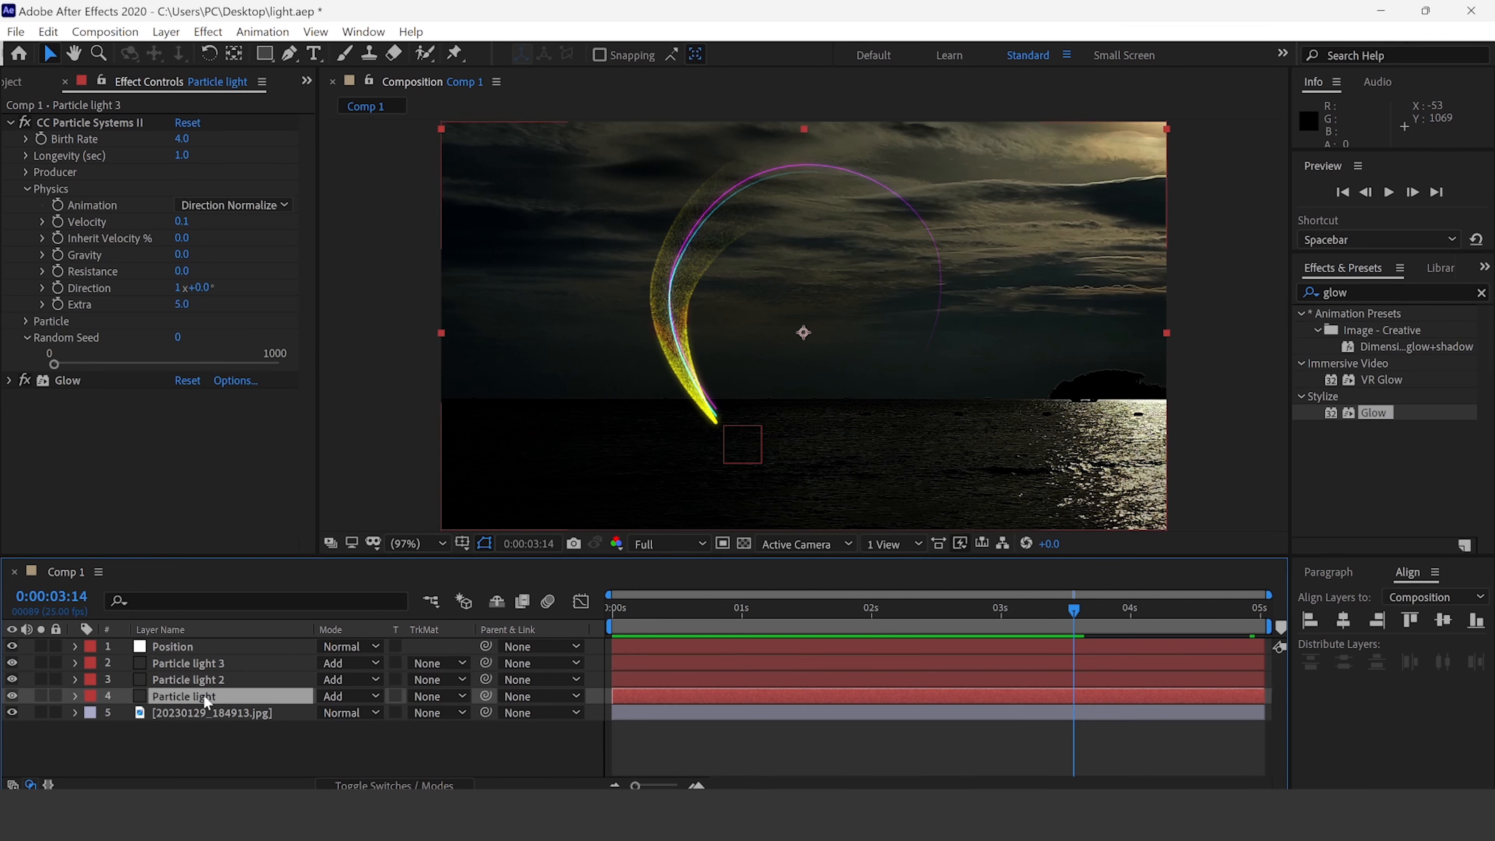
click(11, 238)
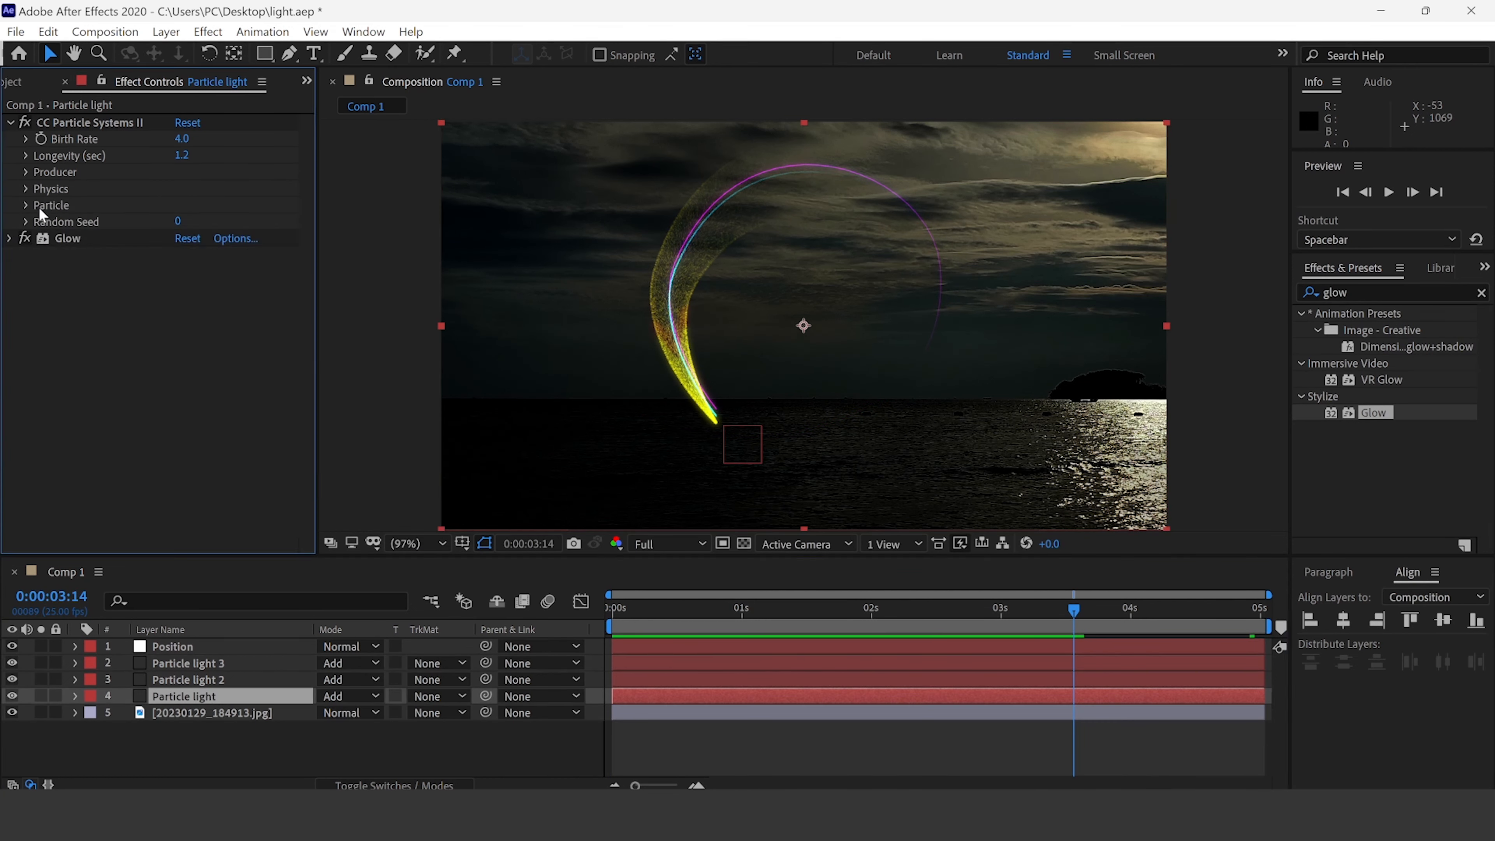
click(26, 205)
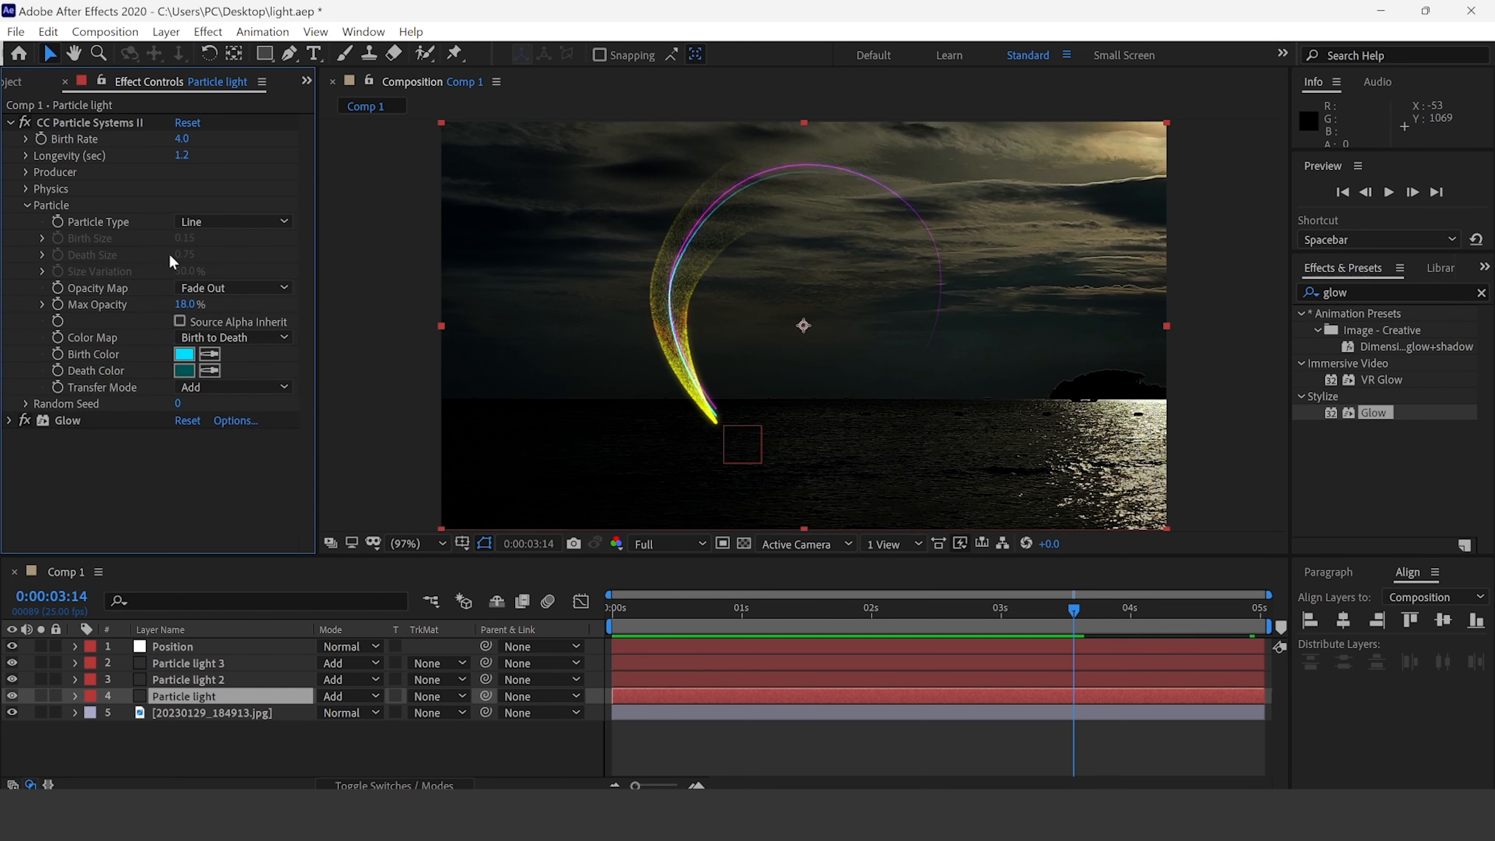
click(26, 172)
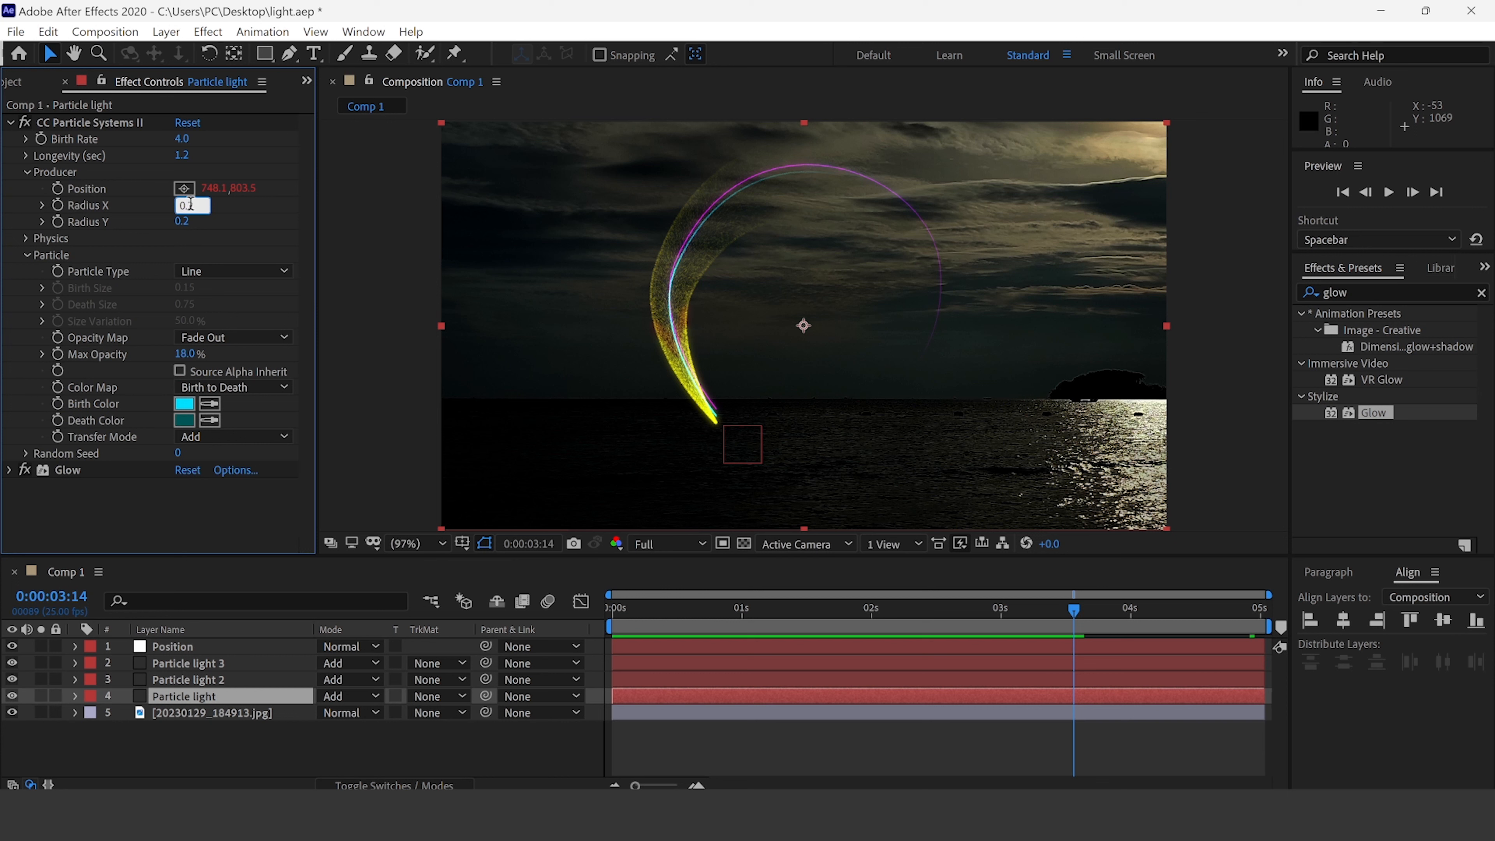
click(190, 224)
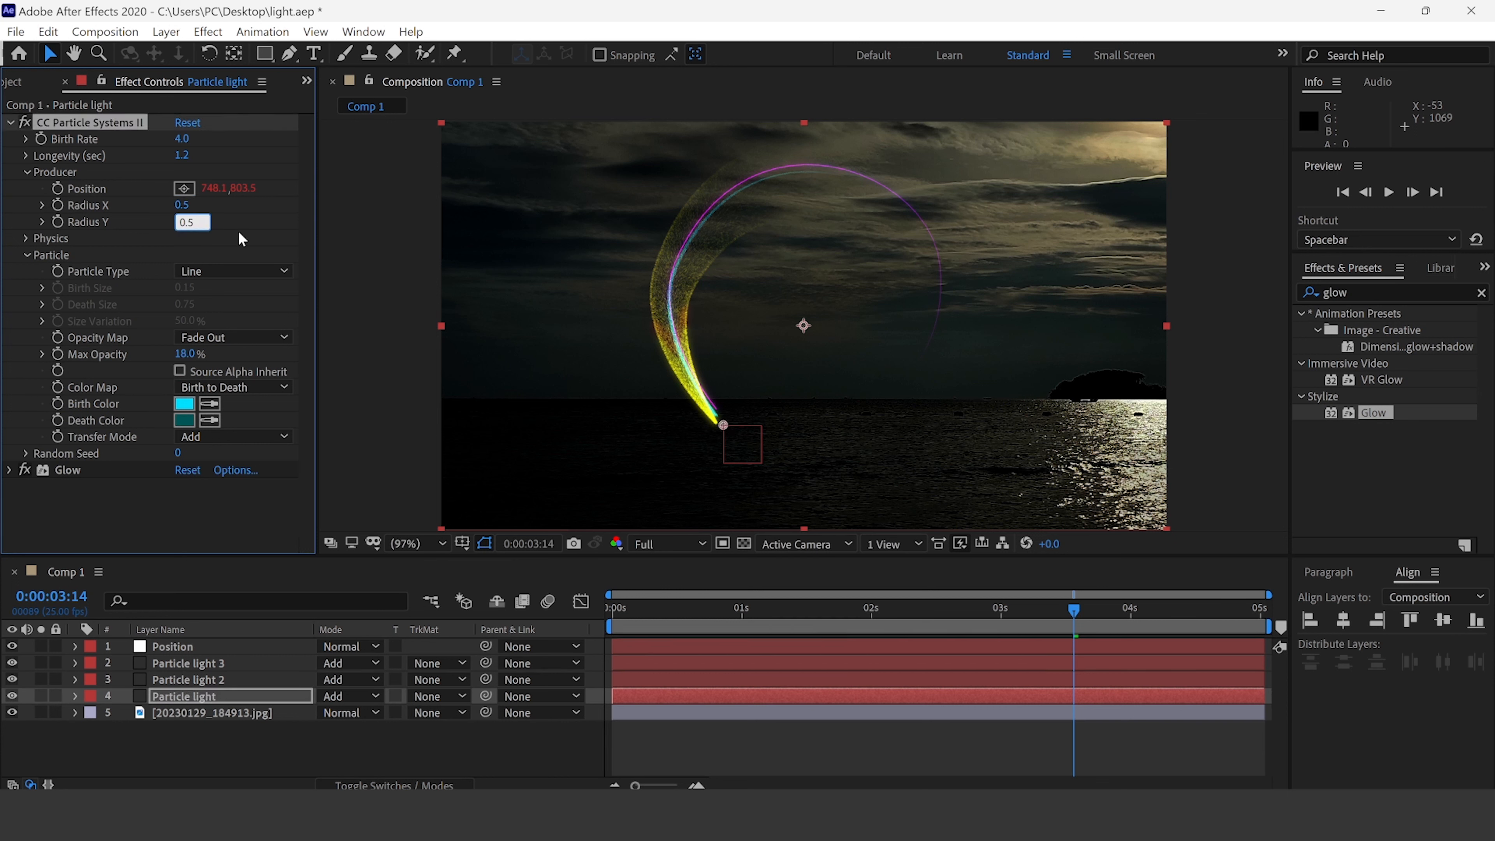
click(629, 610)
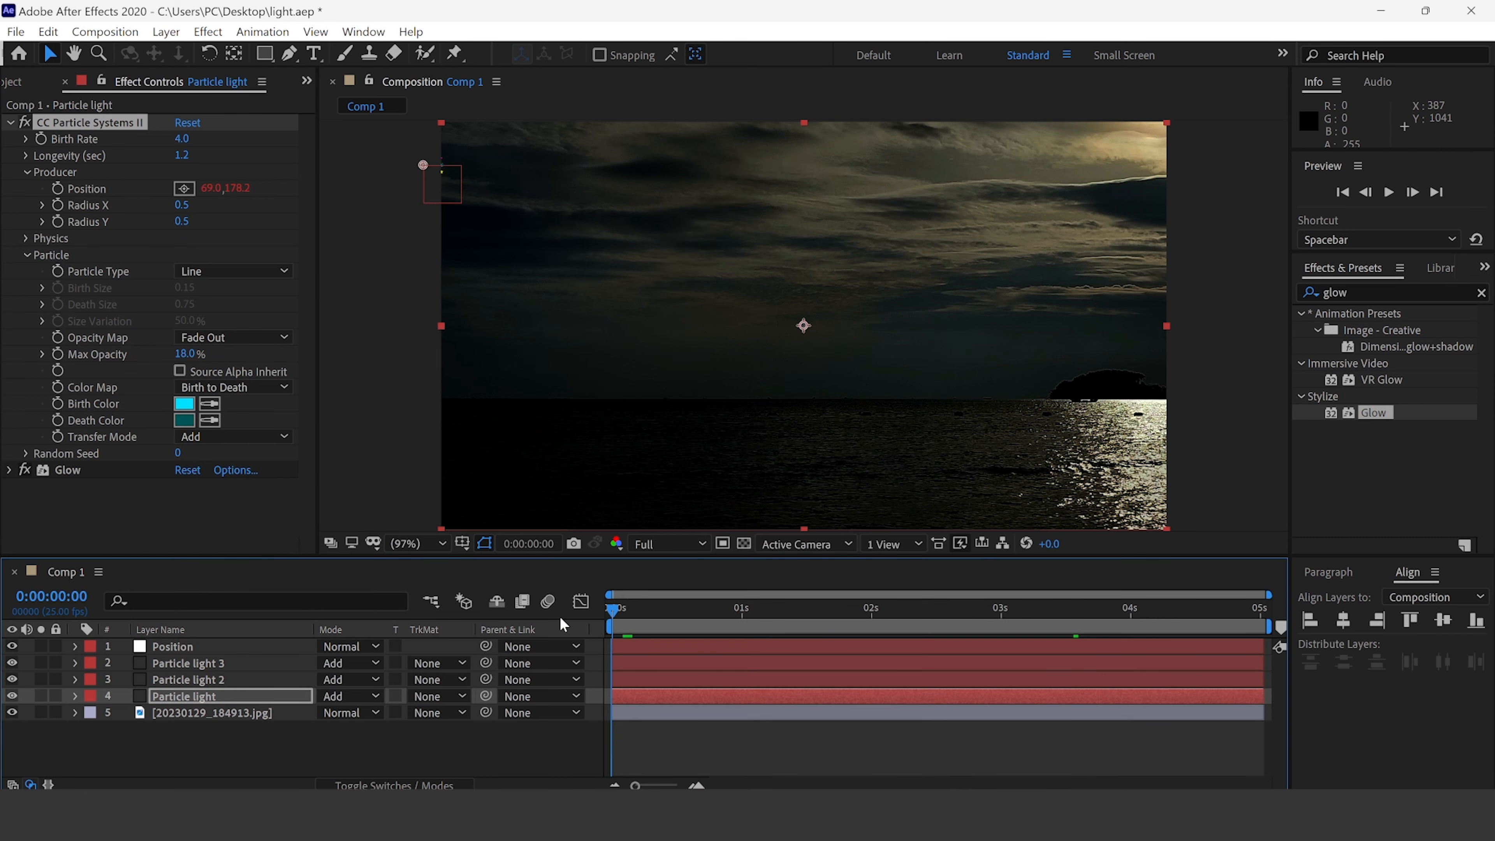
key(space)
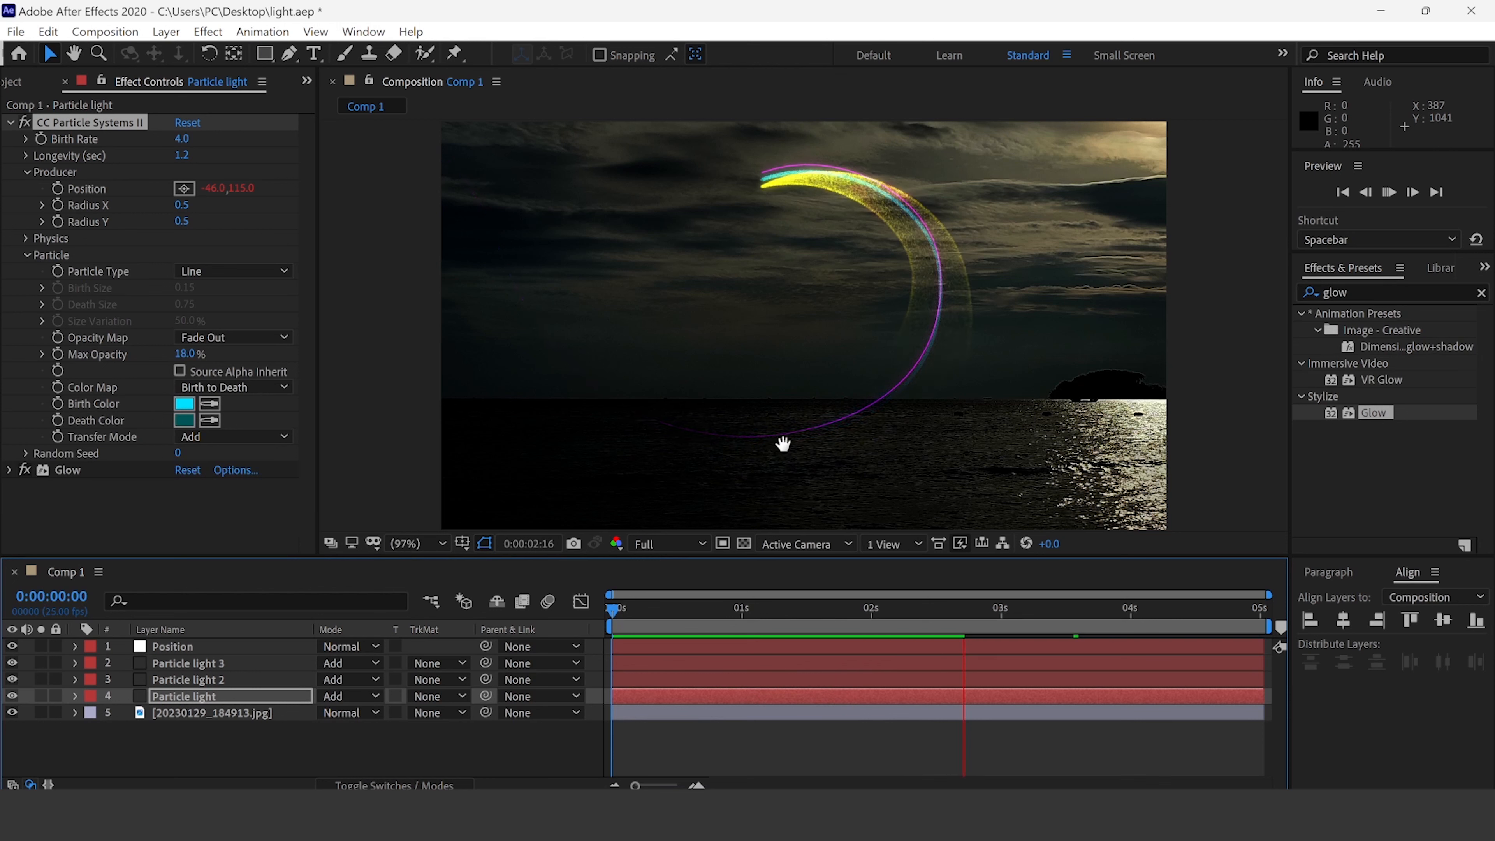
key(space)
Set the Longevity of Particle light 2 to 1.6 seconds and preview the animation from the first frame, stopping at 0:00:02:09.
click(185, 680)
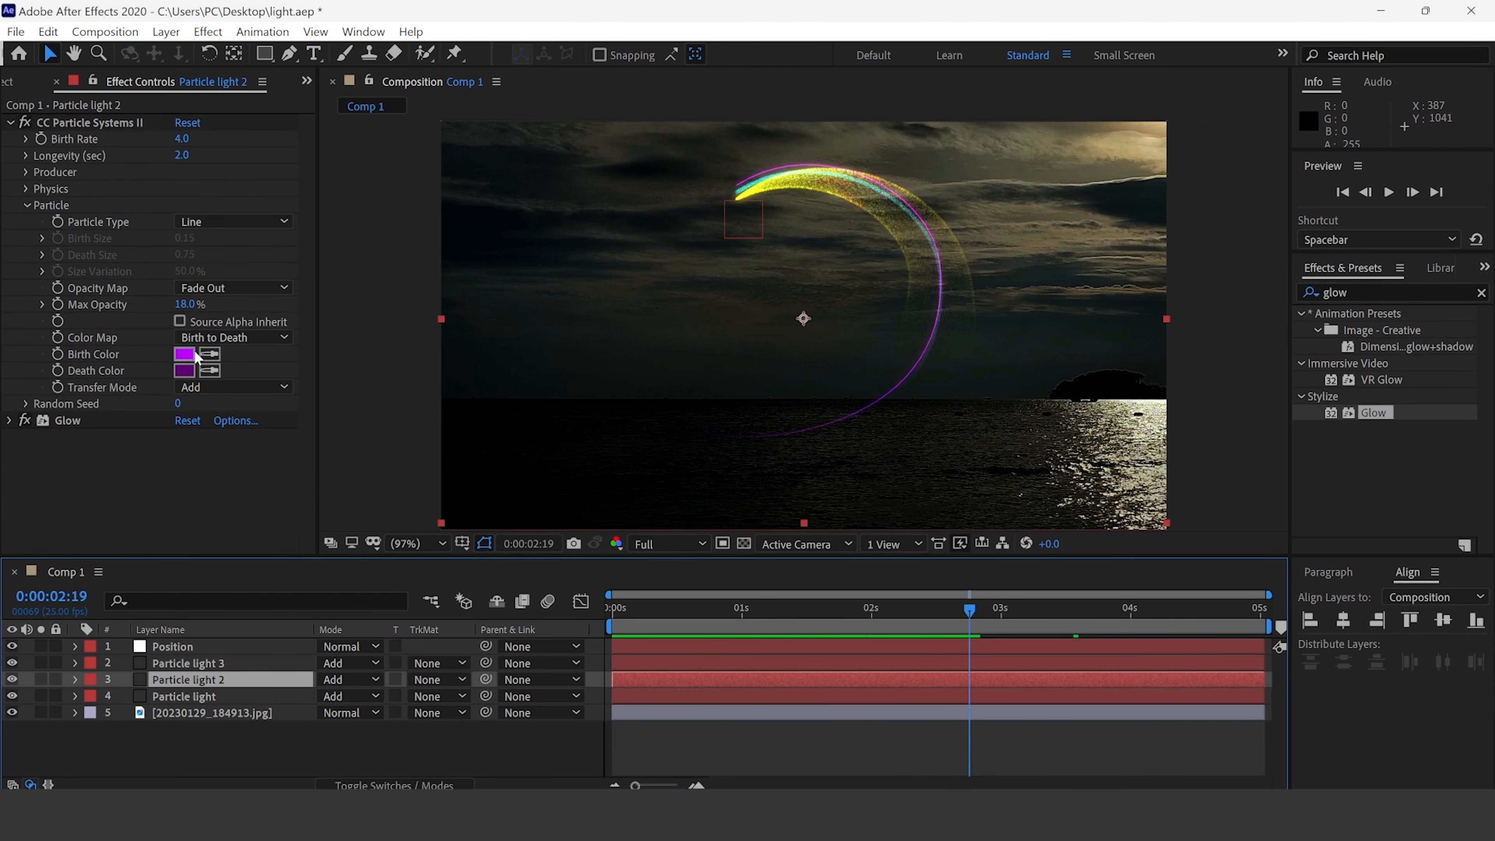
click(182, 157)
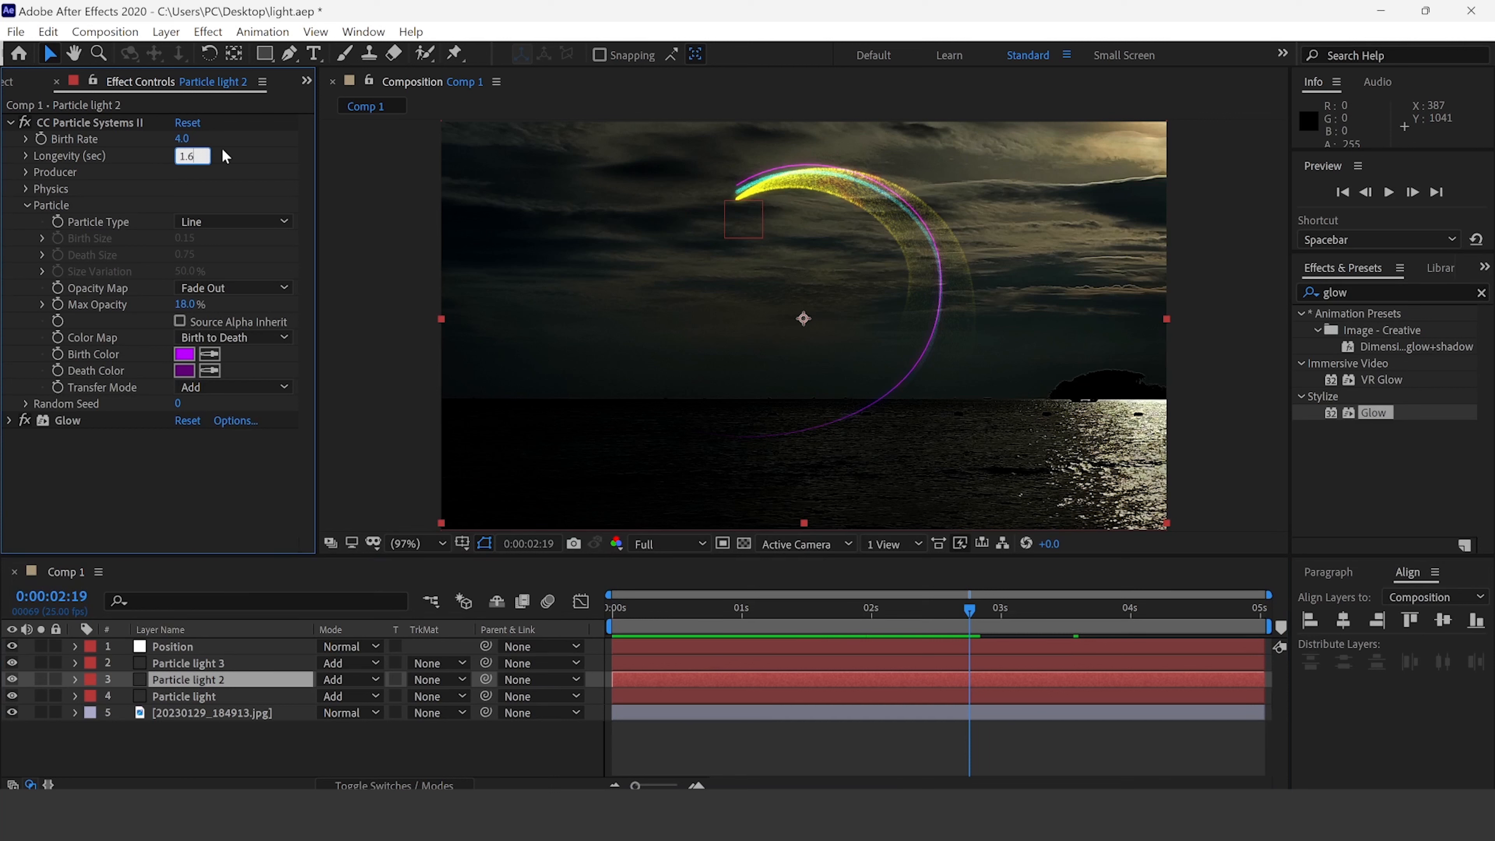
click(355, 249)
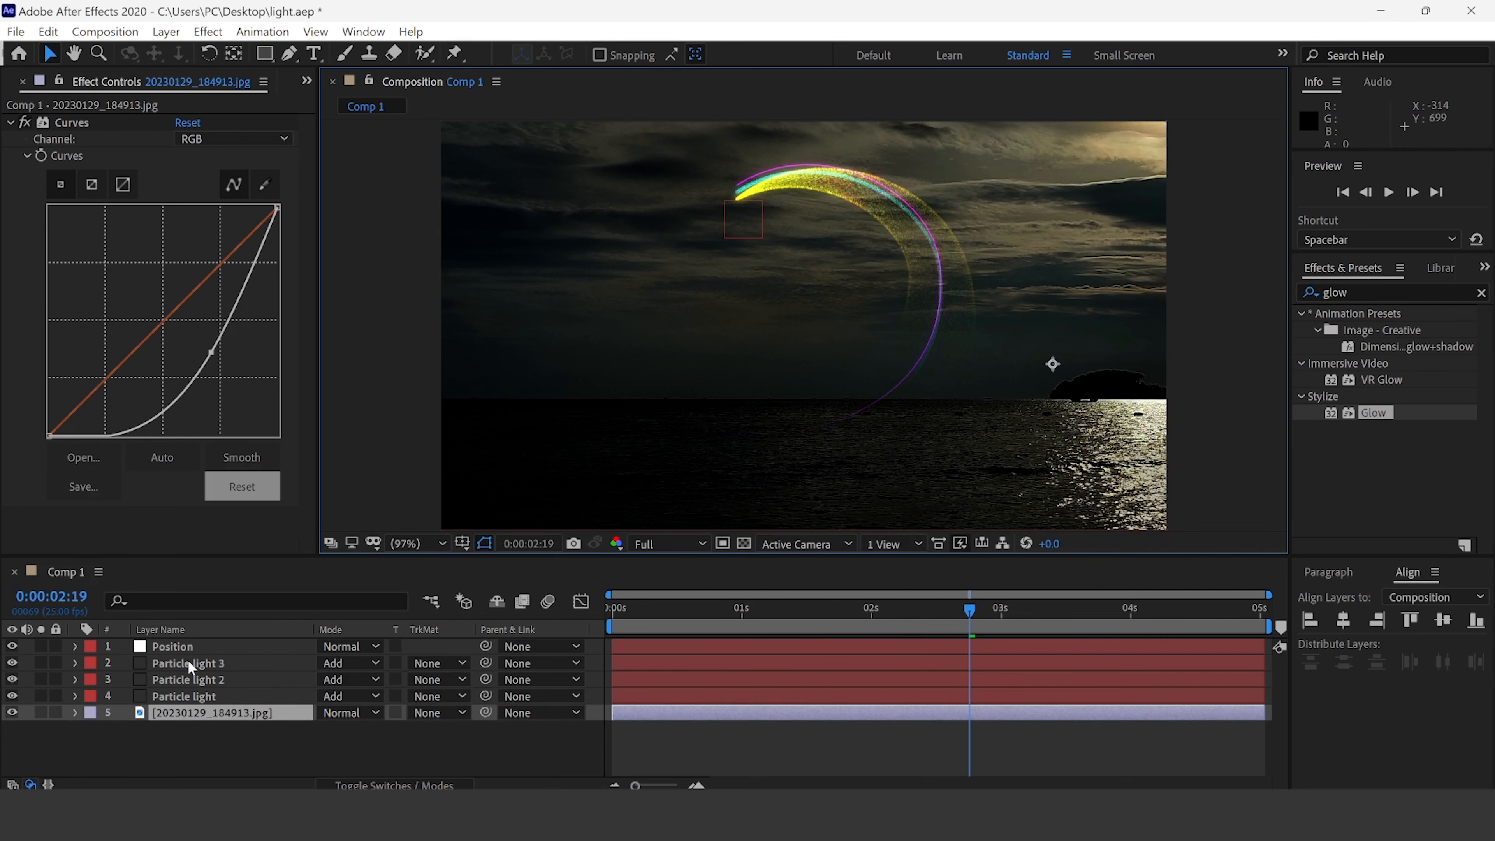
click(197, 680)
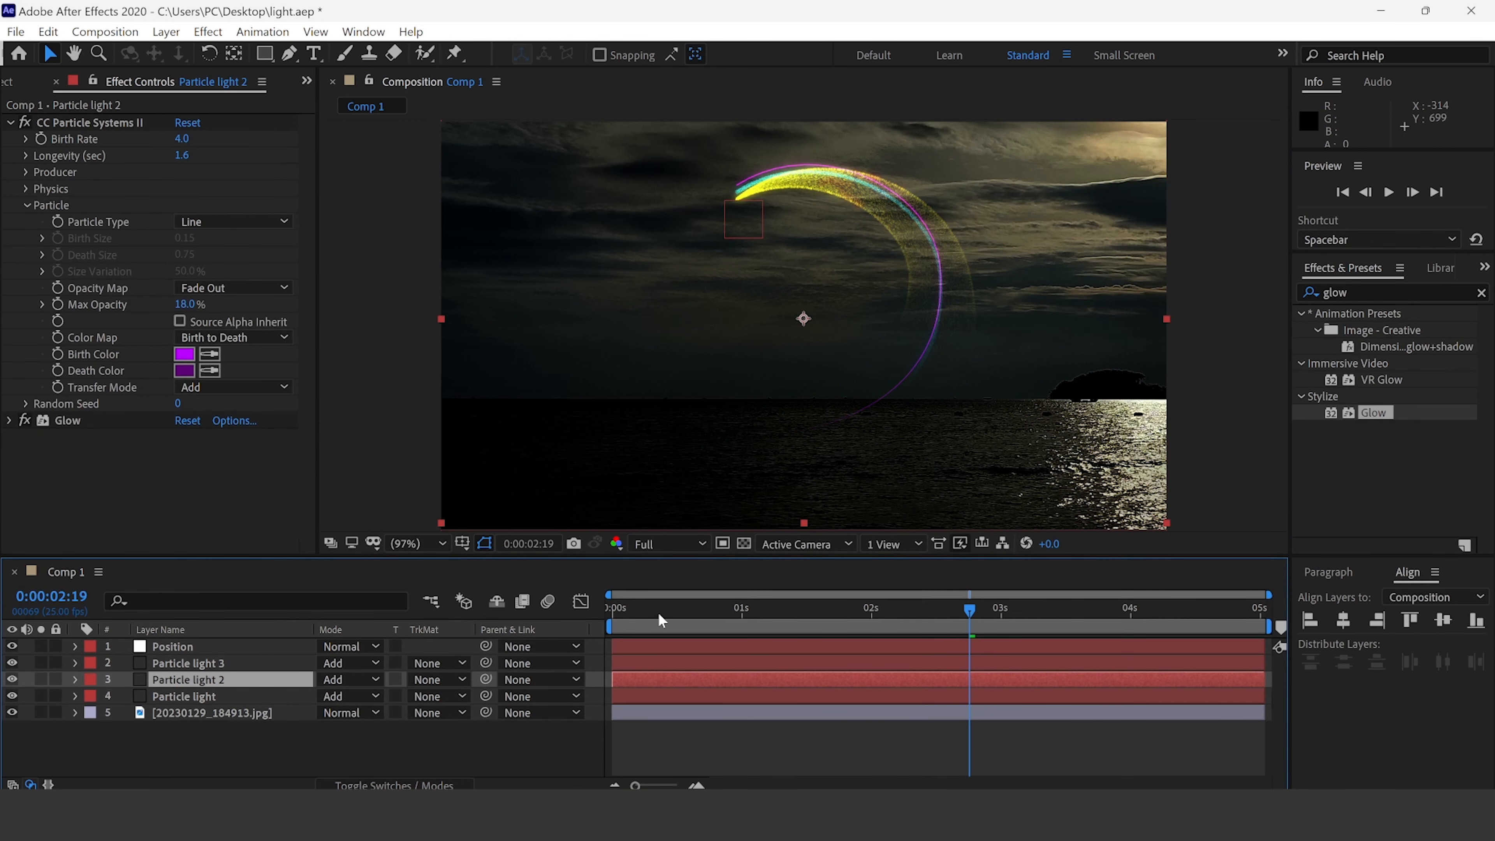
key(space)
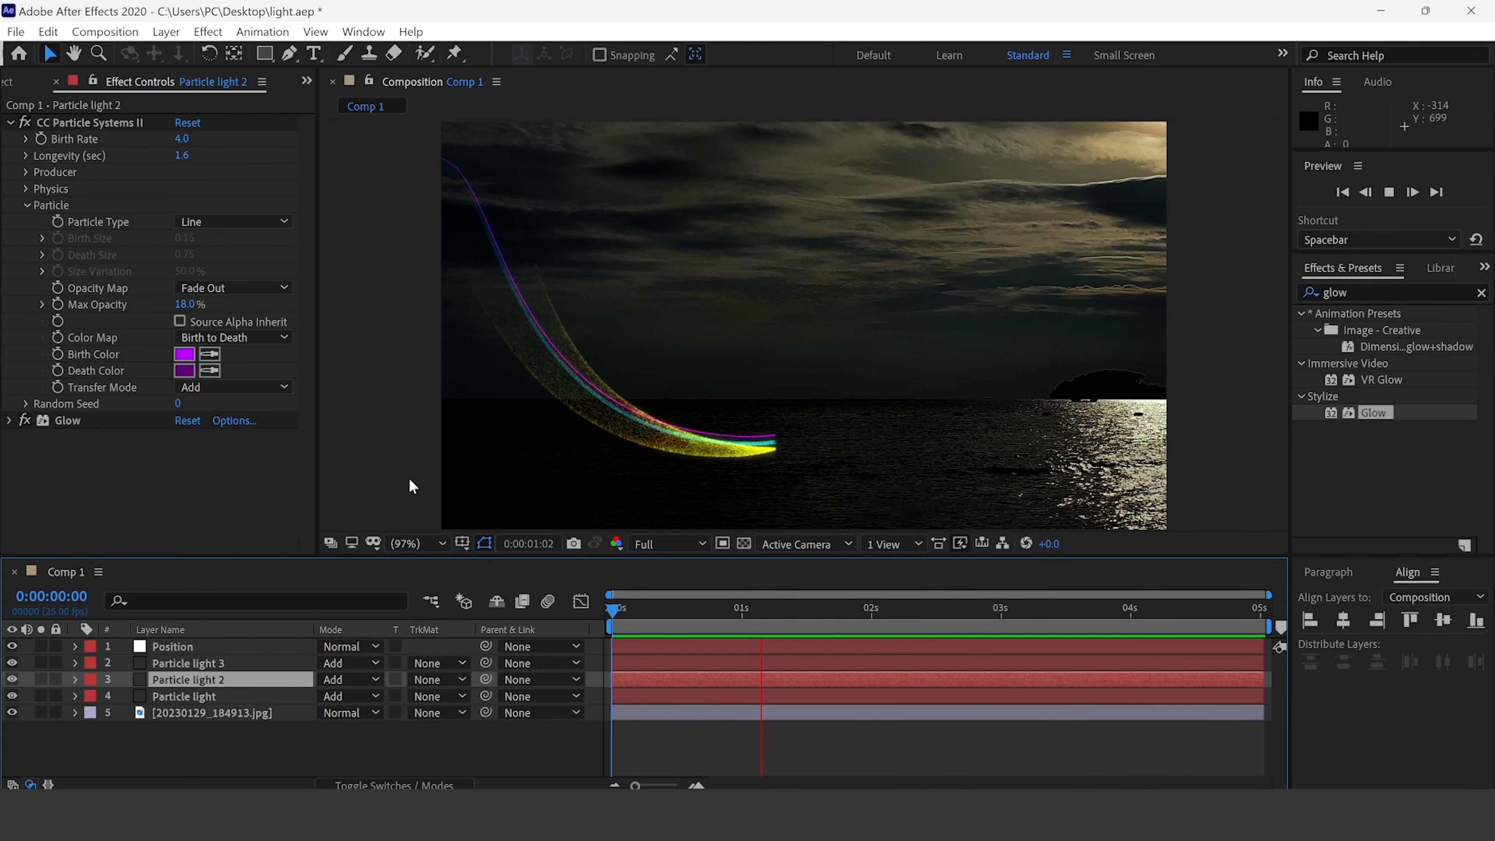
key(space)
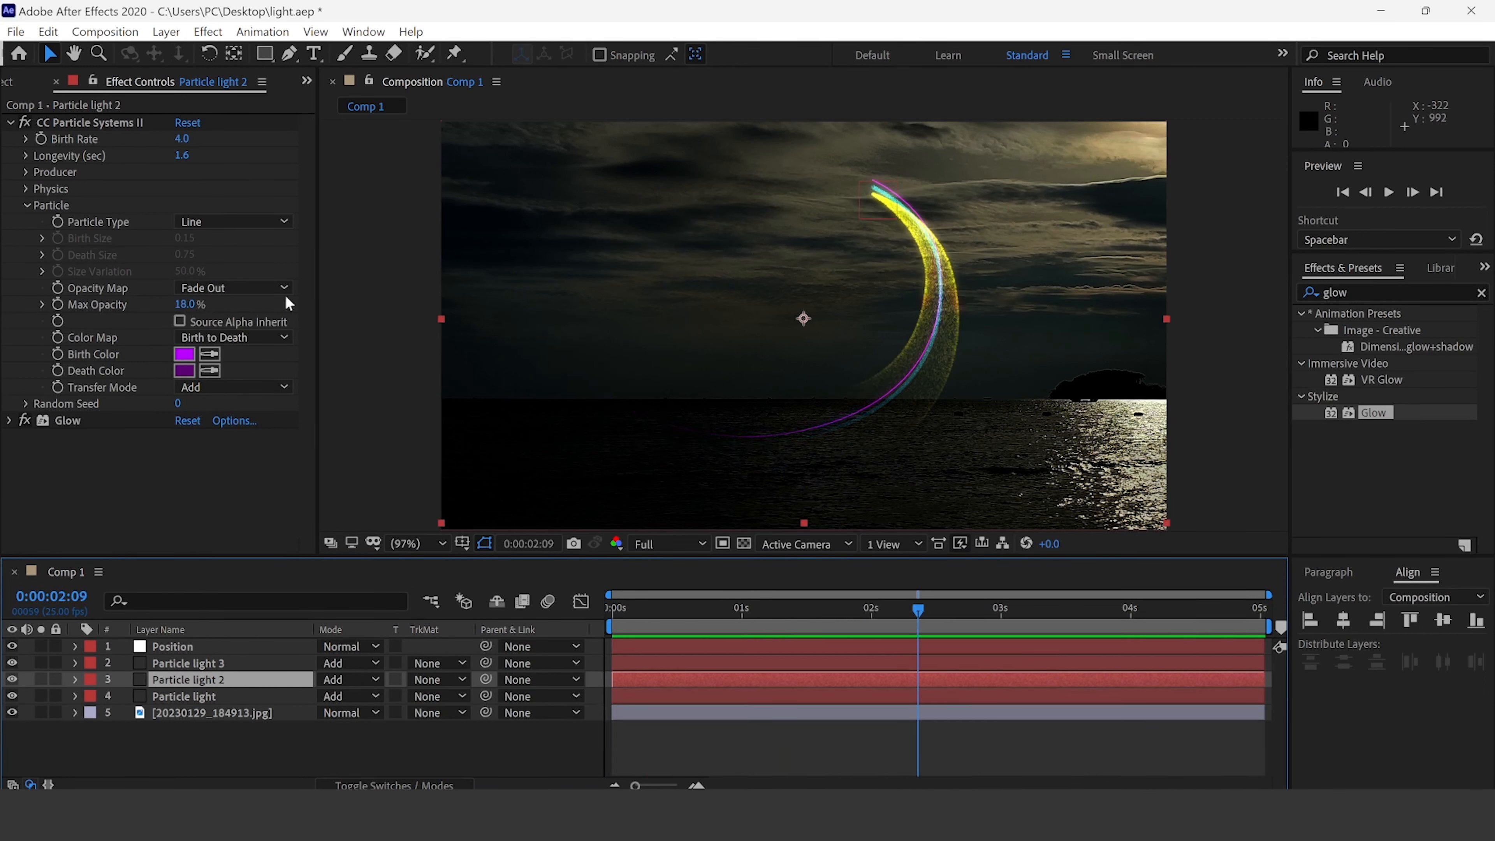
Add a text layer reading "Thank You!" and move it near the center of the frame, inside the light curve.
click(315, 54)
click(754, 292)
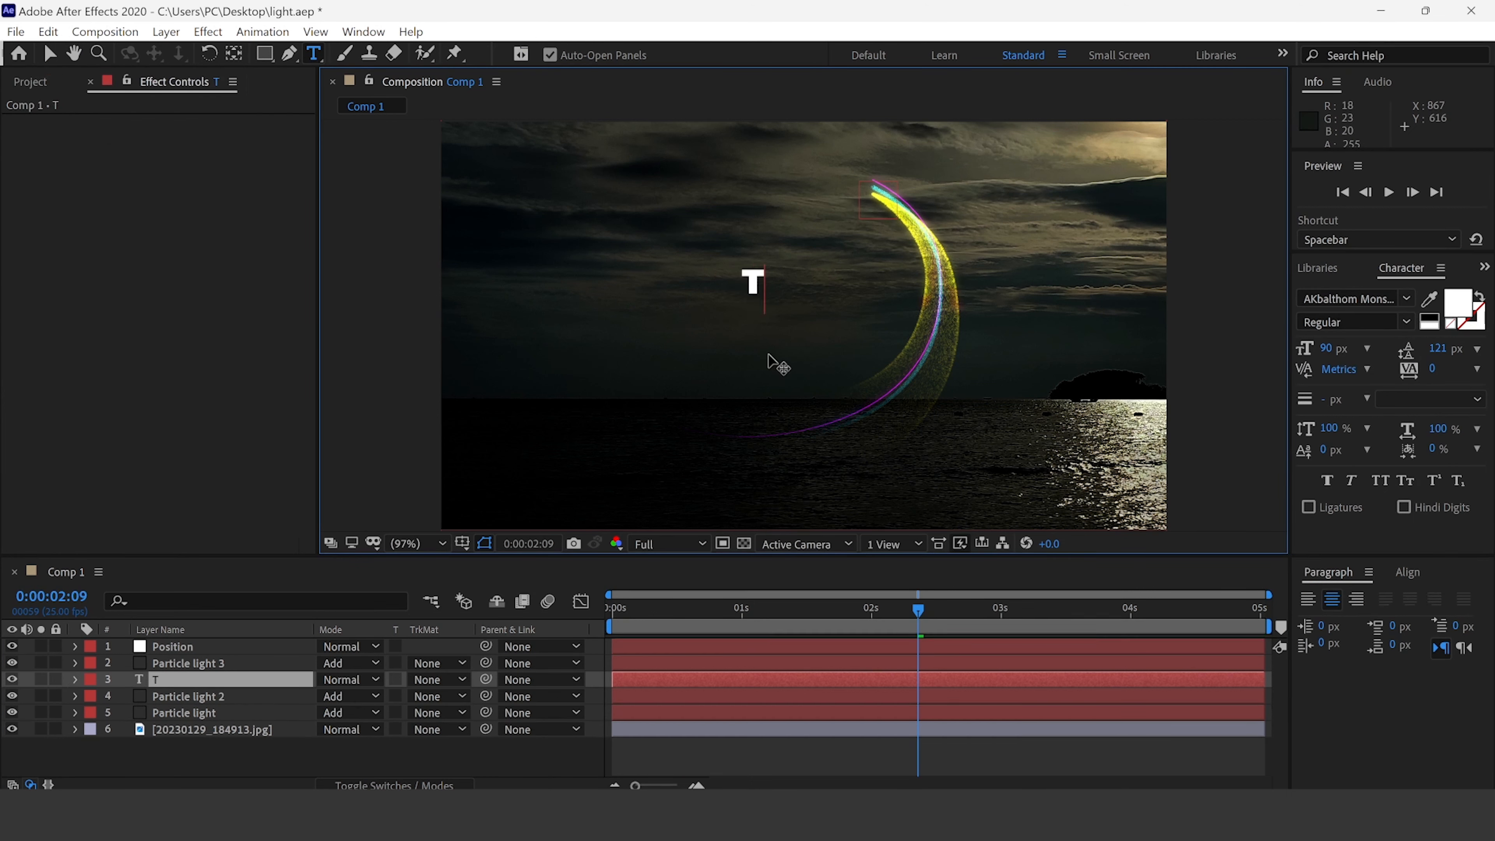
text(Thank)
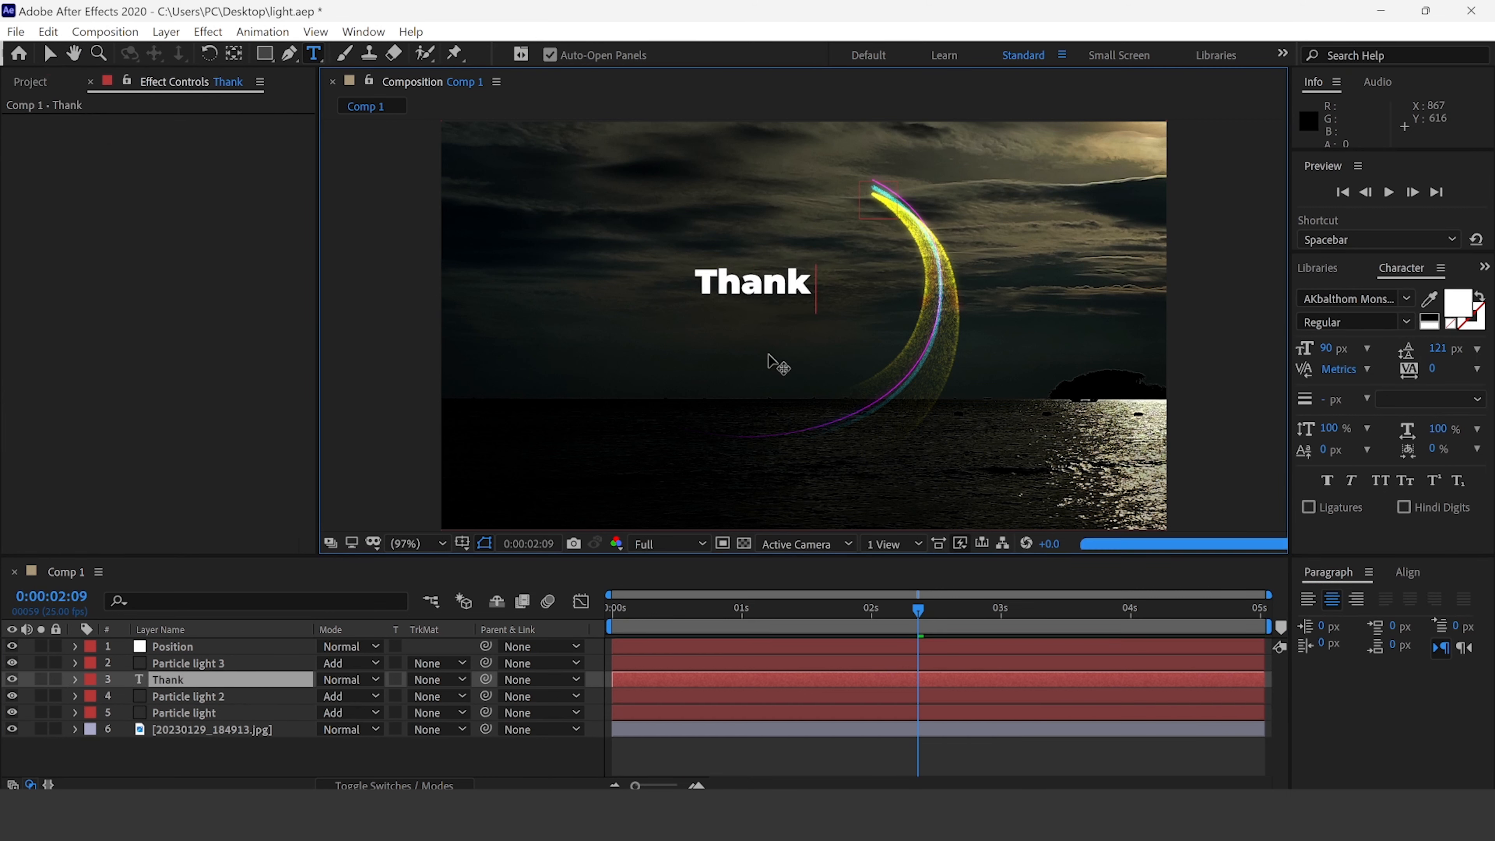
text( You!)
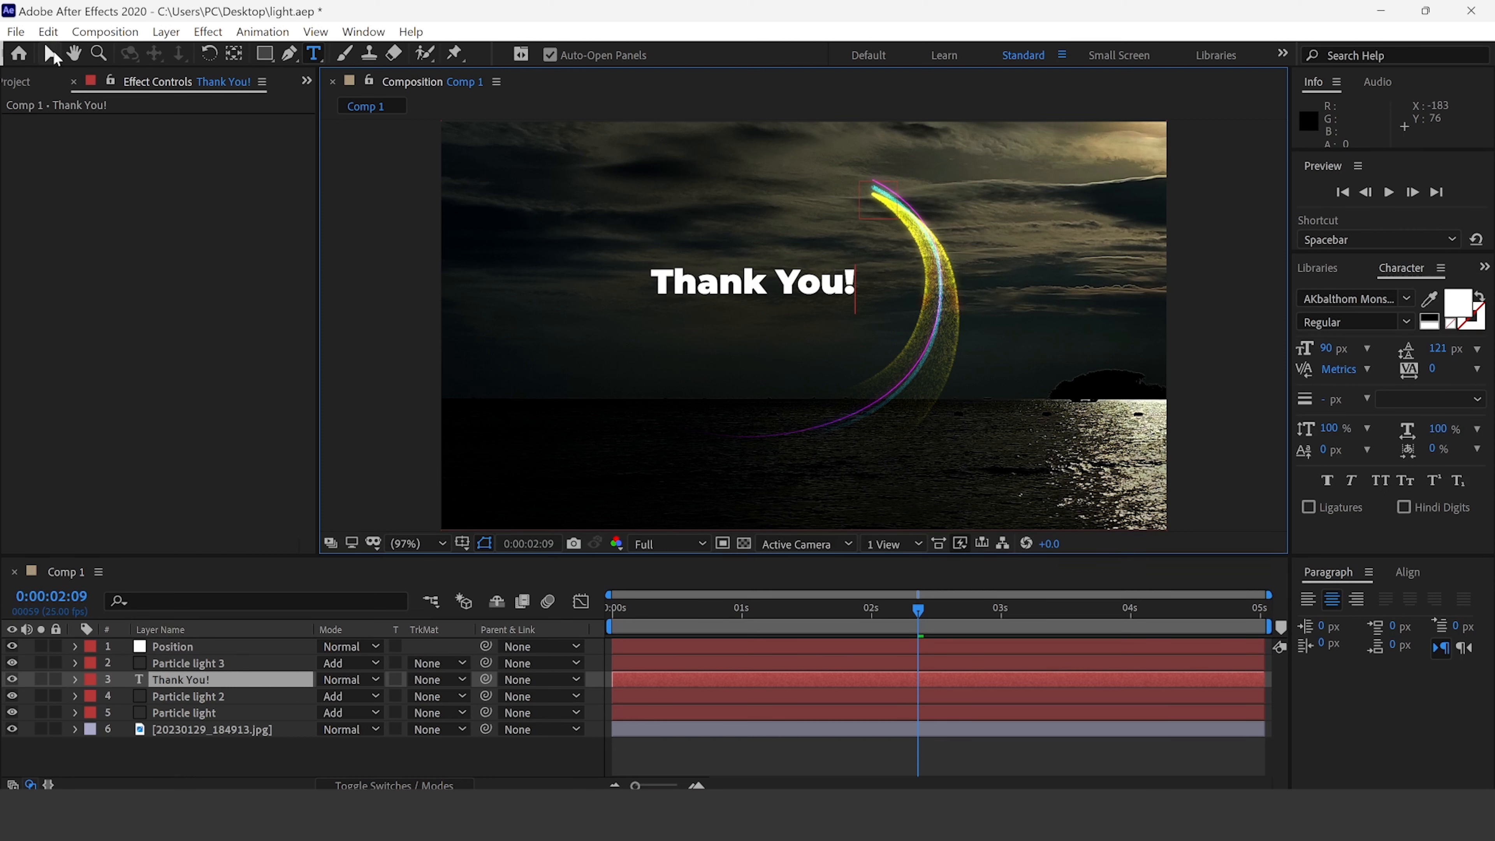
click(51, 54)
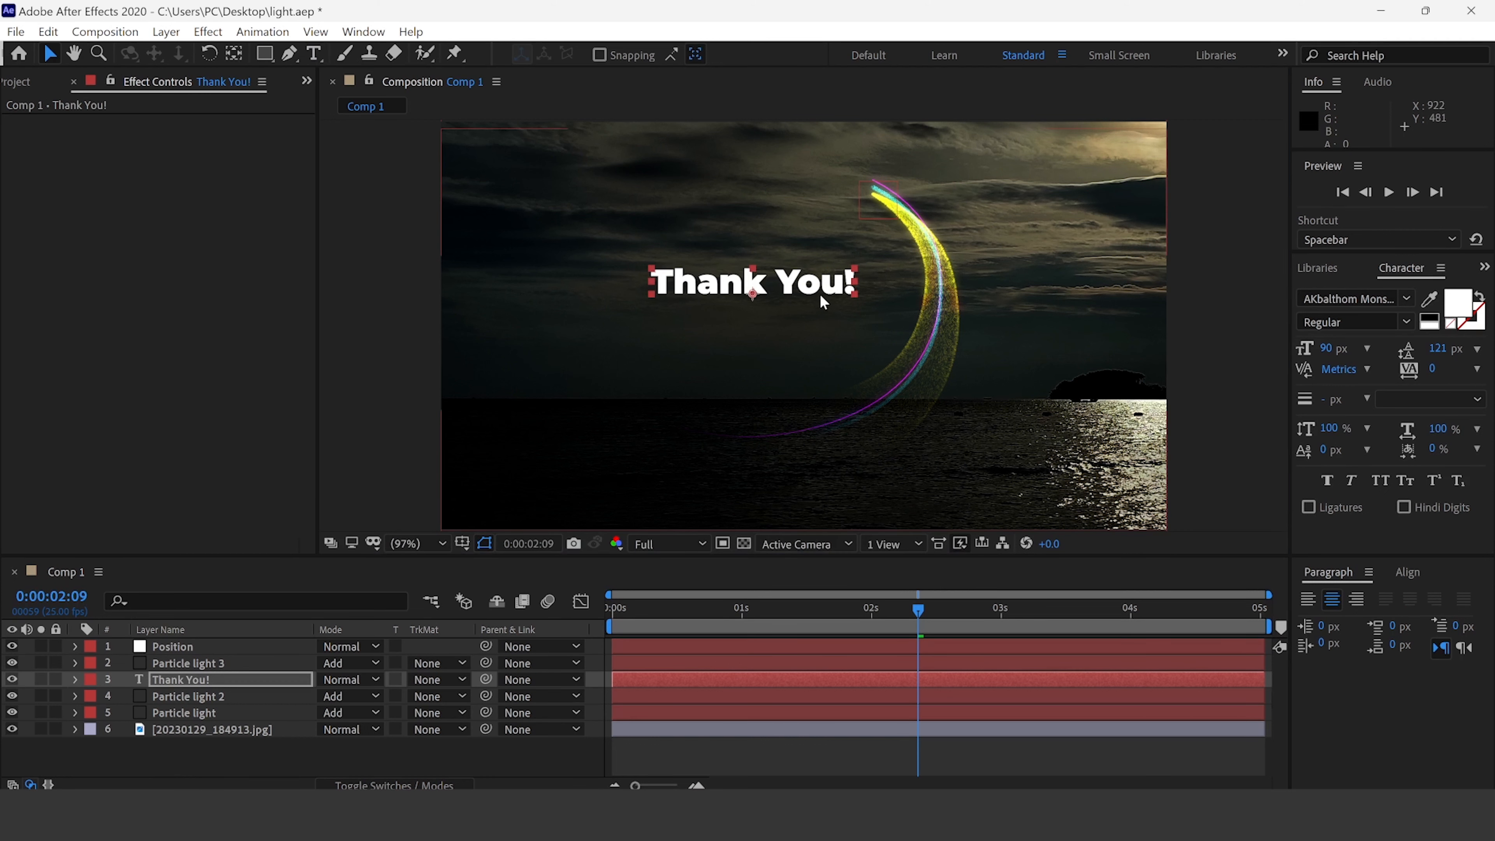
drag(759, 282, 820, 306)
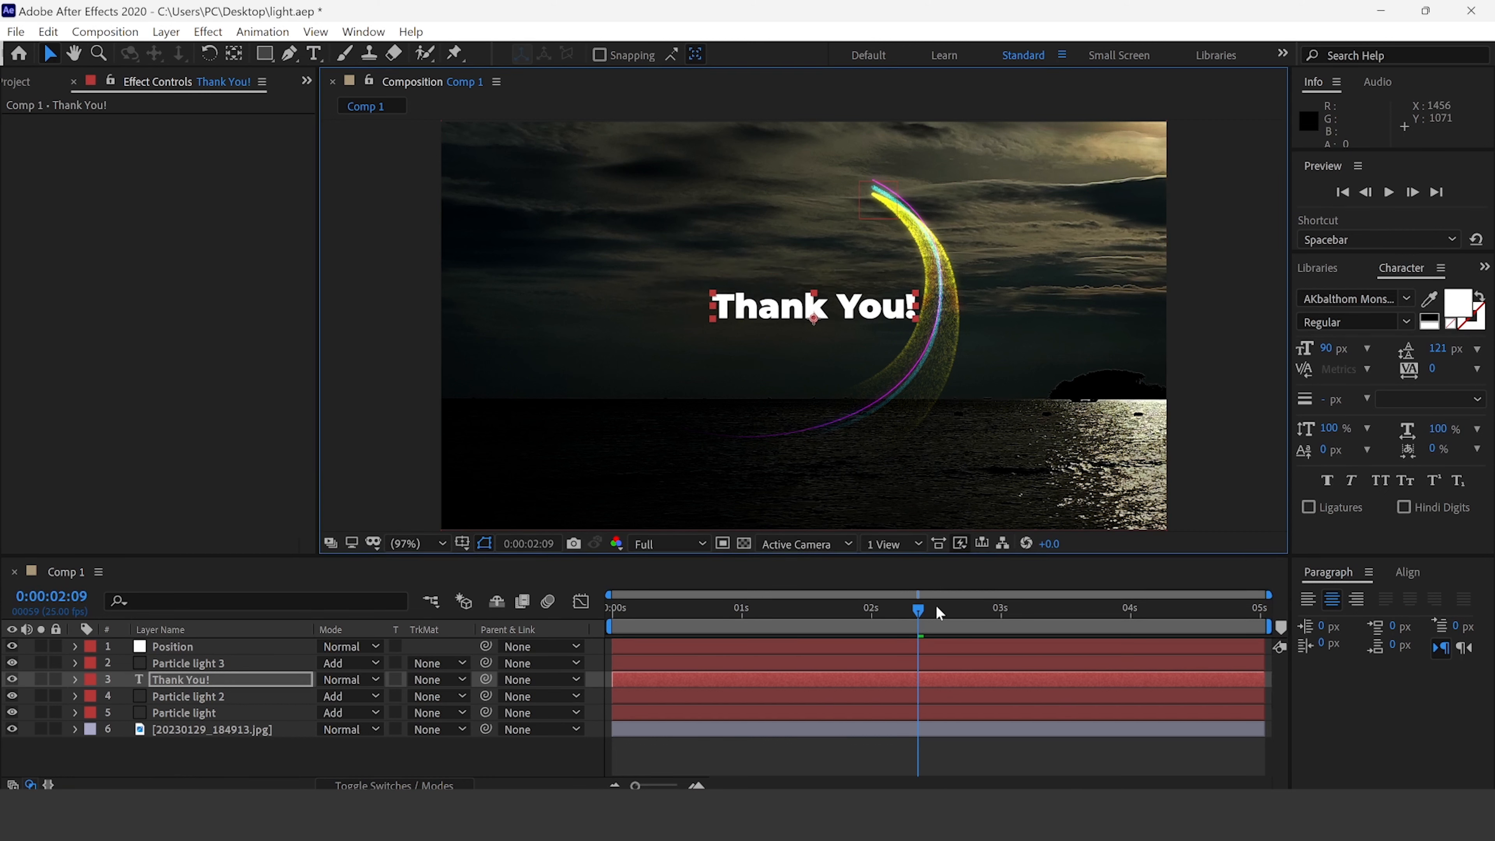
Keyframe the Thank You! layer's Opacity at 100% at 0:00:02:09 and 0% at 0:00:01:15.
click(918, 634)
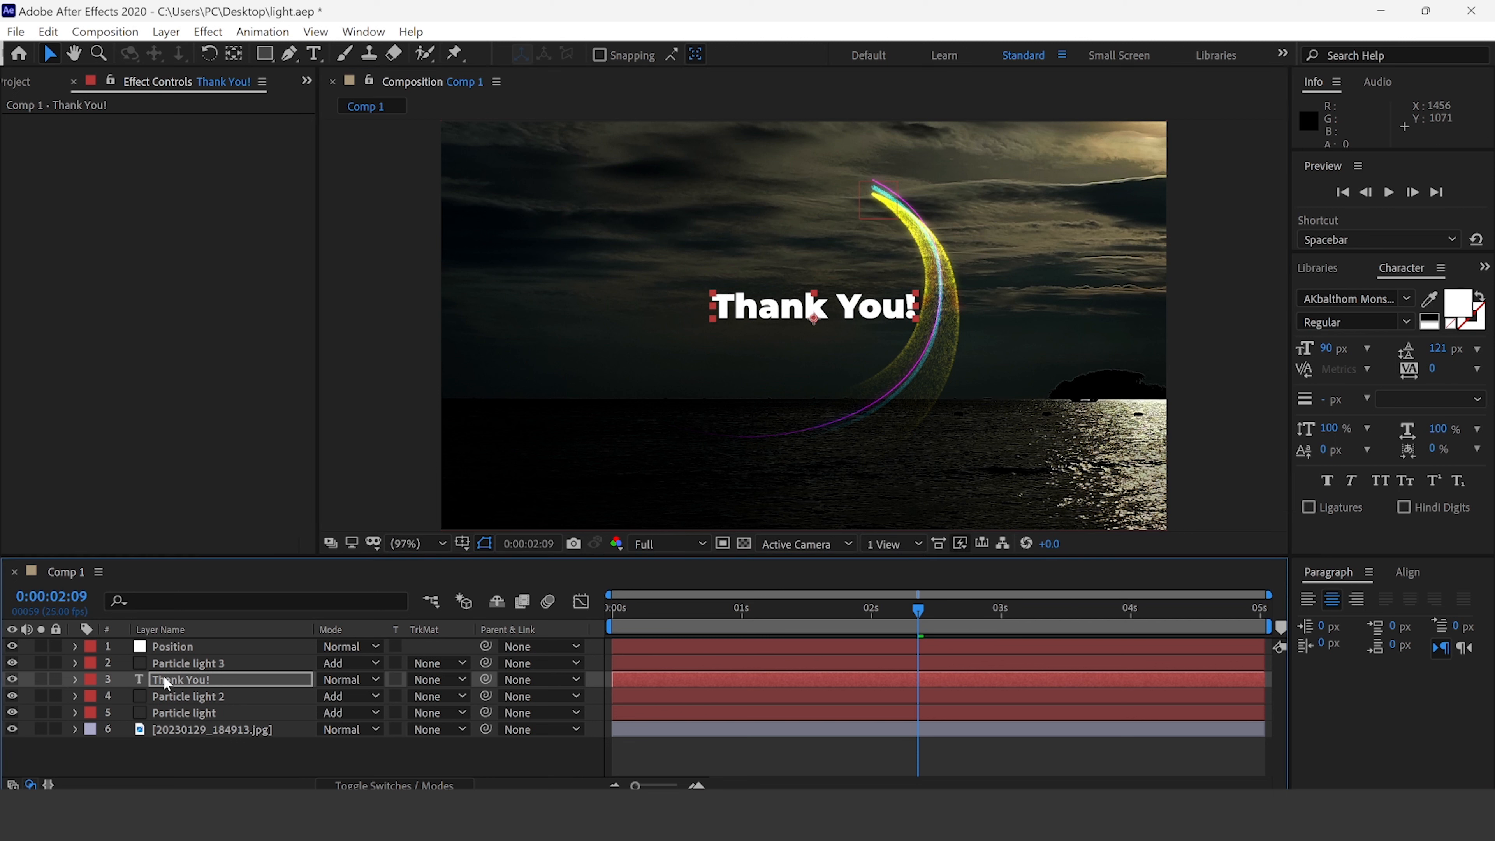
click(176, 679)
key(t)
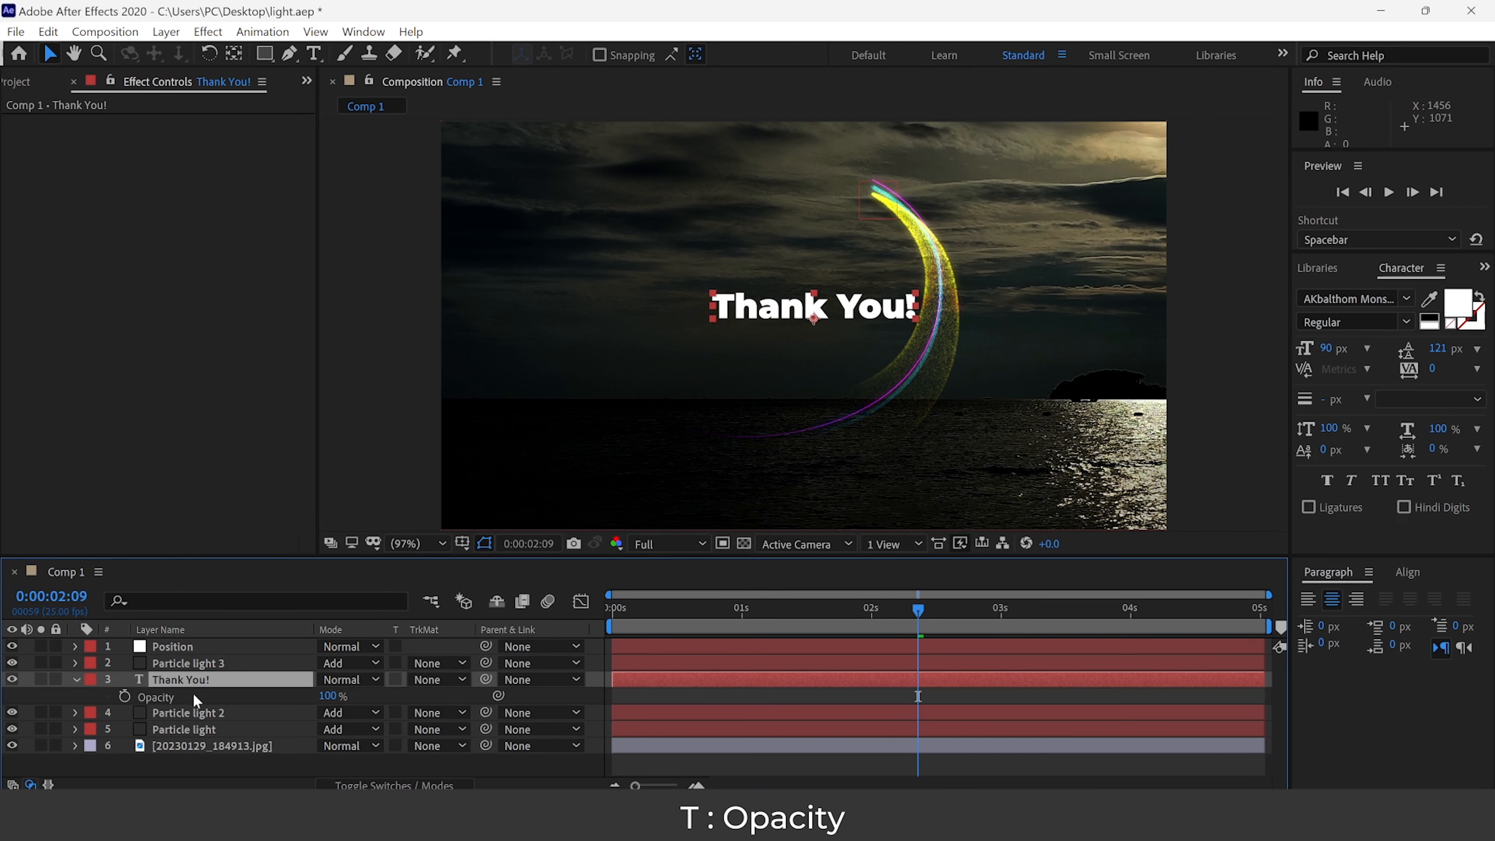
click(125, 696)
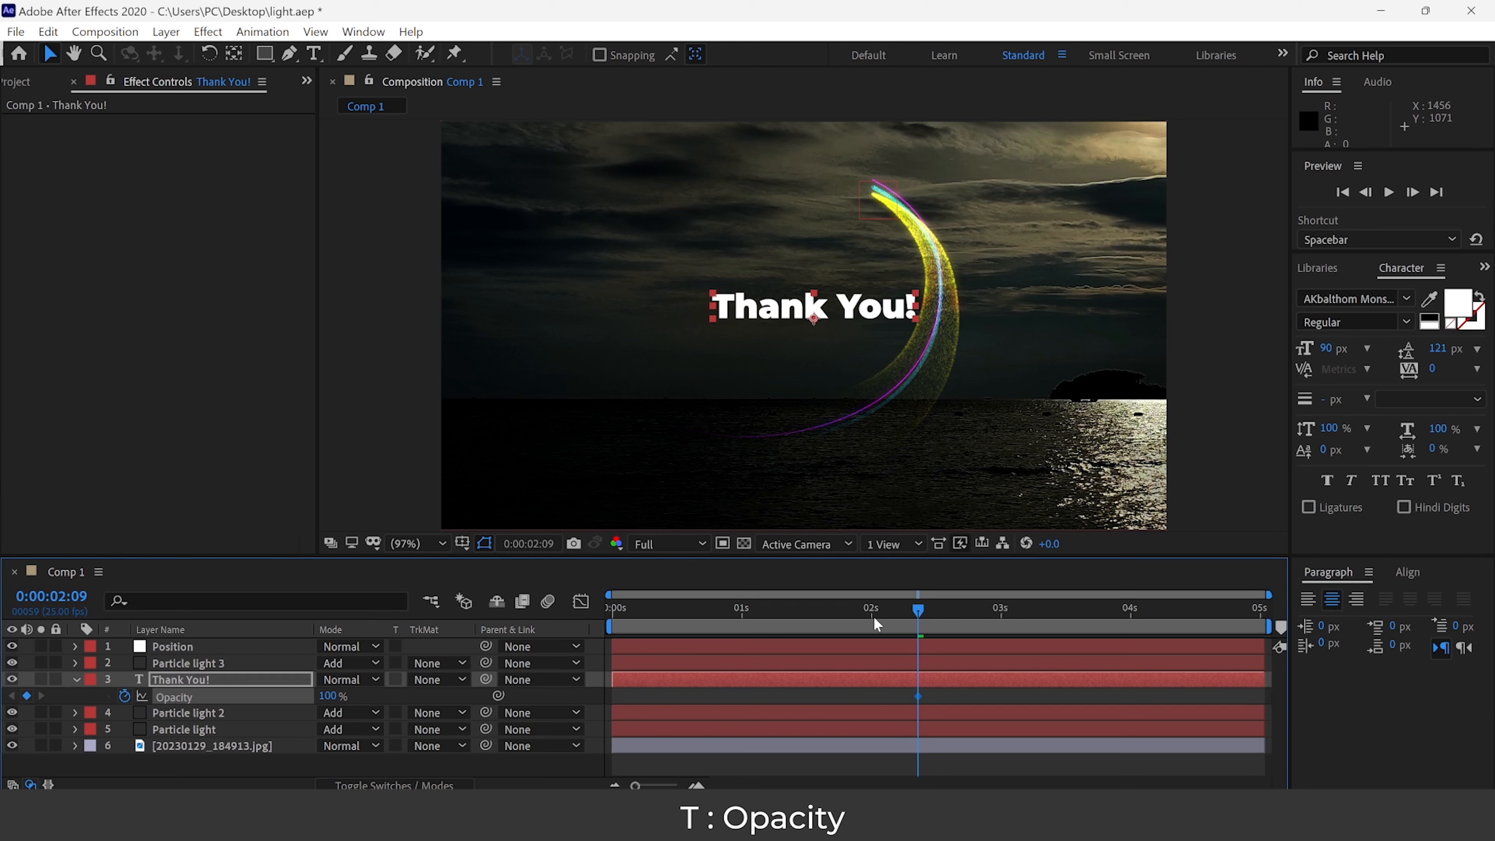
drag(917, 610, 819, 607)
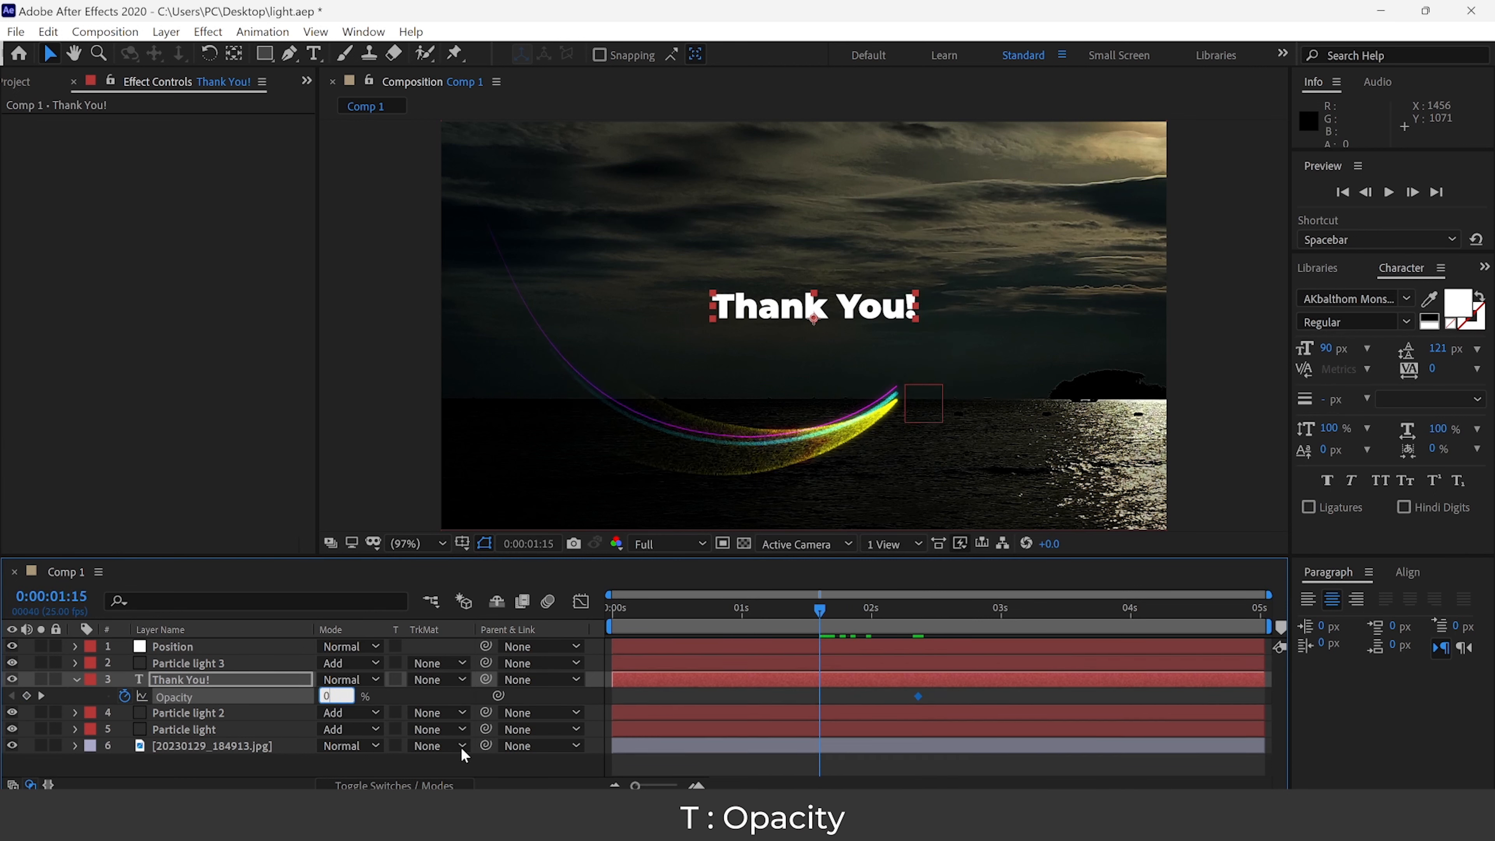
key(Return)
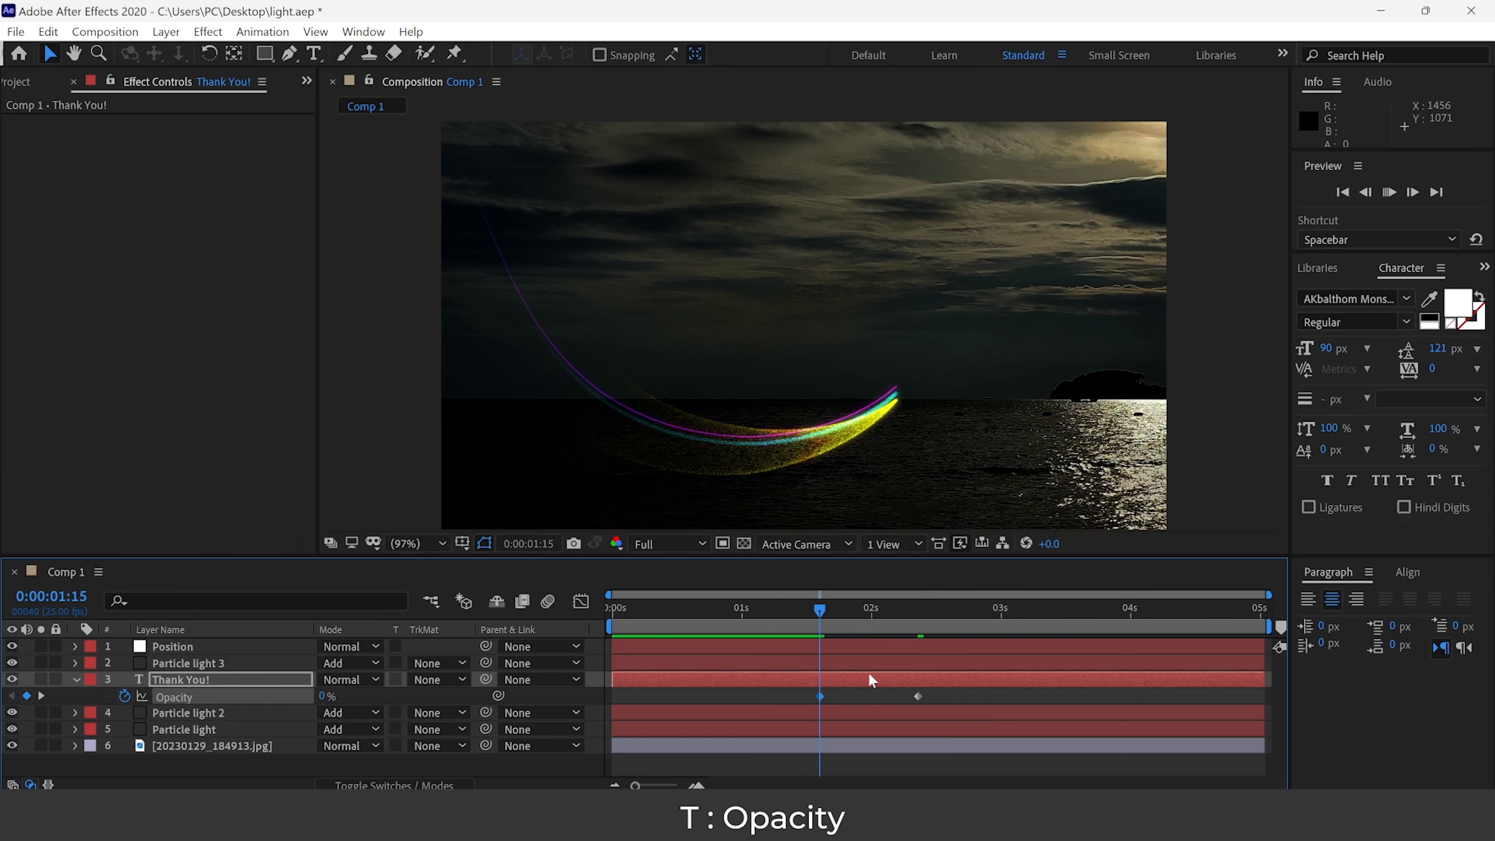